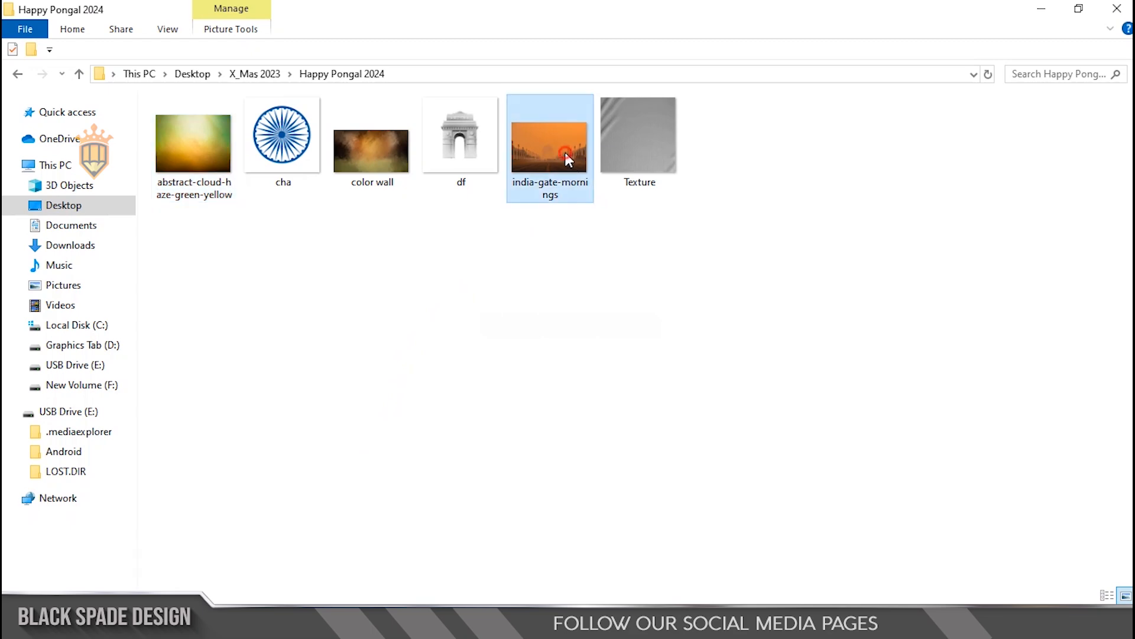
Step: Place the india-gate-mornings image from the folder into the poster and scale it up to about 28.5%
drag(550, 157, 464, 402)
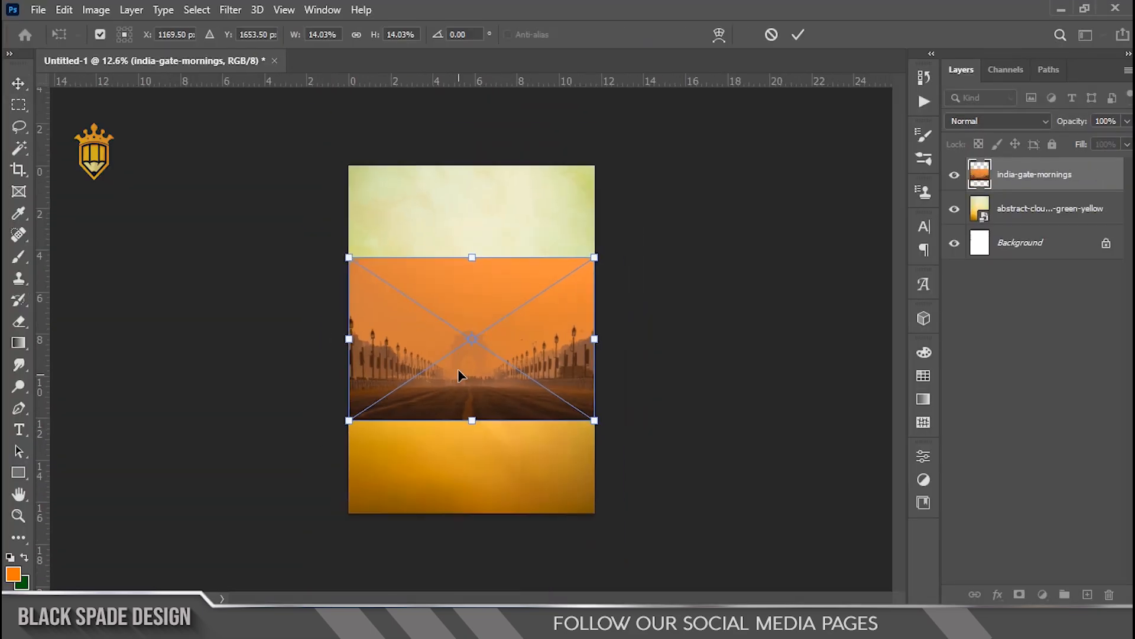
drag(594, 258, 688, 122)
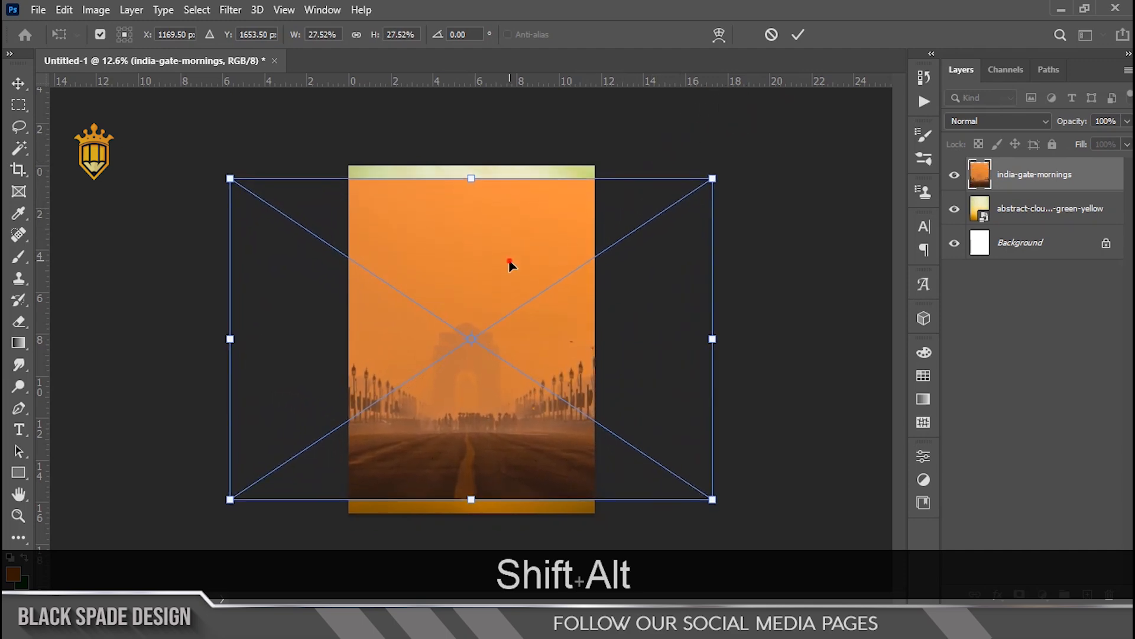
drag(508, 265, 507, 274)
scroll(533, 392, up, 1)
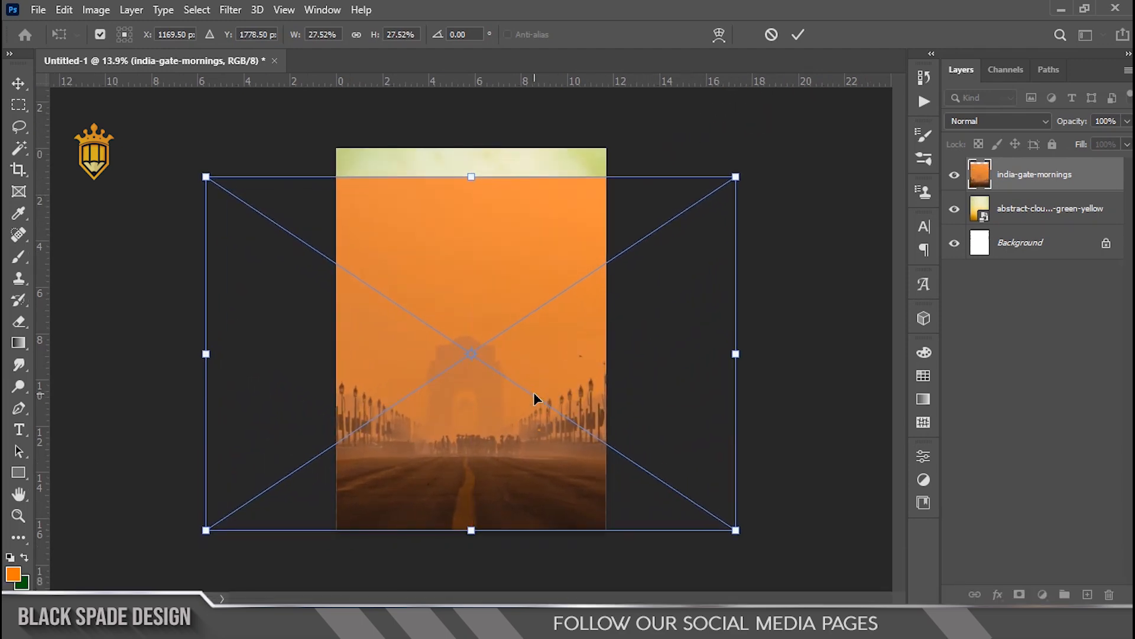
scroll(533, 392, up, 1)
key(space)
scroll(514, 353, down, 2)
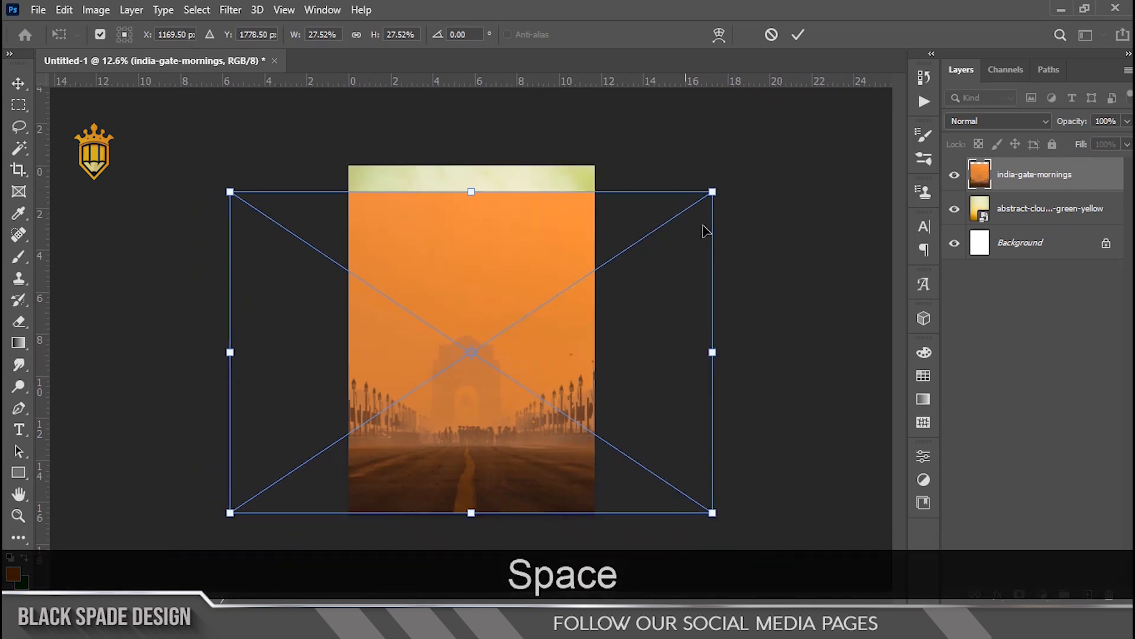
drag(712, 187, 722, 187)
key(Return)
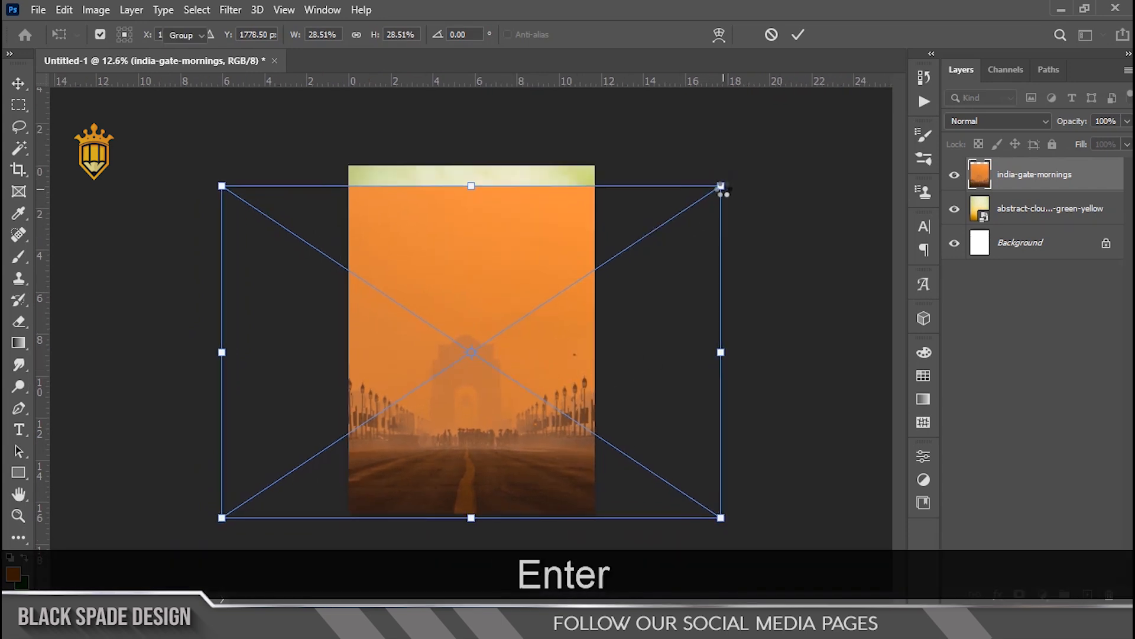
Step: Set the india-gate-mornings layer's blend mode to Soft Light
scroll(482, 334, up, 3)
key(space)
scroll(486, 332, up, 2)
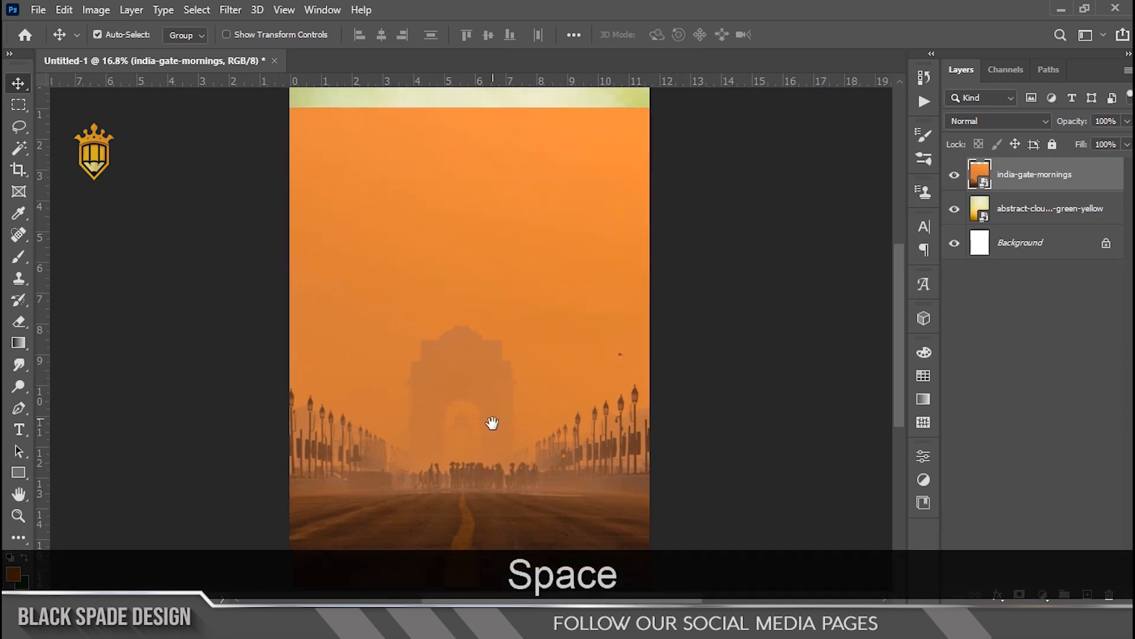
click(1015, 122)
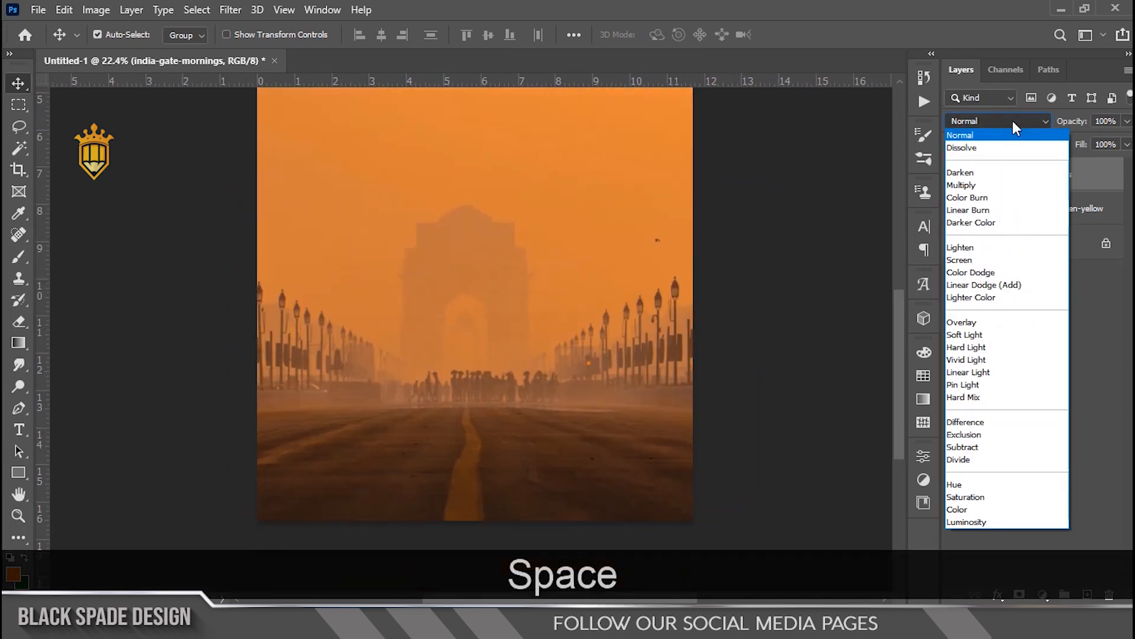
click(970, 334)
Step: Rasterize the india-gate-mornings layer
scroll(539, 334, down, 3)
scroll(478, 261, up, 6)
key(space)
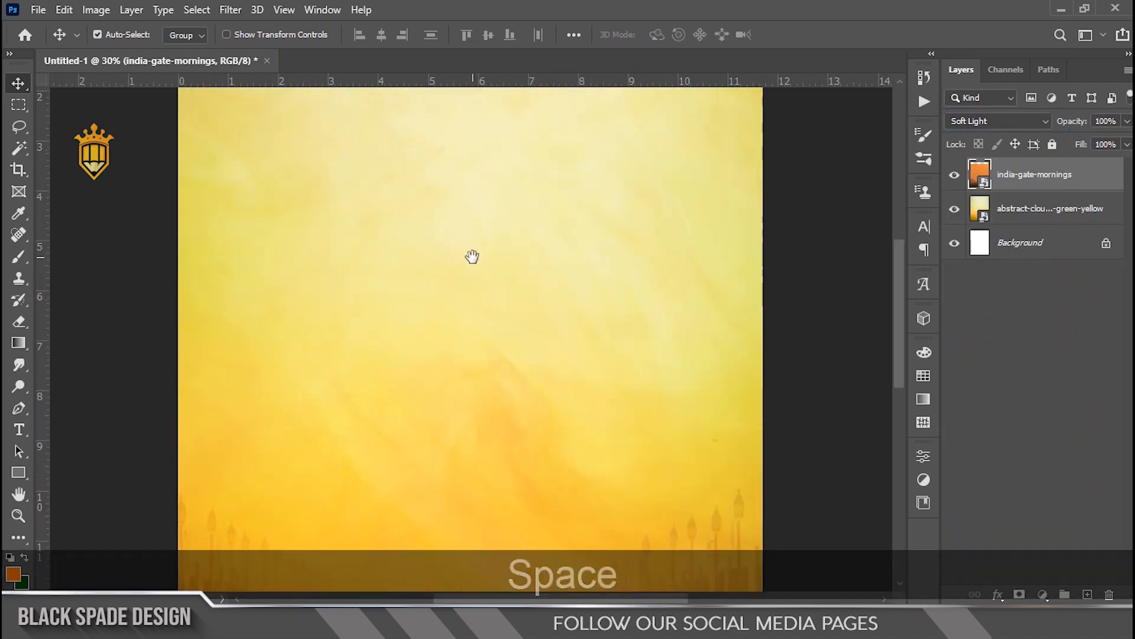
drag(472, 256, 487, 321)
right_click(1044, 181)
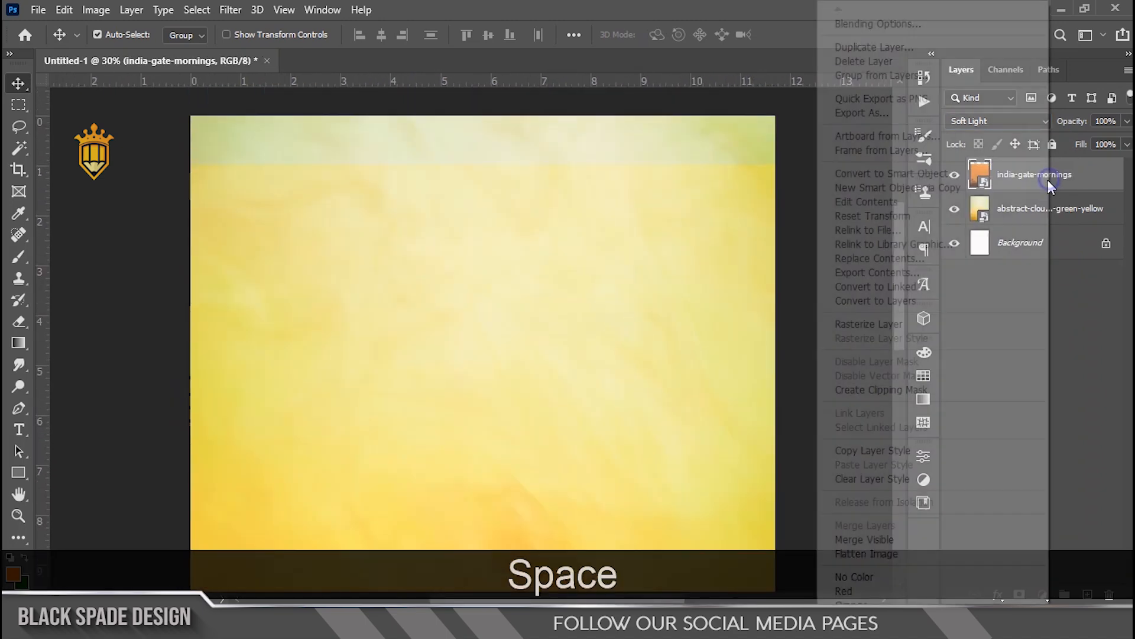
click(857, 323)
Step: Select the top strip of the india-gate-mornings layer and stretch it upward to reach the canvas's top edge, then deselect
click(28, 103)
drag(160, 147, 804, 276)
key(ctrl+t)
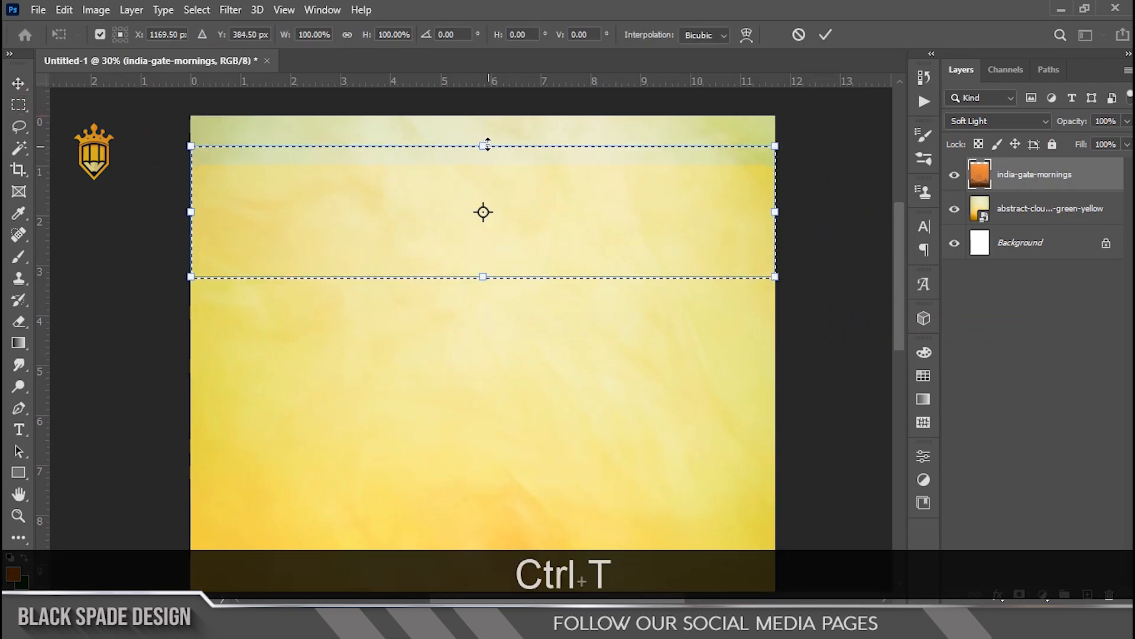
drag(484, 146, 487, 72)
key(Return)
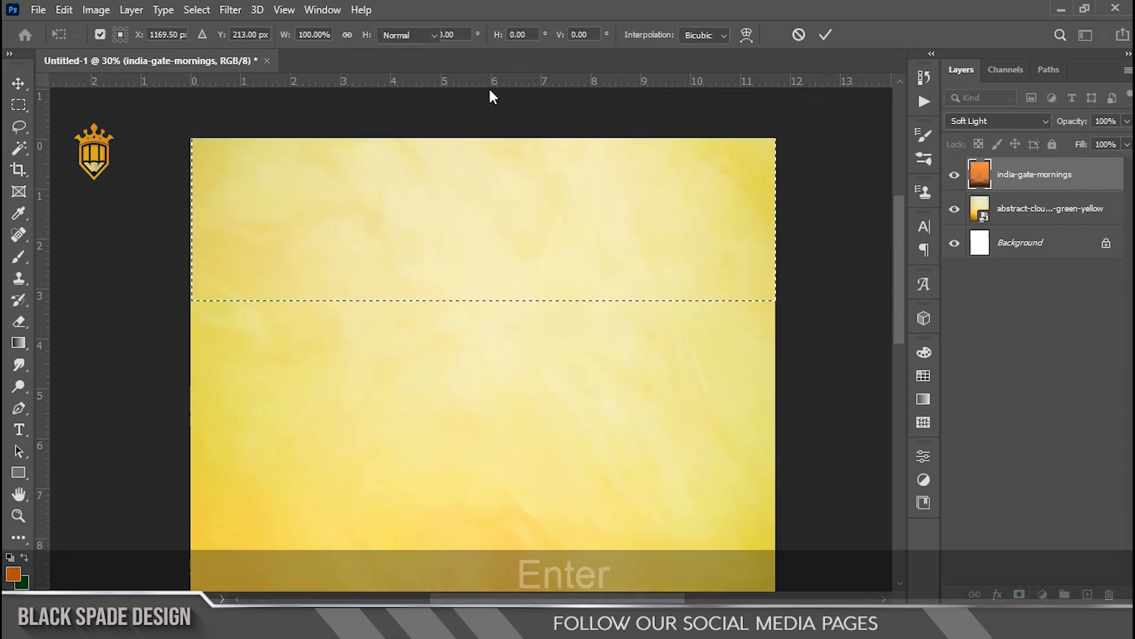
scroll(492, 196, down, 2)
key(ctrl+d)
Step: Duplicate the india-gate-mornings layer
scroll(613, 296, down, 1)
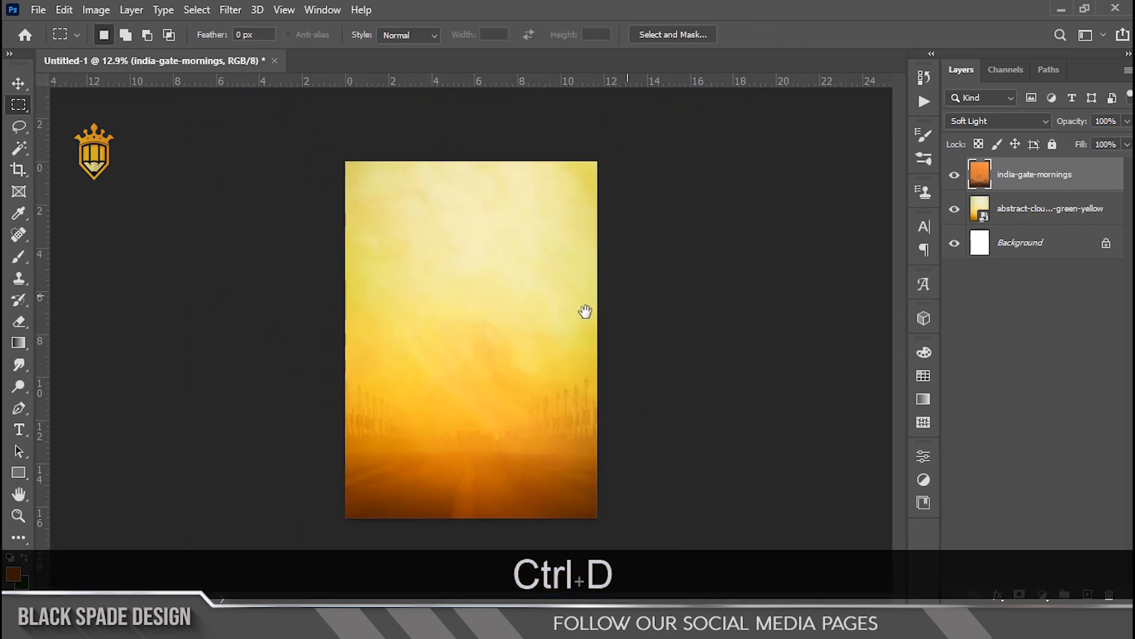
drag(539, 361, 530, 302)
key(ctrl)
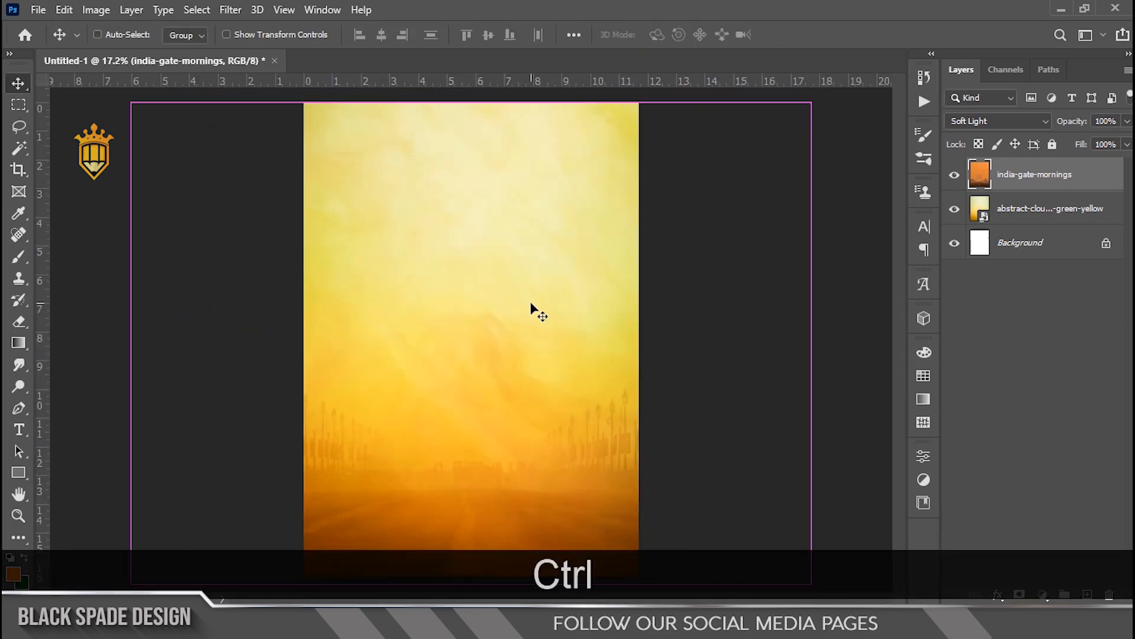
key(ctrl+j)
scroll(506, 306, down, 1)
scroll(464, 456, up, 2)
drag(463, 454, 438, 343)
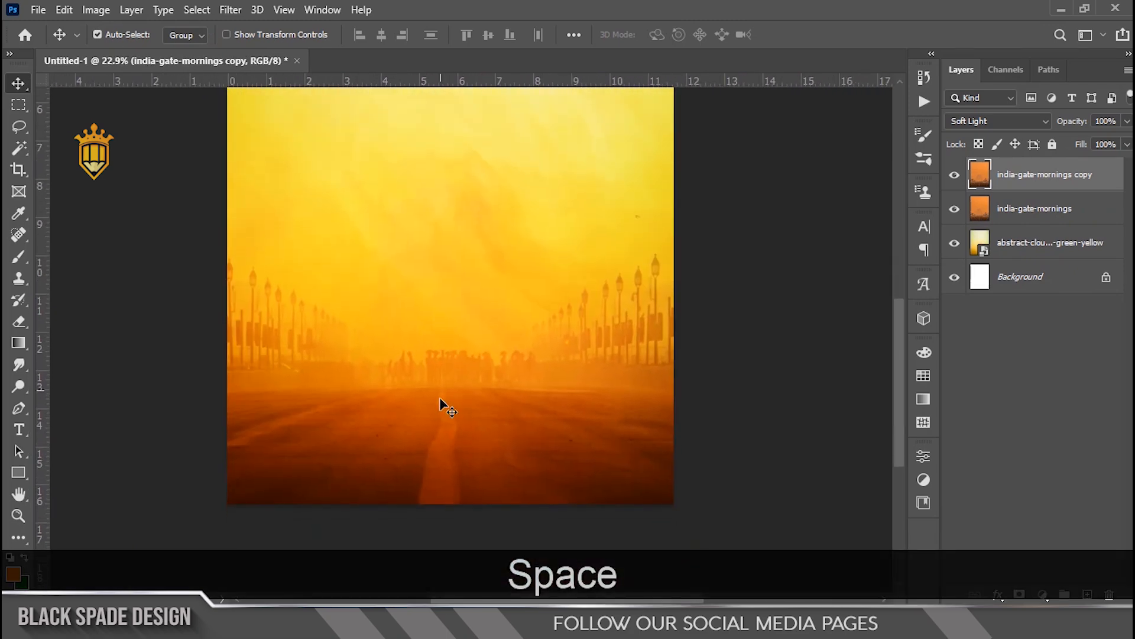
Step: Place the df India Gate image from the Happy Pongal 2024 folder and scale it to about 123%, centred on the poster
scroll(440, 399, up, 2)
key(space)
drag(440, 402, 444, 378)
drag(453, 278, 454, 377)
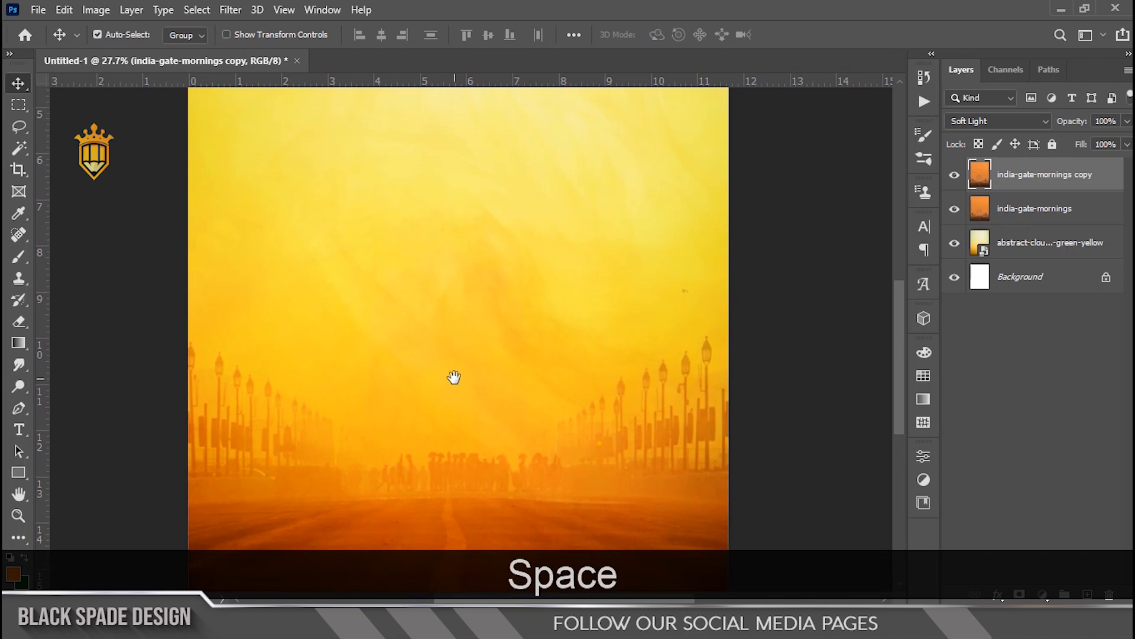
scroll(454, 377, down, 2)
scroll(444, 257, down, 1)
click(272, 621)
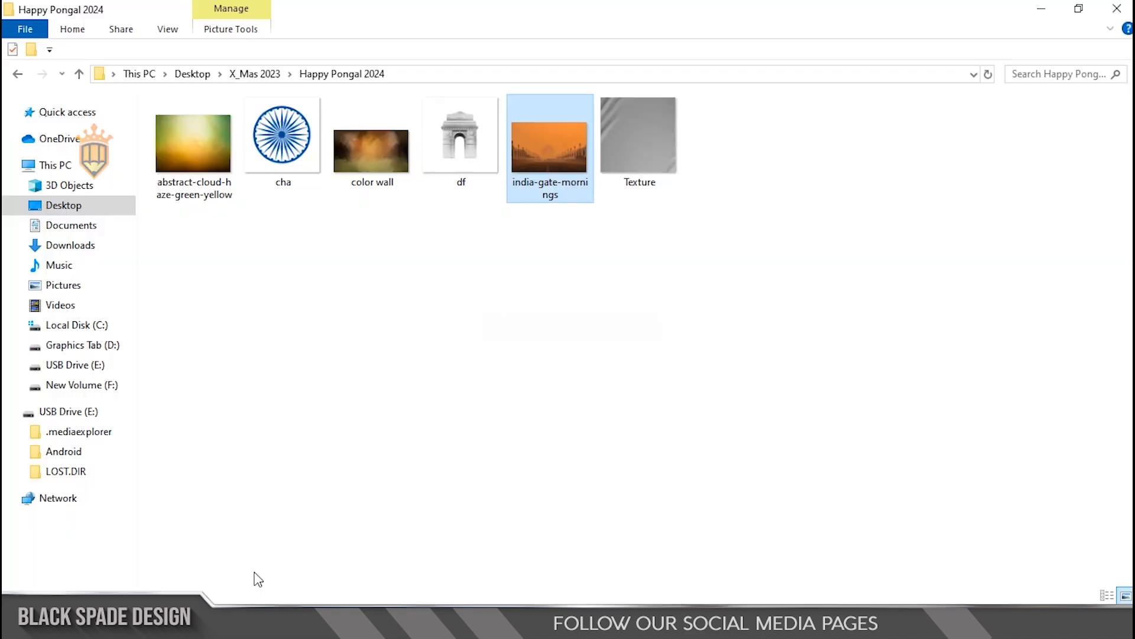
click(455, 150)
drag(460, 153, 466, 380)
scroll(466, 379, down, 1)
drag(606, 226, 649, 186)
drag(466, 342, 466, 250)
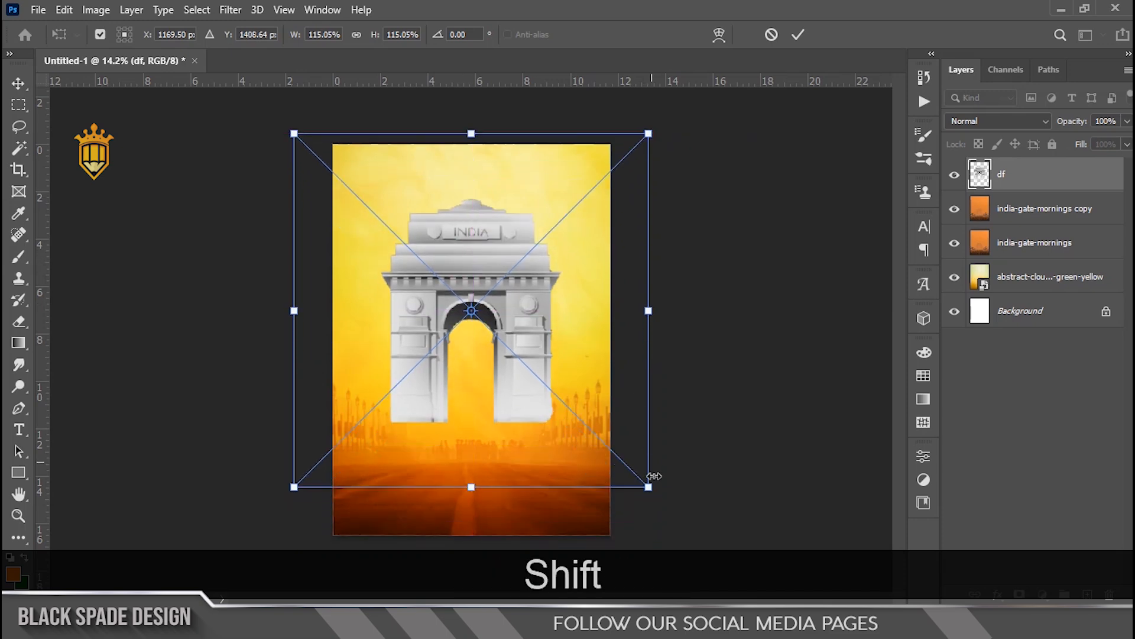
drag(647, 488, 657, 495)
key(Return)
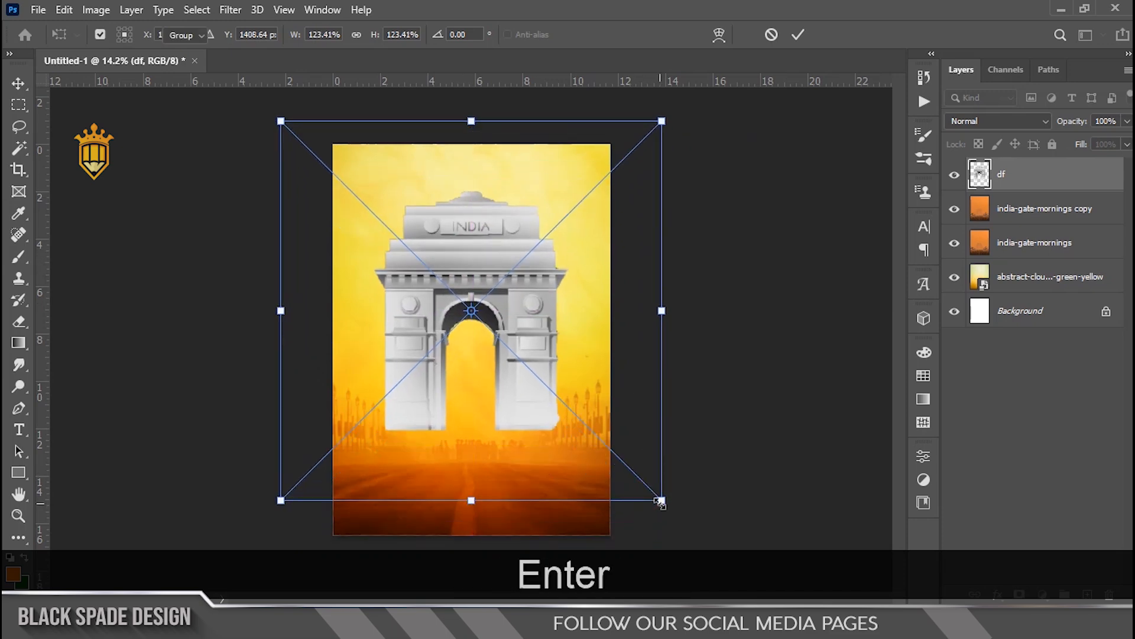
Step: Rasterize the df layer and set its blend mode to Multiply
scroll(480, 275, up, 2)
right_click(1097, 180)
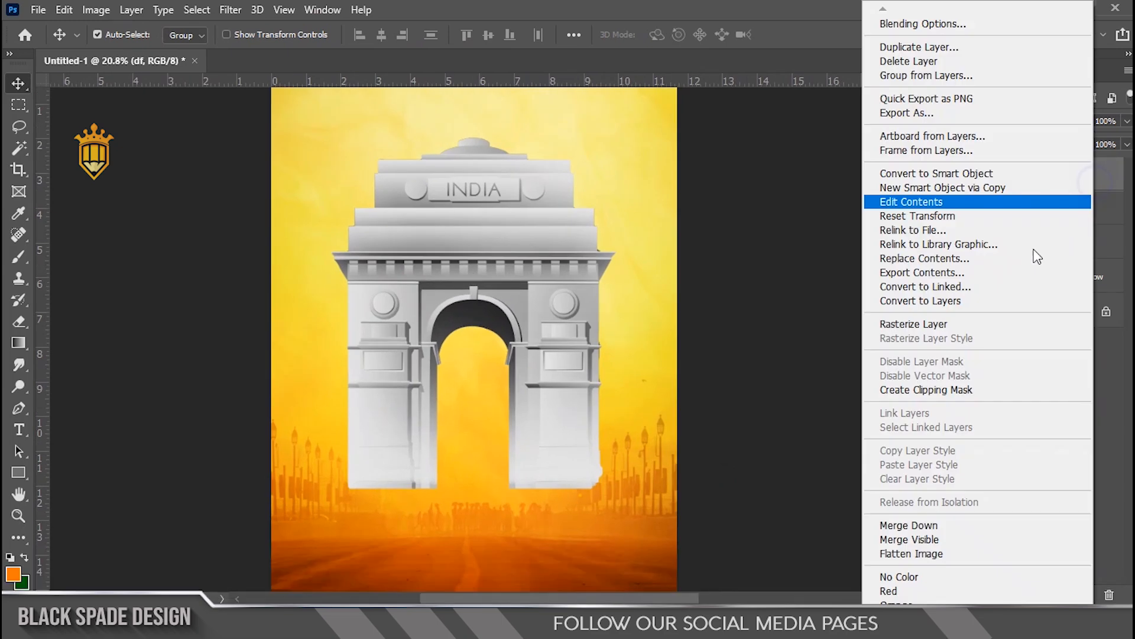
click(937, 325)
click(977, 123)
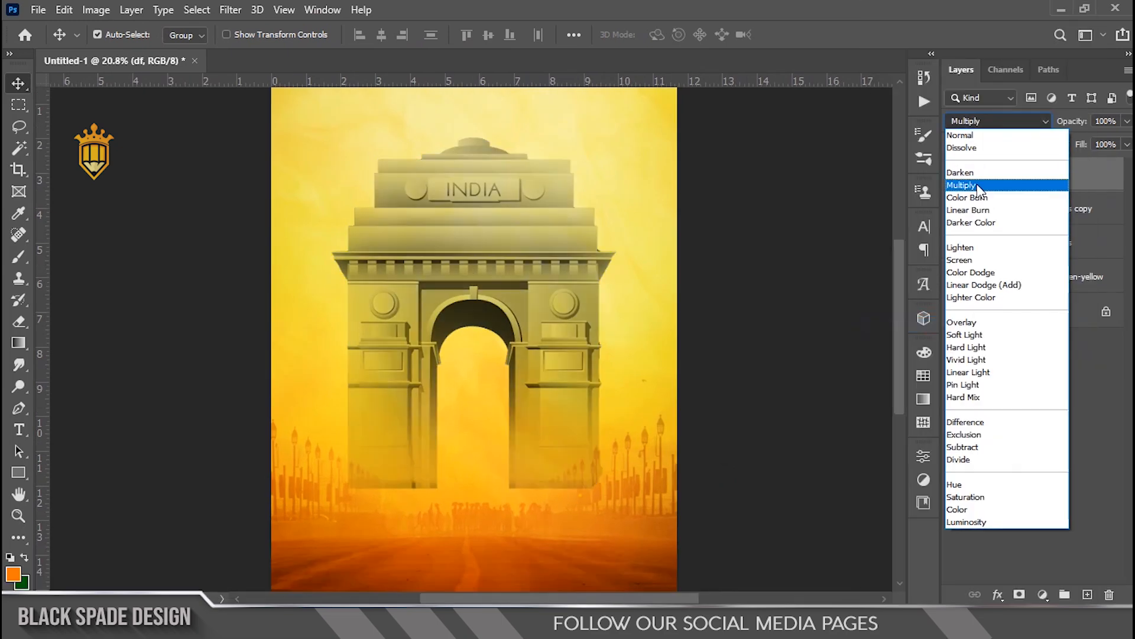
click(979, 184)
Step: Set the df layer's opacity to 76%
scroll(451, 226, up, 3)
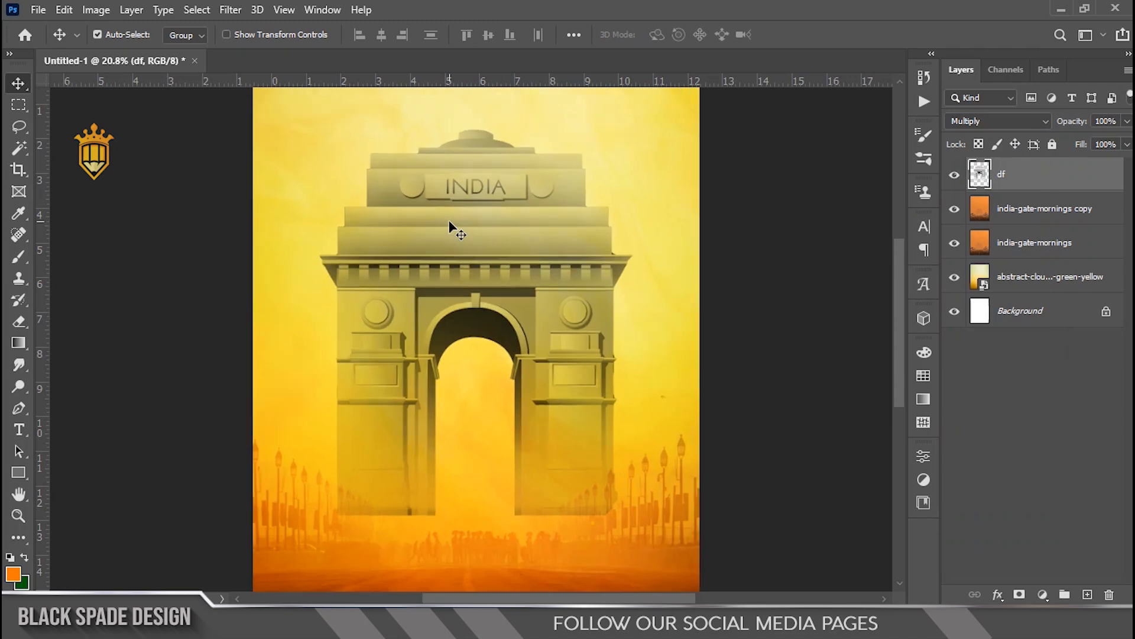
key(space)
drag(456, 246, 459, 313)
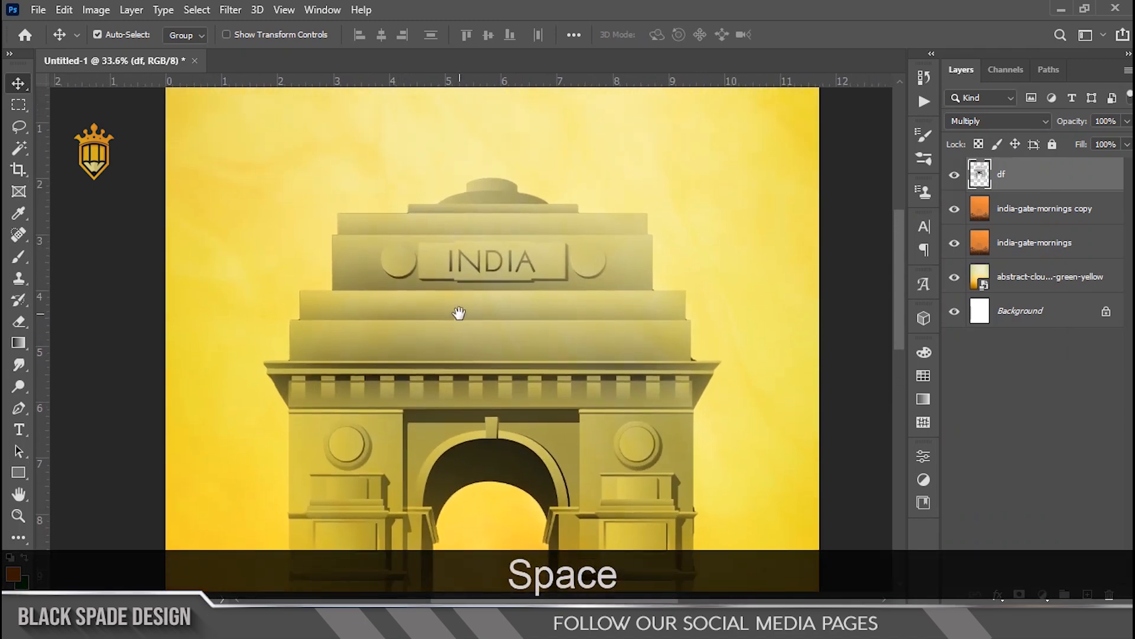
scroll(460, 319, up, 1)
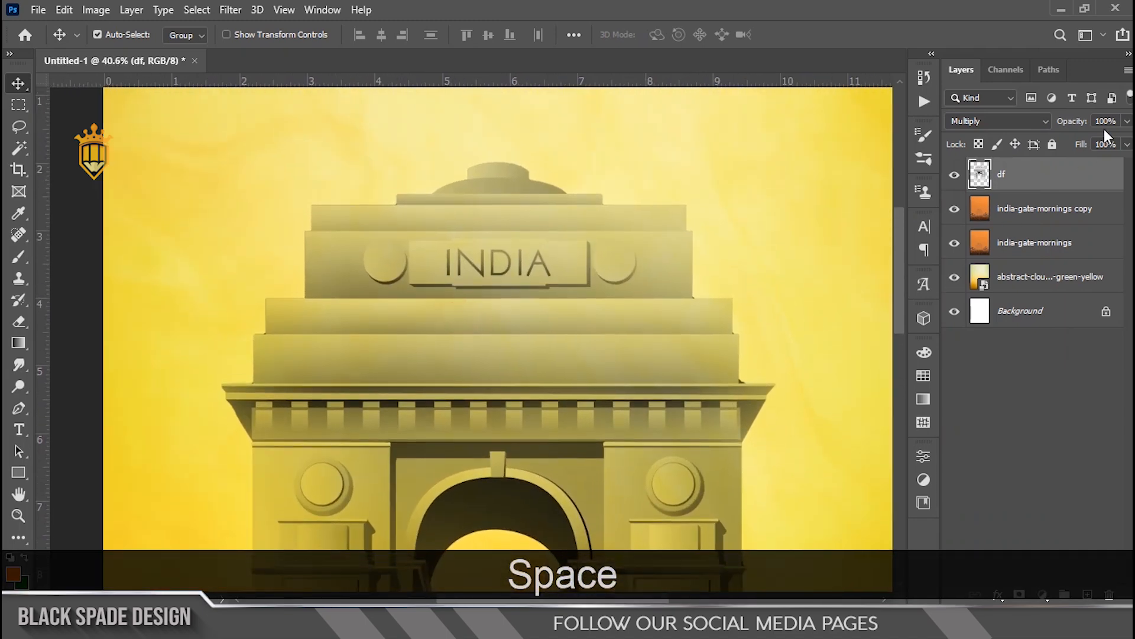
text(76)
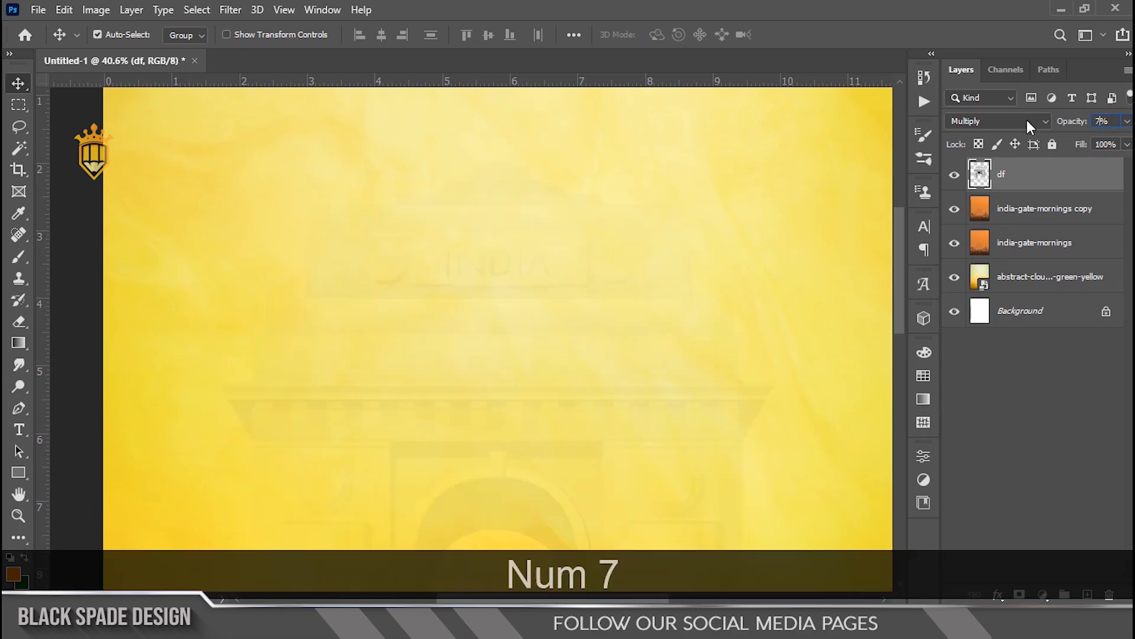
key(Return)
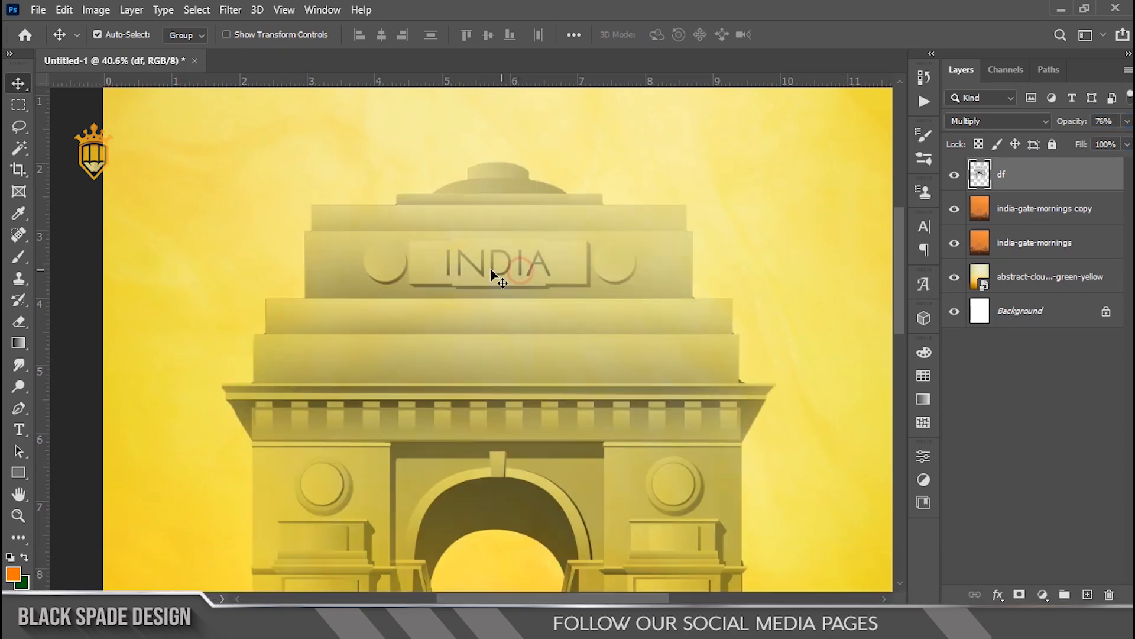
Step: Remove the INDIA lettering from the gate with a content-aware fill of a rectangular selection around it, then deselect
scroll(498, 275, up, 5)
key(m)
drag(322, 196, 758, 323)
key(shift)
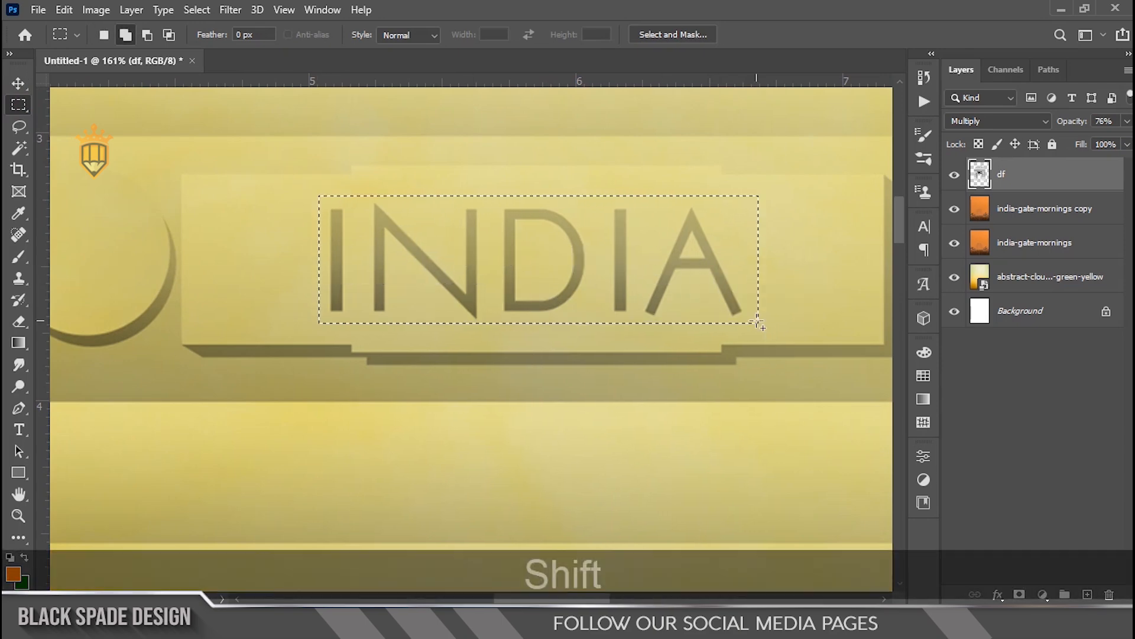
key(shift+F5)
key(Return)
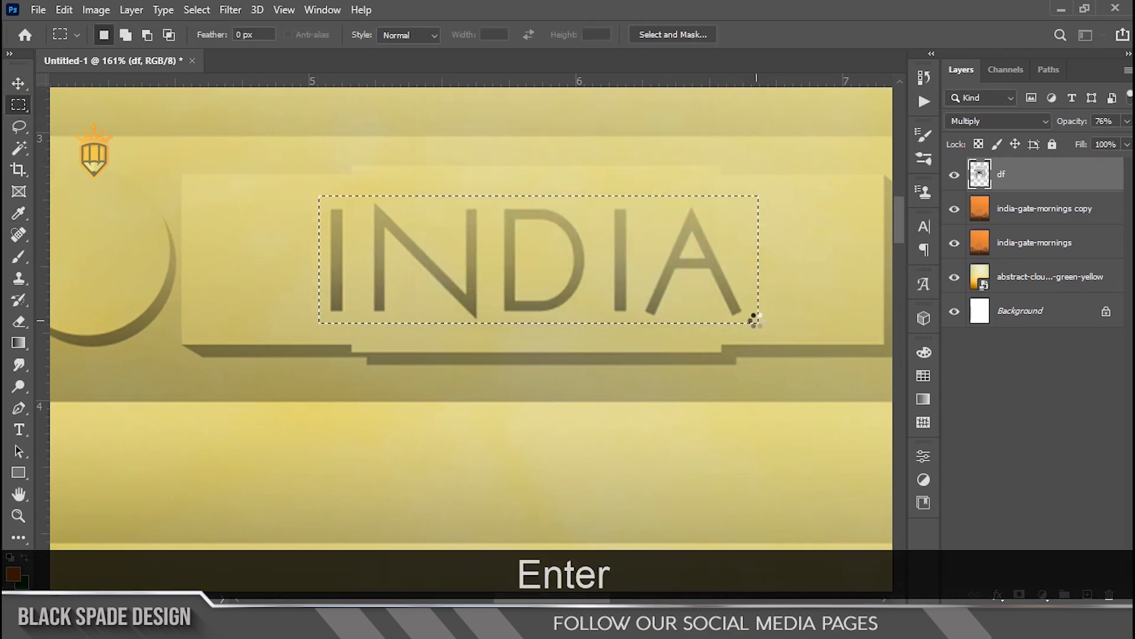
click(683, 321)
scroll(546, 301, down, 4)
scroll(545, 301, up, 2)
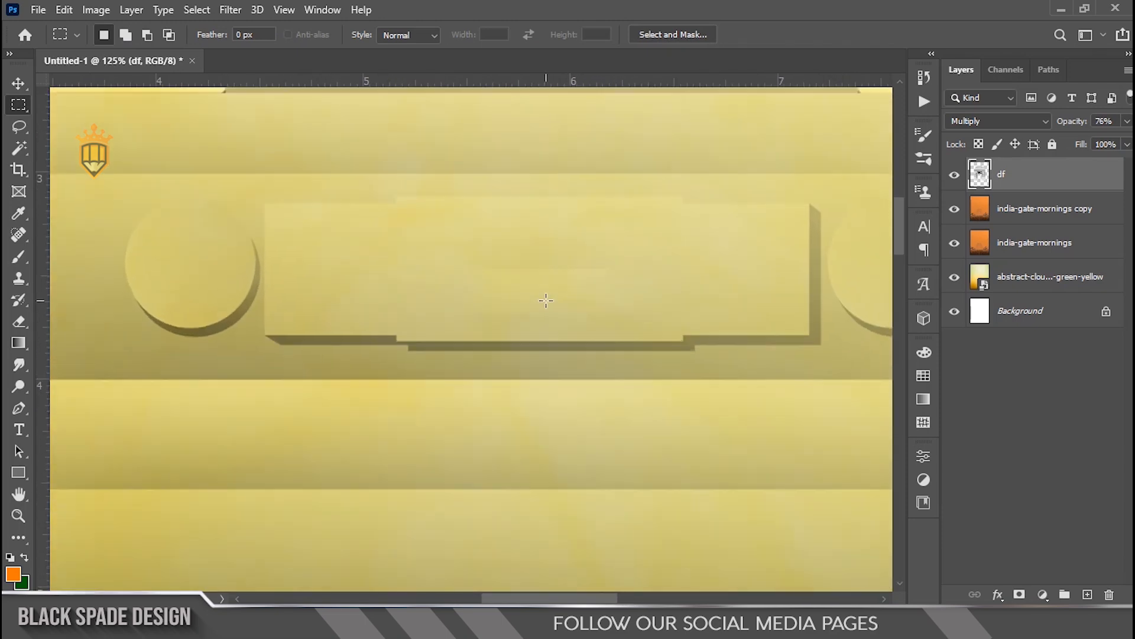
scroll(546, 300, up, 1)
key(space)
drag(544, 301, 538, 366)
scroll(537, 342, down, 4)
key(space)
key(v)
scroll(537, 369, down, 4)
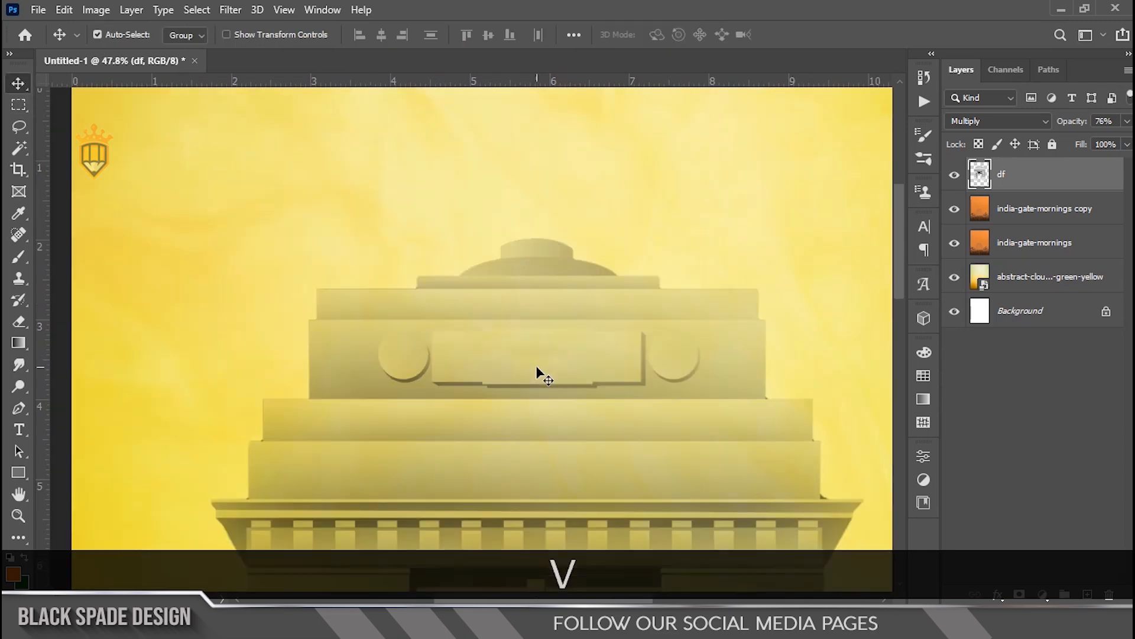
Step: Nudge the India Gate layer slightly downward with Free Transform
key(space)
scroll(471, 267, up, 1)
scroll(471, 267, up, 1)
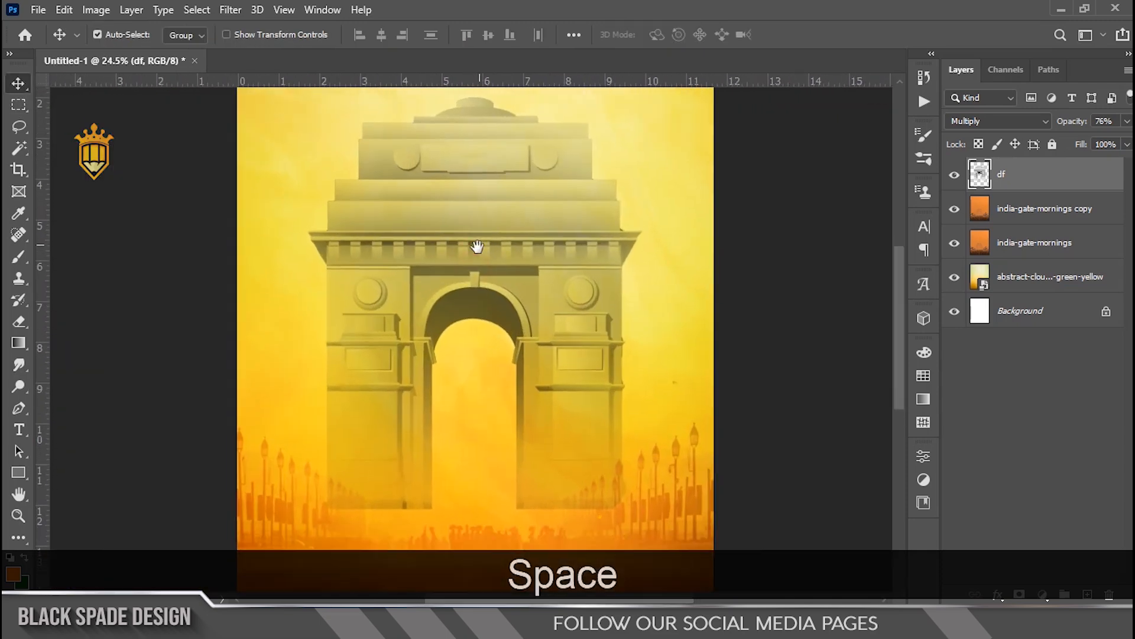
scroll(474, 246, down, 2)
key(ctrl+t)
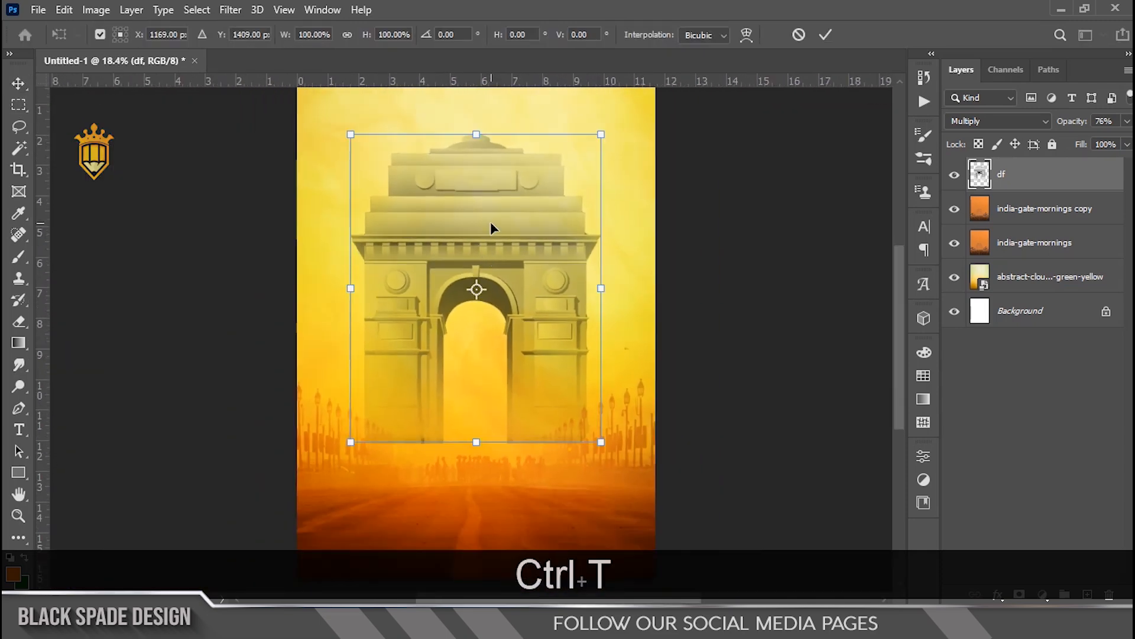
scroll(490, 221, down, 1)
drag(472, 233, 475, 237)
key(Return)
Step: Add a layer mask to the df layer and pick the Brush tool
scroll(484, 303, up, 2)
scroll(481, 349, up, 1)
key(space)
drag(451, 381, 472, 233)
click(1020, 596)
key(b)
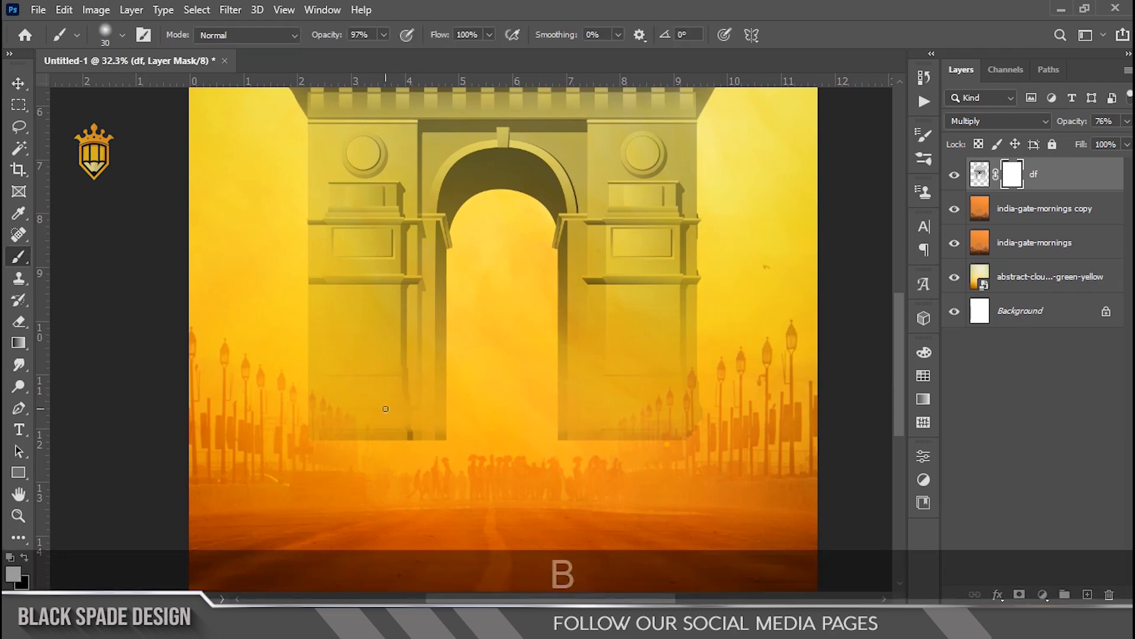
Step: Paint black with an 800 px soft brush across the gate's base on the mask to fade it into the street
key(bracketright)
key(bracketright)
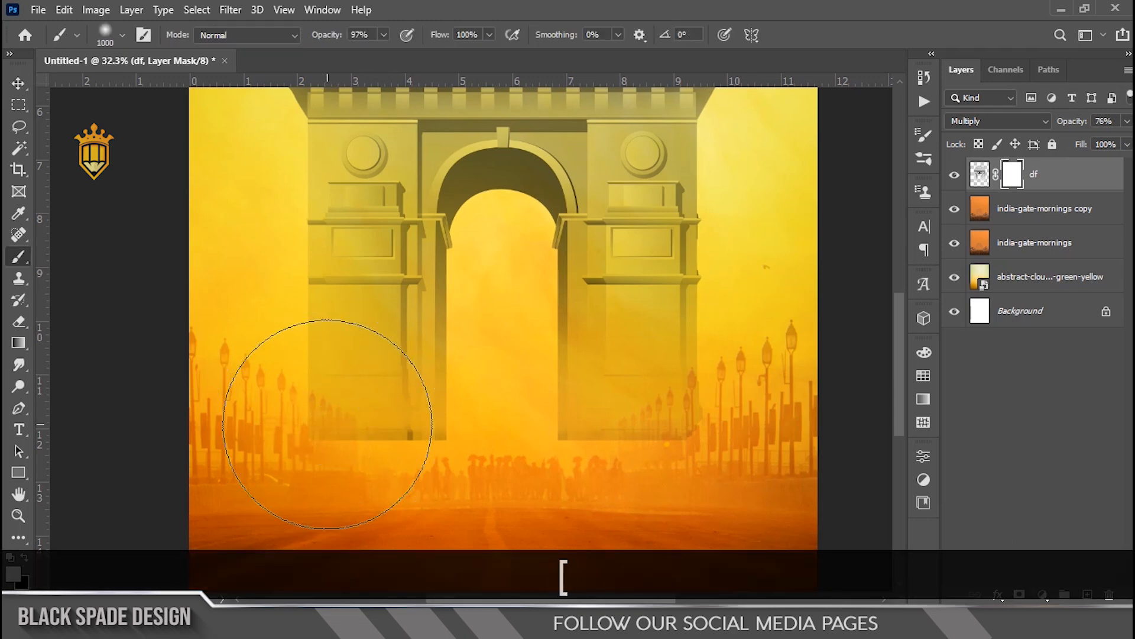
key(x)
mouse_move(292, 418)
mouse_down()
mouse_move(340, 463)
mouse_move(415, 473)
mouse_move(650, 448)
mouse_move(721, 390)
mouse_move(722, 424)
mouse_up()
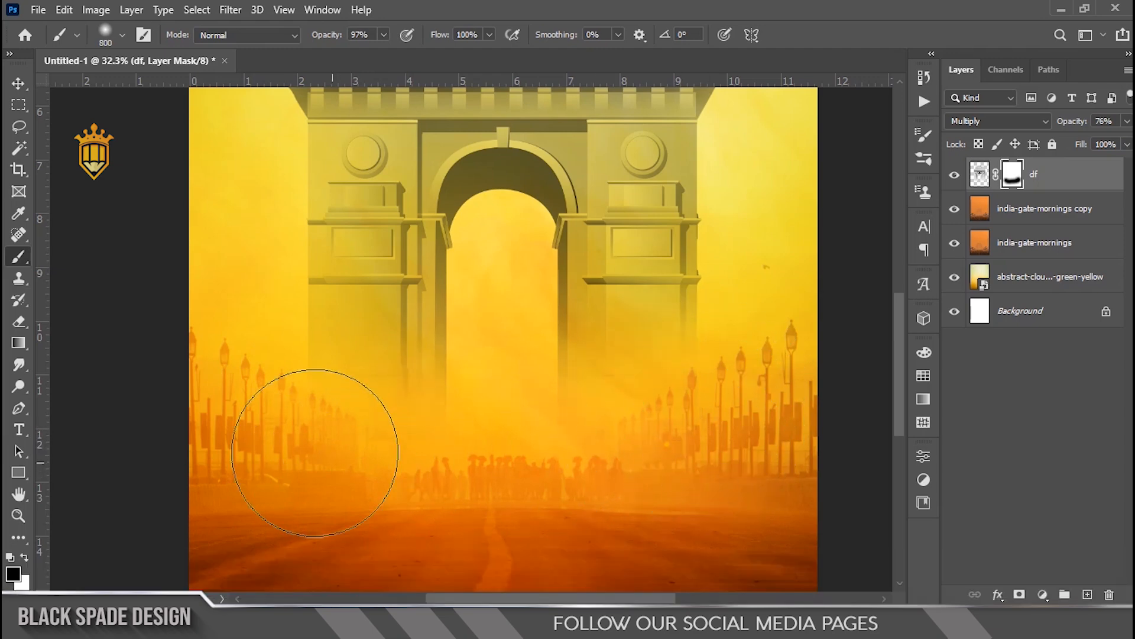
key(v)
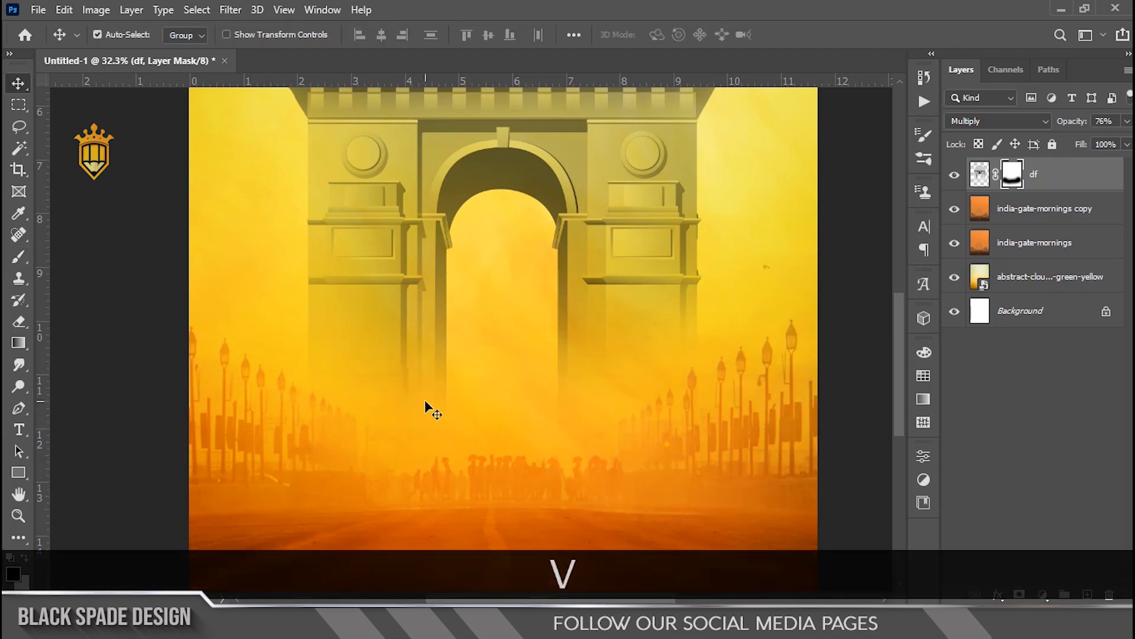
Step: Select the df layer and add the text INDIA over the gate's upper section with the Type tool
scroll(426, 405, down, 3)
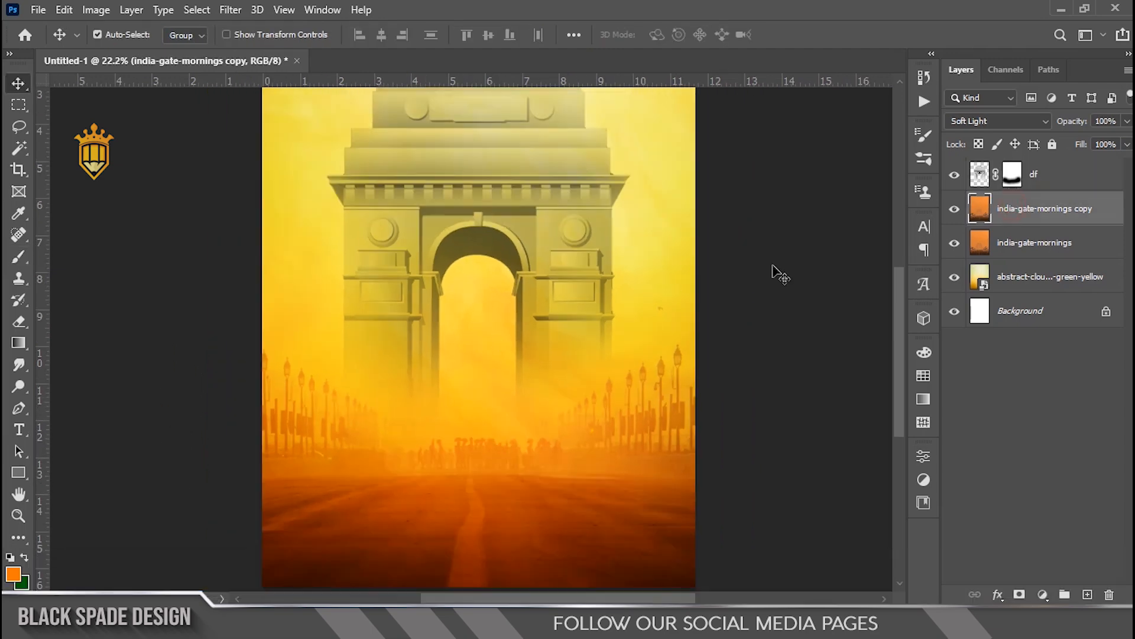
scroll(541, 316, down, 2)
scroll(491, 330, up, 5)
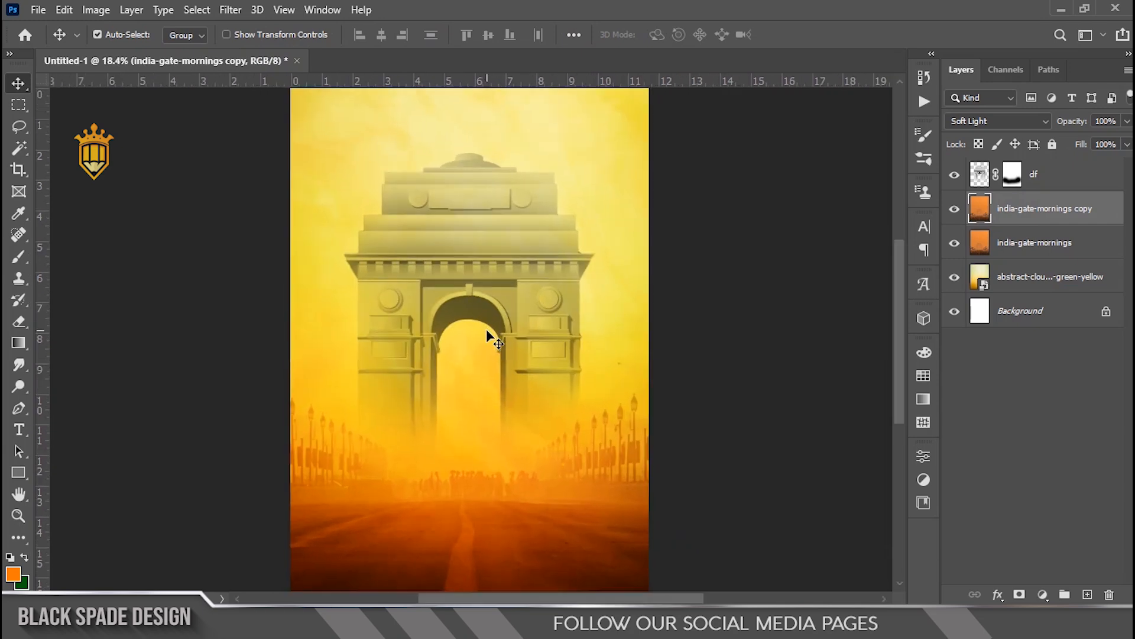
key(space)
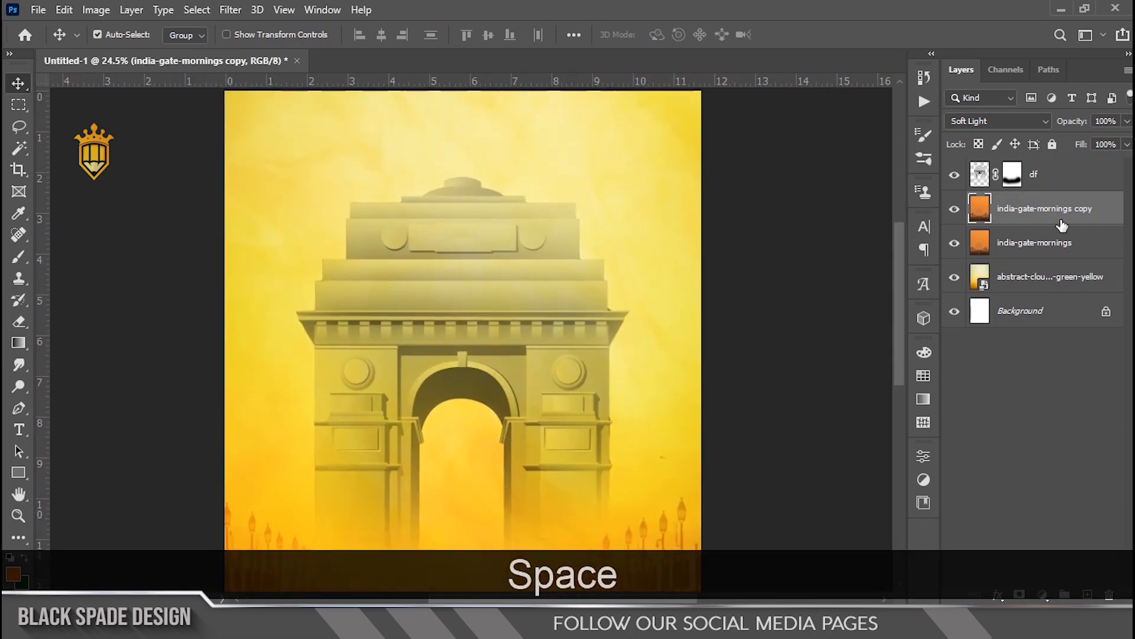
click(1062, 172)
scroll(339, 337, up, 2)
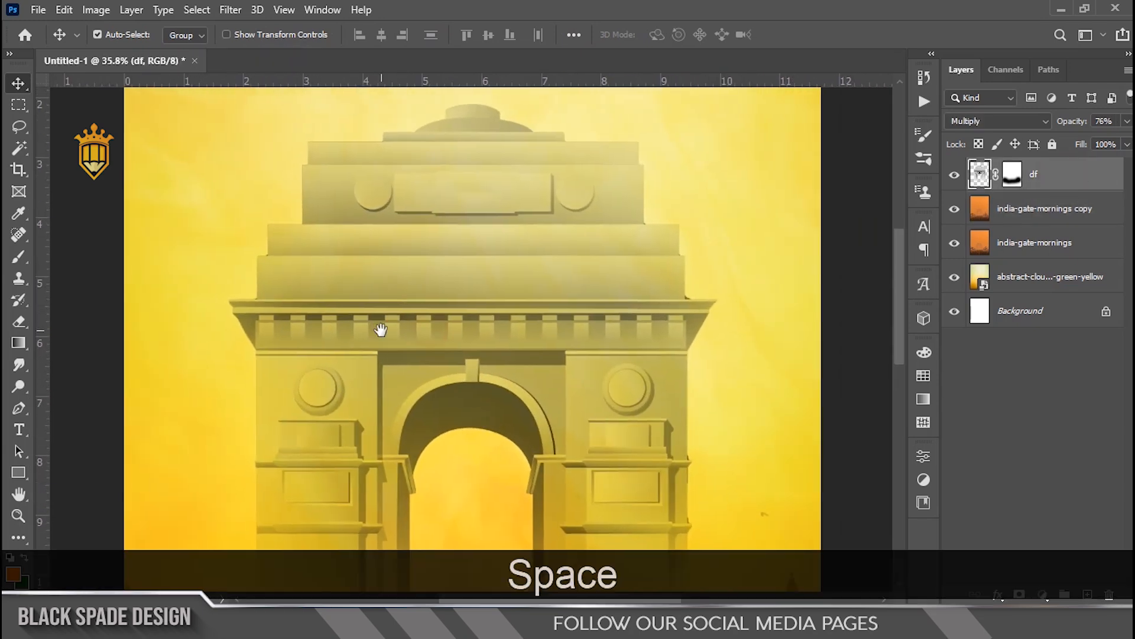
key(t)
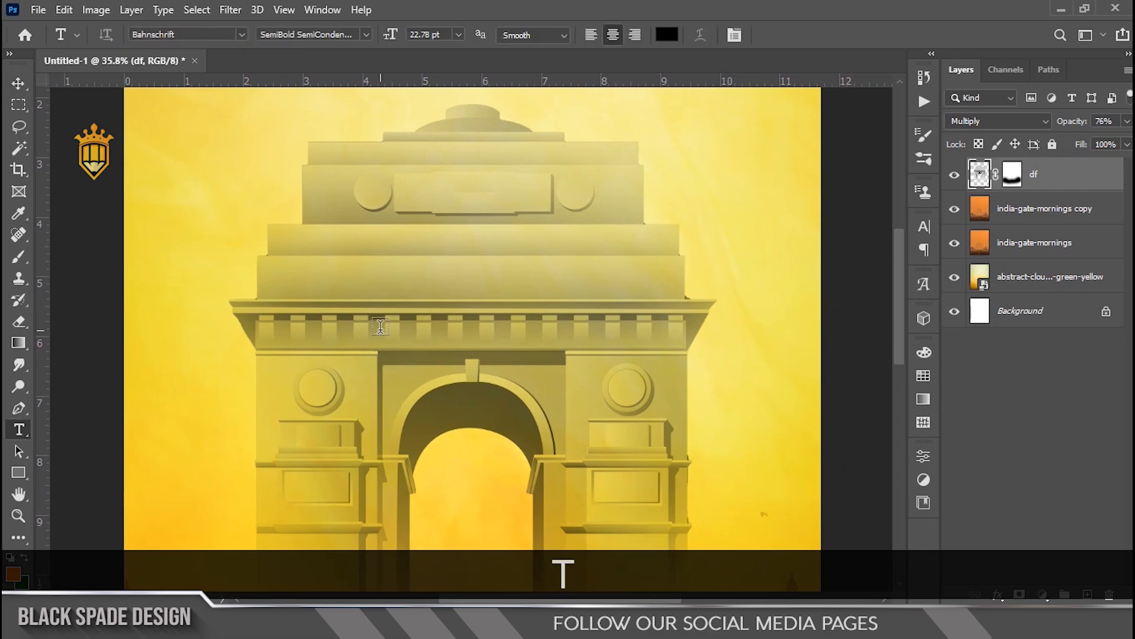
click(449, 320)
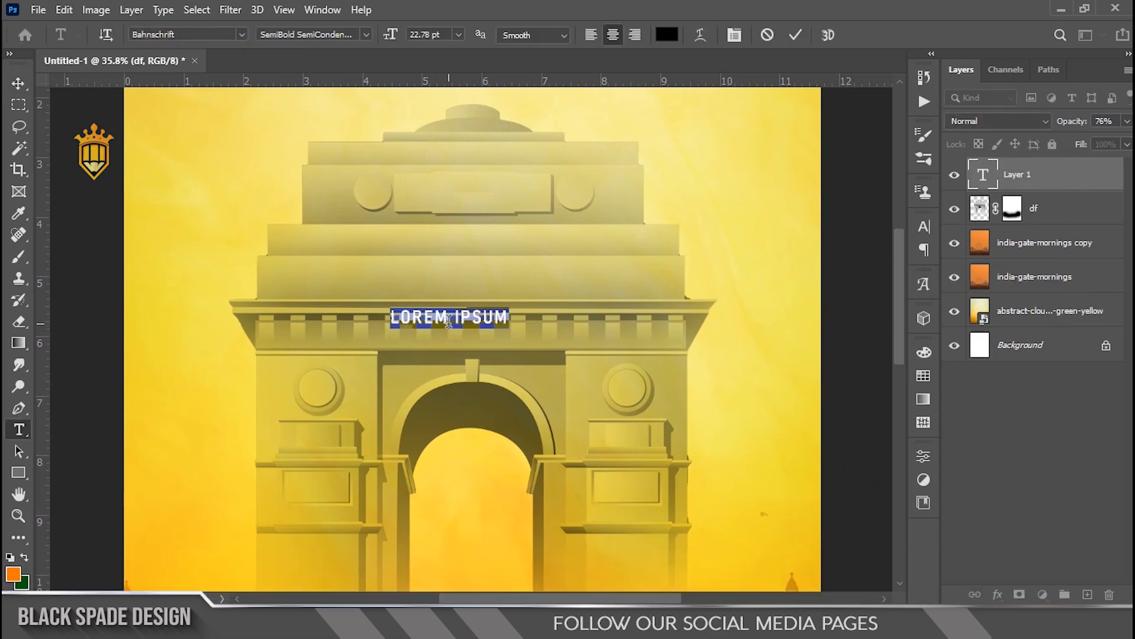
text(INDIA)
key(ctrl+a)
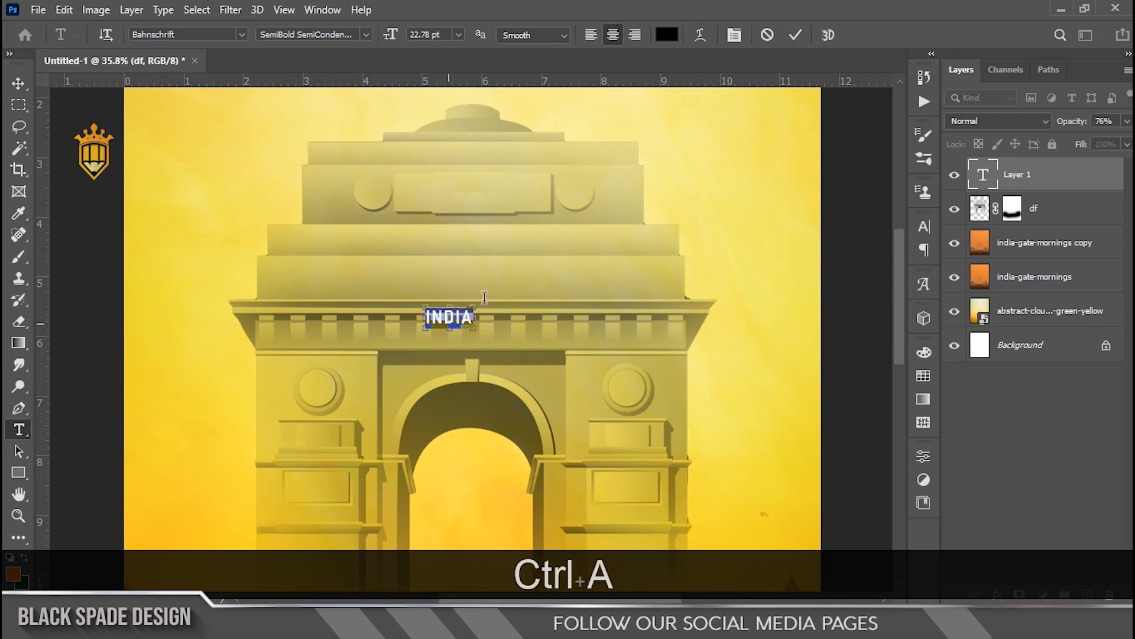
Step: Set the INDIA text's font to Bebas Neue and its colour to white
click(742, 35)
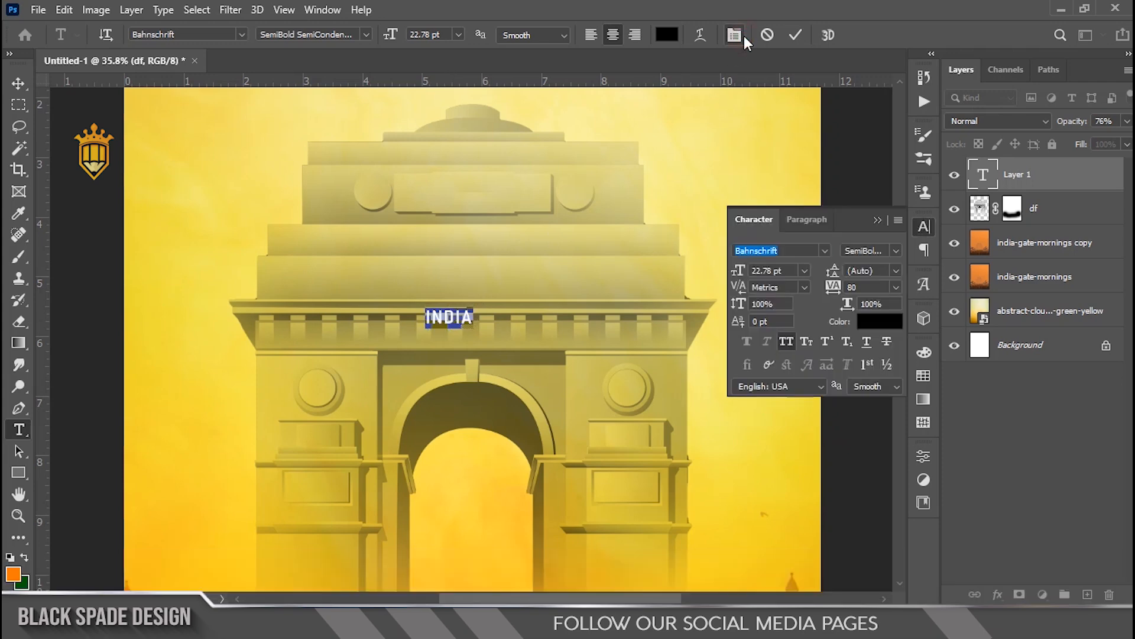
click(825, 251)
scroll(837, 326, up, 1)
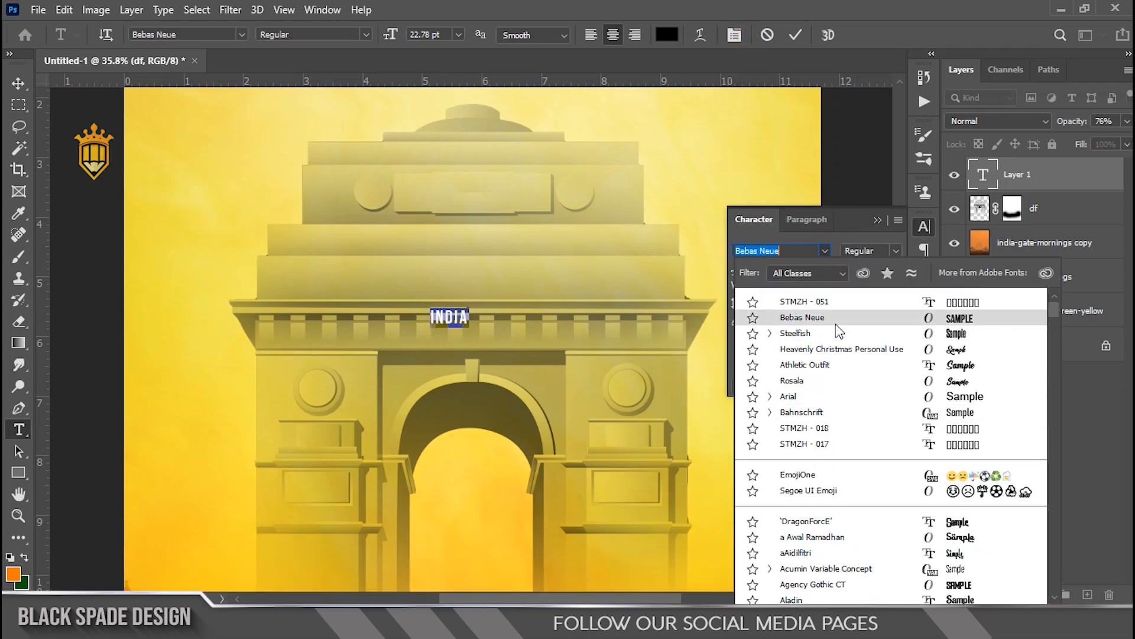
click(836, 323)
click(870, 323)
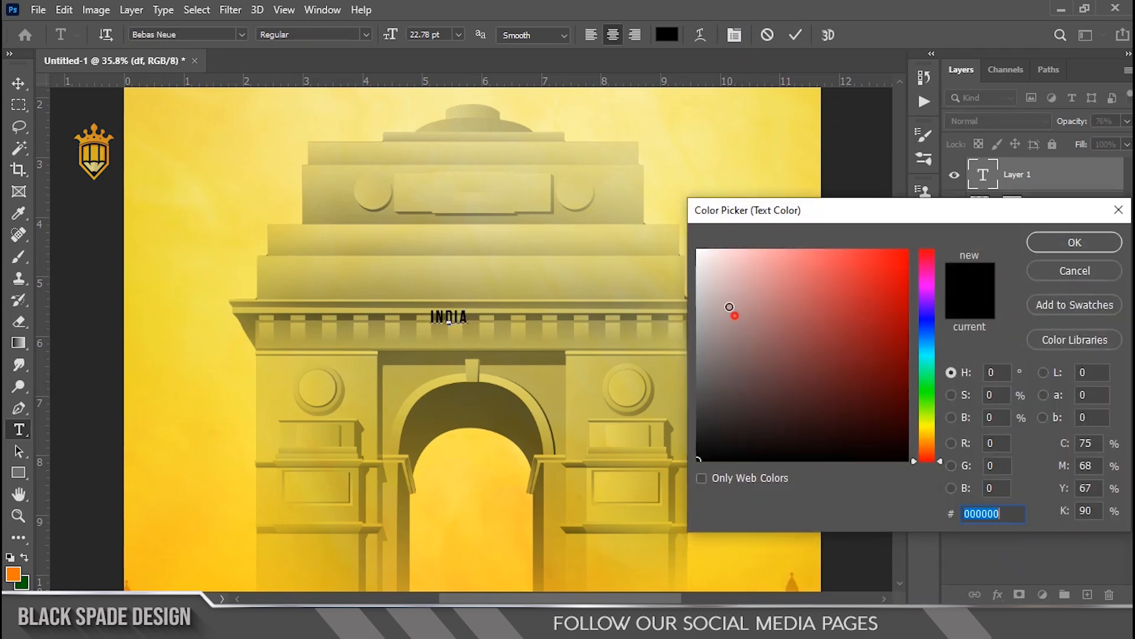
drag(730, 310, 696, 246)
click(1078, 245)
Step: Set the text's tracking to 0 and font size to 265 pt, then commit the text
click(896, 286)
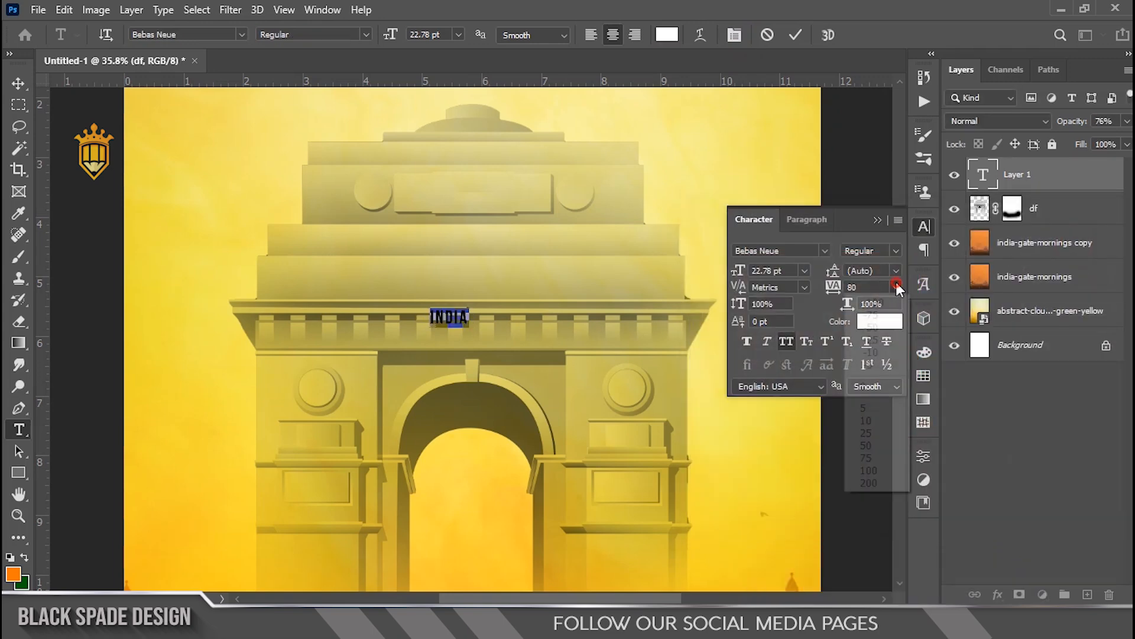
click(862, 381)
drag(735, 273, 938, 294)
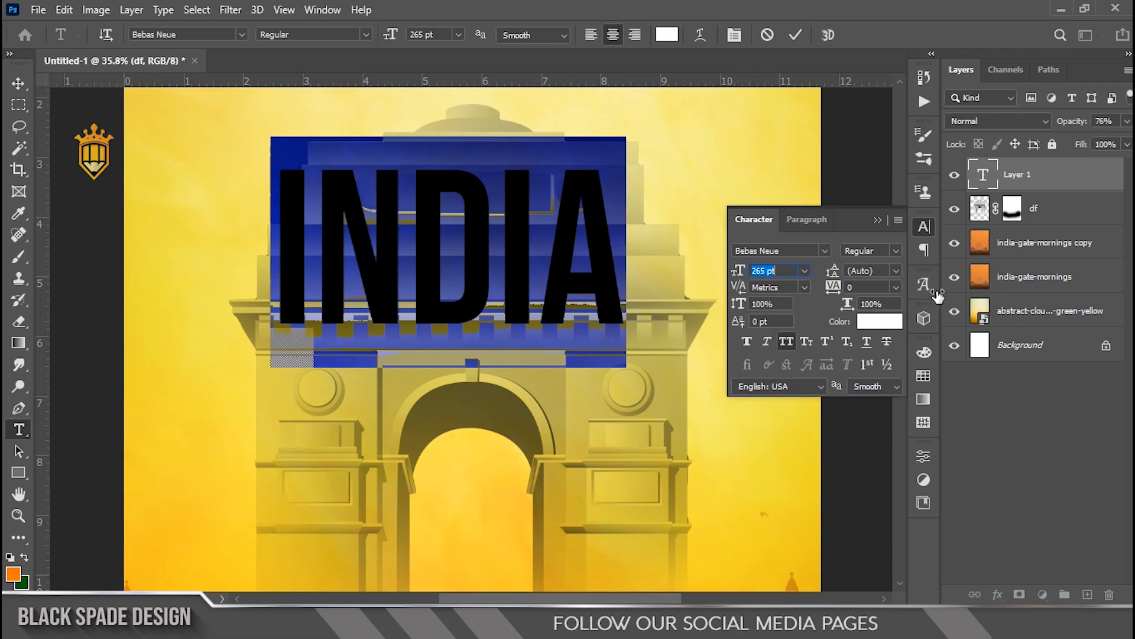
click(795, 36)
Step: Move the INDIA text down so it sits over the gate's upper section
key(v)
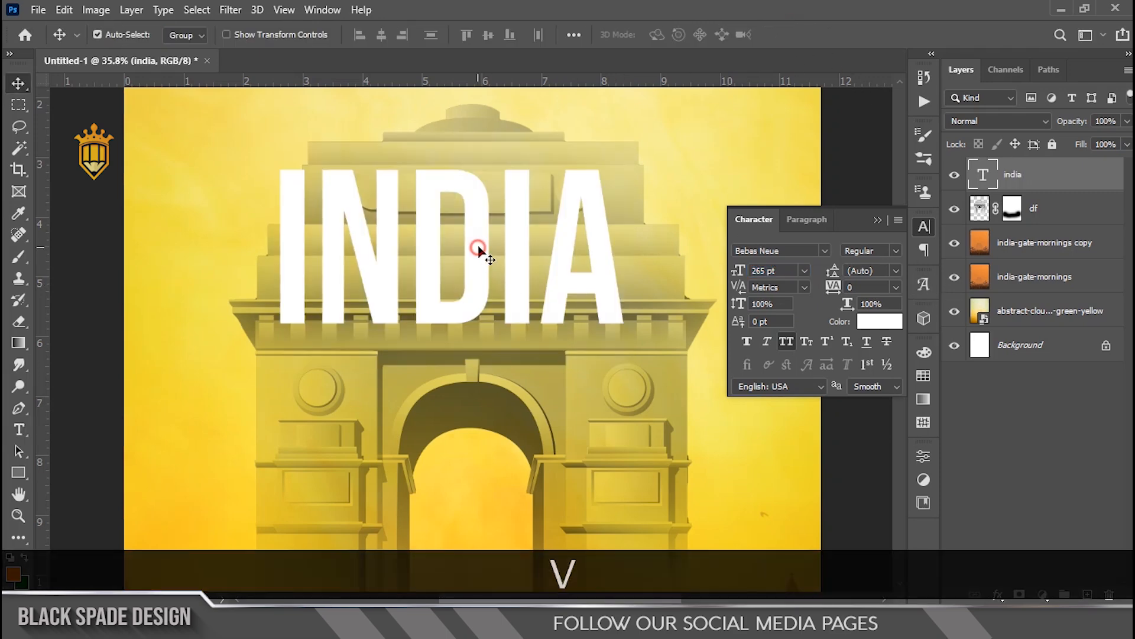
drag(479, 249, 545, 334)
scroll(505, 230, down, 1)
scroll(504, 231, up, 2)
key(space)
drag(518, 286, 513, 290)
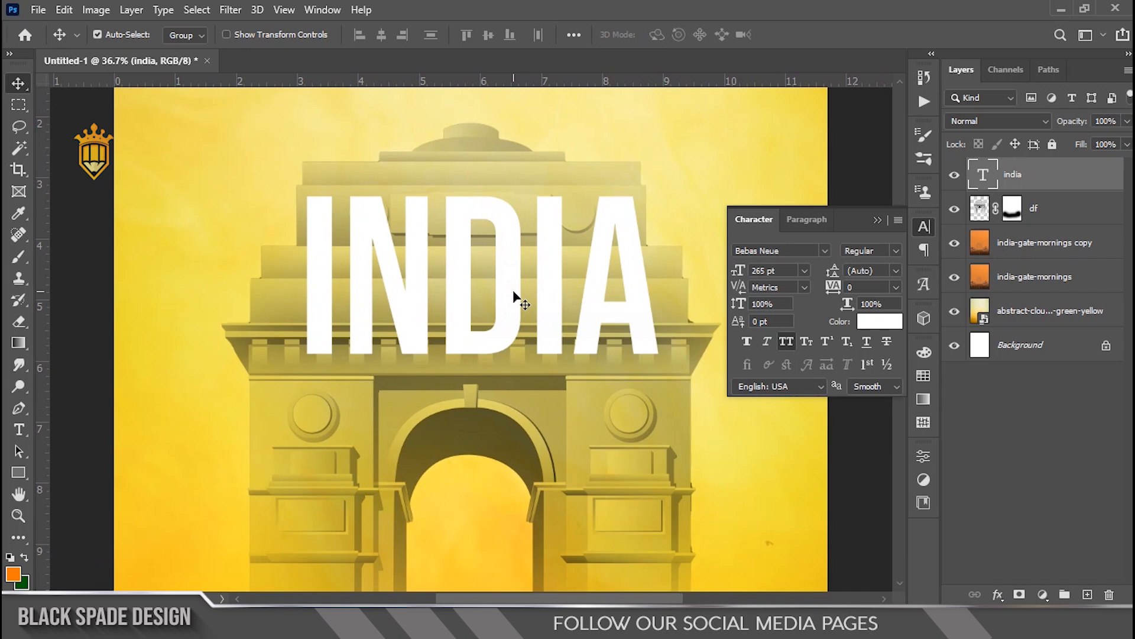
scroll(513, 291, down, 1)
scroll(509, 286, up, 2)
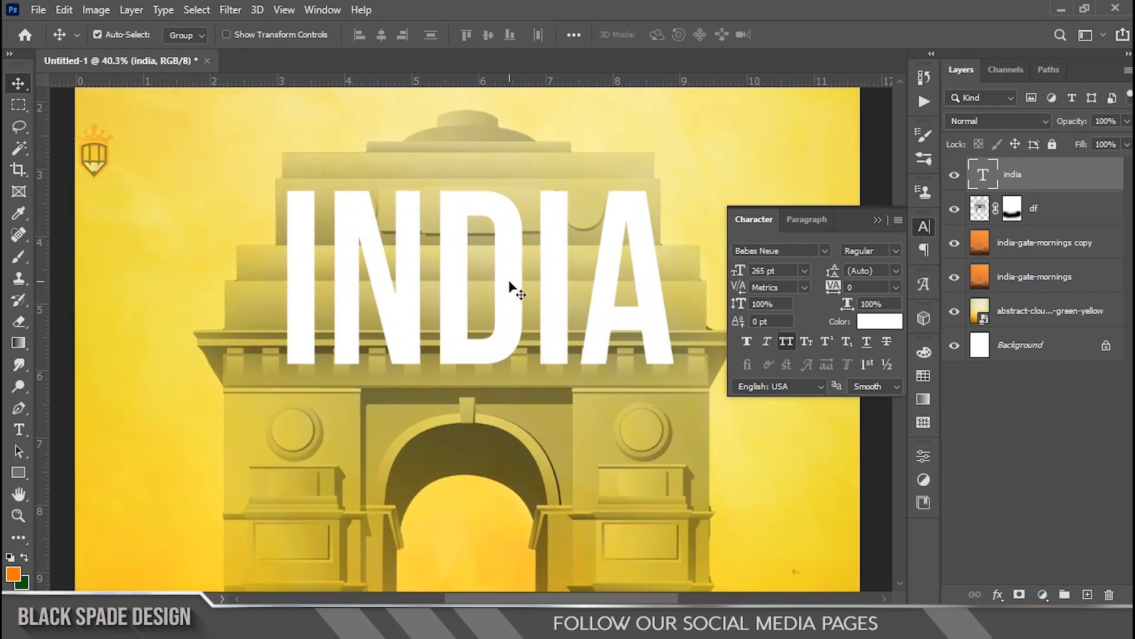
Step: Duplicate the india text layer and convert the original india layer to a shape
key(ctrl+j)
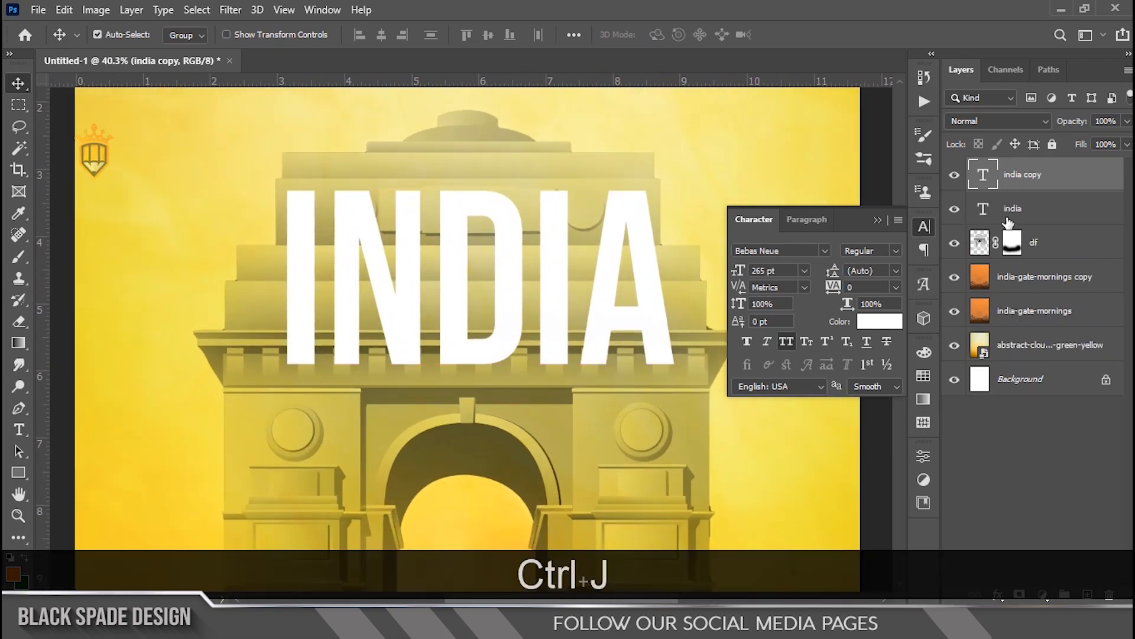
click(1009, 213)
click(878, 220)
scroll(420, 259, up, 3)
key(space)
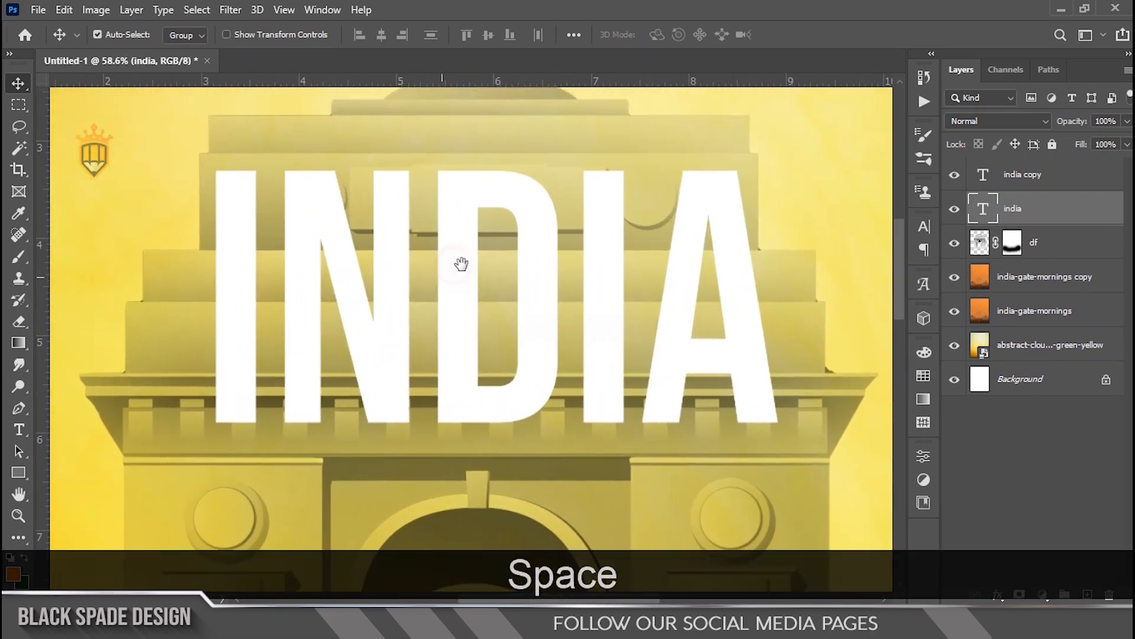
right_click(1088, 208)
click(971, 315)
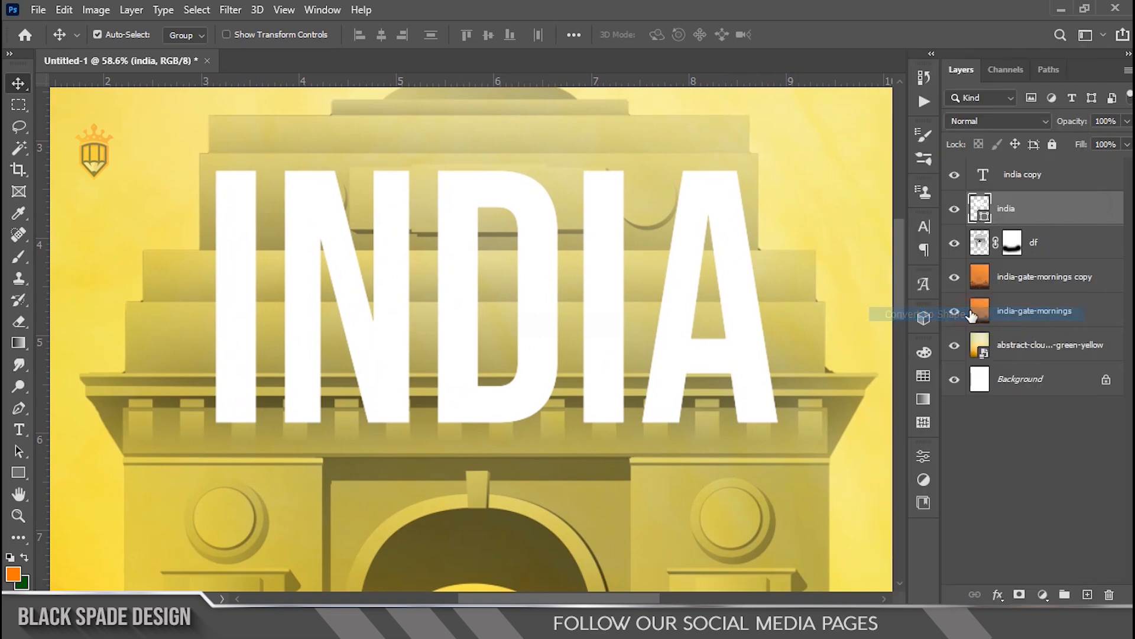
Step: Give the india shape a dark green stroke, colour 015e0a
click(28, 473)
click(246, 34)
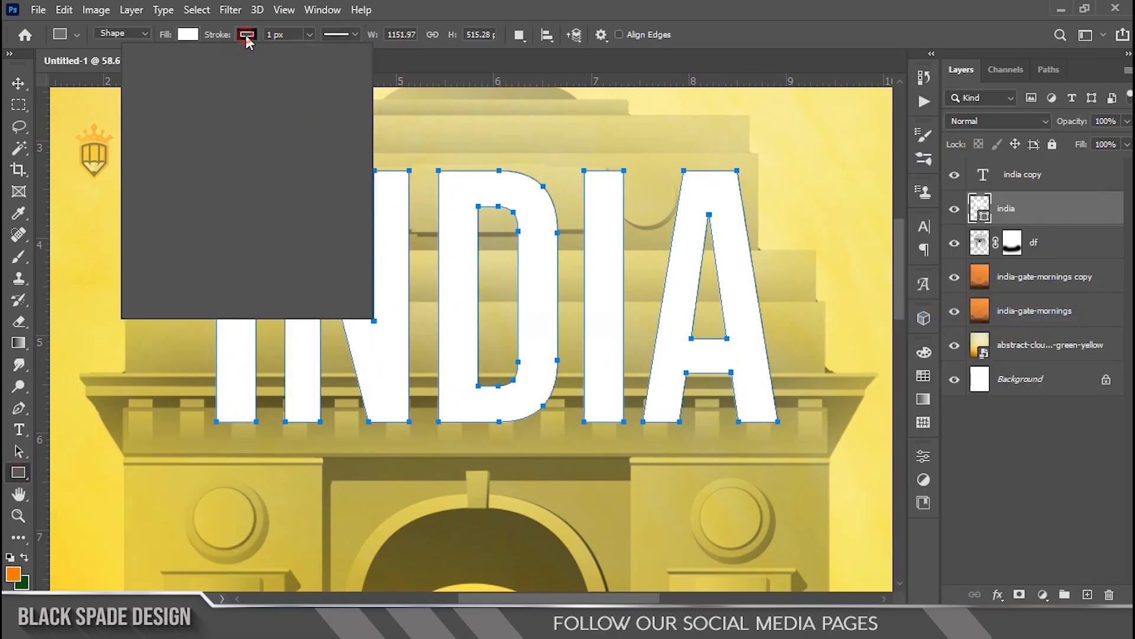
click(350, 66)
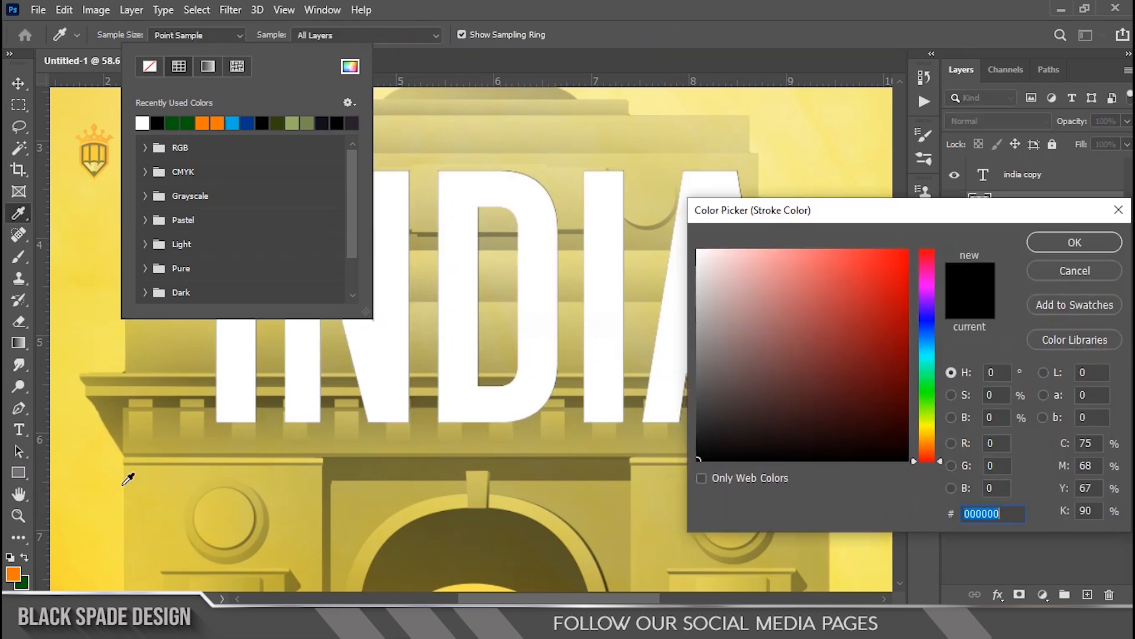
click(28, 582)
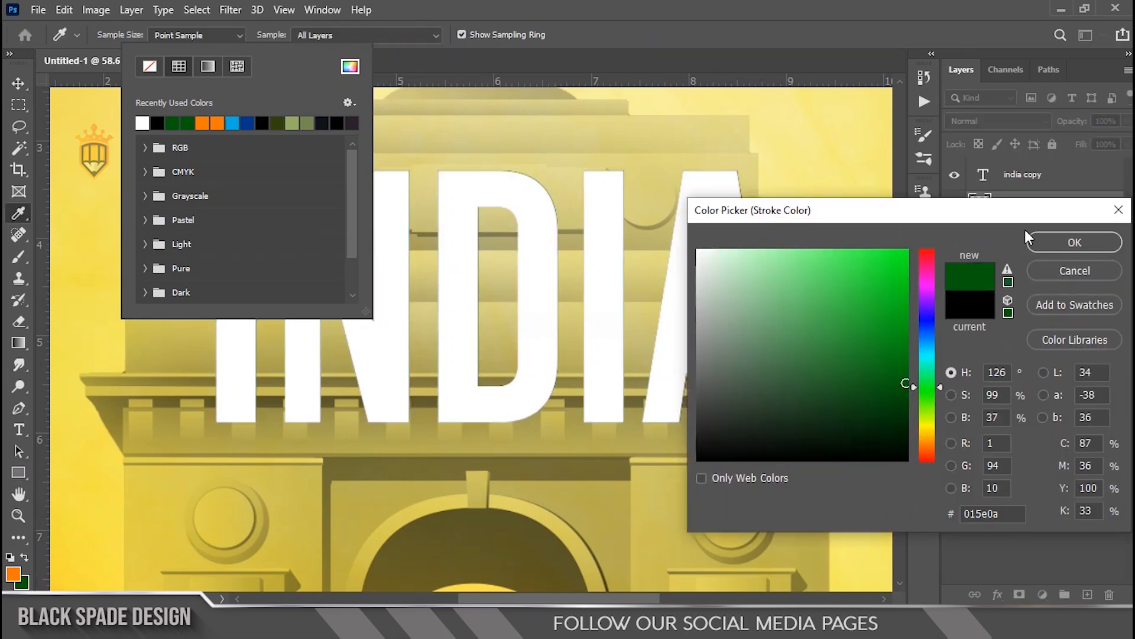
click(1049, 245)
Step: Align the india shape's stroke outside and set its width to 20 px
drag(218, 36, 248, 41)
click(337, 35)
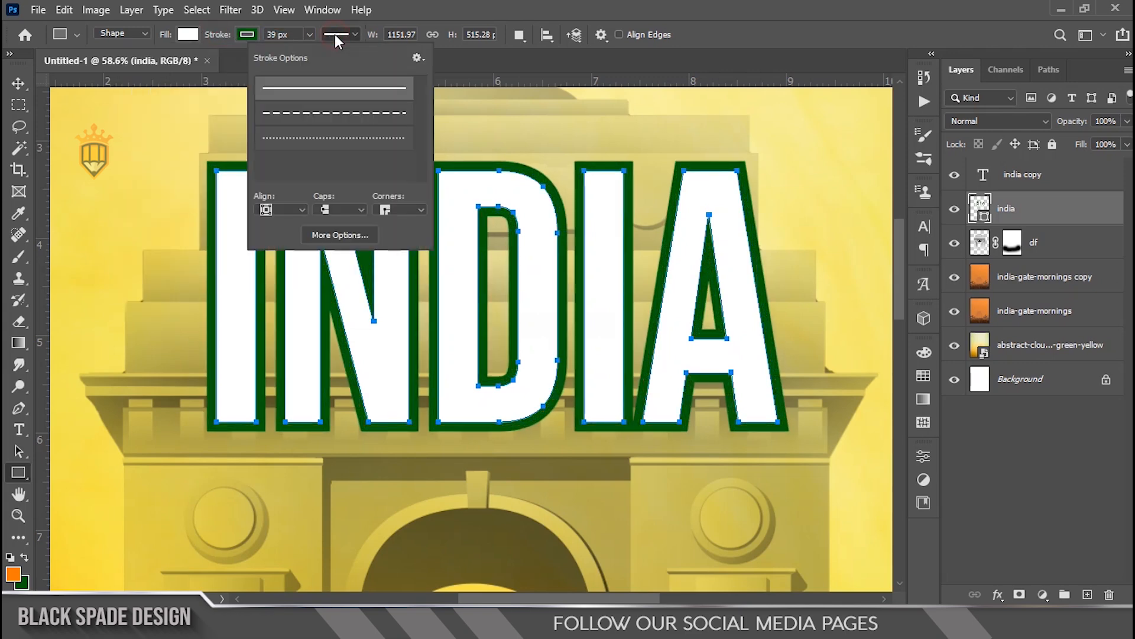
click(292, 211)
click(276, 251)
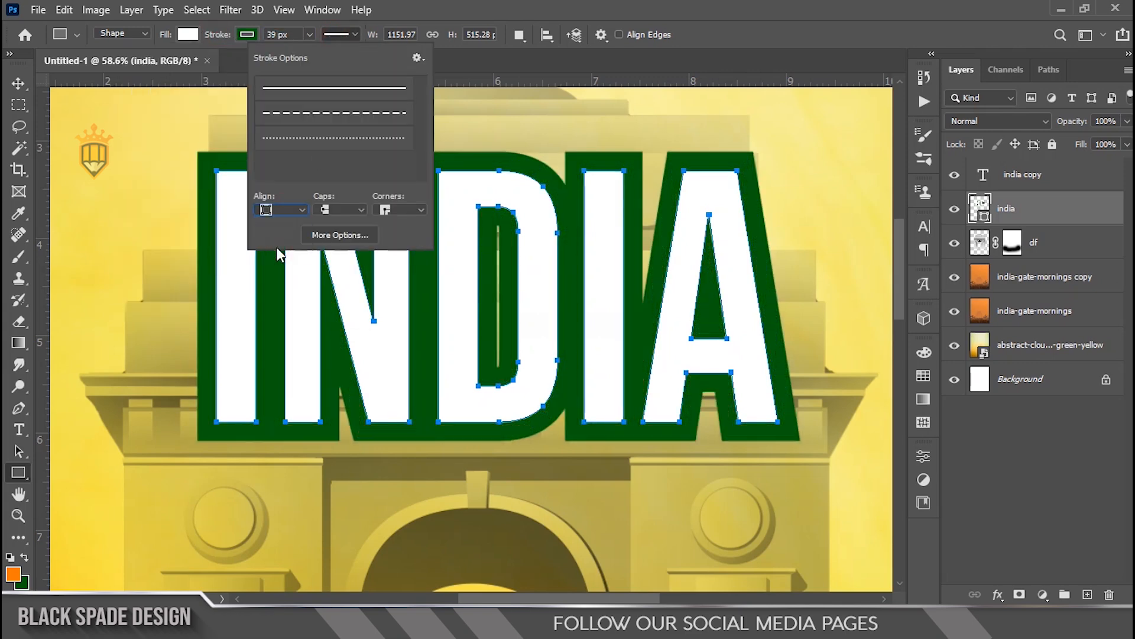
drag(220, 35, 204, 36)
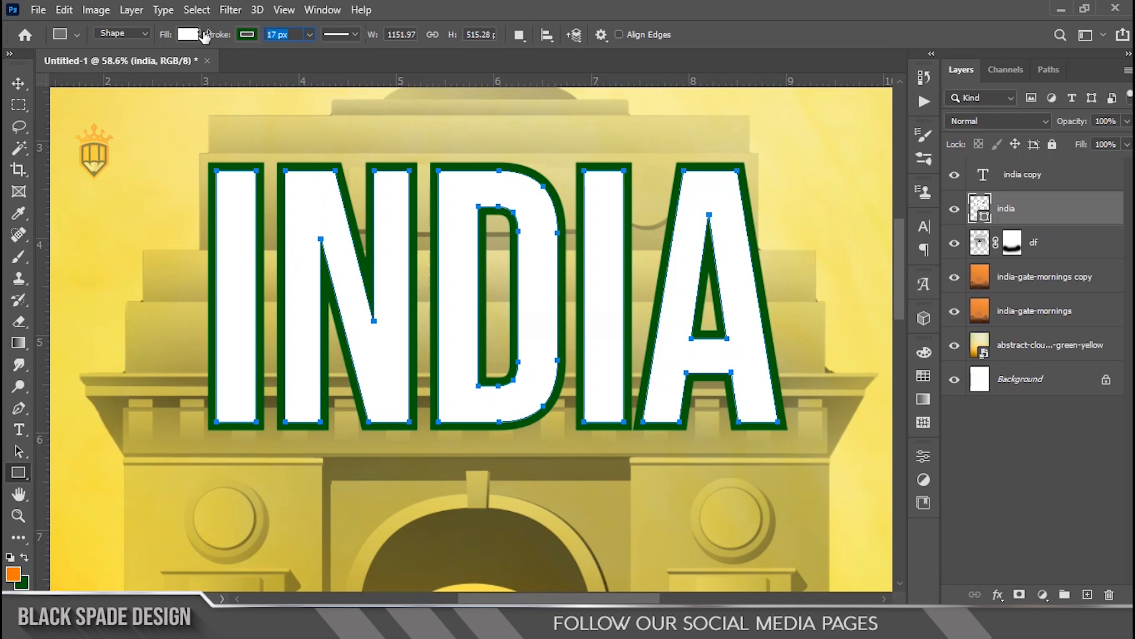
text(20)
key(Return)
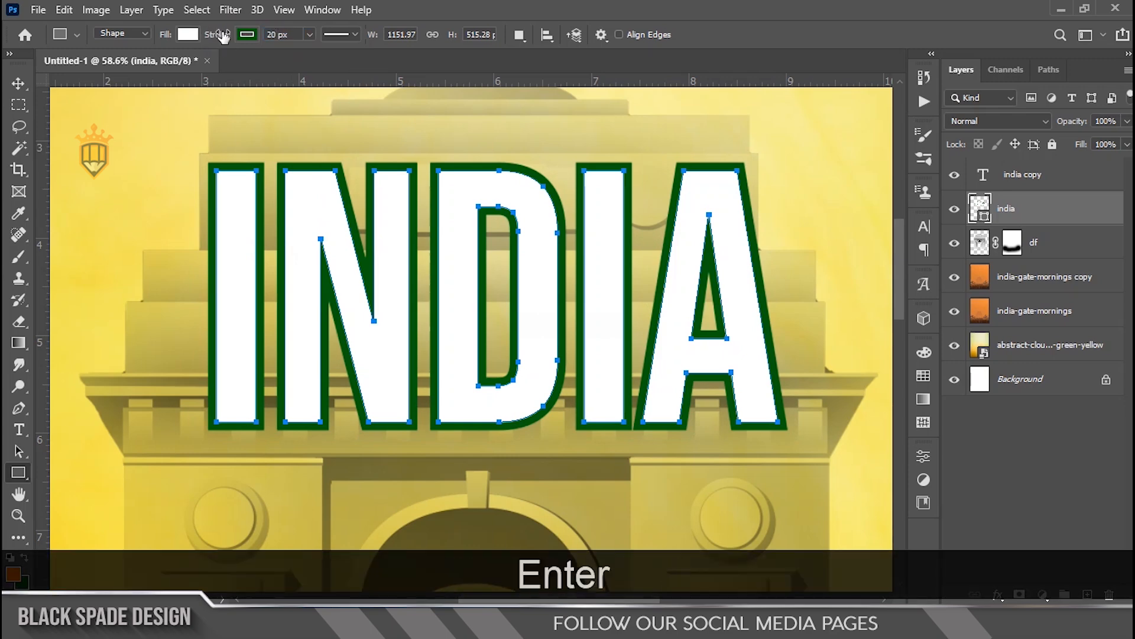
Step: Duplicate the india shape and set the original india shape's stroke width to 40 px
scroll(456, 280, down, 3)
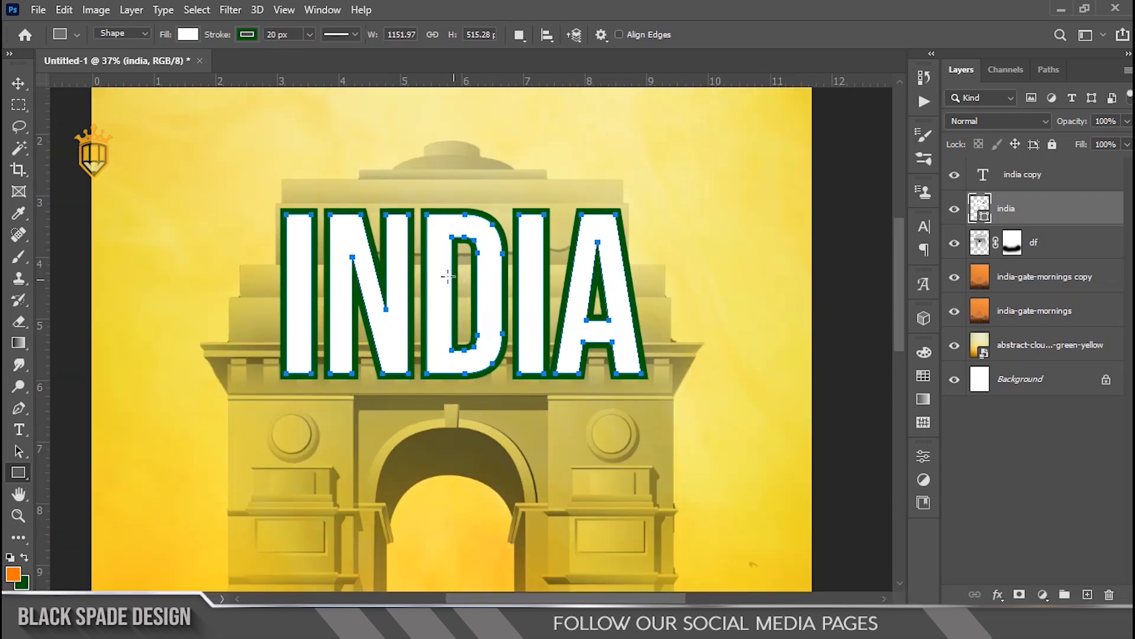
scroll(437, 270, up, 2)
key(v)
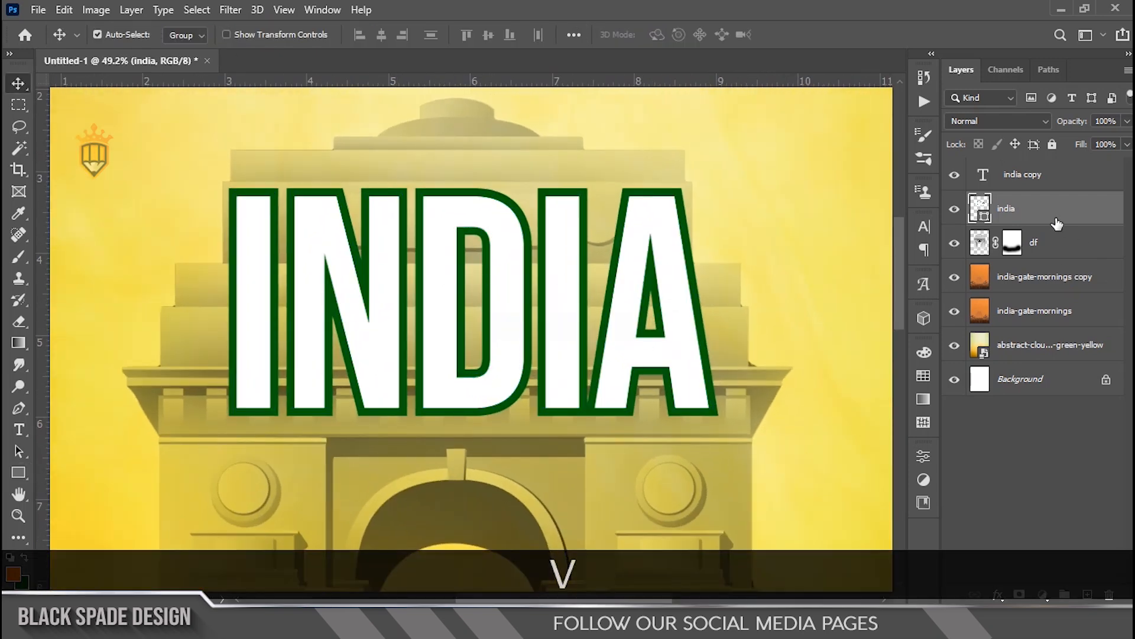
key(ctrl+j)
click(1017, 255)
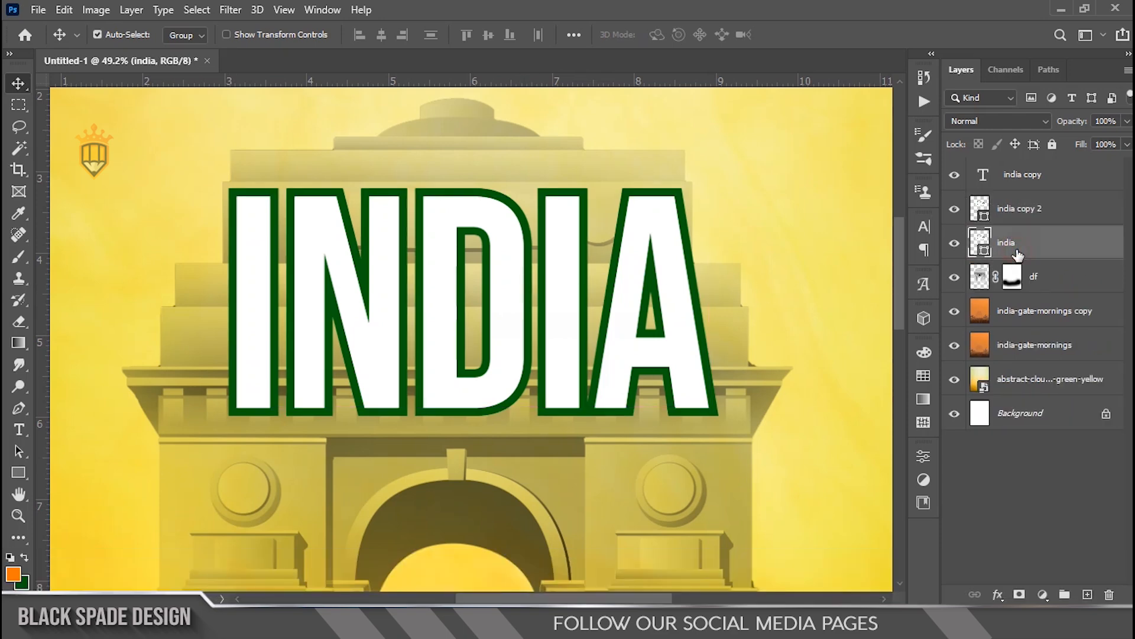
click(18, 473)
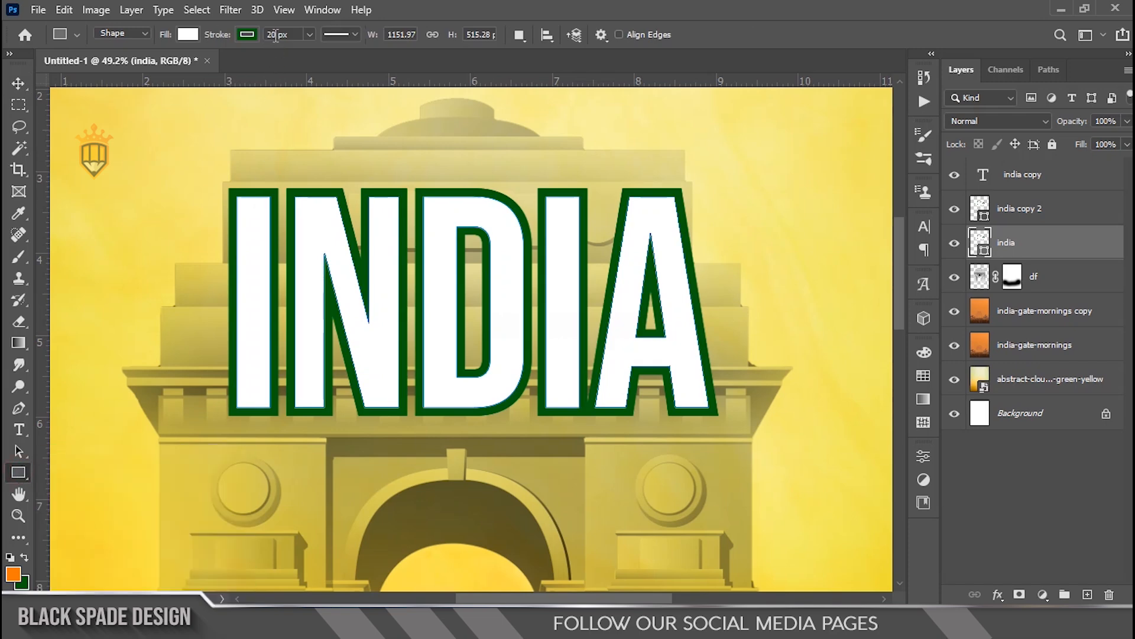
text(40)
key(Return)
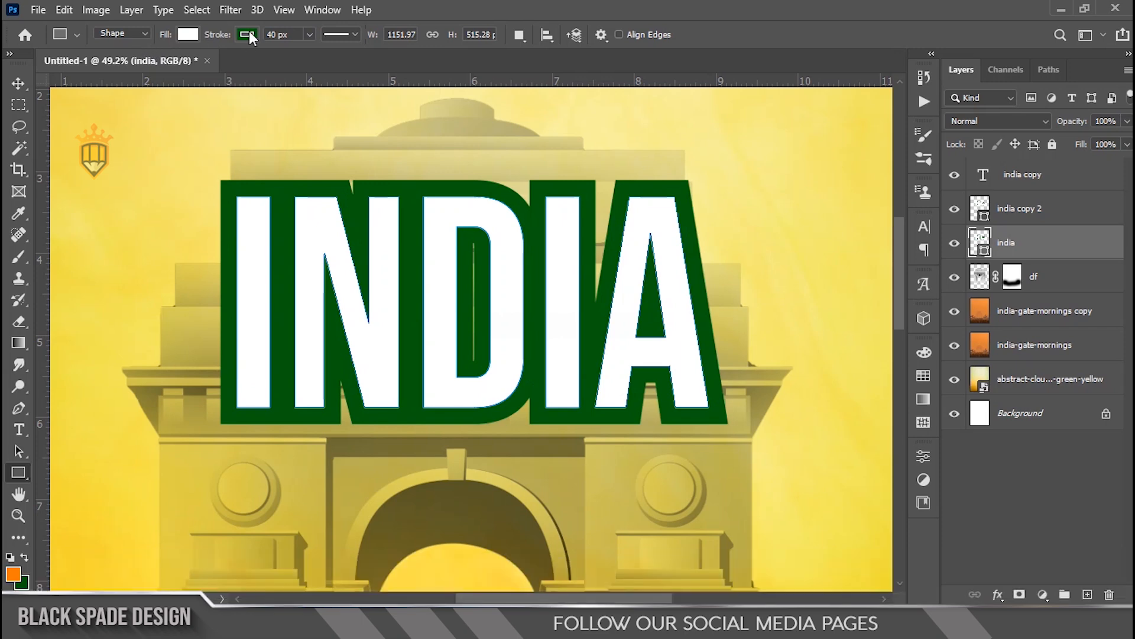
Step: Change the original india shape's stroke colour to orange ff7800
click(249, 34)
click(350, 68)
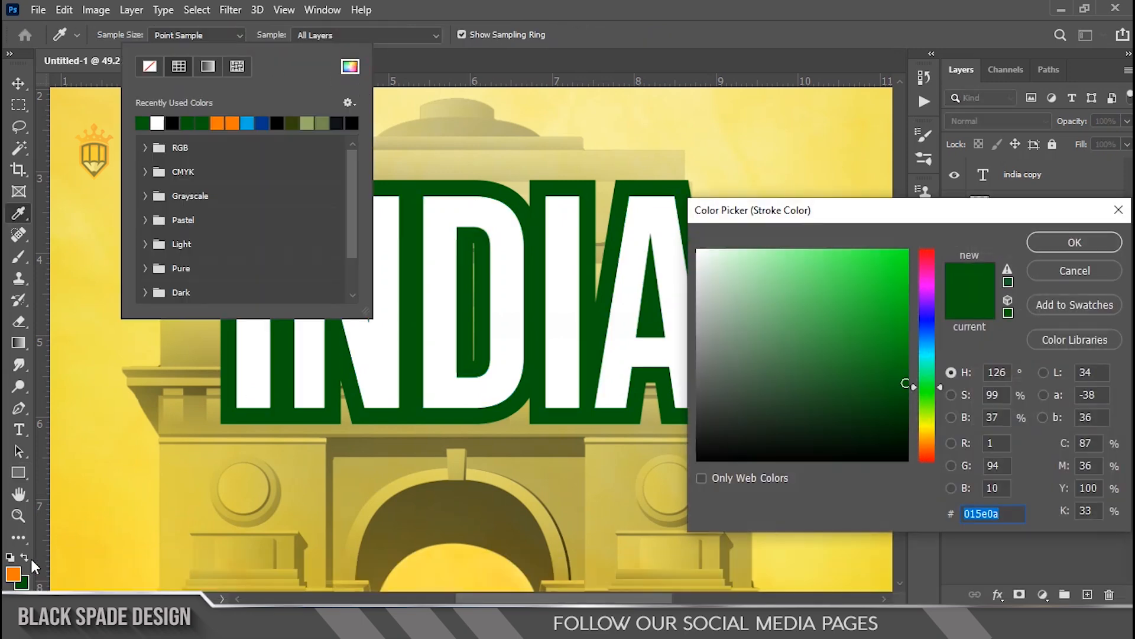
click(14, 572)
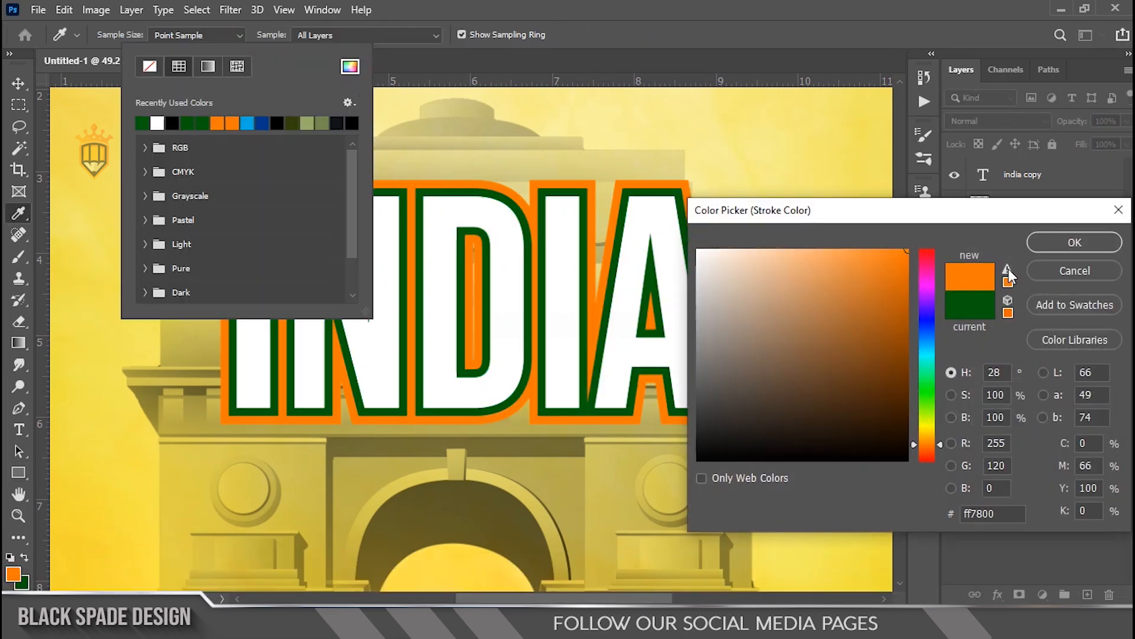
click(1069, 244)
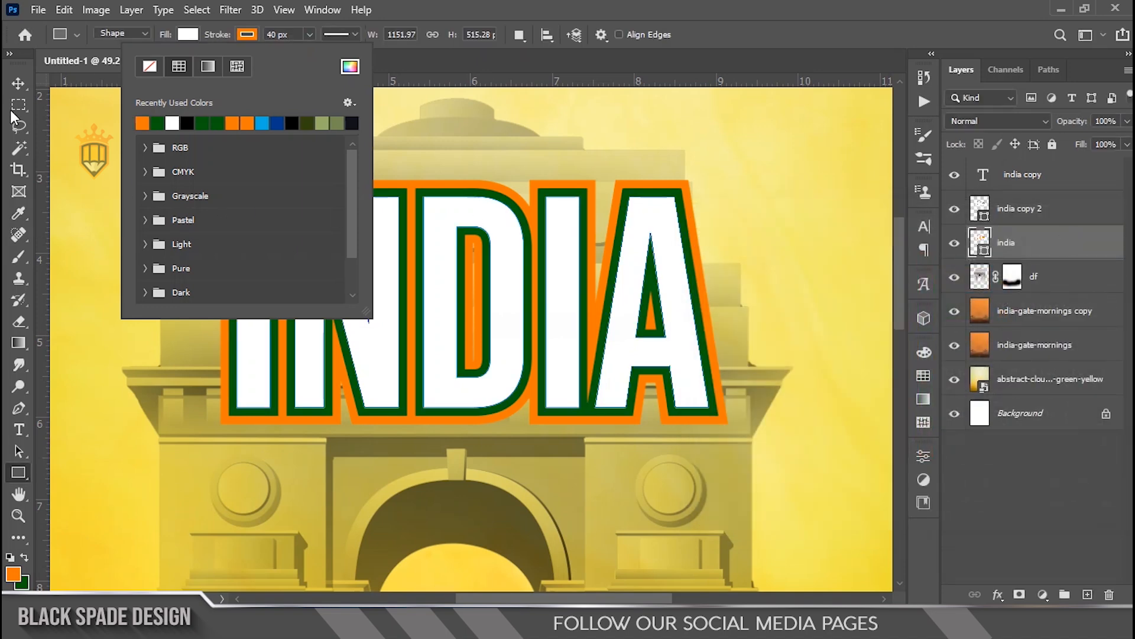
click(19, 83)
scroll(568, 317, up, 2)
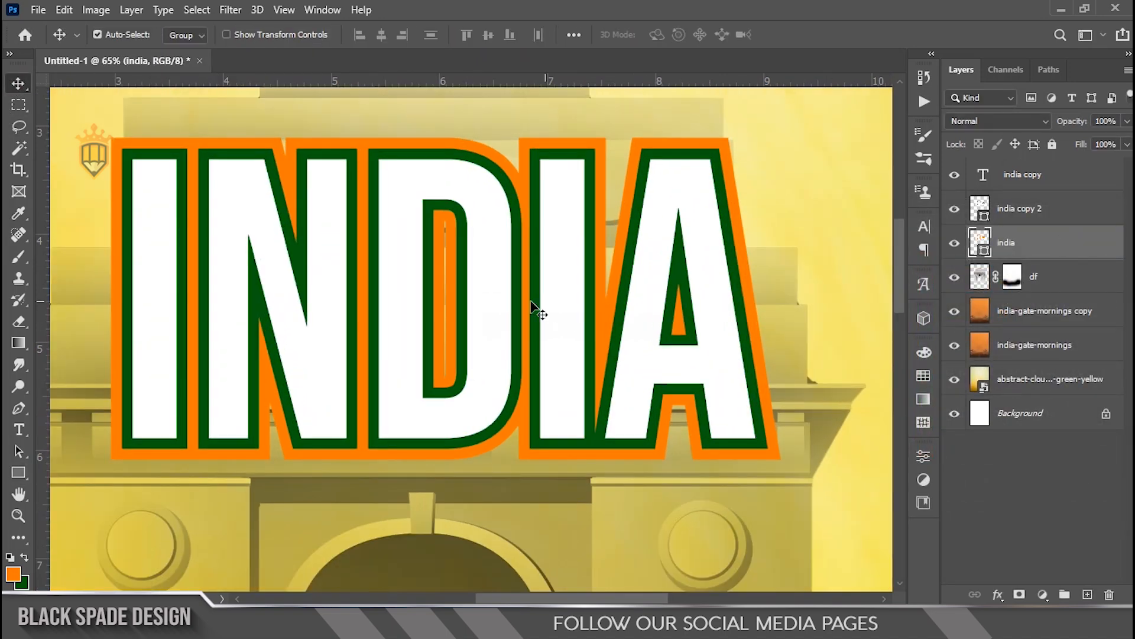
scroll(329, 308, up, 2)
scroll(329, 307, up, 2)
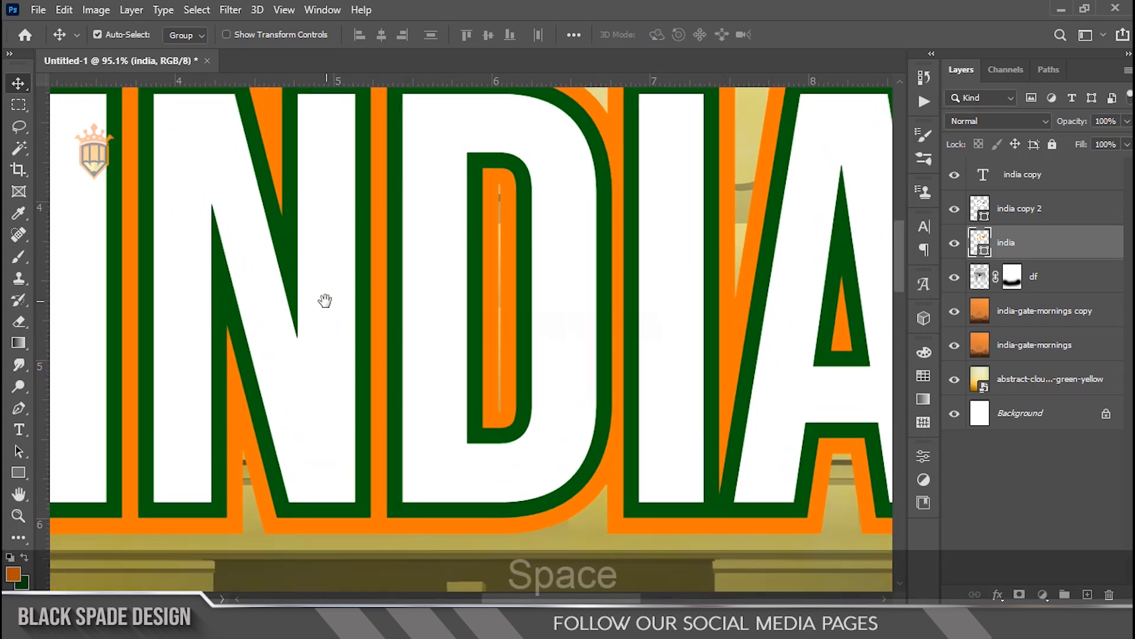
key(space)
drag(325, 299, 361, 310)
scroll(362, 311, down, 4)
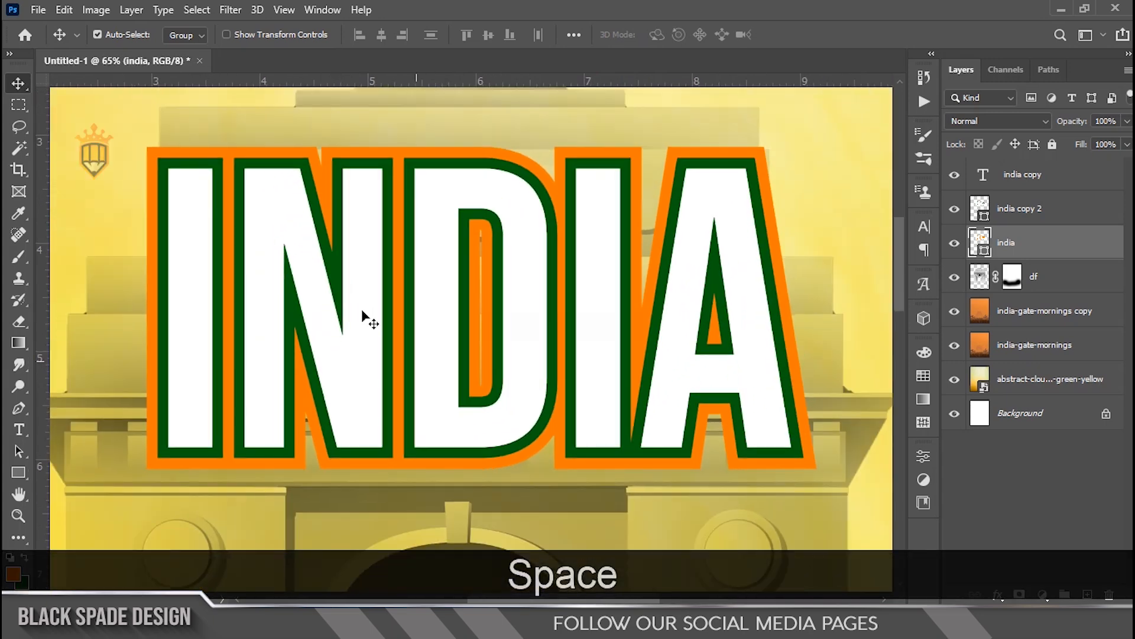
Step: Set the original india shape's stroke width to 38 px
scroll(451, 288, up, 3)
drag(424, 297, 463, 302)
scroll(464, 309, down, 1)
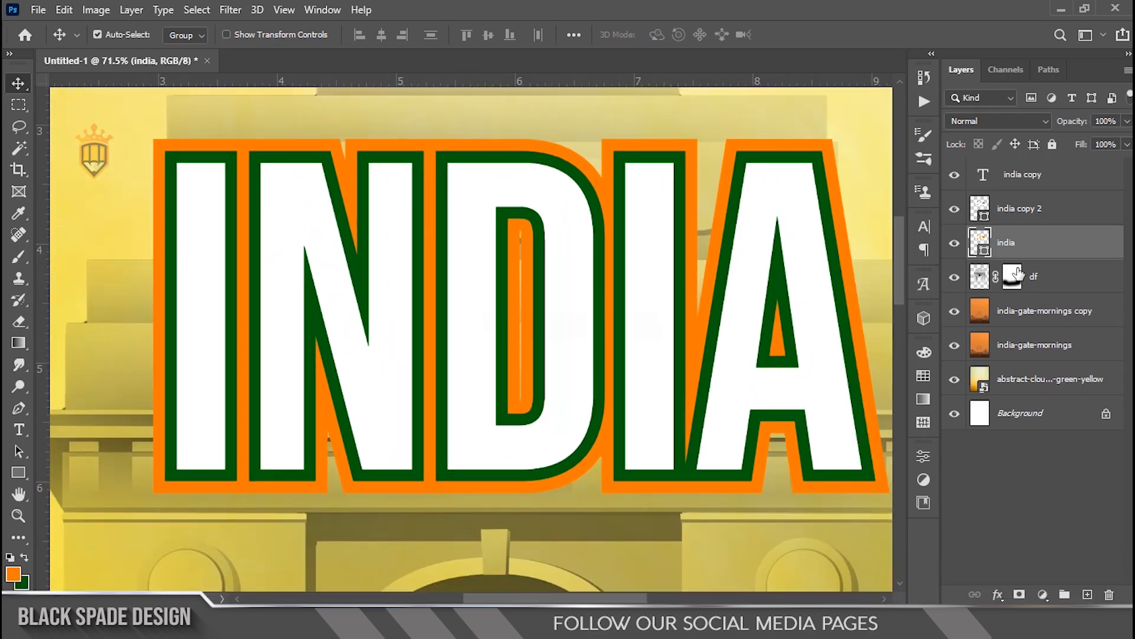
click(19, 472)
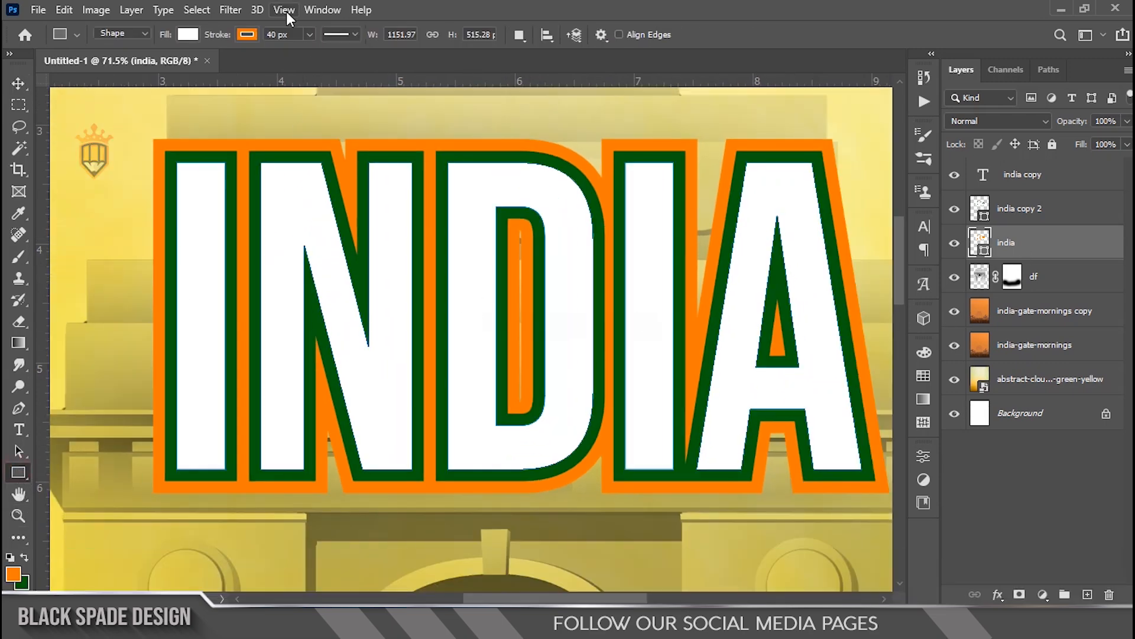
text(38)
key(Return)
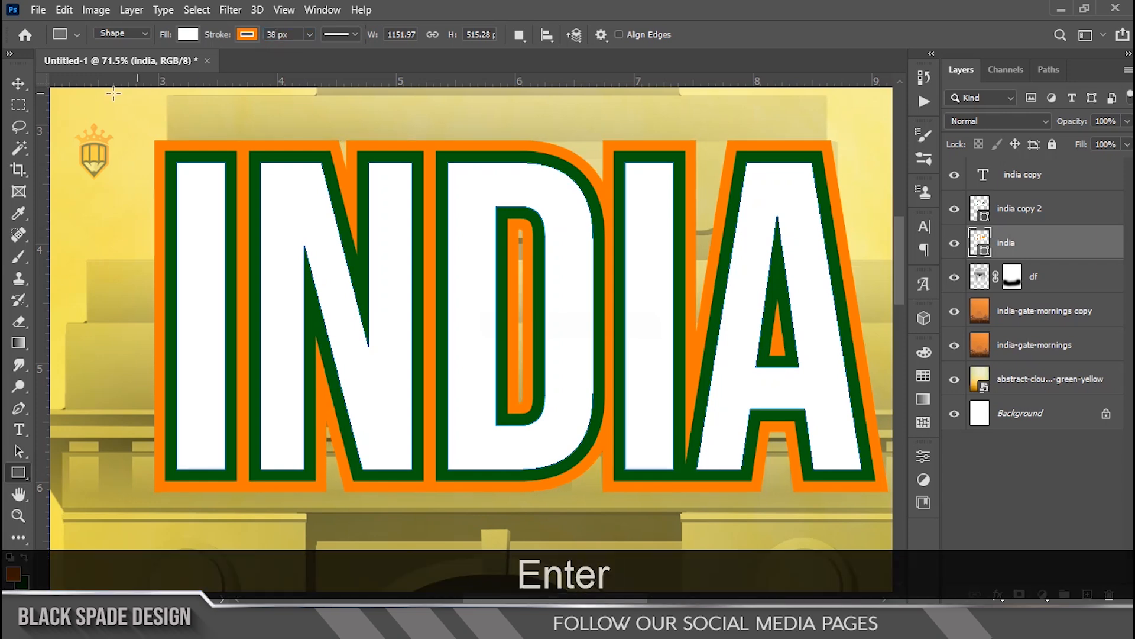
Step: Convert the india shape layer to a smart object
click(19, 83)
scroll(460, 220, down, 2)
scroll(460, 219, down, 2)
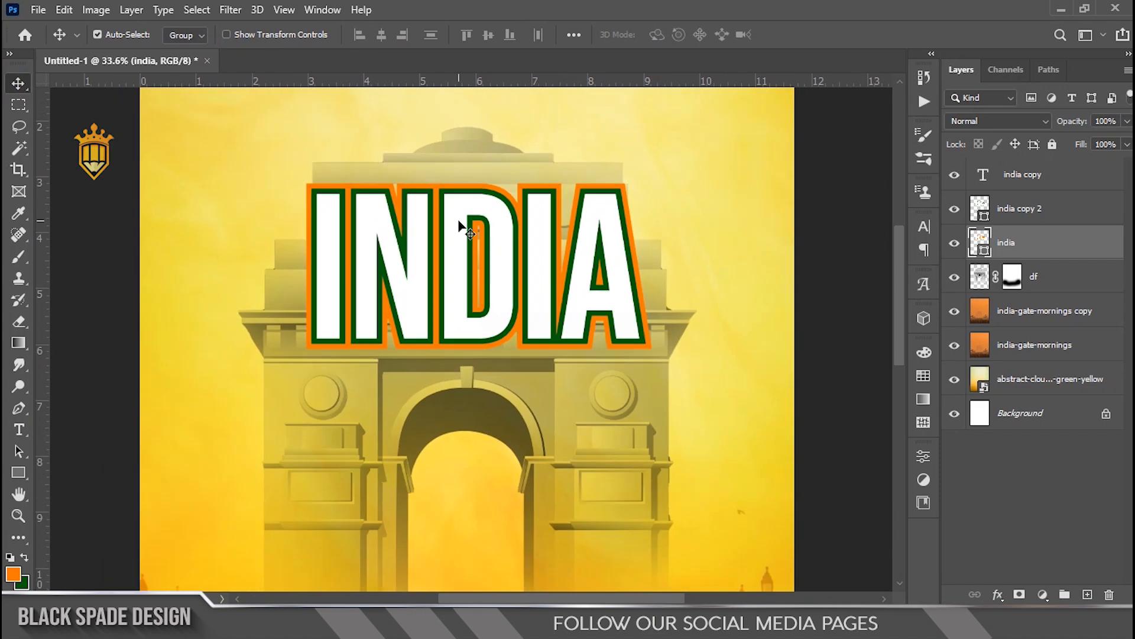
scroll(496, 324, up, 2)
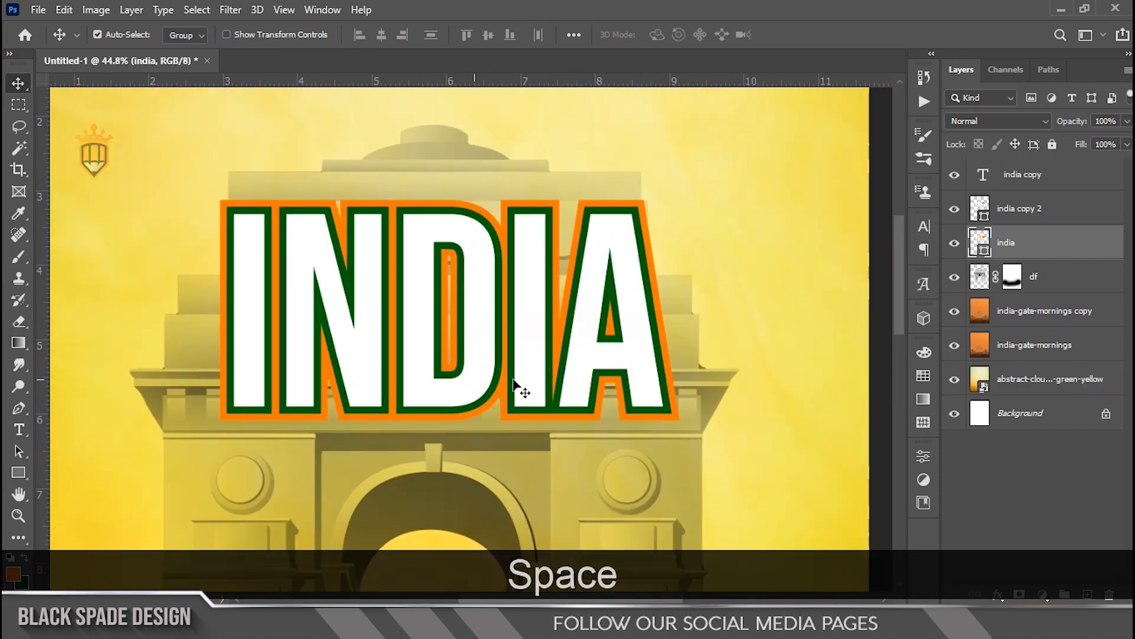
right_click(1065, 251)
click(905, 230)
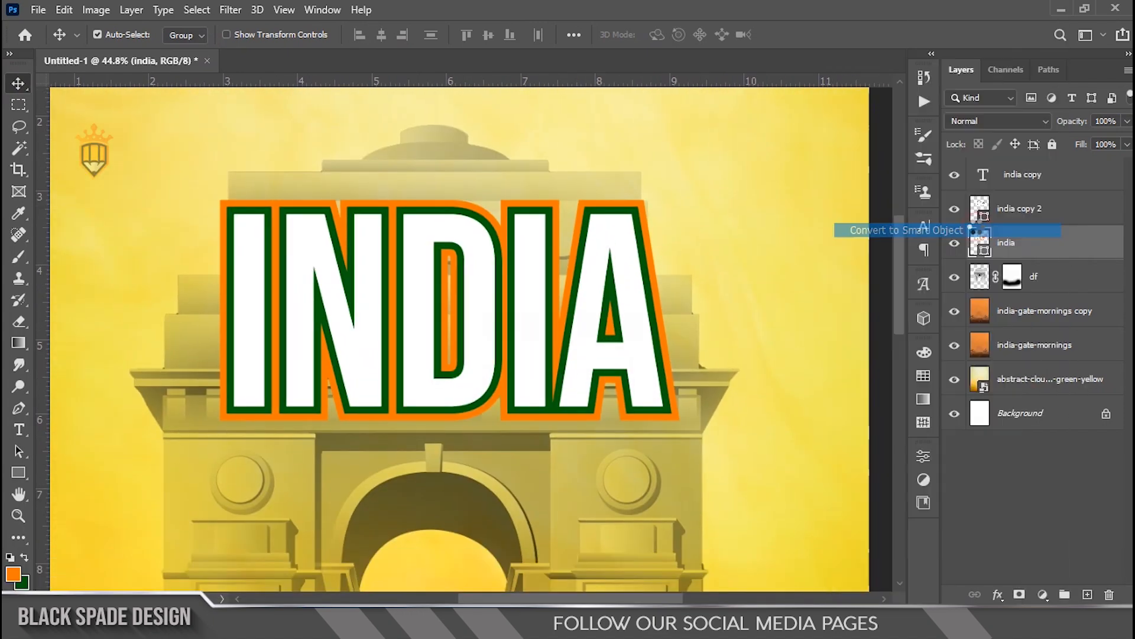
Step: Apply the Eye Candy 7 Extrude filter to the india layer with the taper set to 36
click(230, 10)
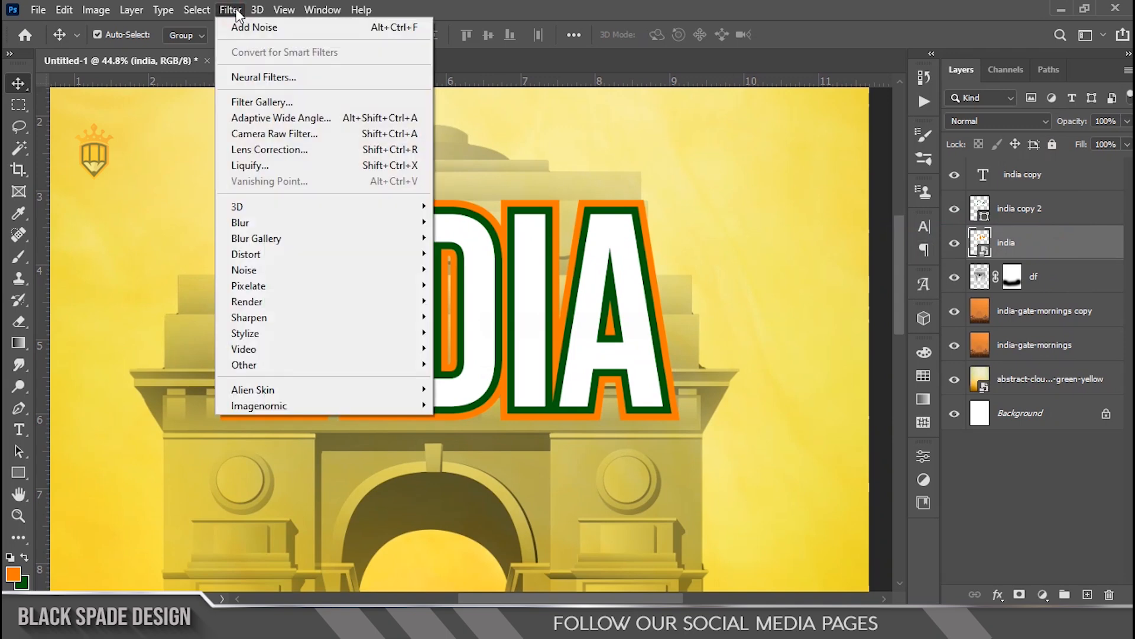
mouse_move(398, 391)
click(455, 389)
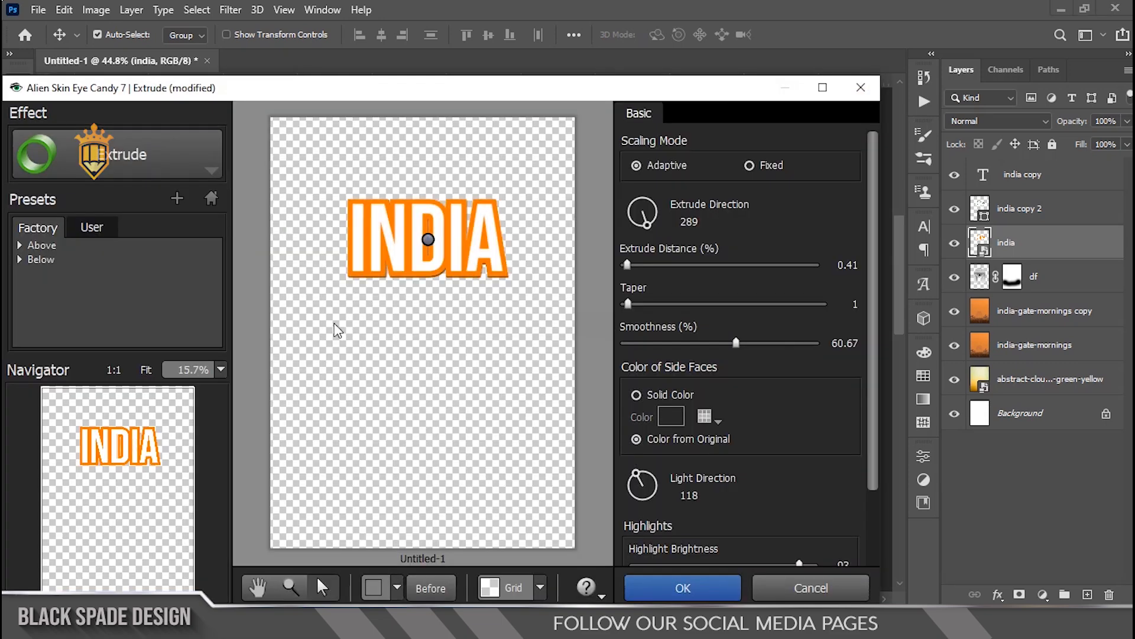
scroll(395, 303, up, 3)
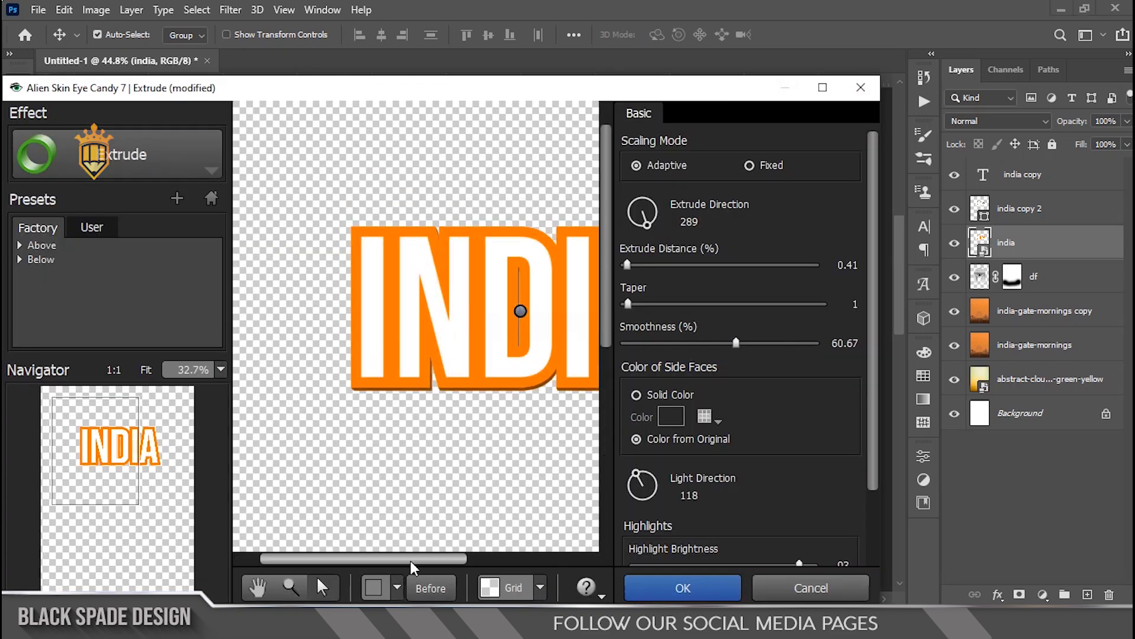
drag(411, 562, 436, 563)
drag(644, 305, 696, 305)
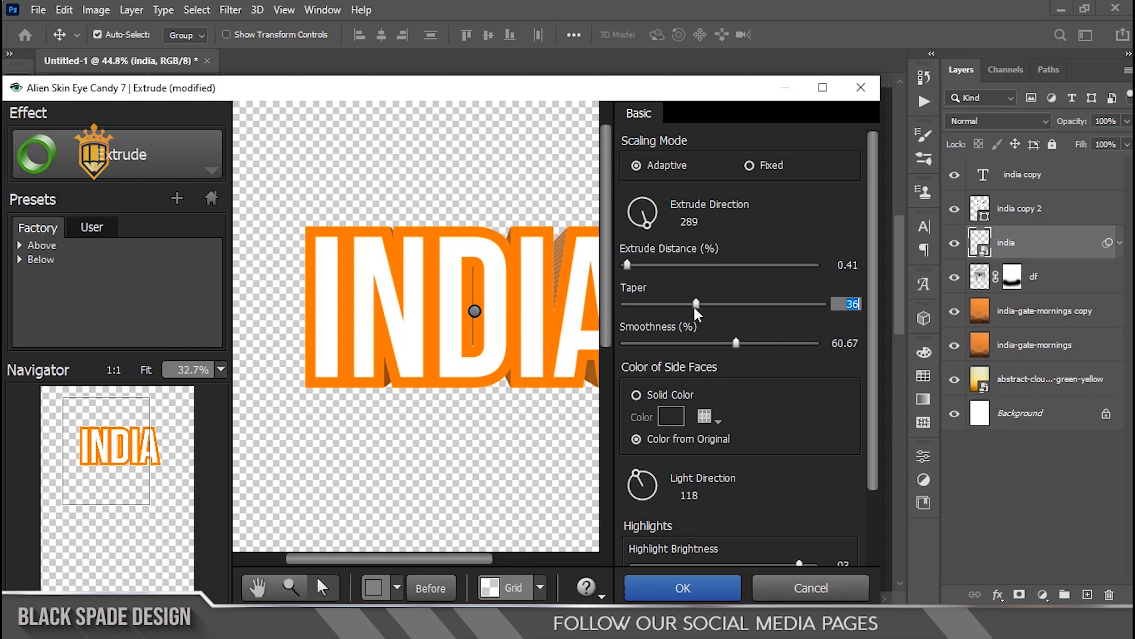
click(667, 578)
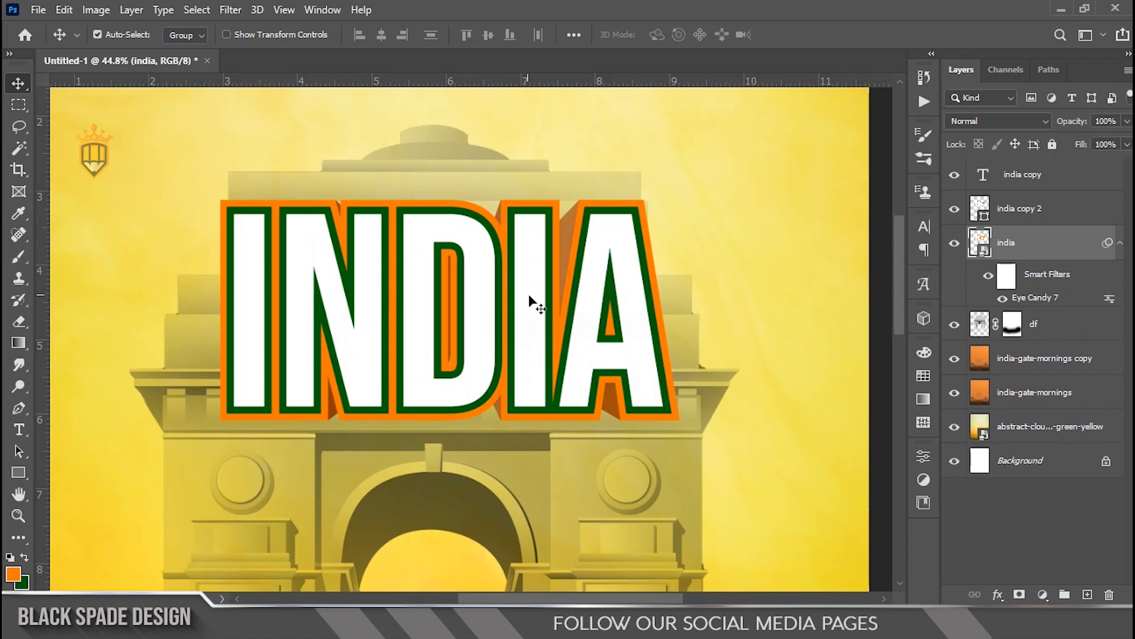
Step: Convert the india copy 2 layer to a smart object
click(1013, 219)
right_click(1013, 219)
click(899, 225)
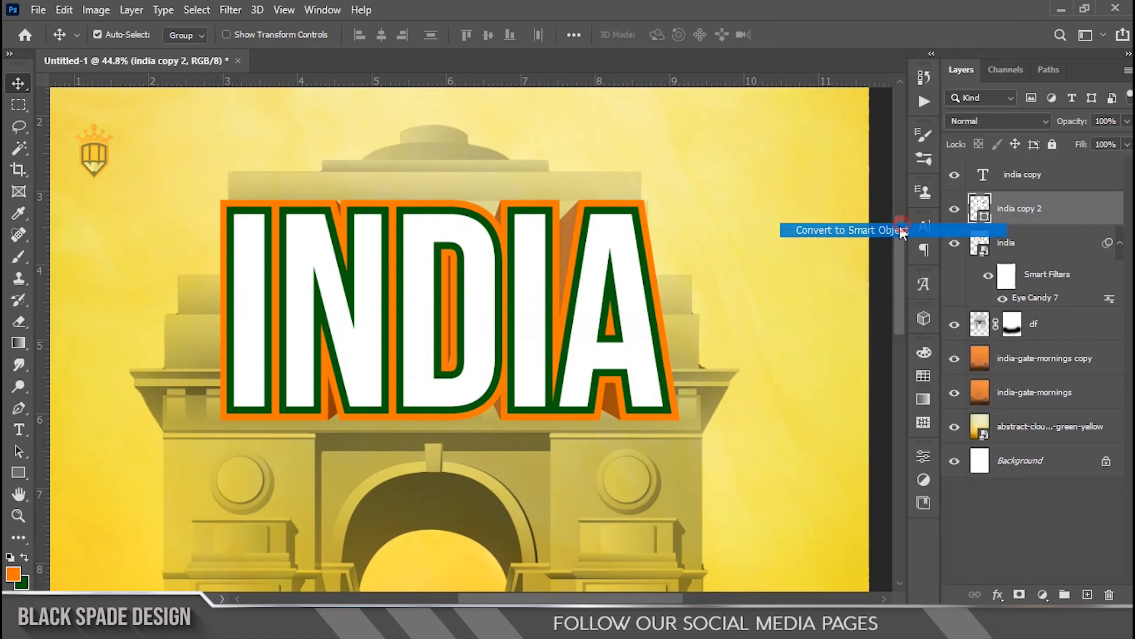
Step: Select the three INDIA layers and scale them together to about 110.5% with Free Transform
shift+click(1015, 252)
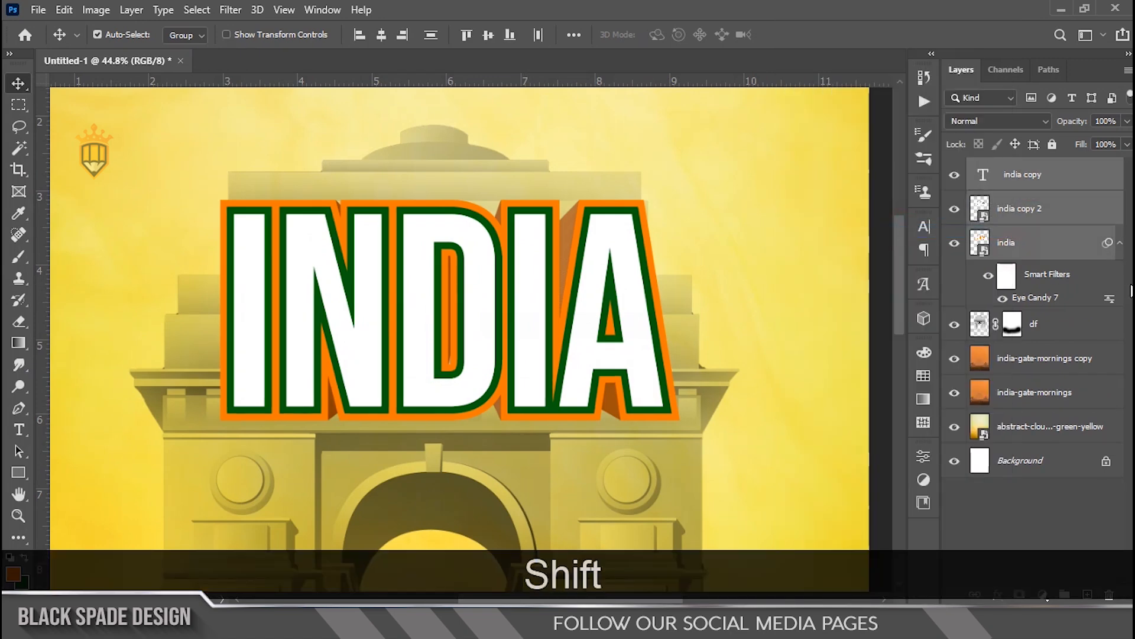
click(1120, 242)
key(ctrl+0)
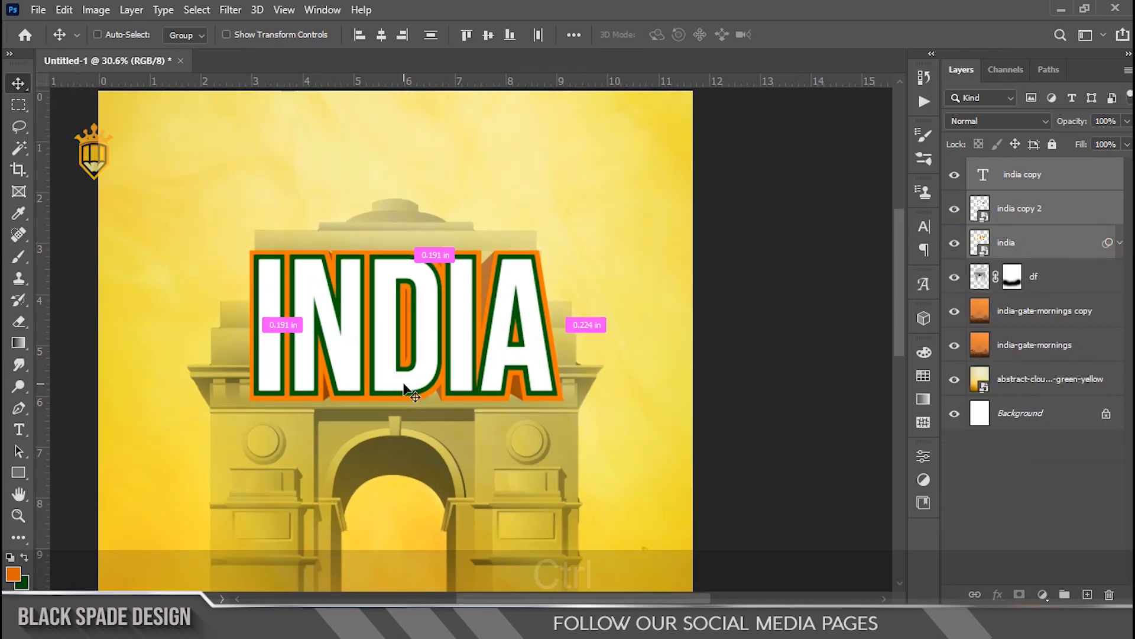
key(ctrl+t)
drag(436, 348, 431, 348)
drag(563, 250, 577, 244)
scroll(478, 346, up, 3)
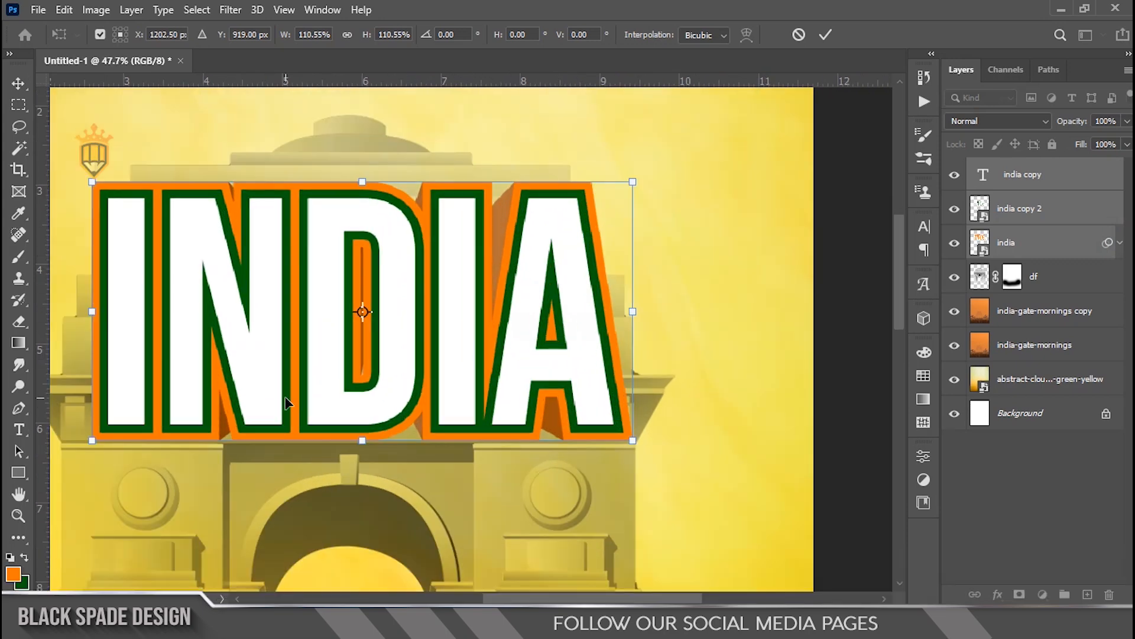
drag(491, 385, 478, 384)
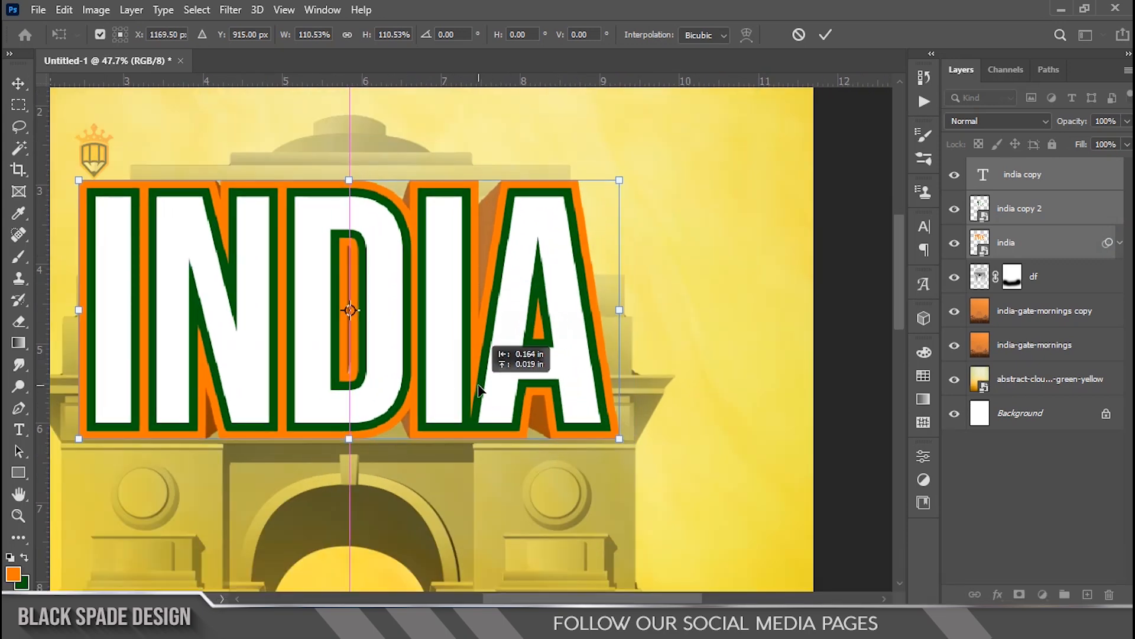
scroll(272, 431, up, 3)
drag(271, 432, 350, 426)
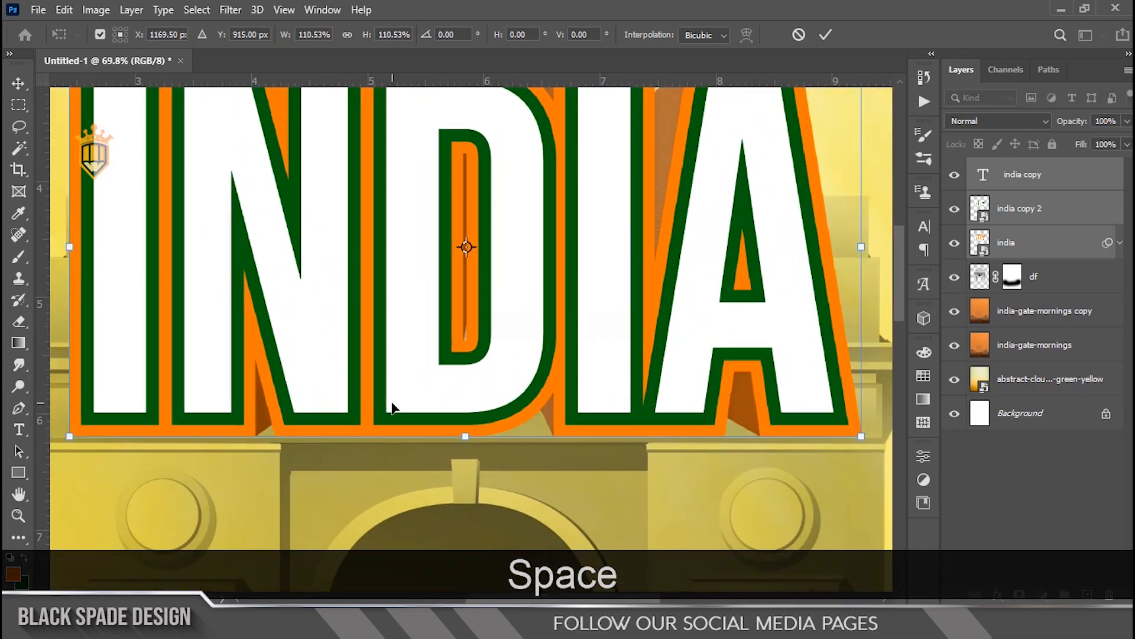
scroll(391, 406, down, 3)
key(Return)
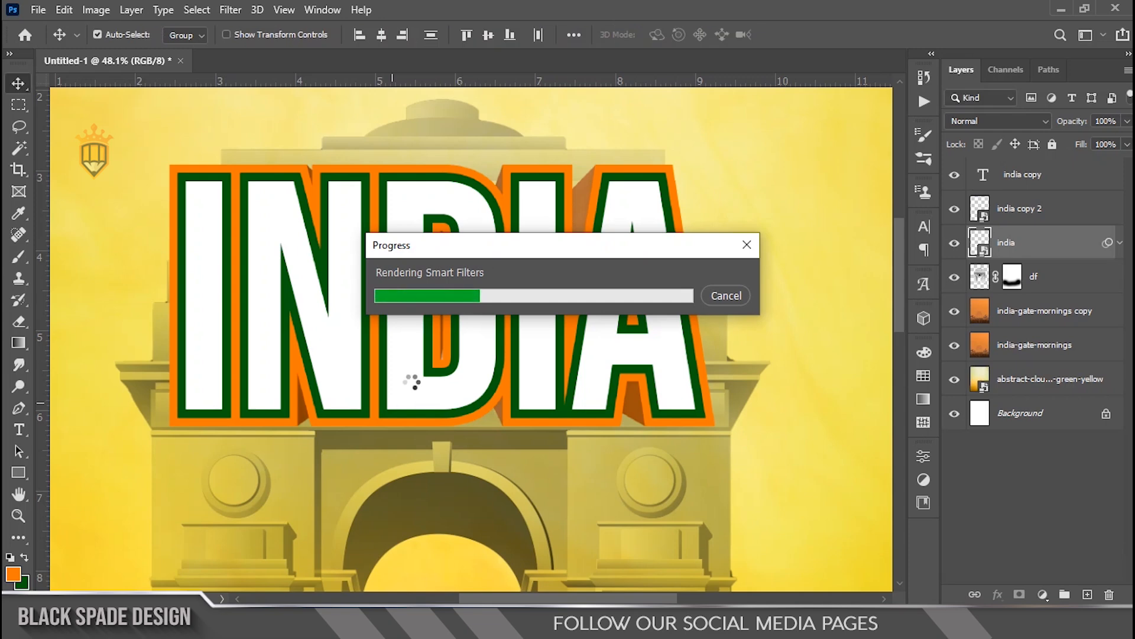
Step: Reopen the india layer's Eye Candy Extrude filter and set its light direction to 325
scroll(413, 385, down, 2)
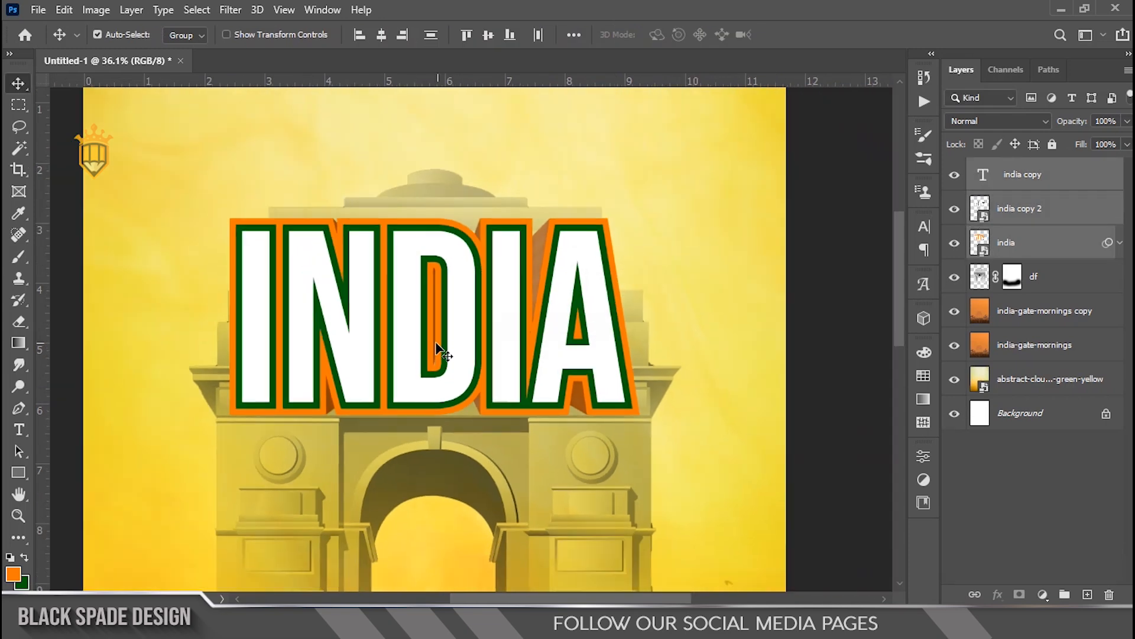
scroll(426, 351, down, 2)
scroll(413, 352, up, 8)
key(space)
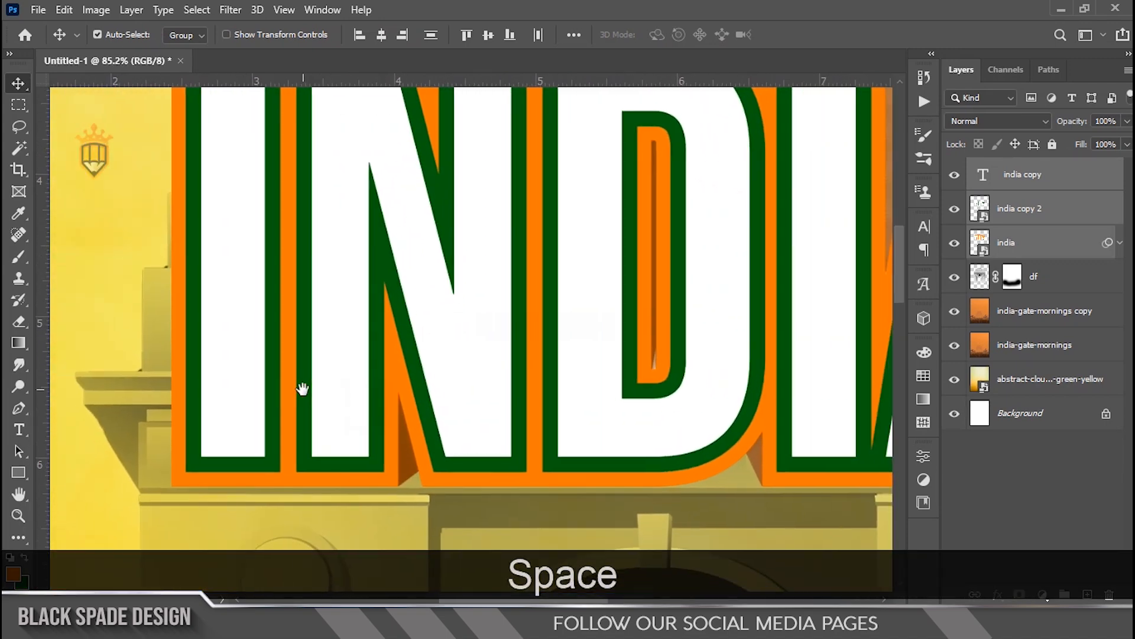
scroll(417, 346, down, 3)
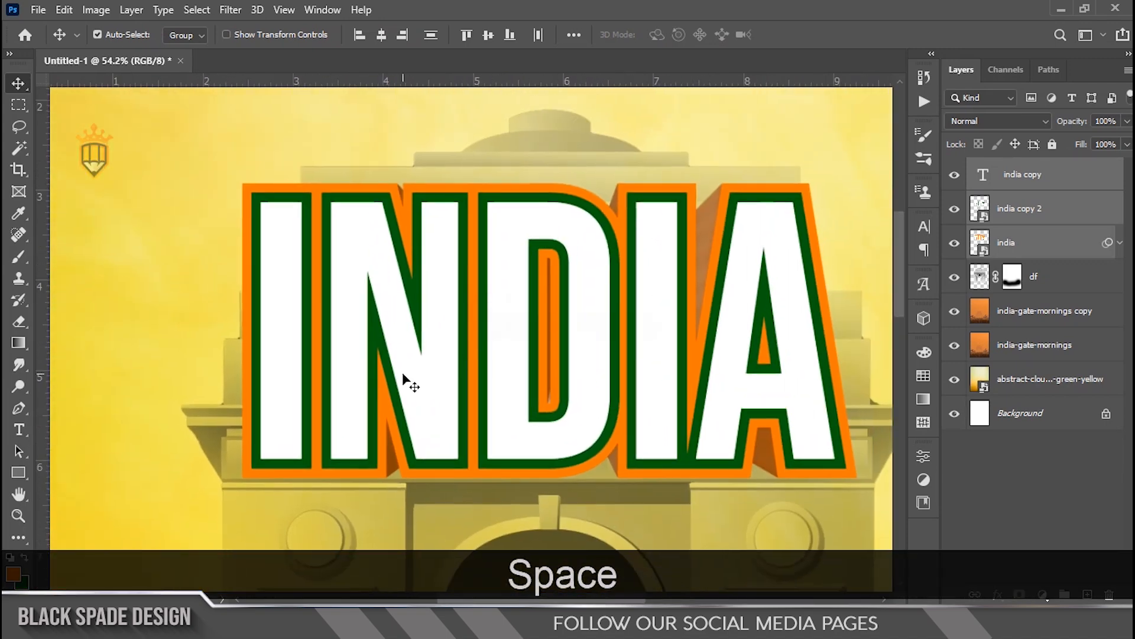
click(1058, 258)
click(1120, 243)
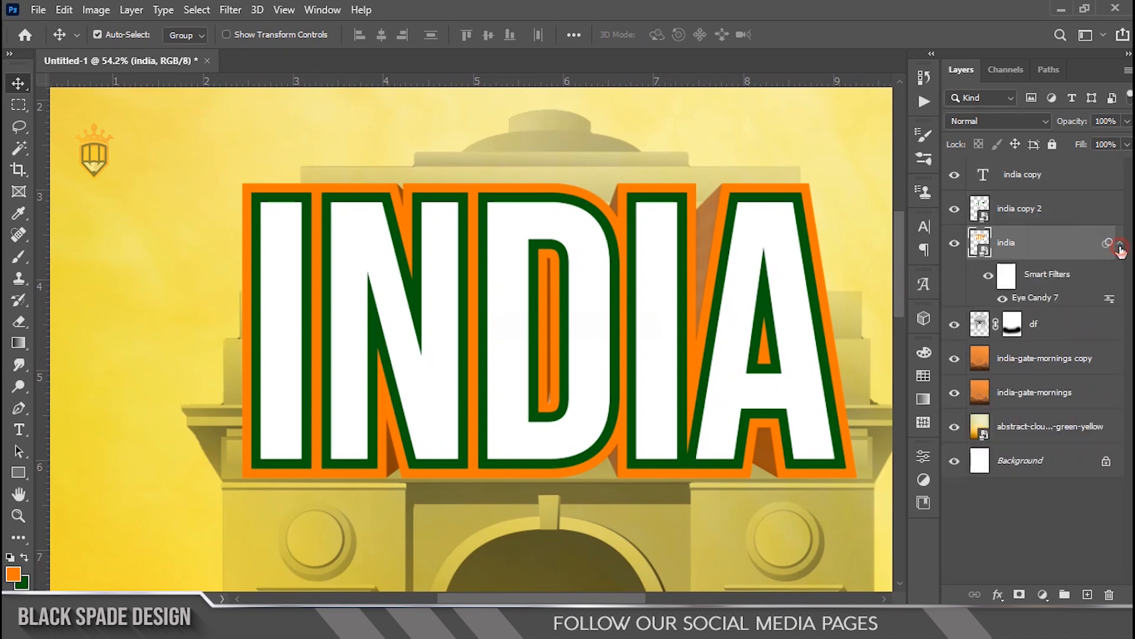
double_click(1024, 298)
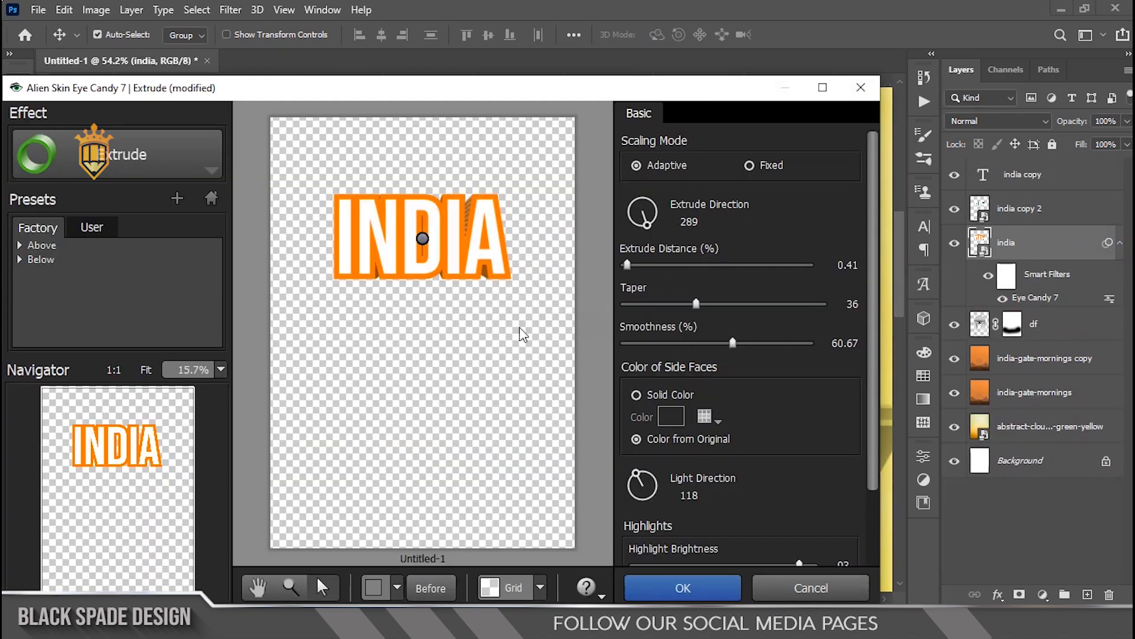
scroll(515, 220, up, 3)
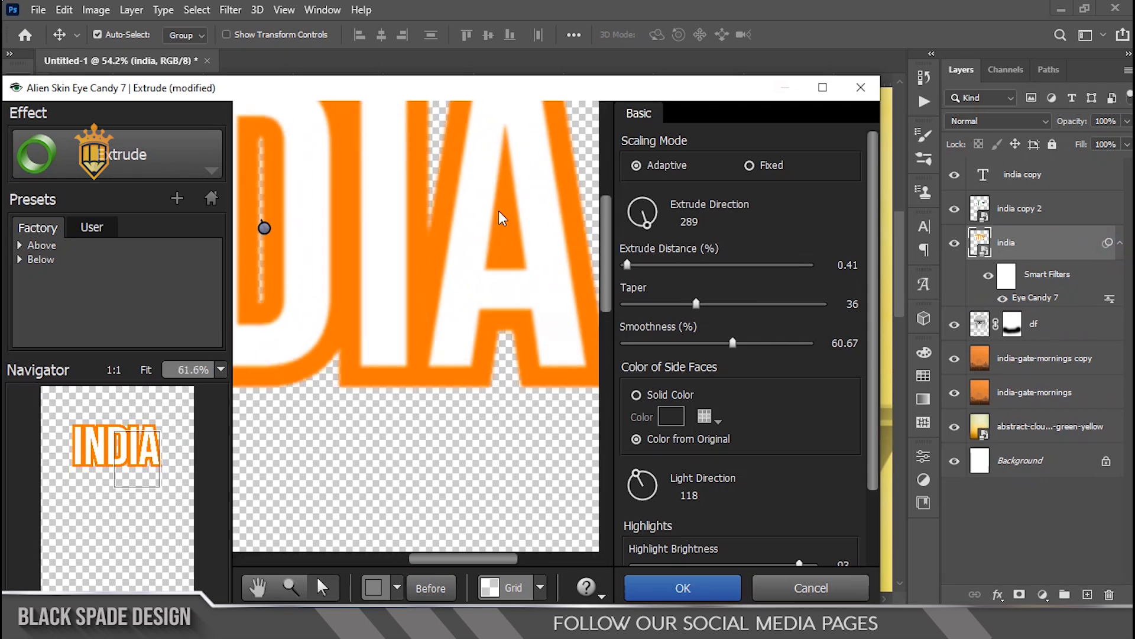
drag(608, 249, 608, 222)
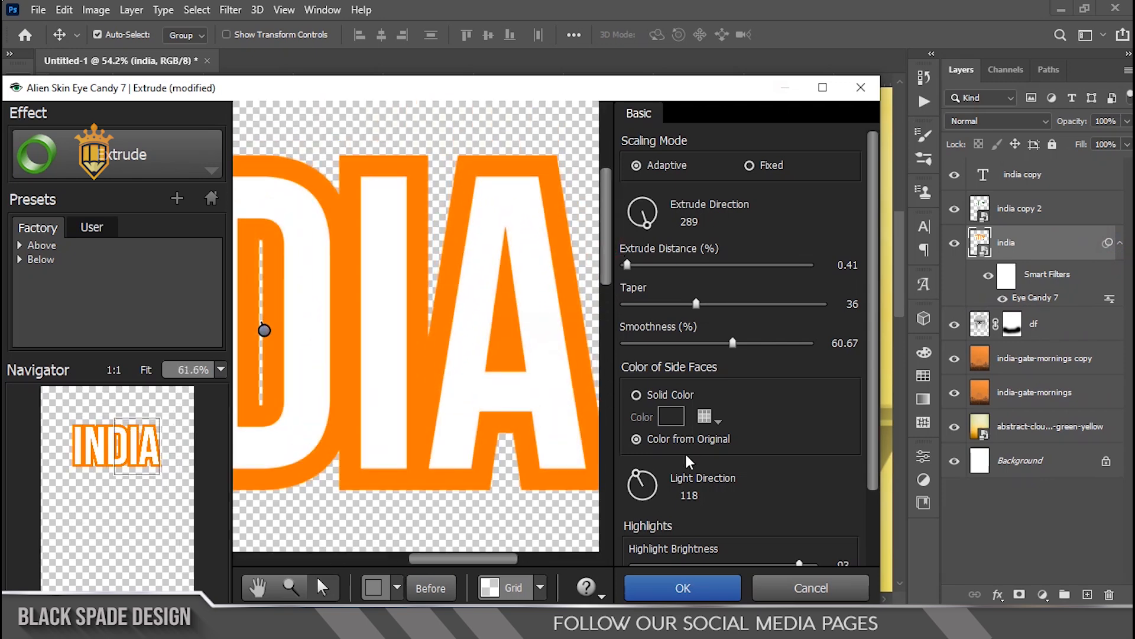
click(653, 497)
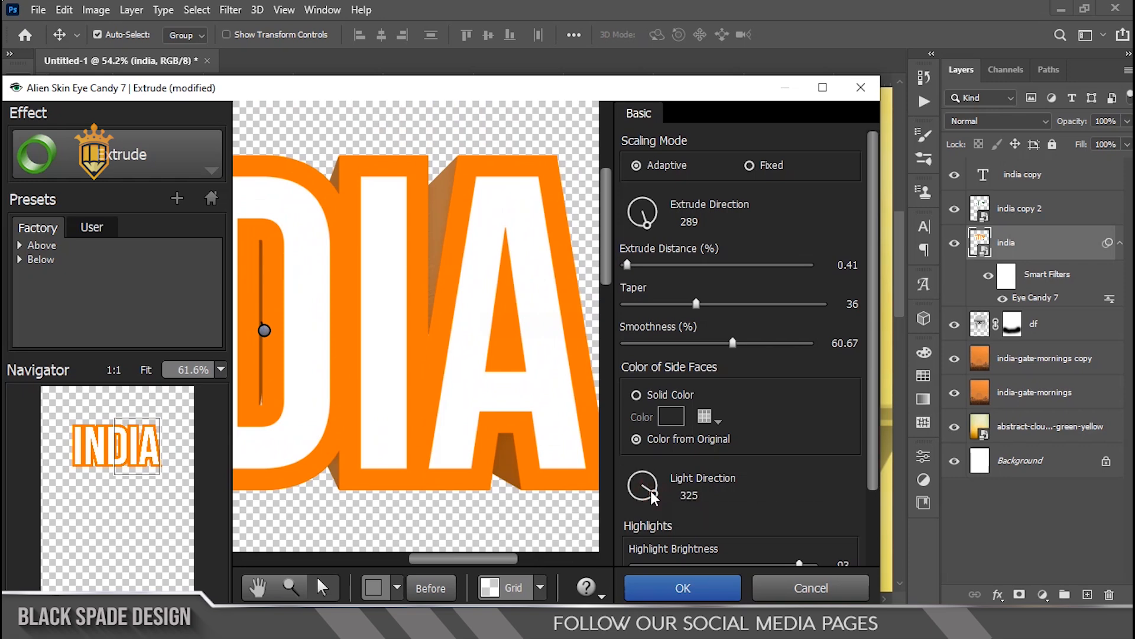
click(713, 596)
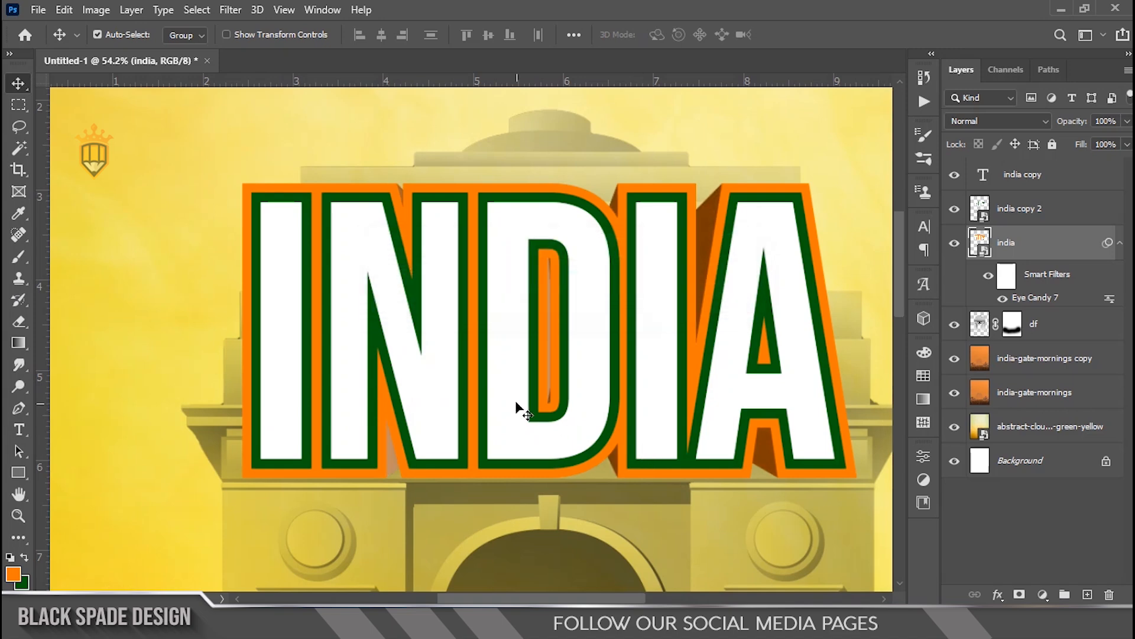
Step: Apply the Eye Candy Extrude filter to the india copy 2 layer with light direction 113, taper 3 and extrude distance 0.40
scroll(518, 408, down, 3)
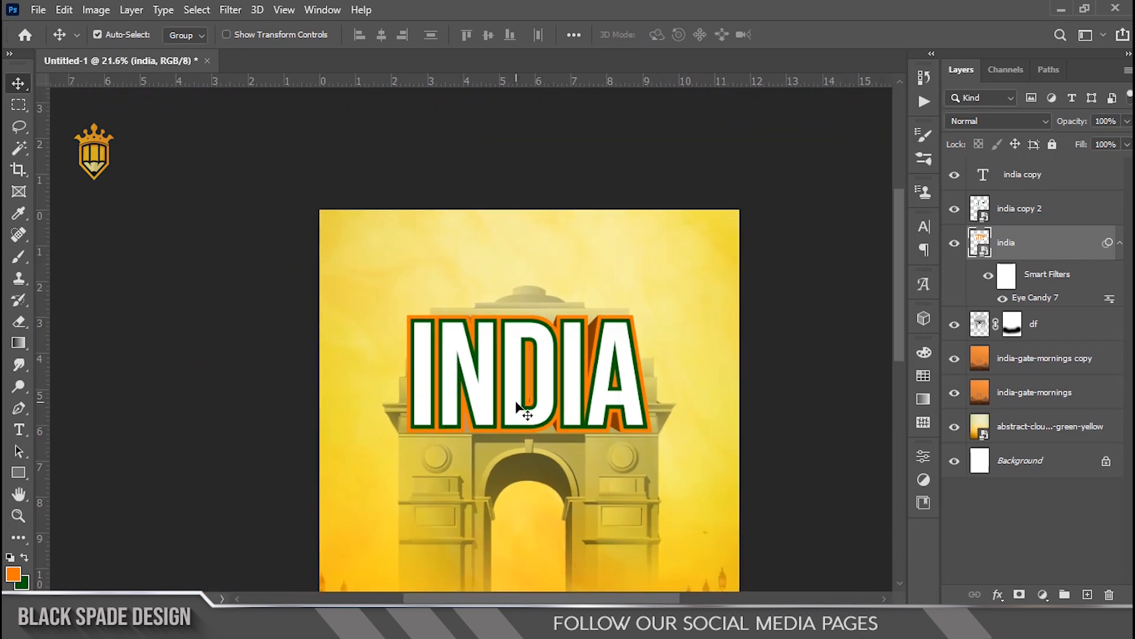
scroll(516, 404, down, 1)
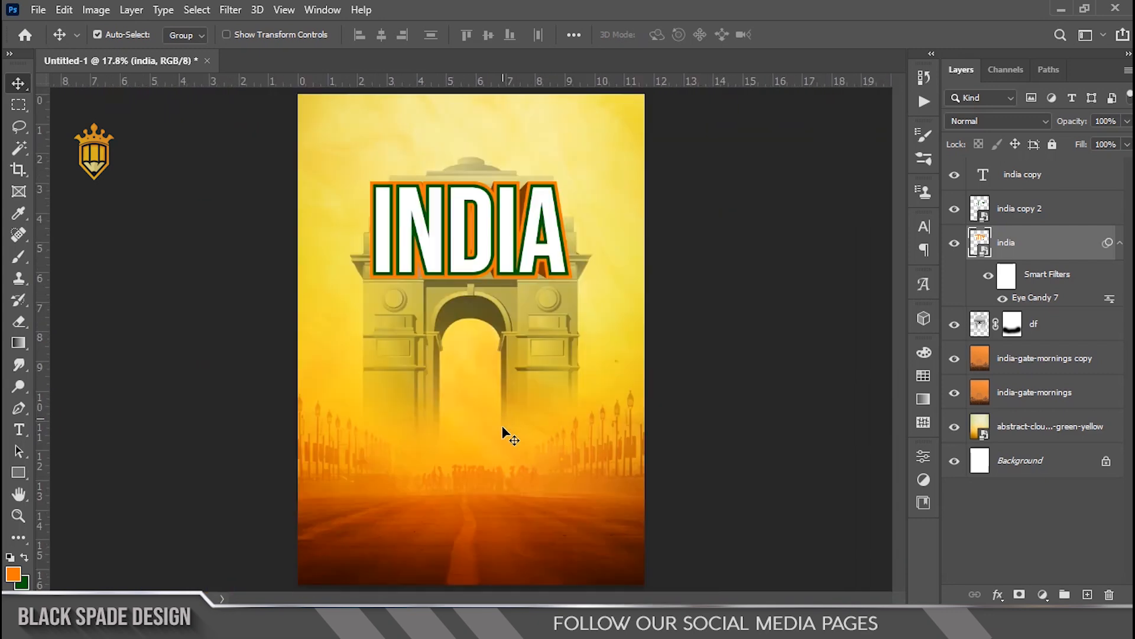
scroll(452, 349, up, 2)
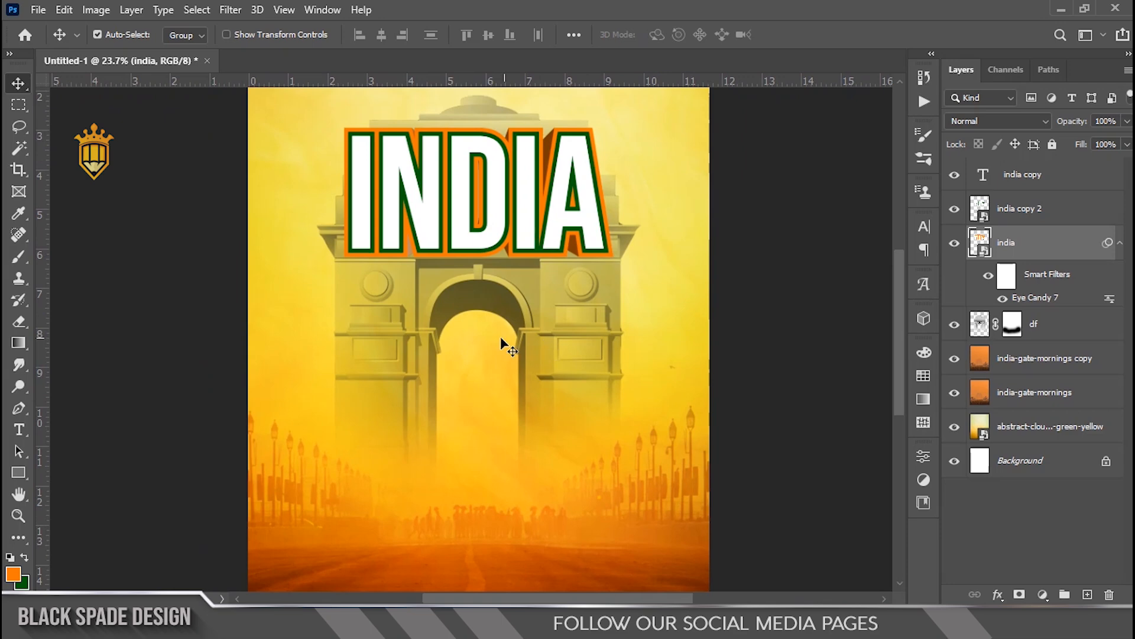
scroll(500, 340, up, 4)
key(space)
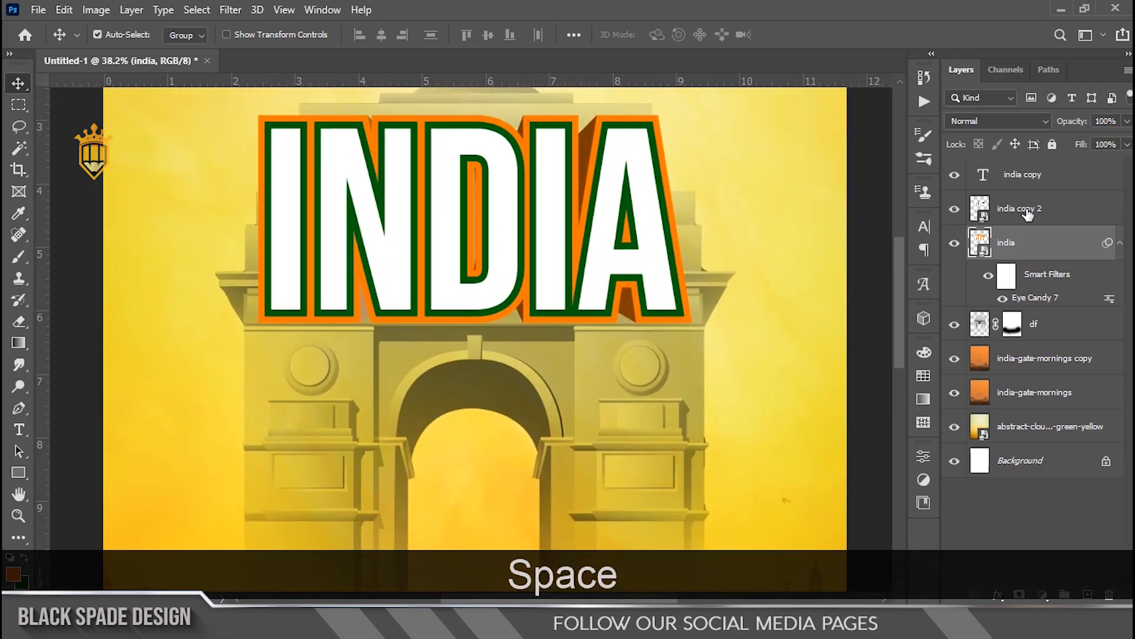
click(1019, 208)
click(230, 10)
mouse_move(417, 388)
click(452, 387)
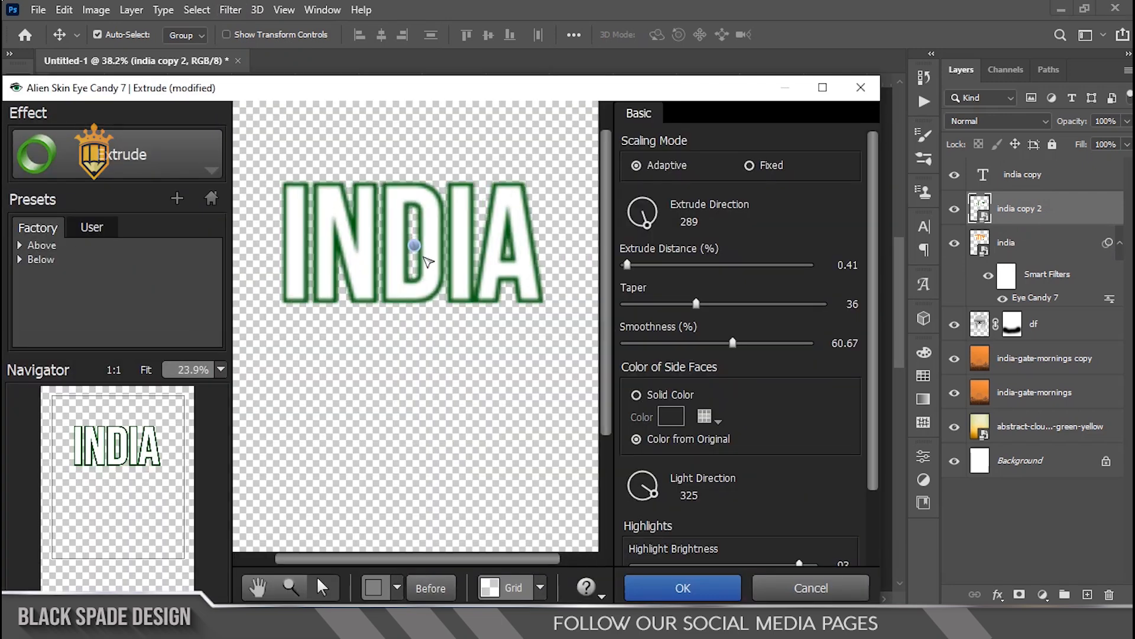
scroll(428, 261, up, 2)
drag(689, 305, 657, 305)
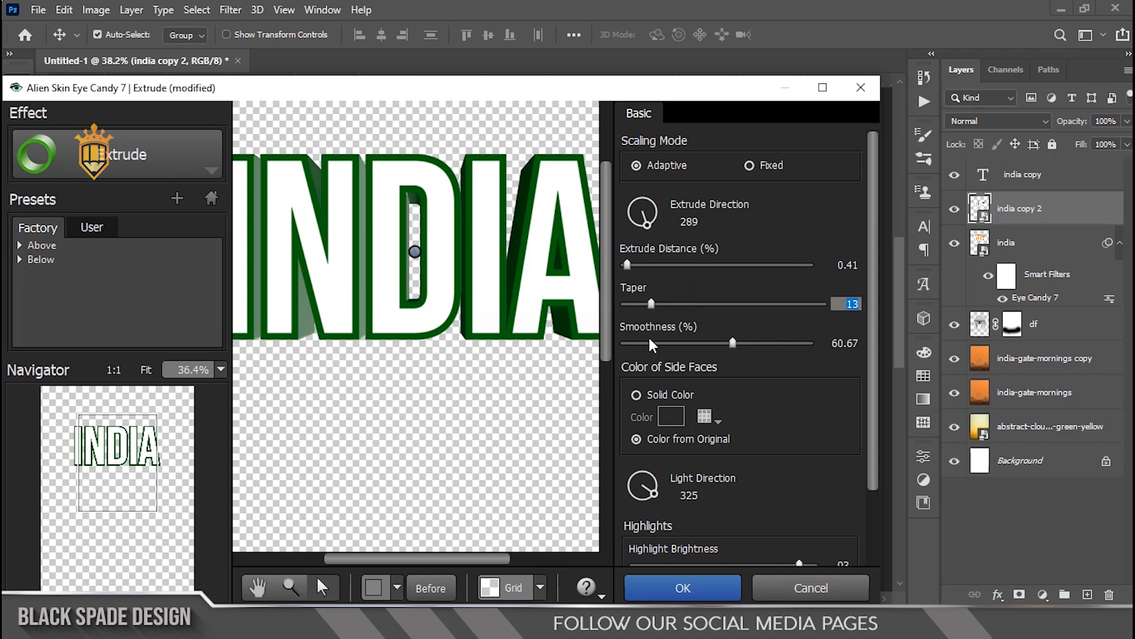
click(638, 474)
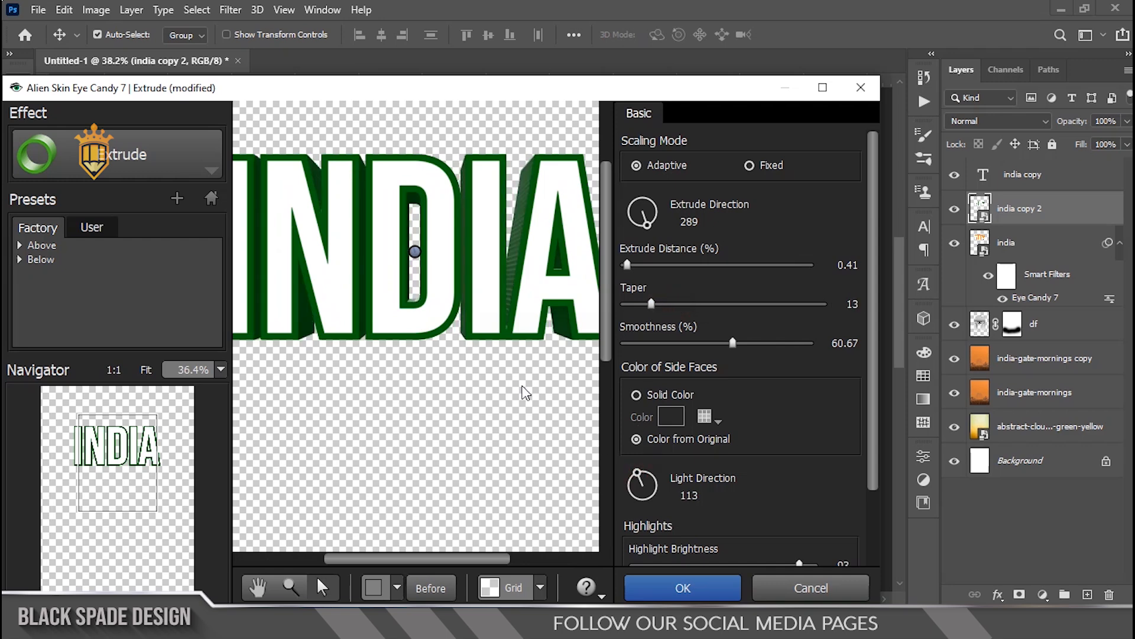
scroll(505, 374, down, 2)
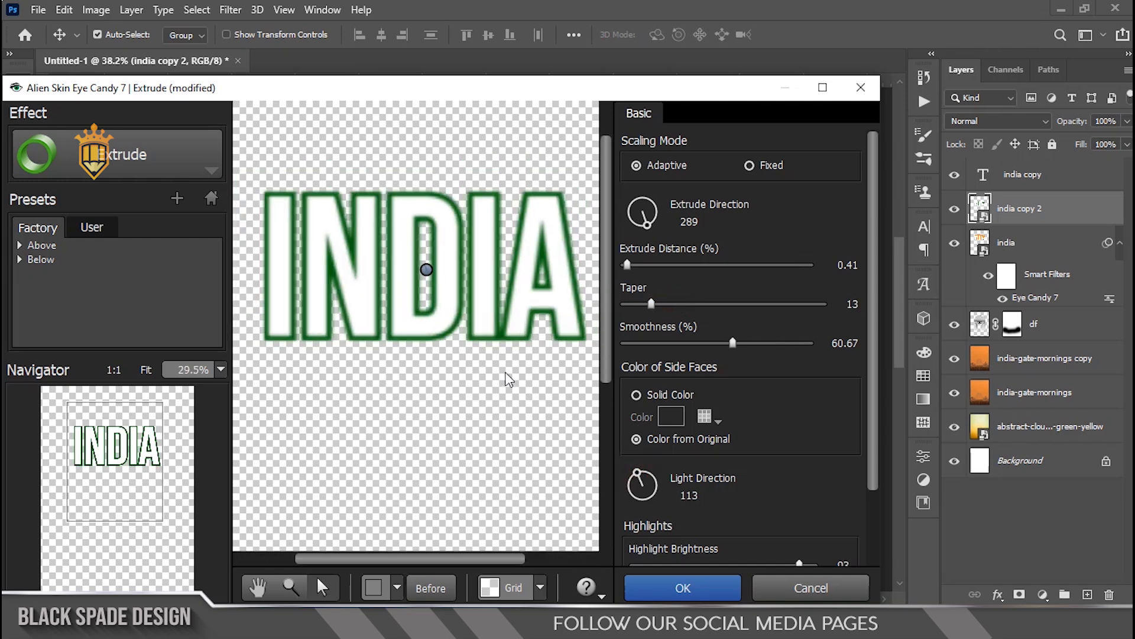
click(635, 307)
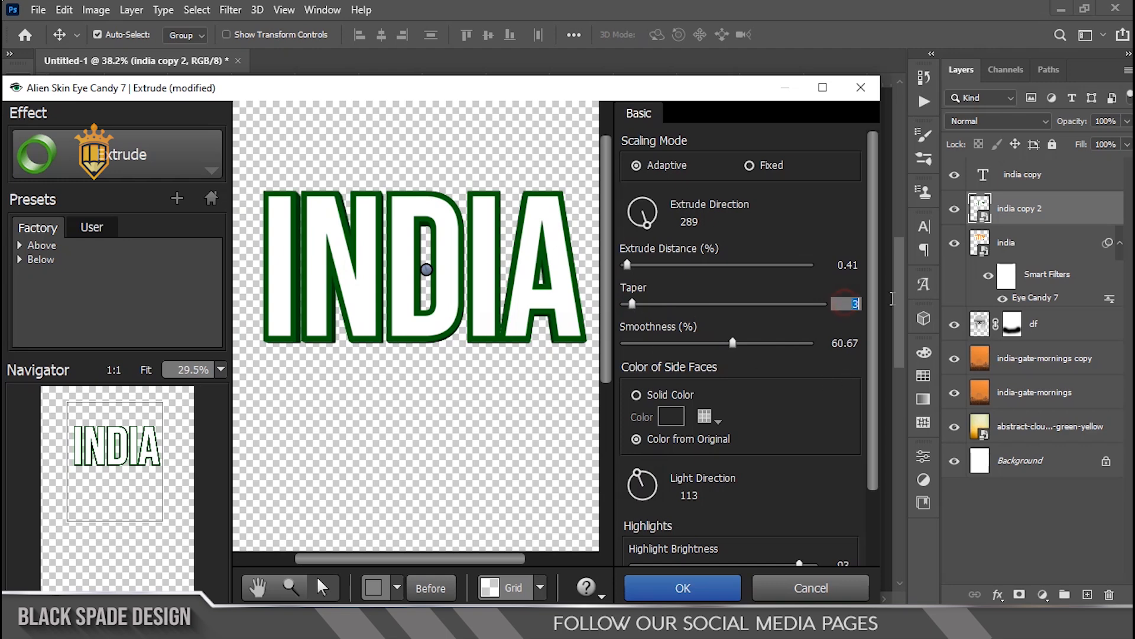
click(849, 266)
key(BackSpace)
text(0)
click(733, 584)
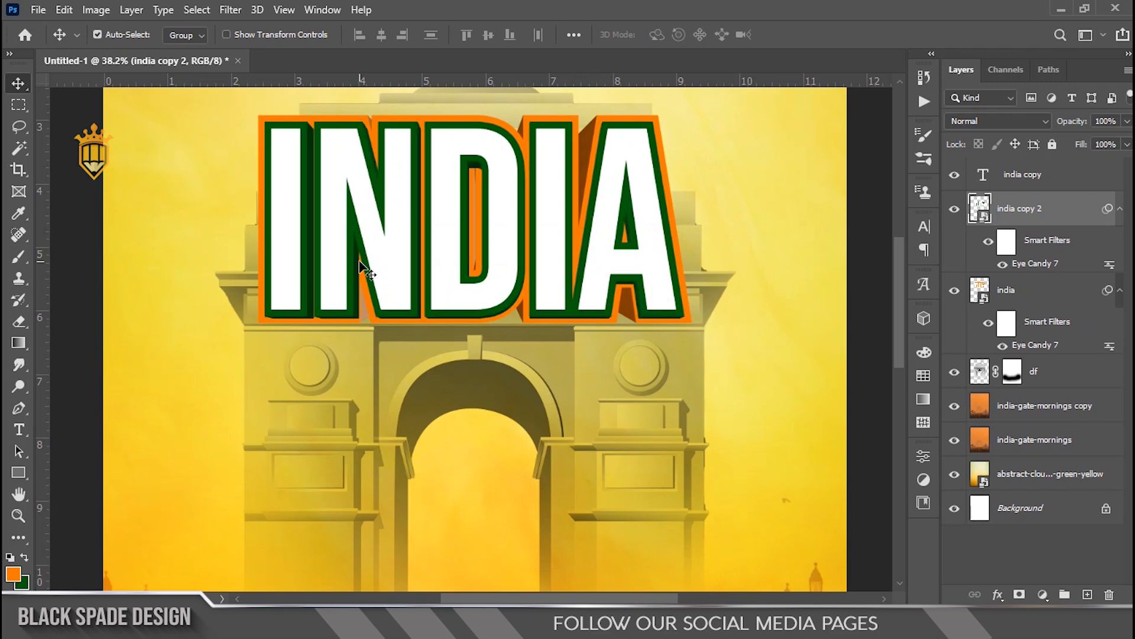
Step: Reopen the india copy 2 Extrude filter and set its taper to 1 and extrude distance to 0.10
scroll(359, 302, up, 12)
key(space)
drag(314, 347, 471, 401)
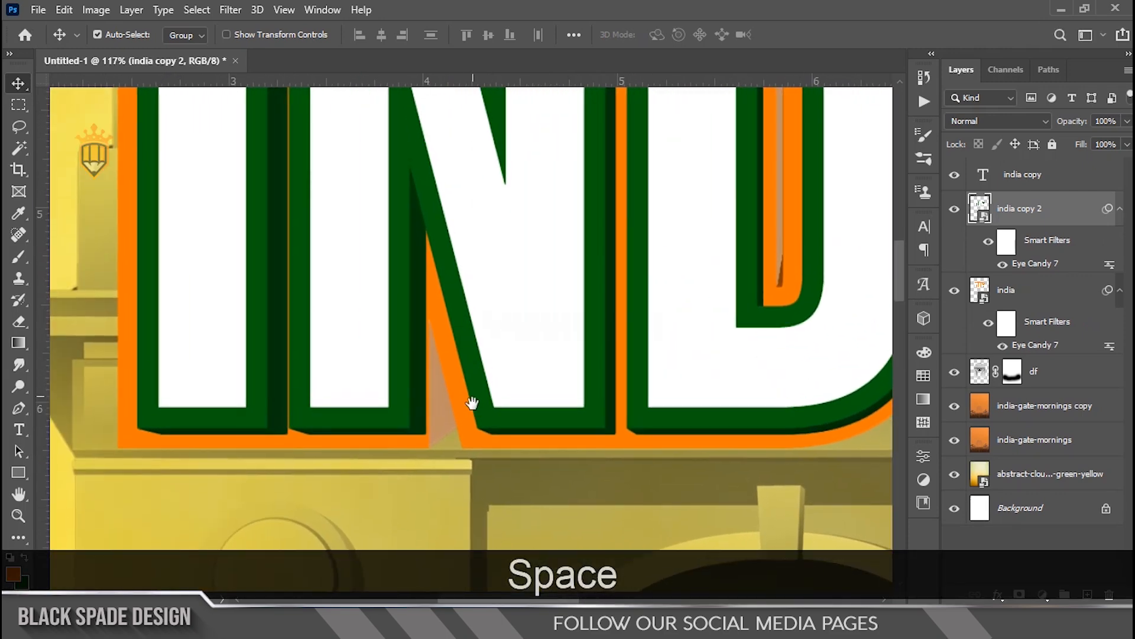
scroll(412, 395, up, 1)
scroll(419, 402, up, 1)
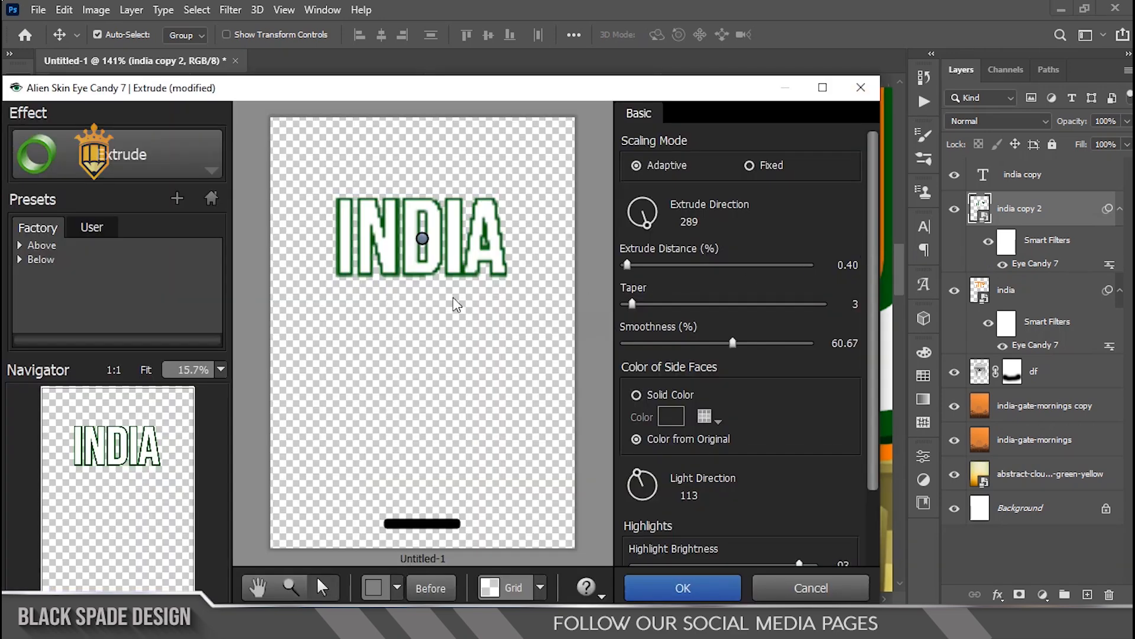
scroll(392, 257, up, 8)
scroll(385, 377, up, 4)
key(space)
drag(379, 372, 289, 148)
scroll(301, 388, up, 4)
scroll(302, 378, up, 2)
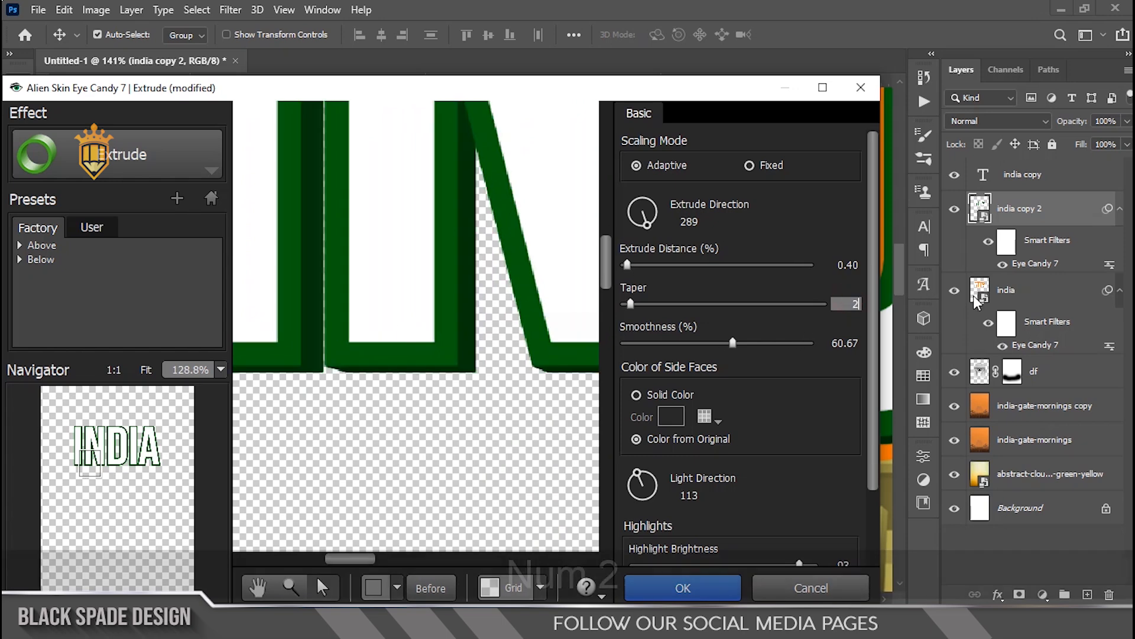
text(2)
click(820, 214)
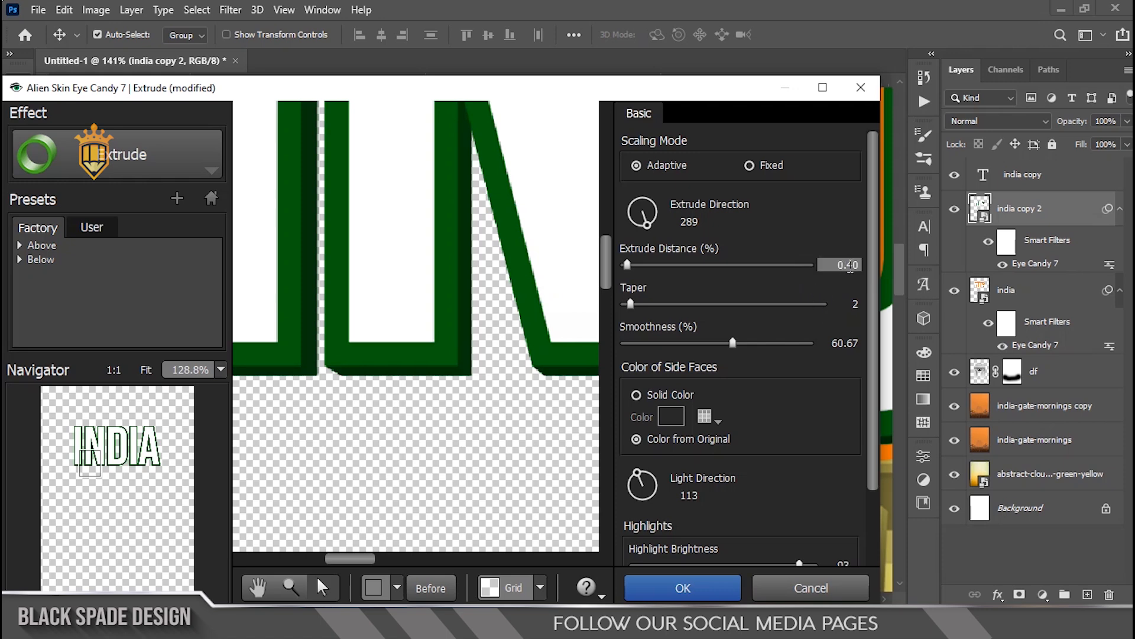
text(20)
click(831, 228)
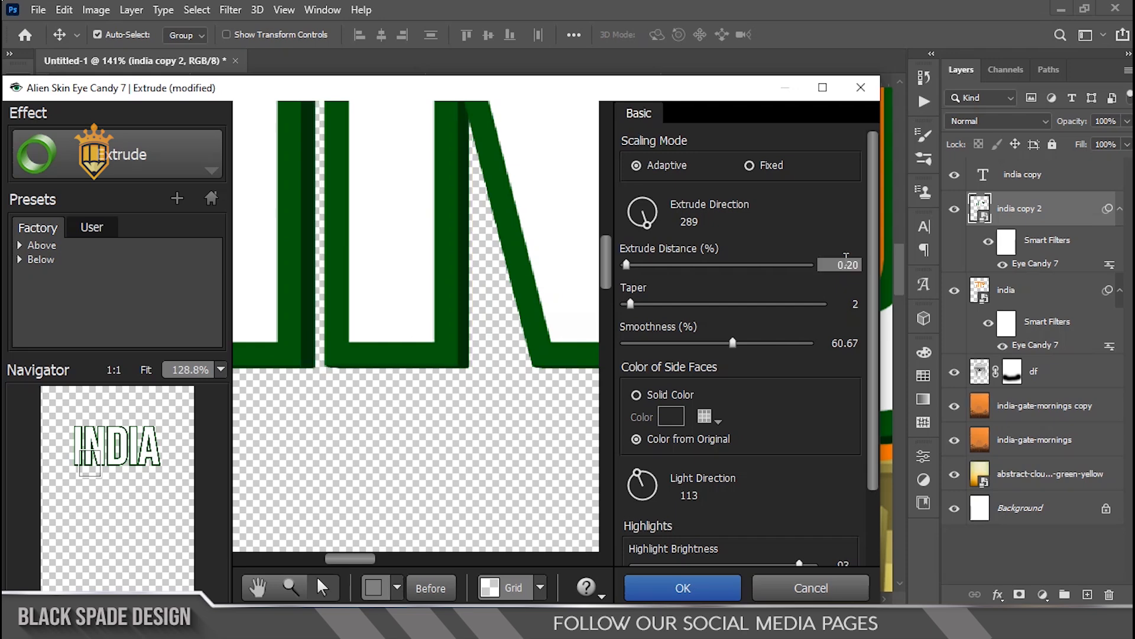
text(10)
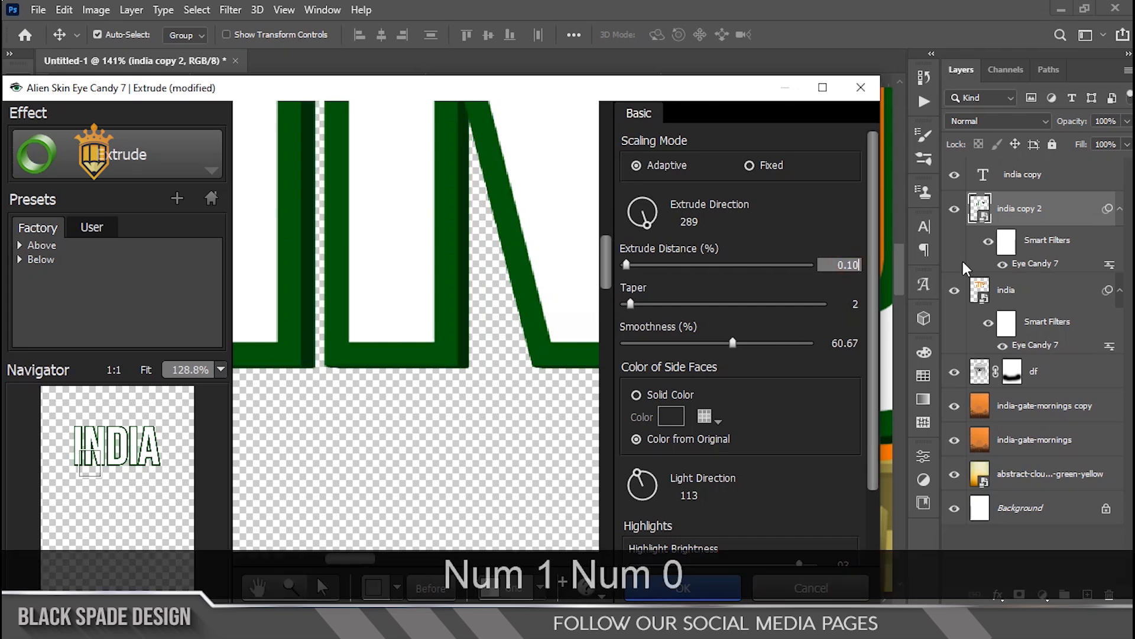
click(805, 228)
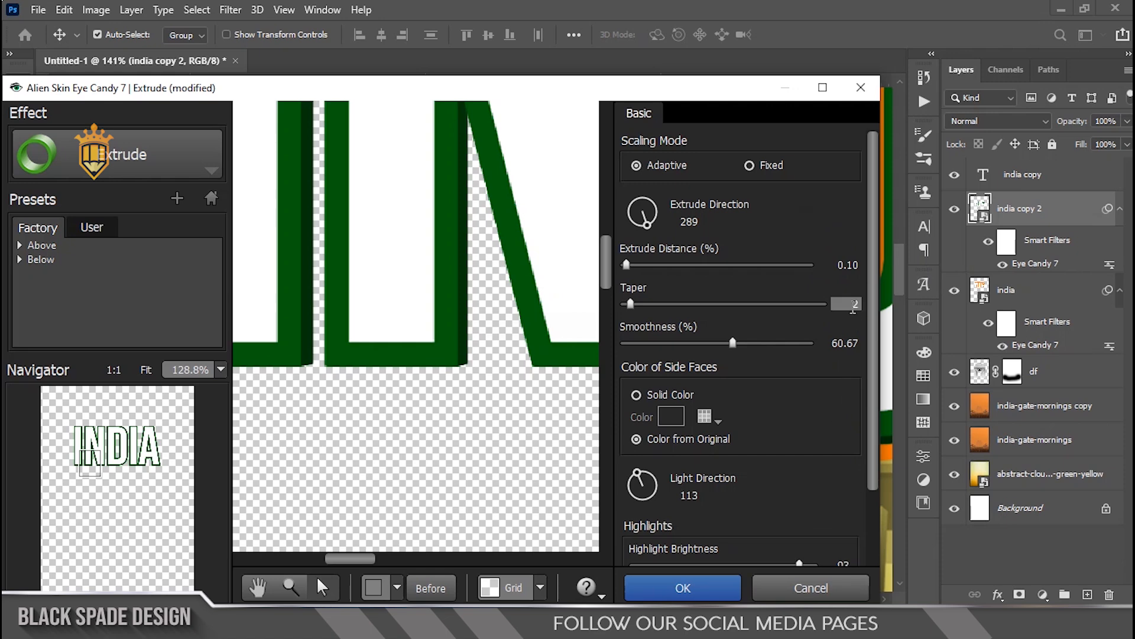
click(851, 305)
text(15)
text(1)
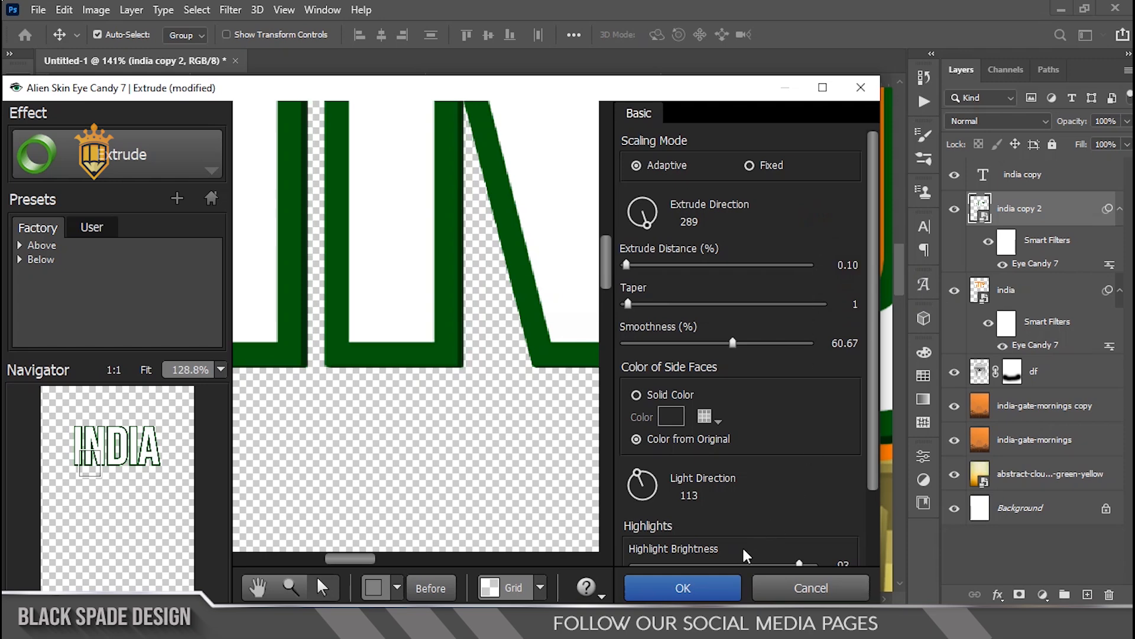
click(707, 586)
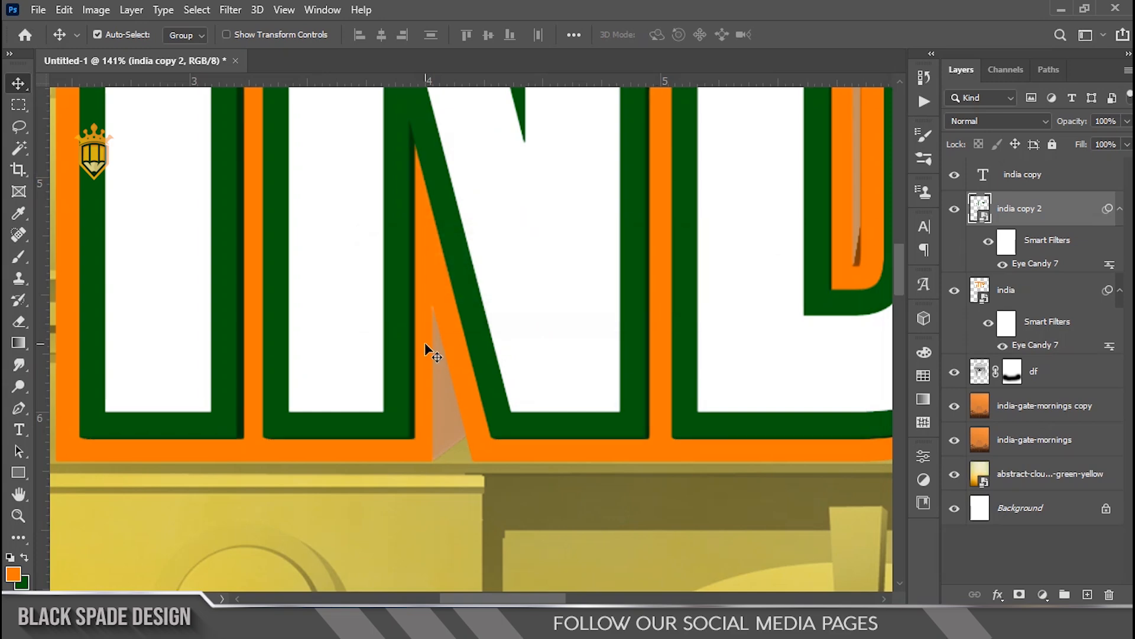
Step: Convert the india copy text layer to a smart object
scroll(297, 352, down, 4)
scroll(847, 212, up, 2)
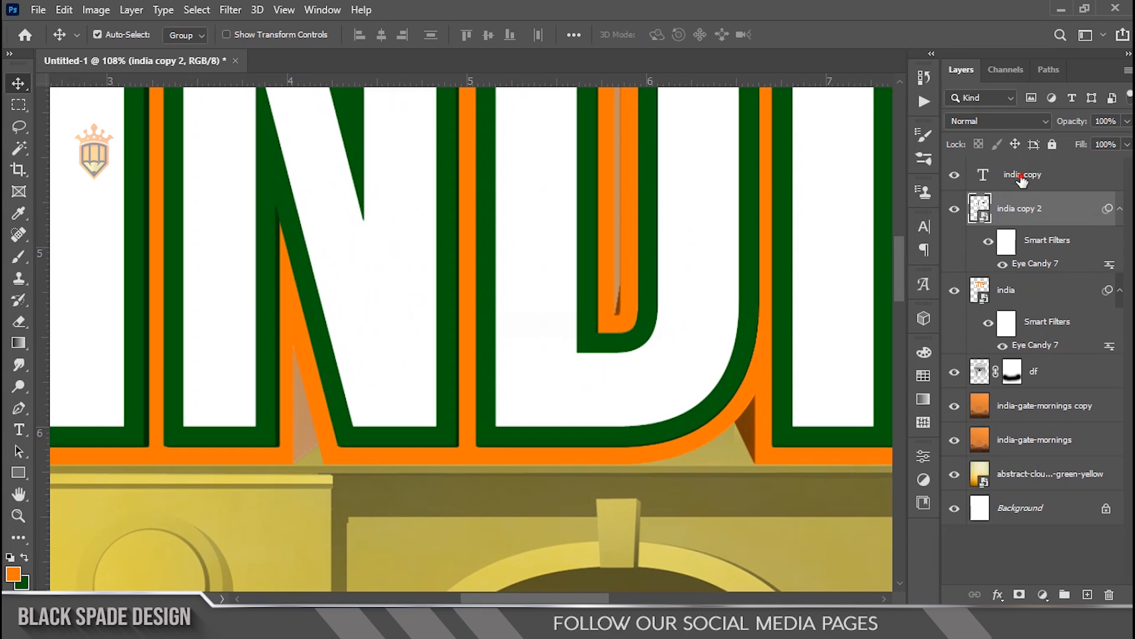
right_click(1022, 180)
click(914, 204)
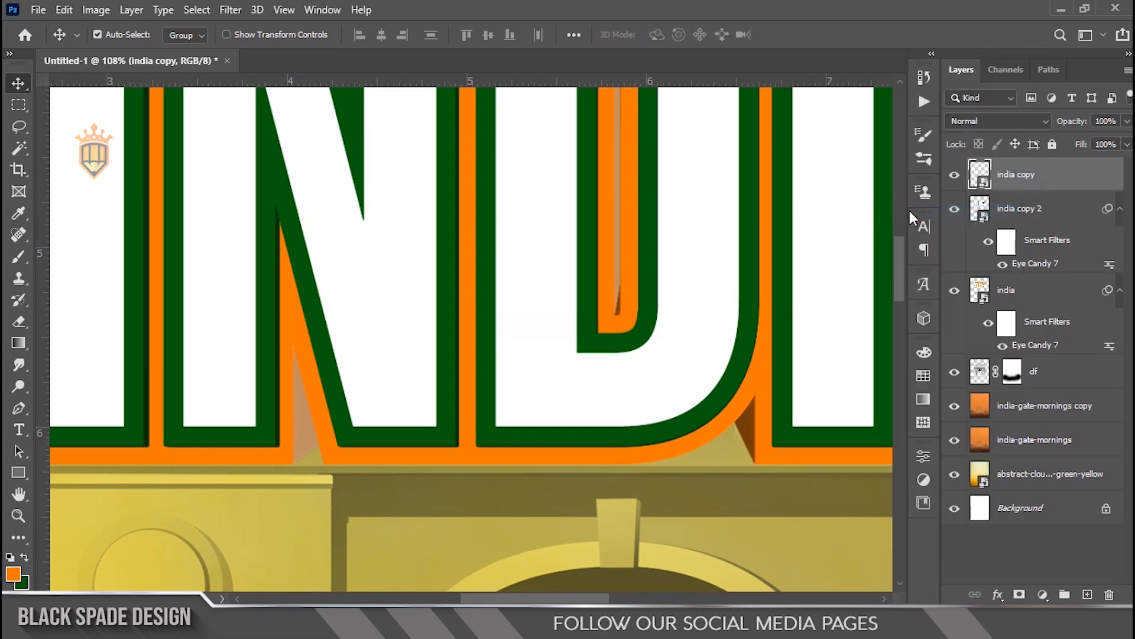
Step: Apply the Eye Candy Extrude filter to the india copy layer with an extrude distance of 0.05
click(230, 10)
mouse_move(357, 392)
click(480, 384)
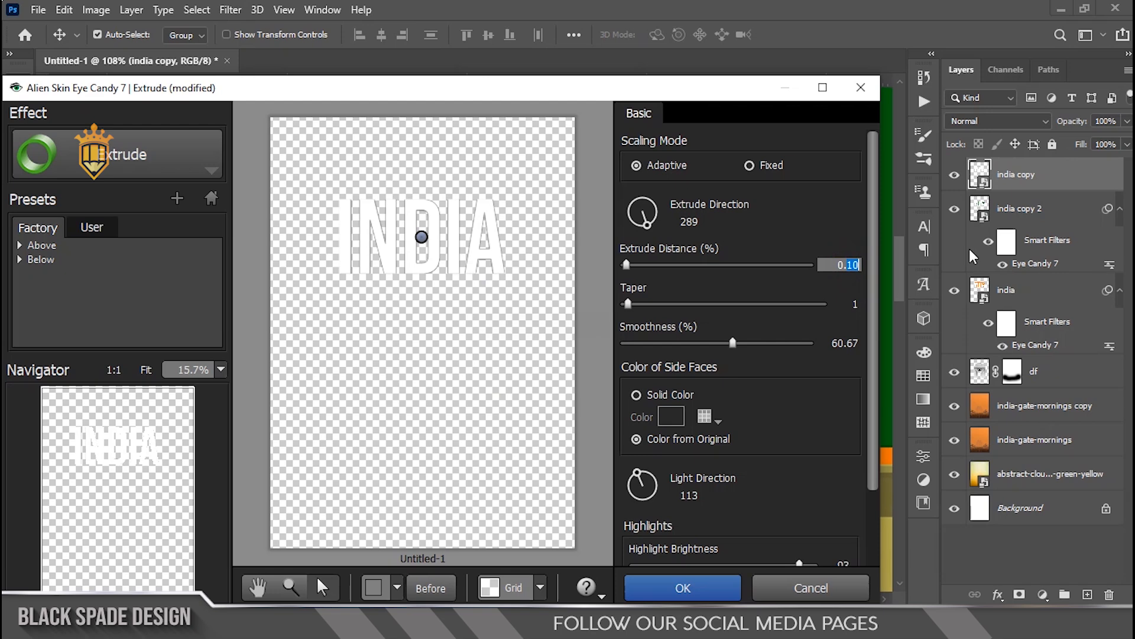
text(0.05)
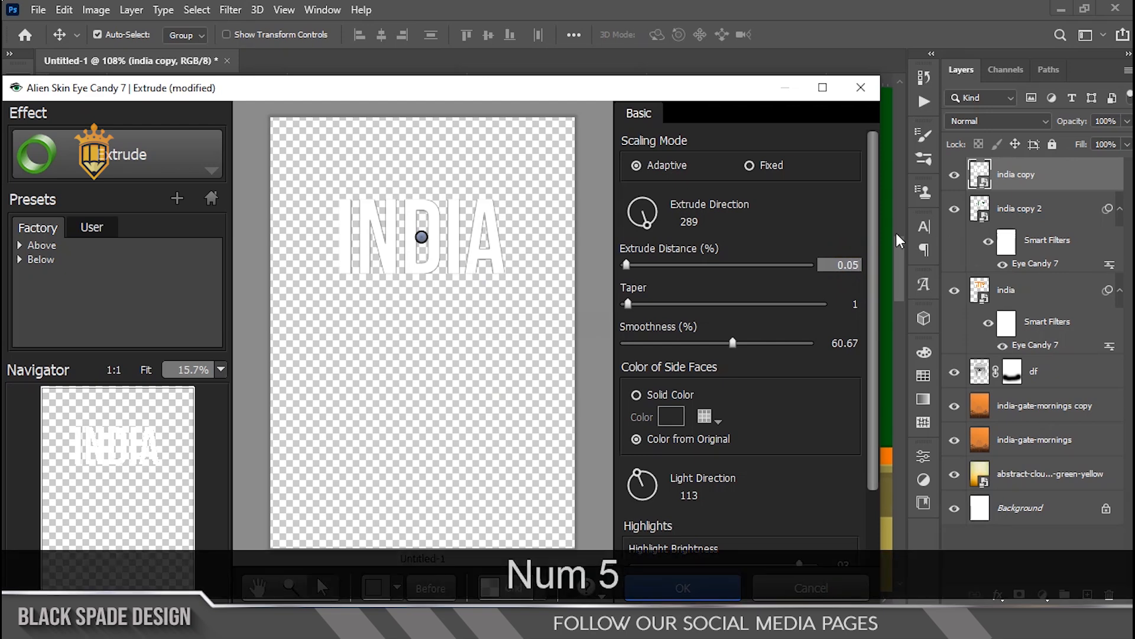
click(852, 226)
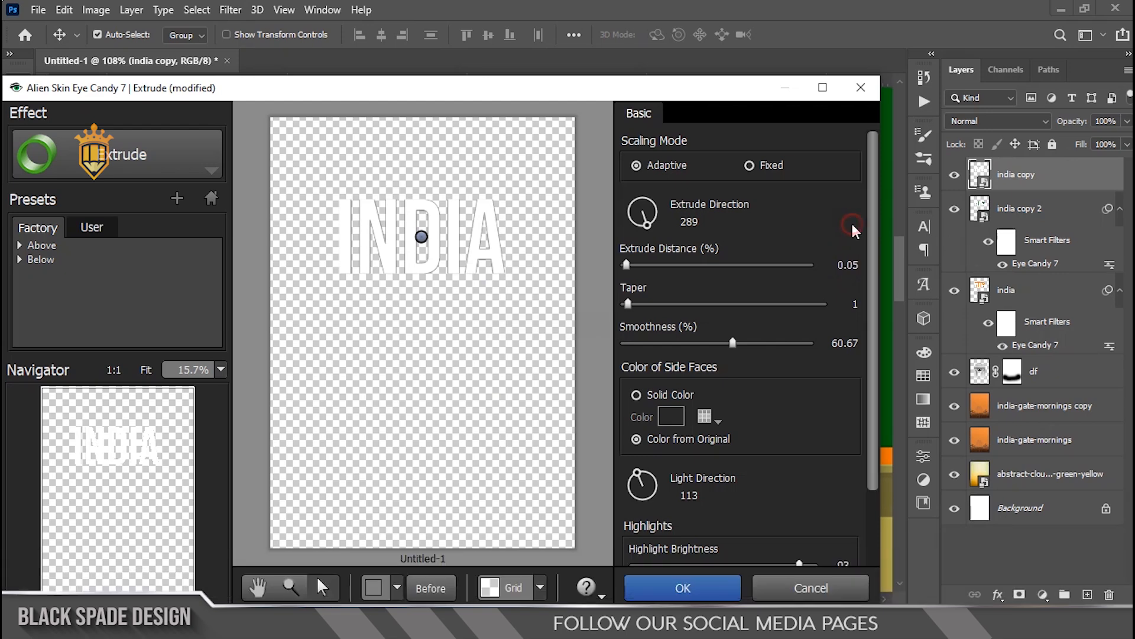
click(652, 590)
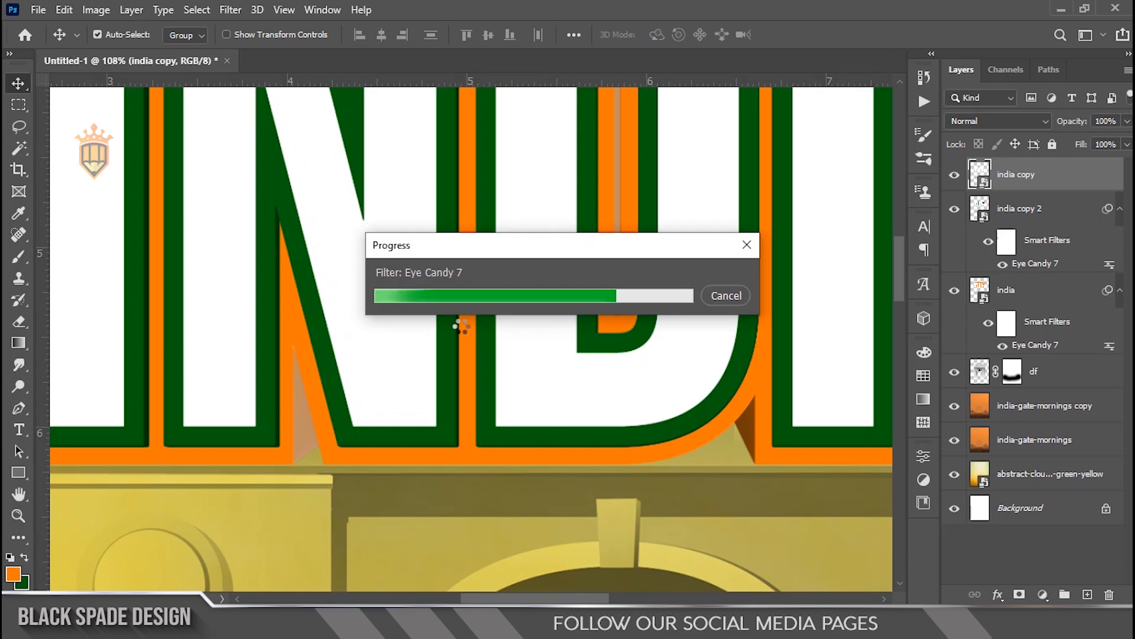
Step: Collapse the india copy layer's smart filter list and review the whole INDIA title
scroll(412, 423, up, 2)
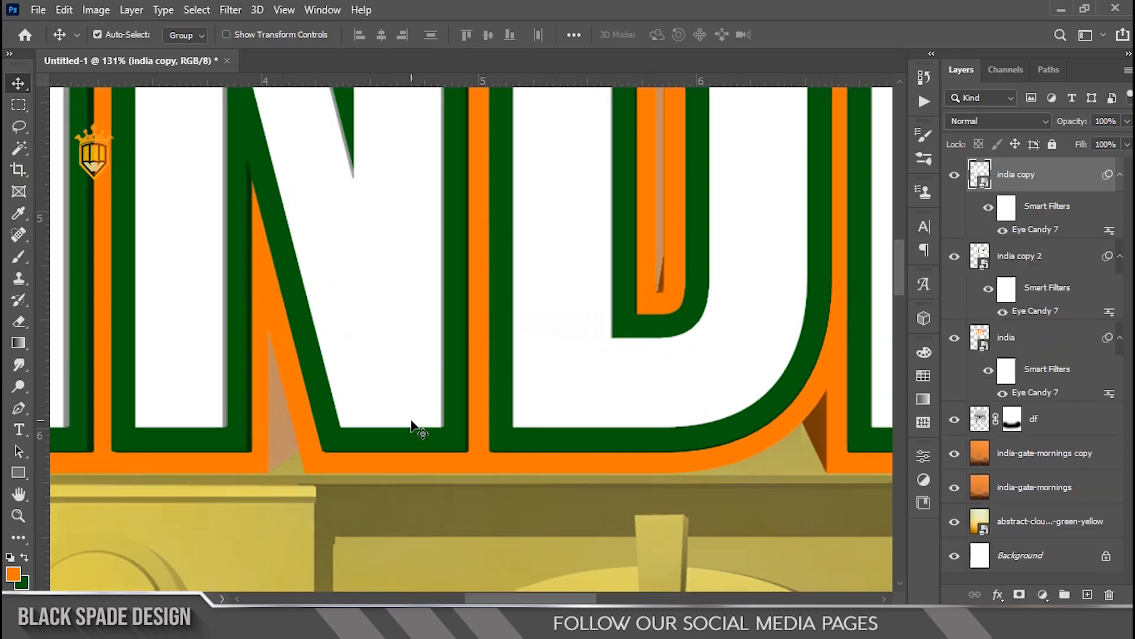
scroll(412, 423, up, 4)
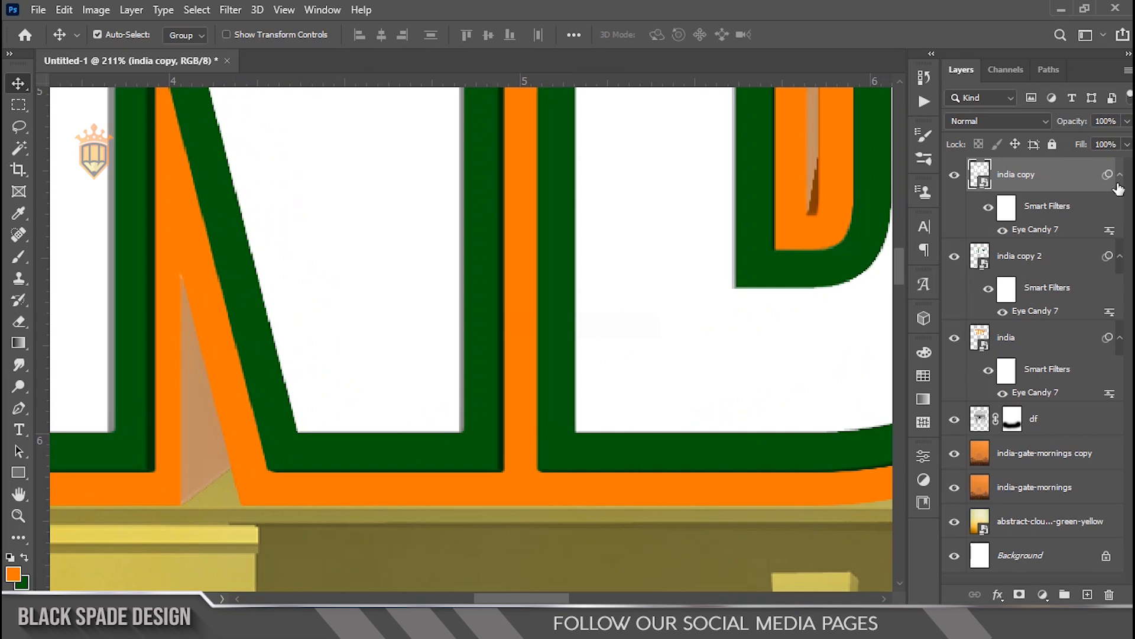
click(1120, 174)
scroll(601, 347, down, 10)
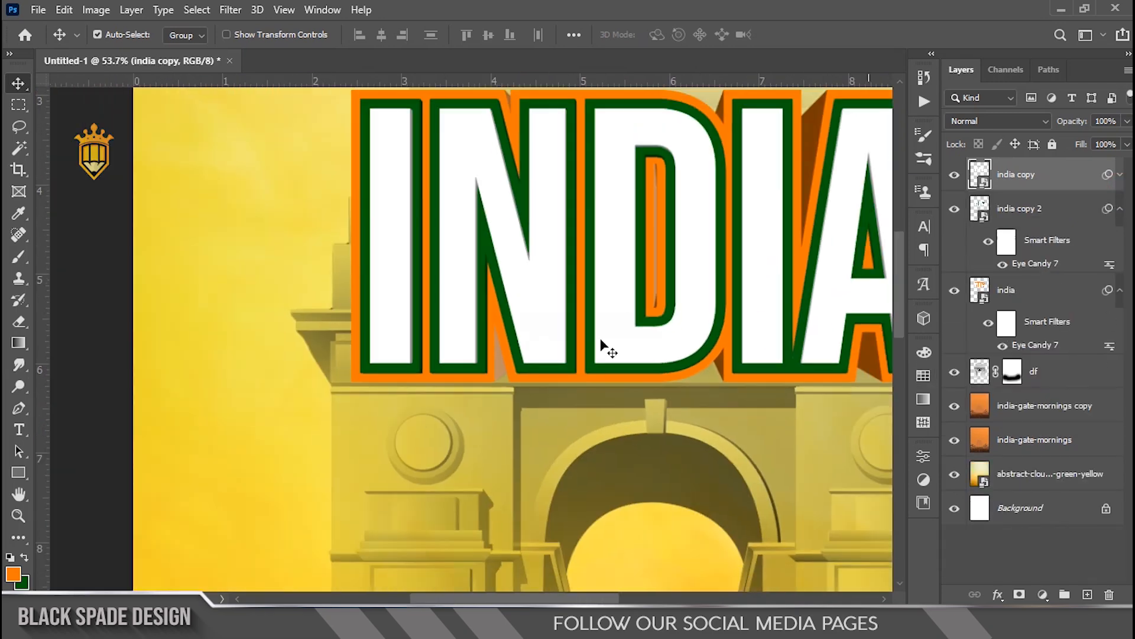
key(space)
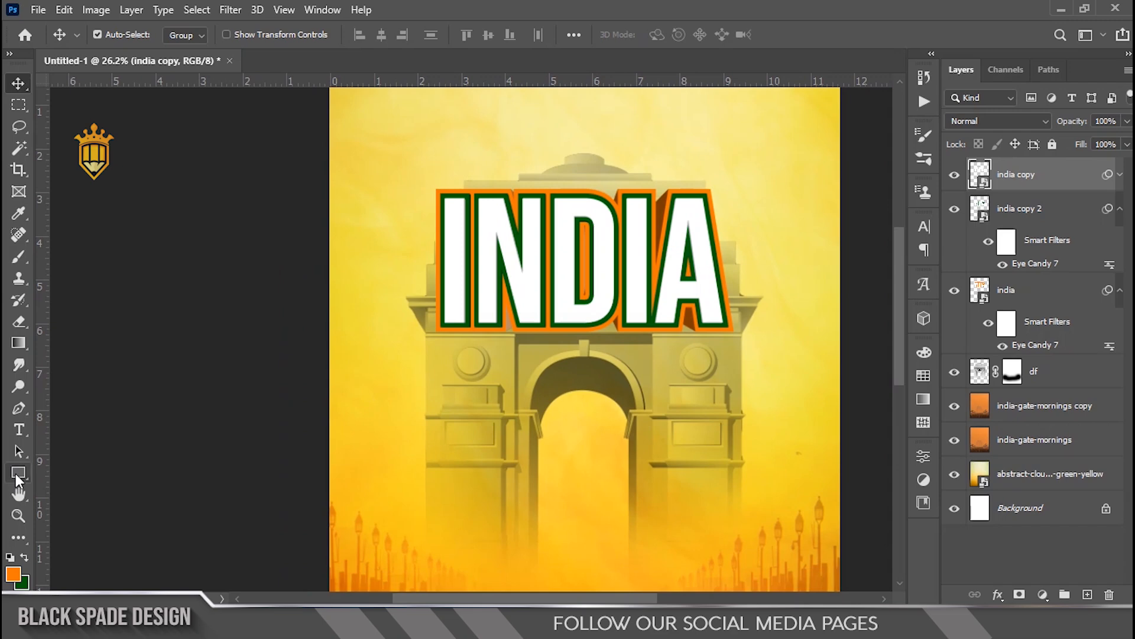
Step: Draw a rectangle about 359 × 890 px over the India Gate's left pillar below the title
click(18, 473)
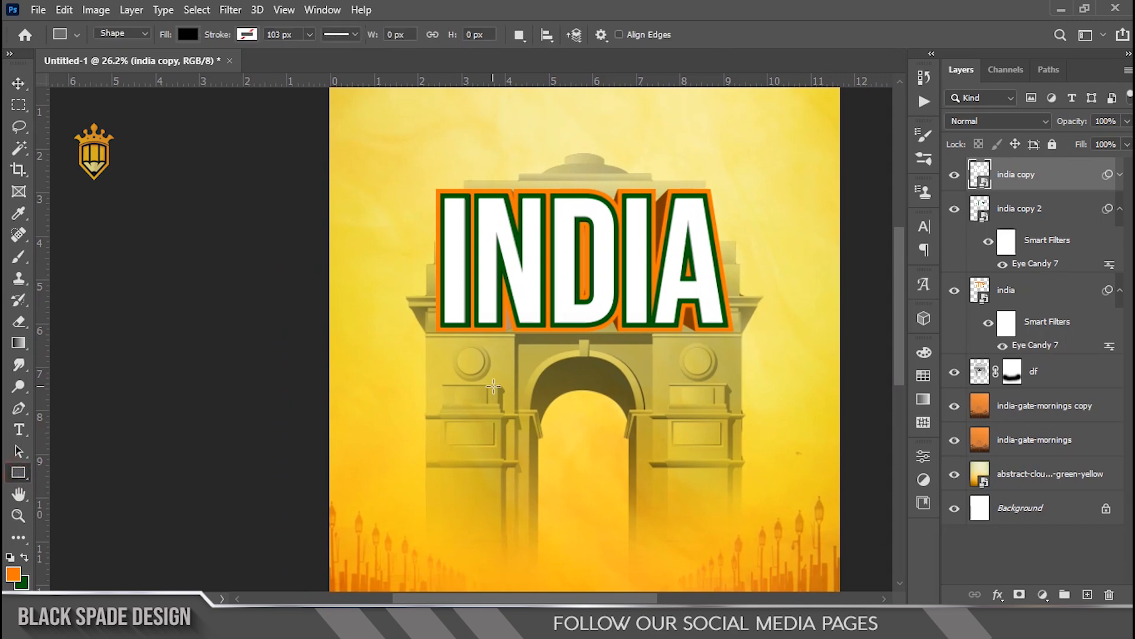
scroll(493, 387, down, 1)
scroll(452, 408, up, 2)
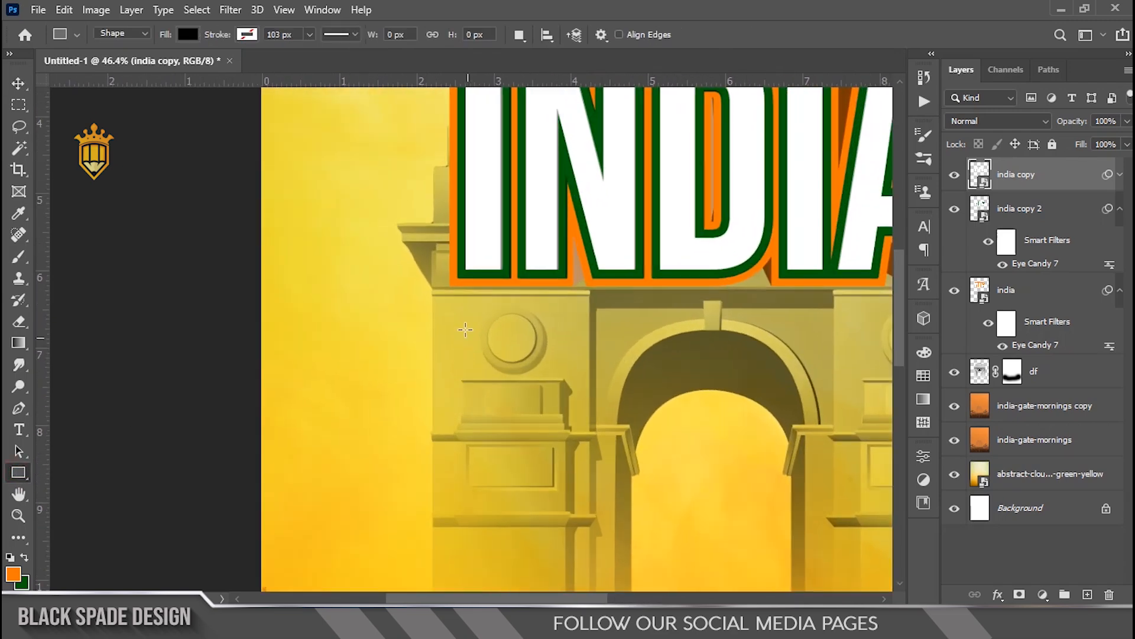
drag(452, 298, 517, 472)
drag(550, 519, 590, 591)
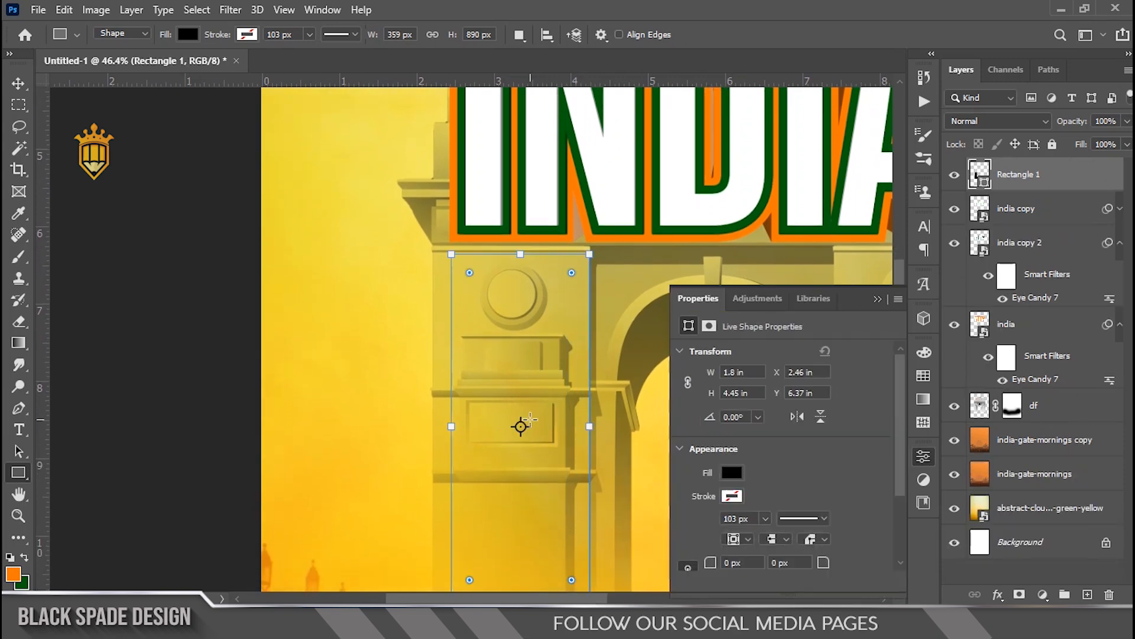
Step: Fill the rectangle with the recently used orange colour and collapse its properties panel
click(733, 473)
click(690, 410)
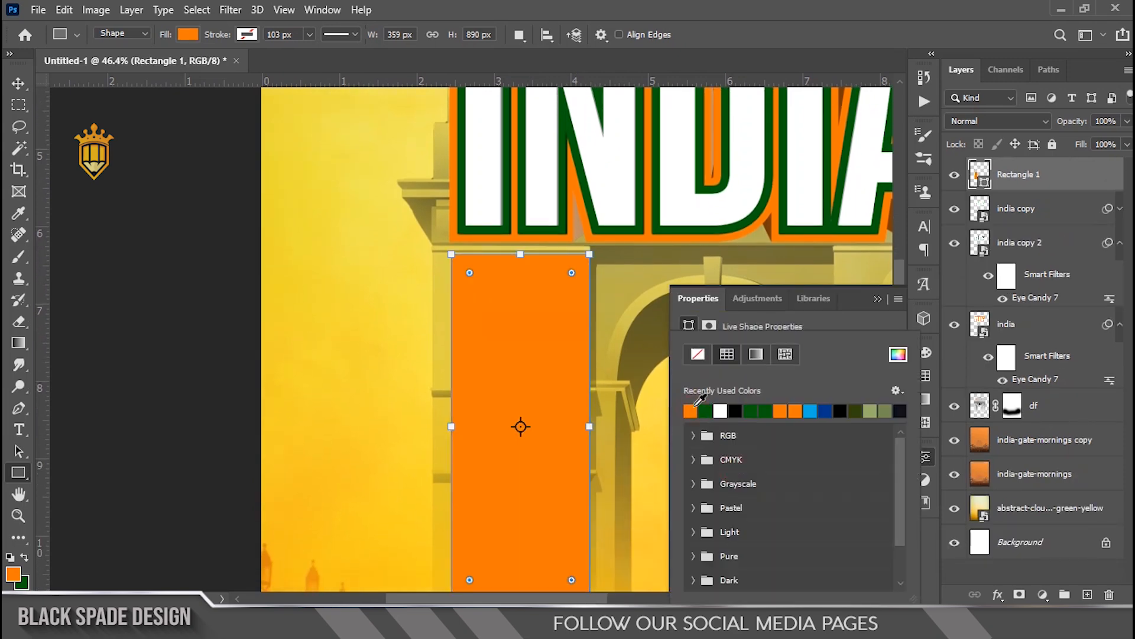
click(877, 299)
click(877, 300)
scroll(513, 295, up, 3)
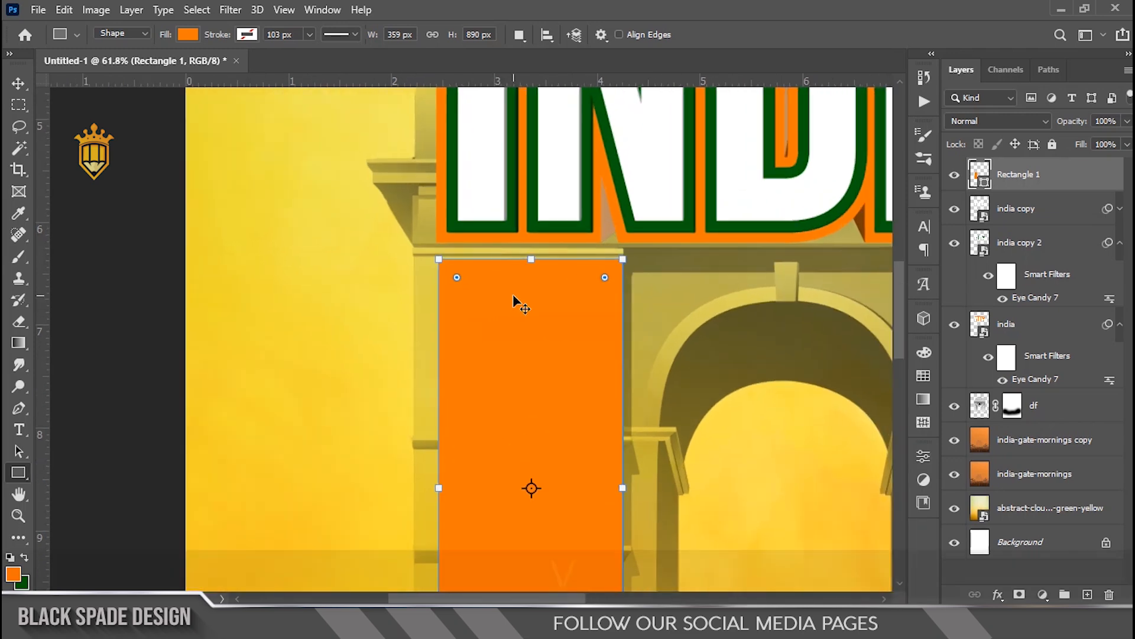
key(v)
scroll(513, 295, up, 2)
key(space)
drag(494, 339, 438, 354)
scroll(439, 357, down, 5)
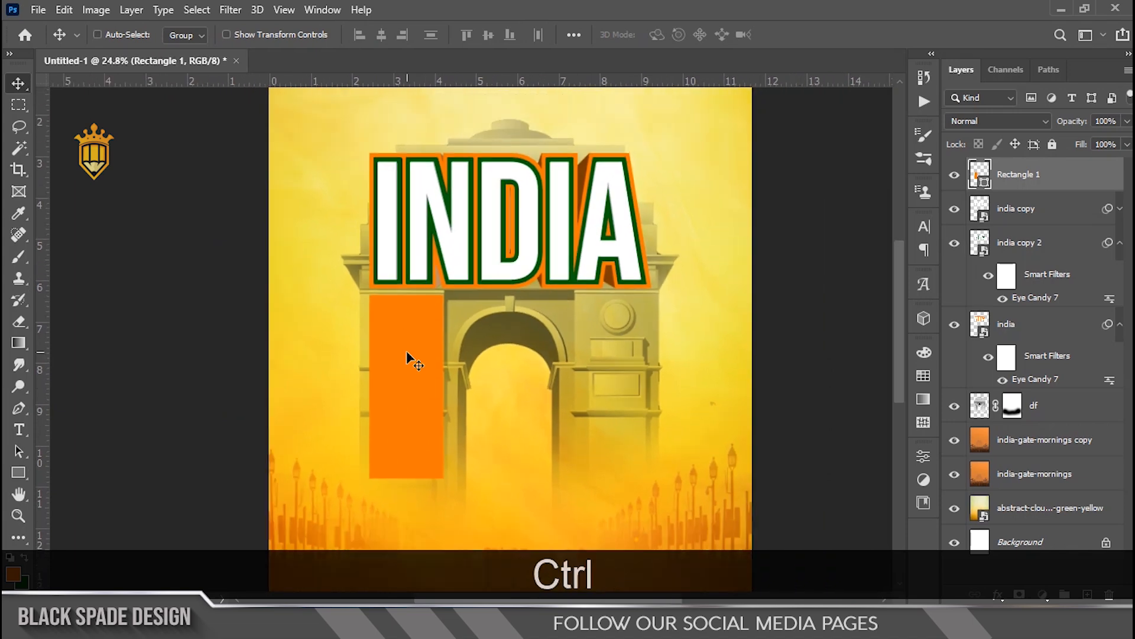
Step: Widen the orange rectangle slightly with Free Transform so it covers the left part of the gate
key(ctrl+t)
scroll(408, 363, up, 3)
drag(456, 397, 478, 397)
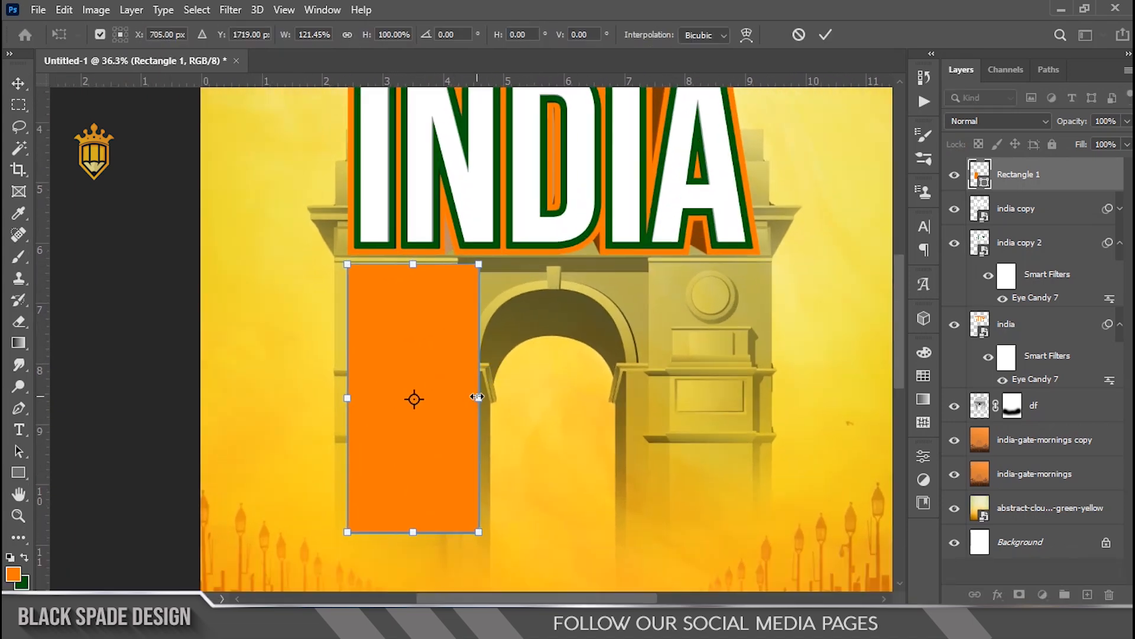
key(Return)
Step: Duplicate the orange rectangle beside it and fill the copy with white, #ffffff
scroll(406, 329, up, 3)
key(space)
drag(398, 322, 487, 324)
scroll(461, 337, up, 2)
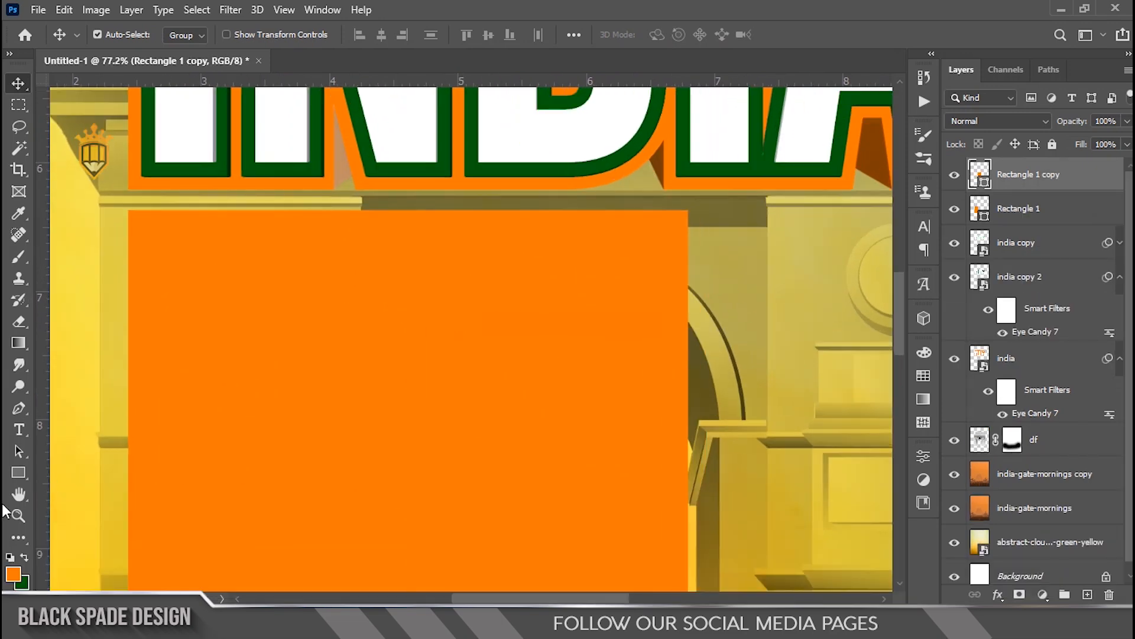
double_click(984, 185)
text(ffffff)
click(1058, 236)
Step: Duplicate the white rectangle to its right and fill that copy with the dark green background colour
drag(646, 329, 340, 259)
drag(187, 211, 461, 206)
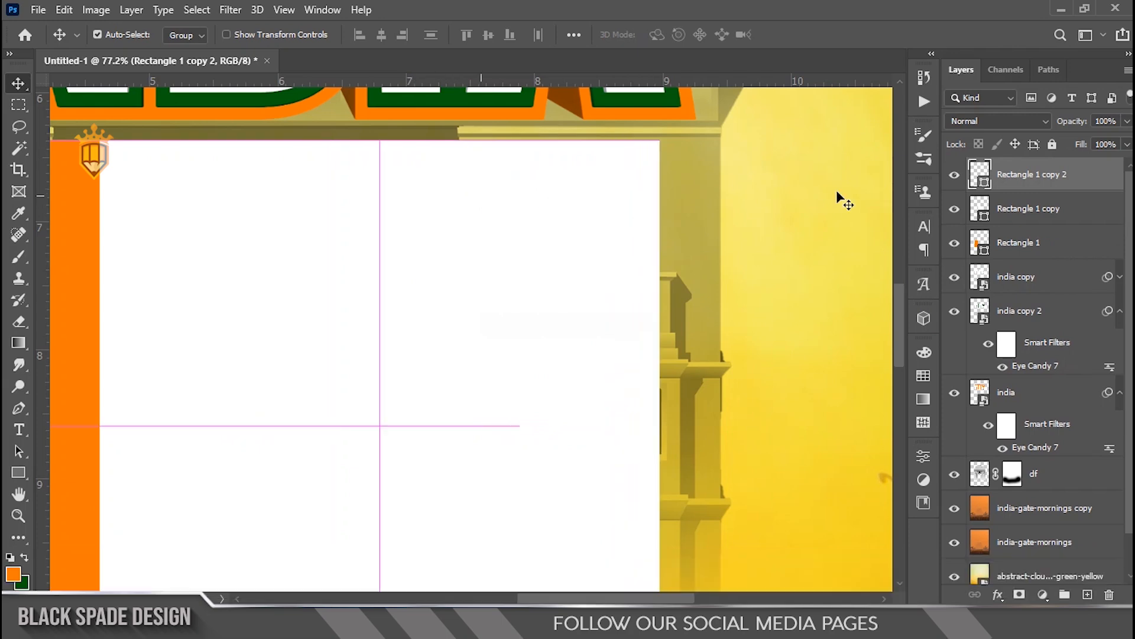
double_click(981, 176)
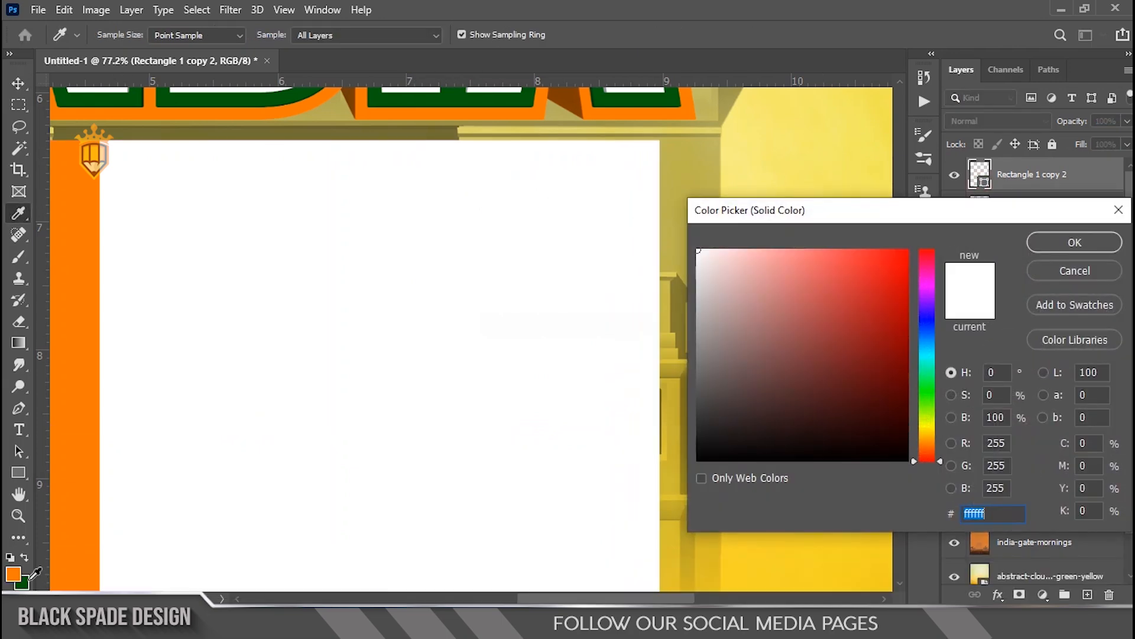
click(27, 582)
click(1074, 242)
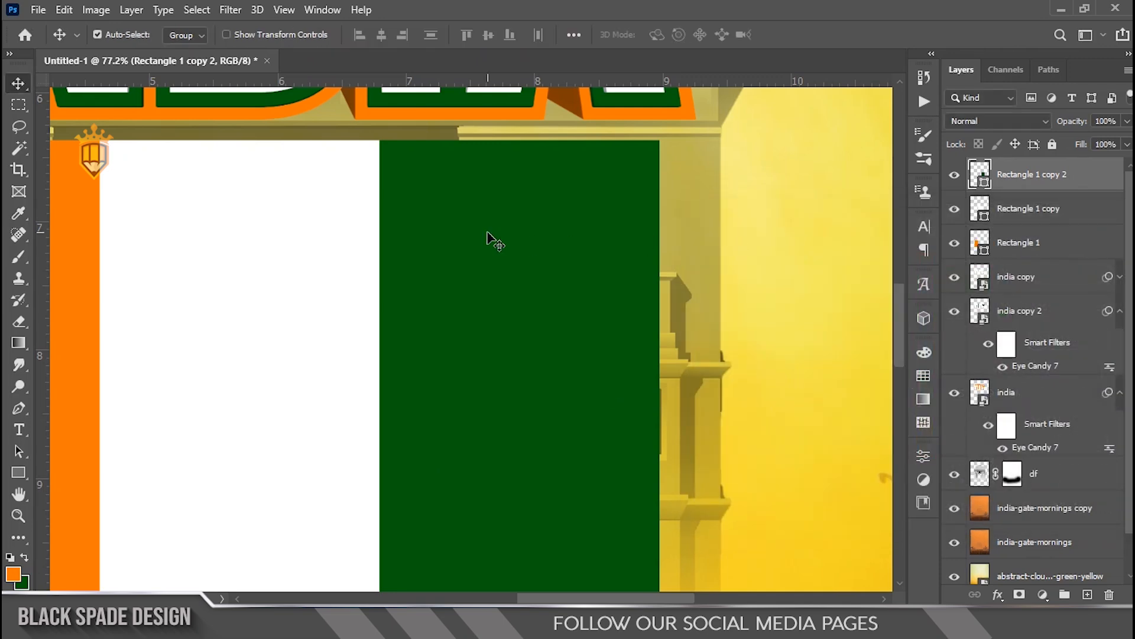
Step: Select all three stripe rectangles and scale them together to about 104% width and 163% height
scroll(487, 232, down, 2)
shift+click(1017, 246)
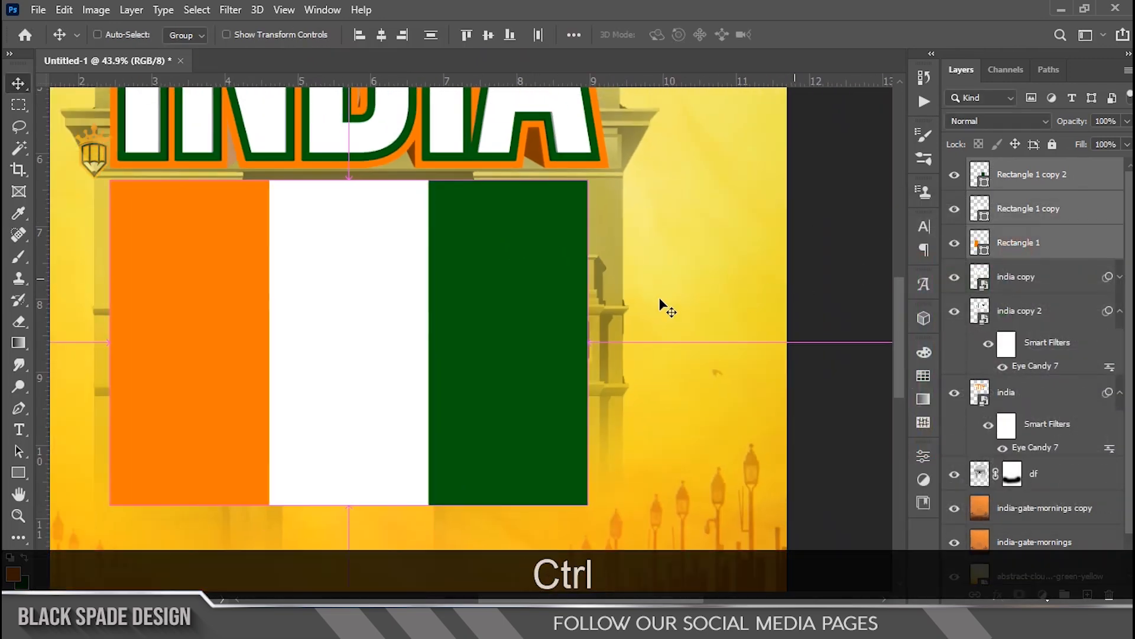
key(ctrl+t)
scroll(569, 303, up, 4)
key(space)
drag(571, 284, 557, 386)
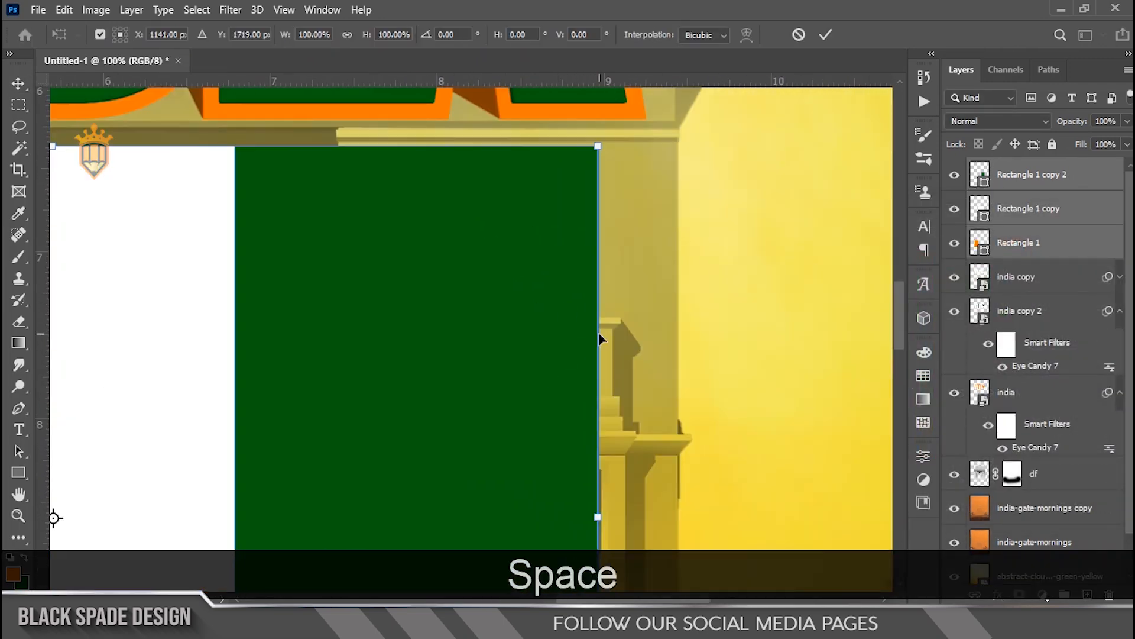
drag(599, 338, 646, 337)
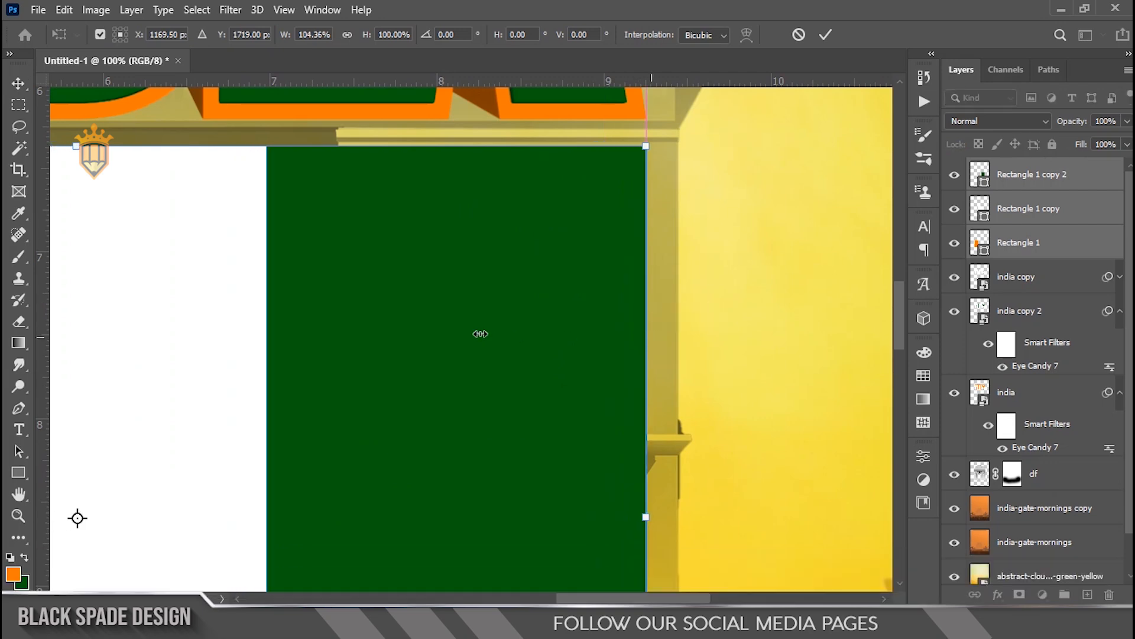
scroll(481, 334, down, 4)
key(space)
drag(469, 349, 503, 225)
drag(402, 374, 400, 507)
key(Return)
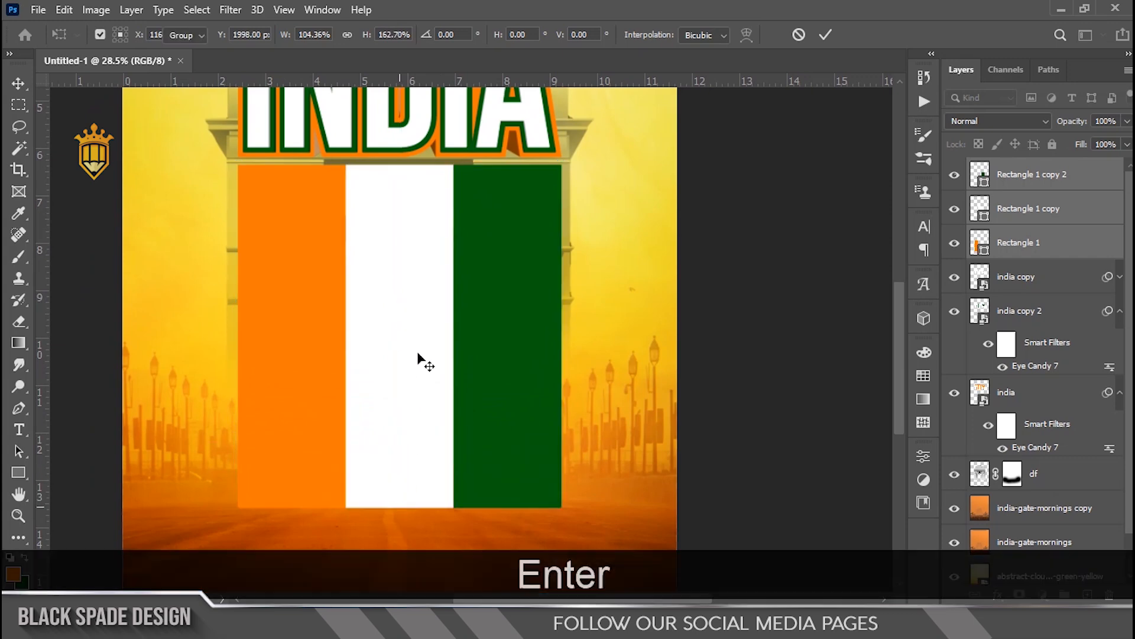
Step: Group the three stripe rectangle layers together
scroll(423, 373, down, 5)
scroll(489, 397, up, 3)
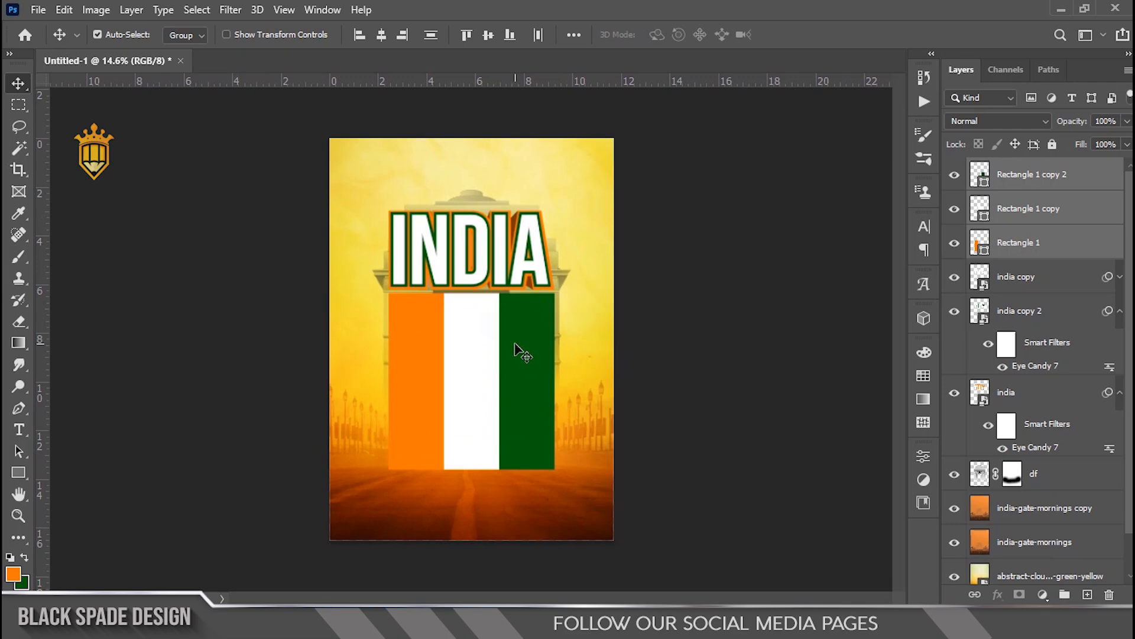
scroll(438, 346, up, 2)
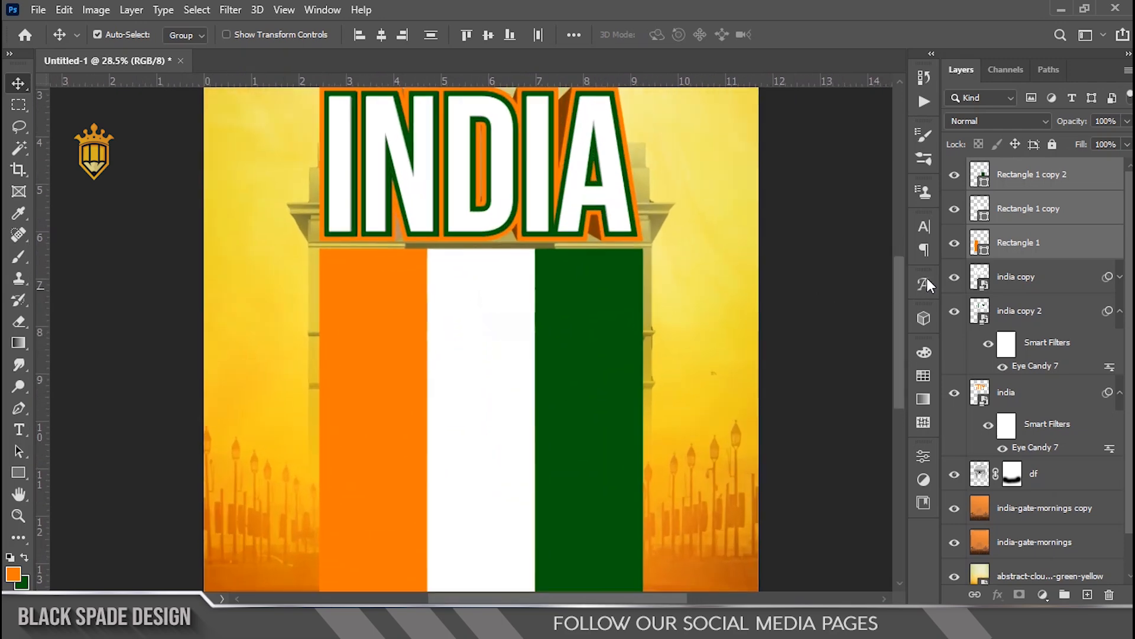
key(ctrl+g)
scroll(474, 362, down, 2)
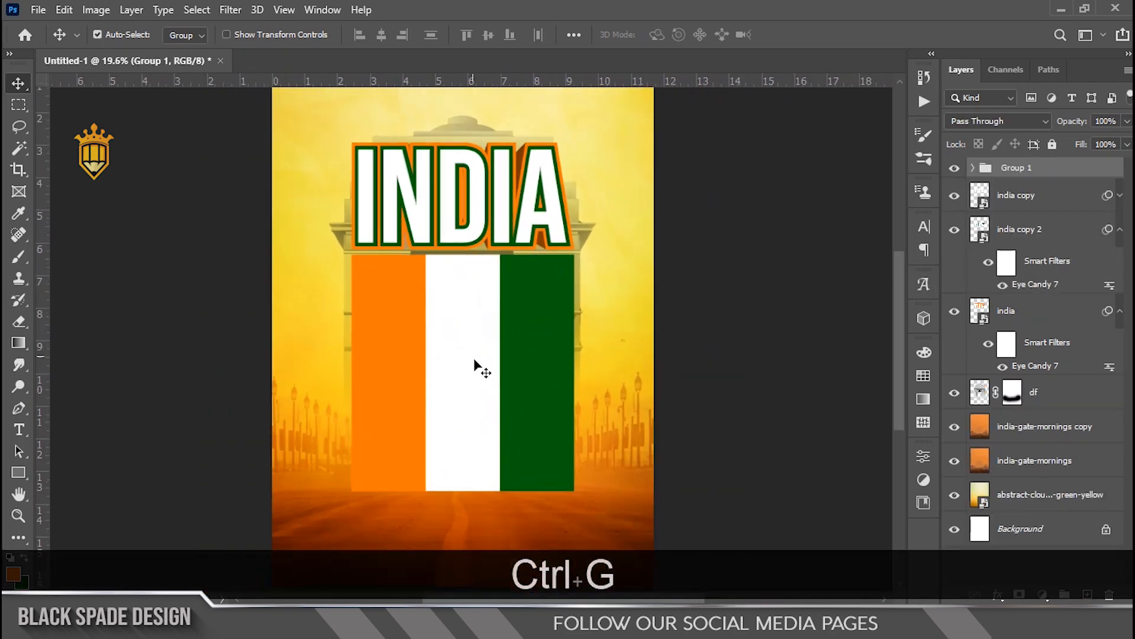
scroll(475, 353, up, 2)
drag(475, 353, 452, 407)
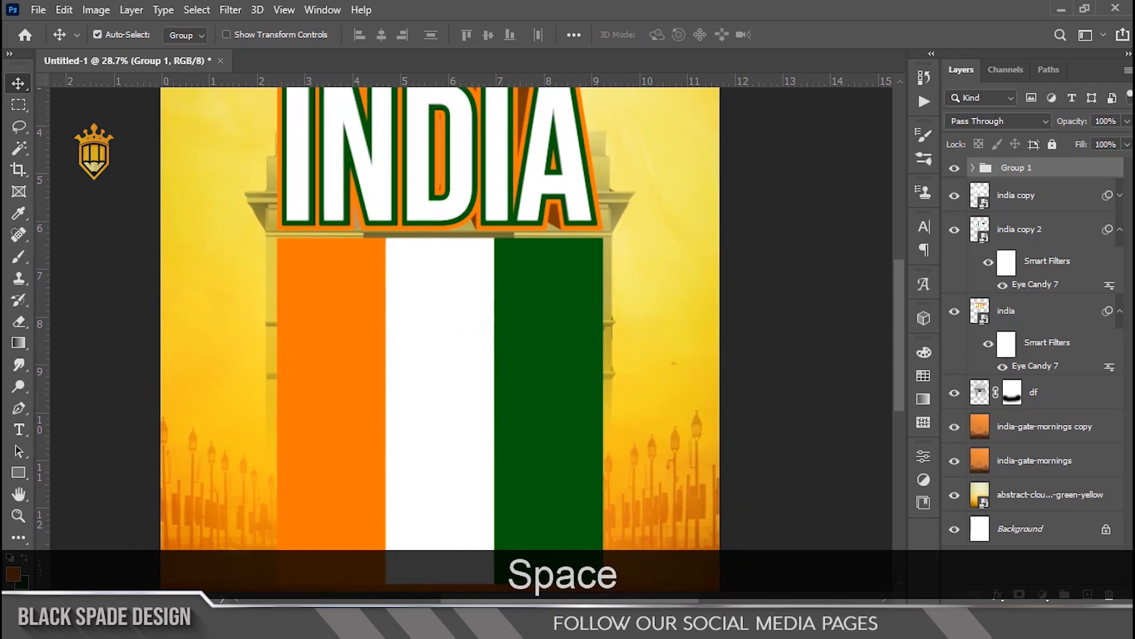
Step: Bring in a fabric Texture image from another window and scale it to about 118% over the stripes
key(alt+Tab)
click(632, 167)
drag(644, 154, 512, 632)
drag(512, 525, 510, 510)
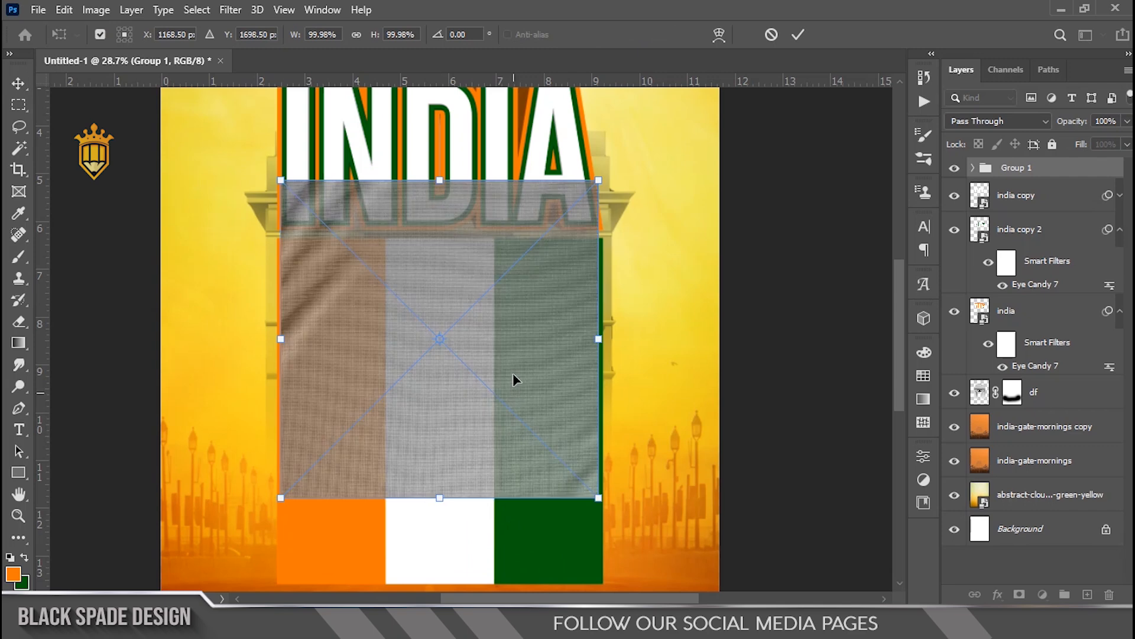
drag(512, 349, 506, 396)
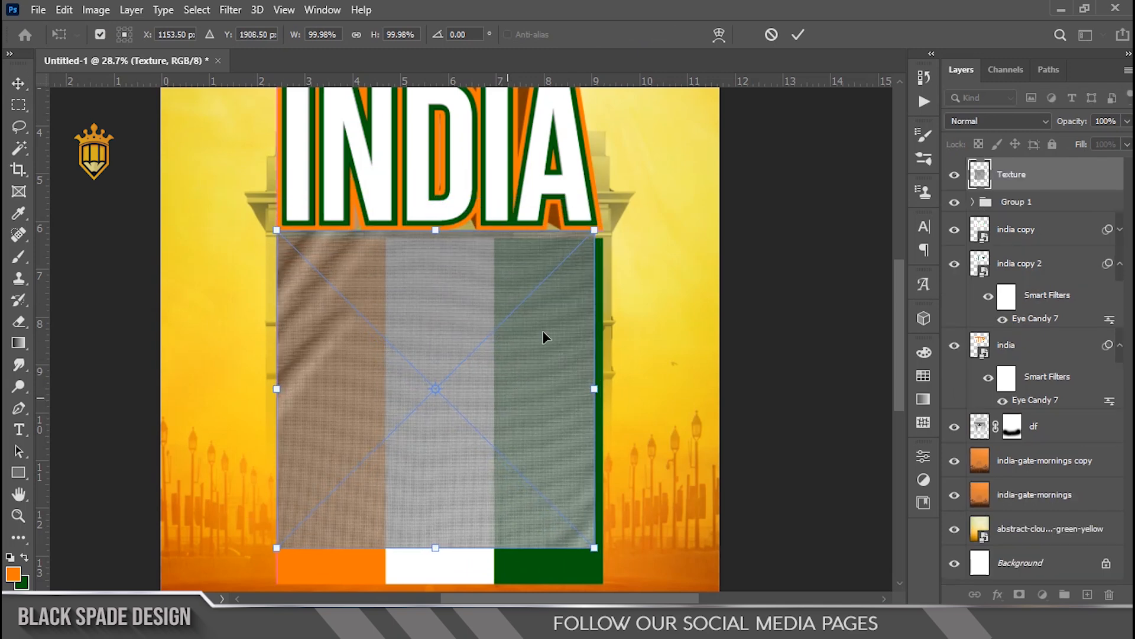
scroll(506, 393, down, 2)
drag(577, 258, 598, 236)
drag(490, 307, 492, 324)
key(Return)
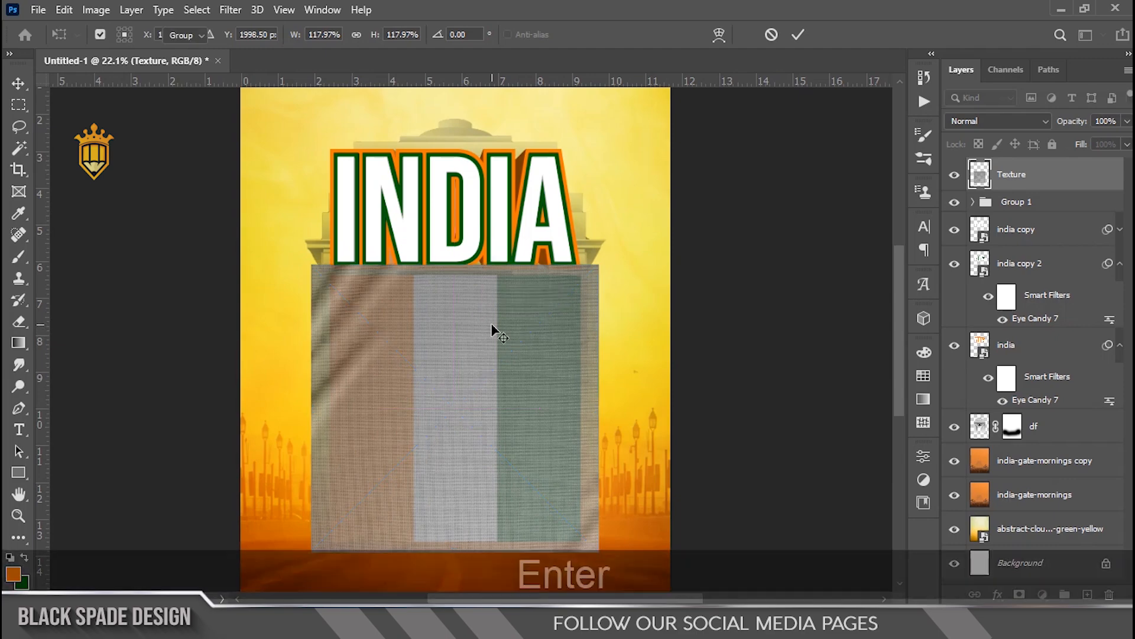
Step: Clip the Texture layer to the stripe group with a clipping mask
right_click(1065, 180)
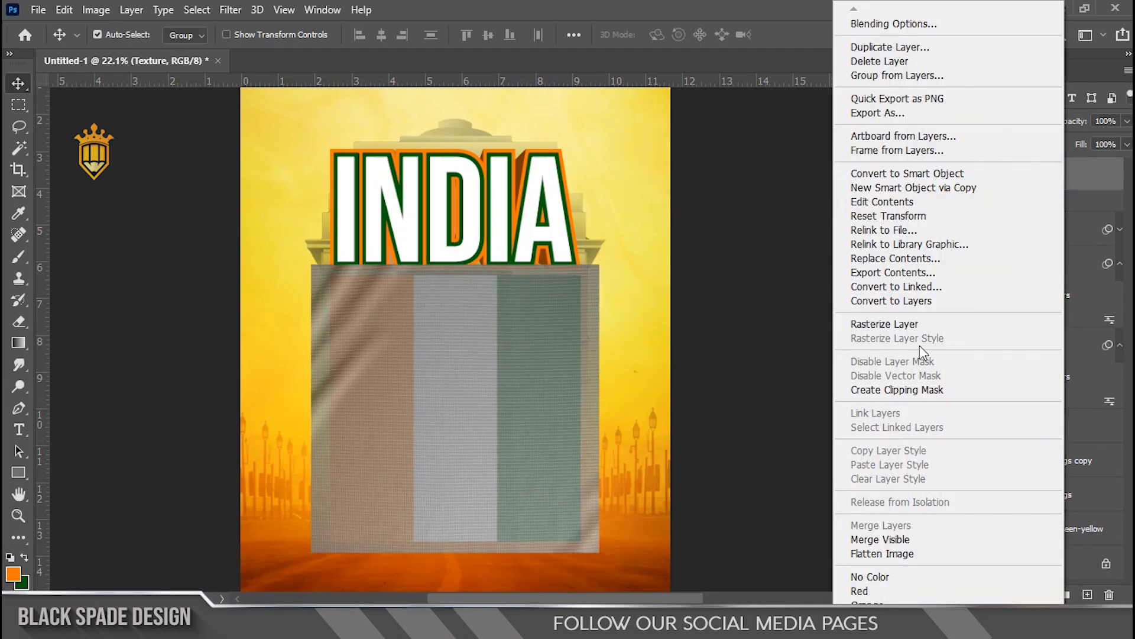
click(900, 386)
scroll(421, 334, up, 5)
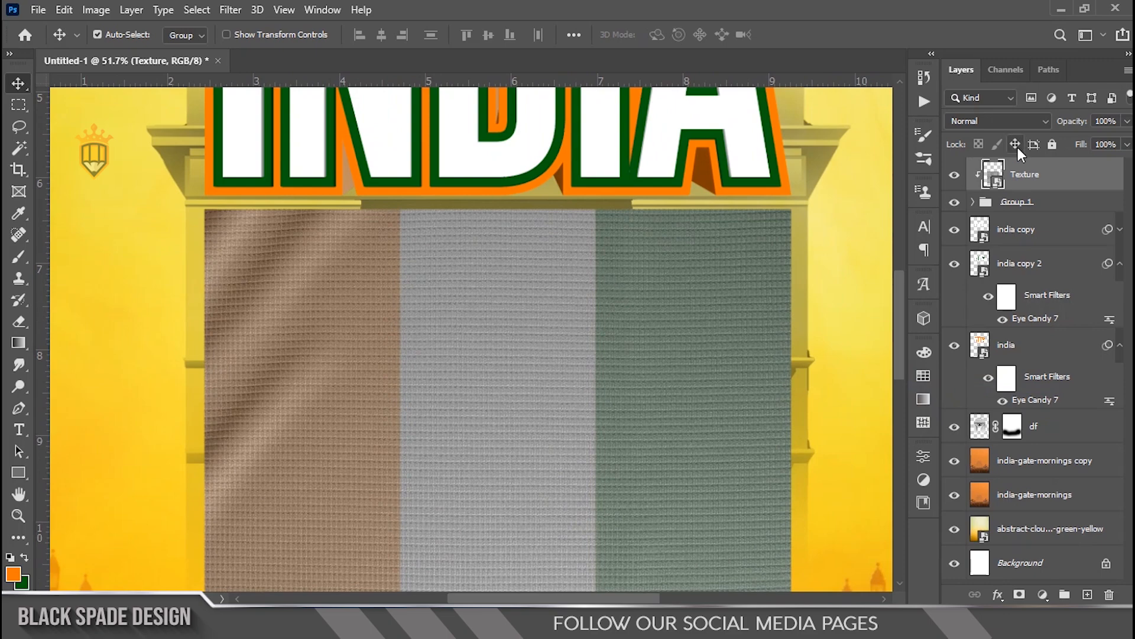
Step: Set the Texture layer's blend mode to Hard Light and its opacity to 69%
click(1023, 121)
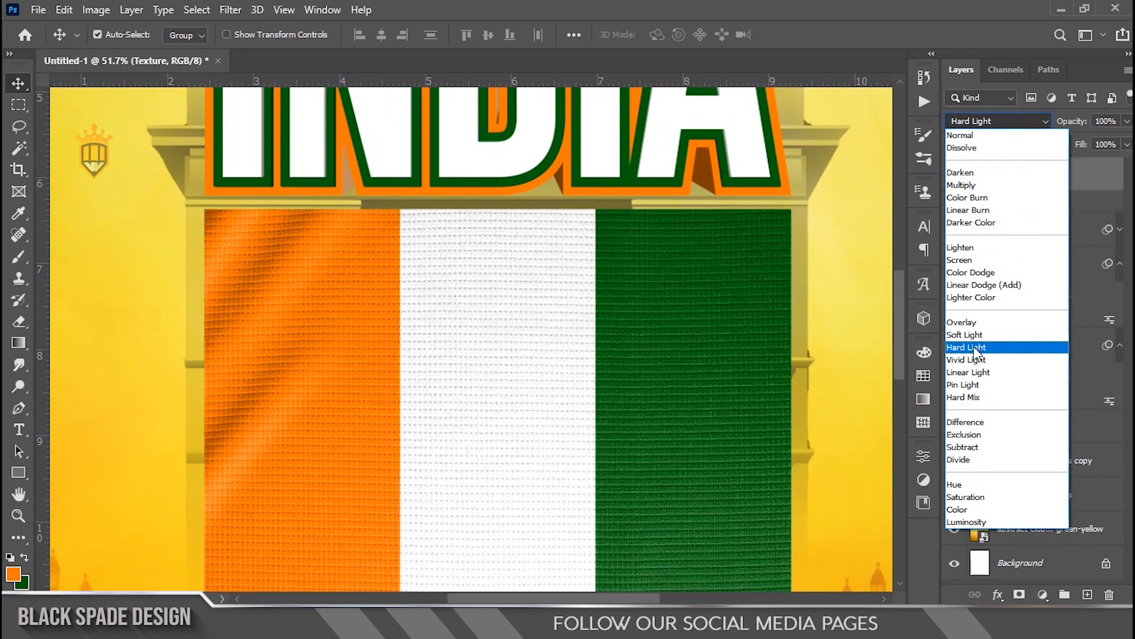
click(973, 347)
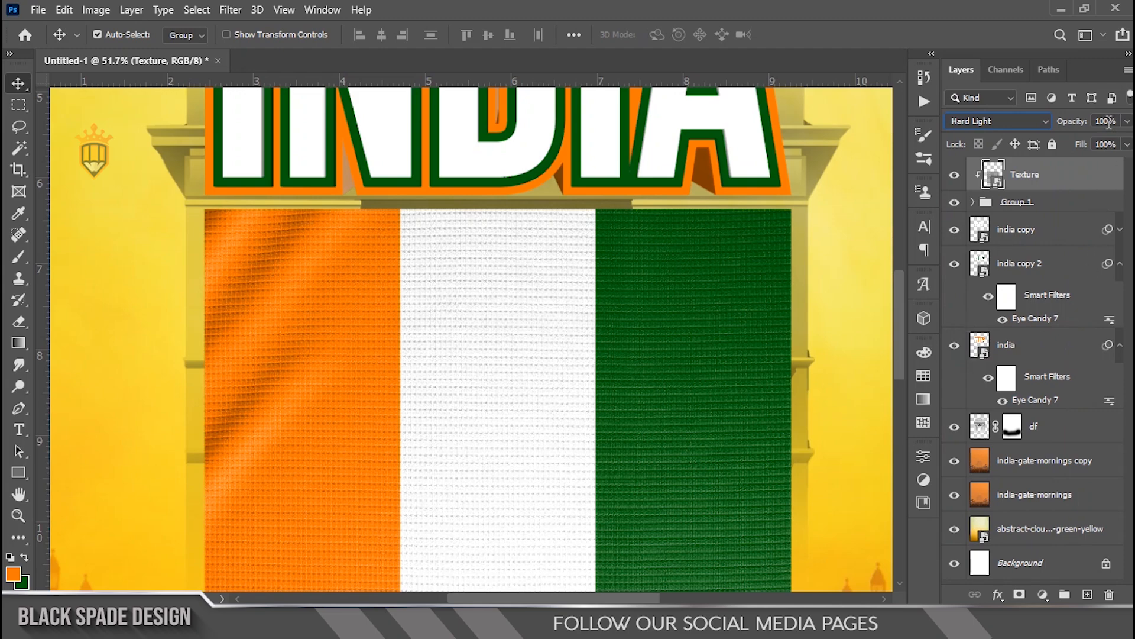
text(69)
key(Return)
Step: Toggle the Texture layer's visibility off and on to compare the stripes with and without it
click(951, 177)
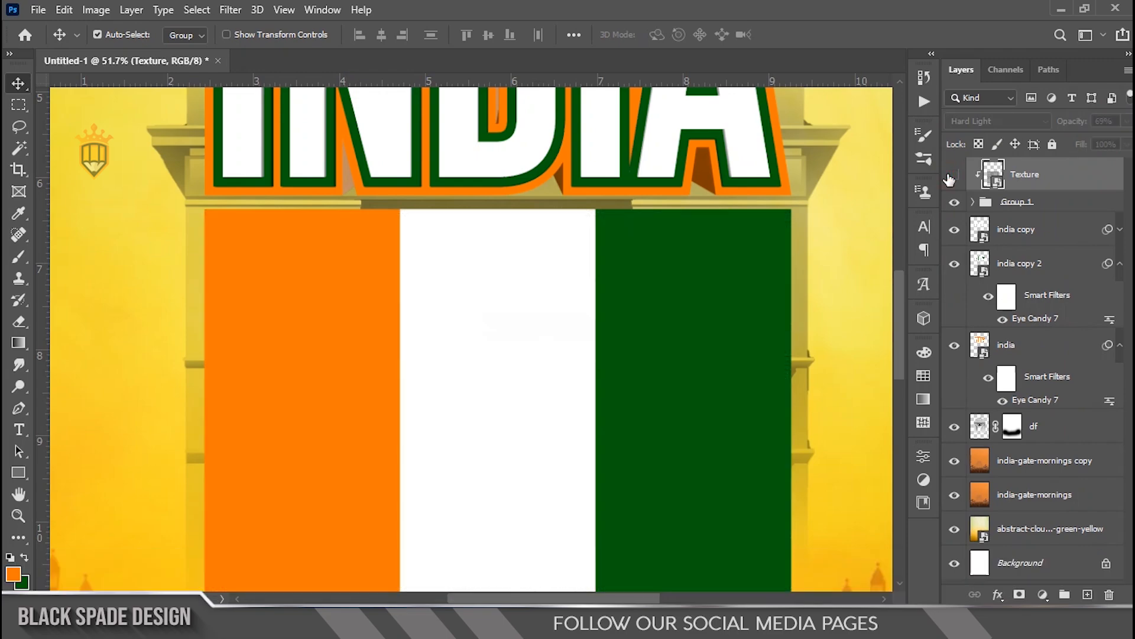
click(951, 177)
Step: Flip the Texture layer horizontally with Free Transform
scroll(590, 275, down, 5)
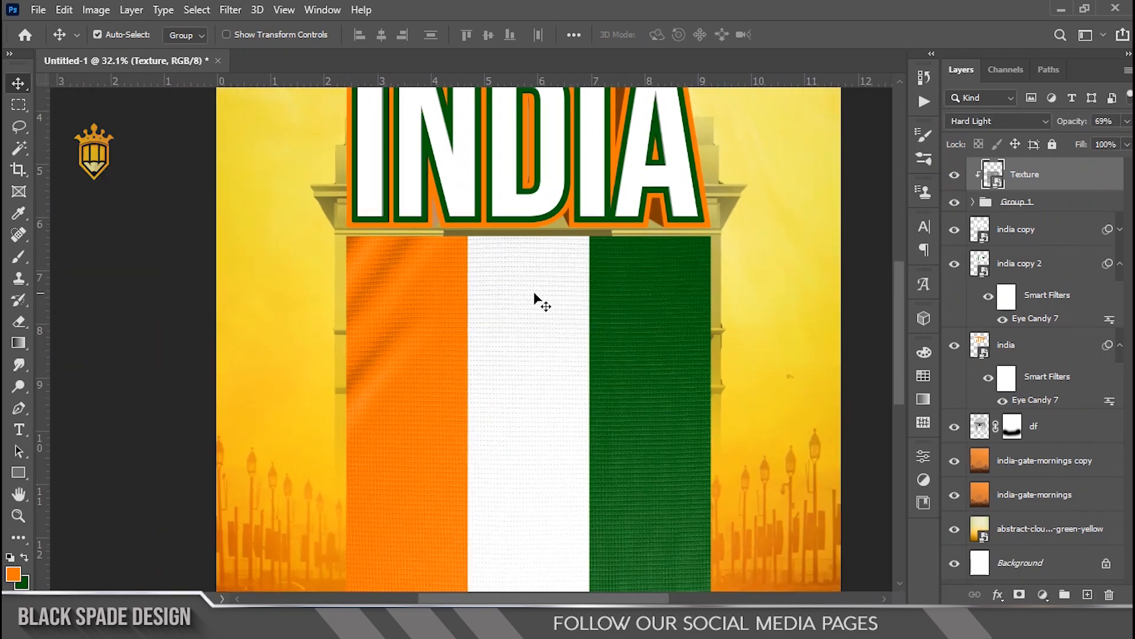
key(ctrl+t)
right_click(514, 305)
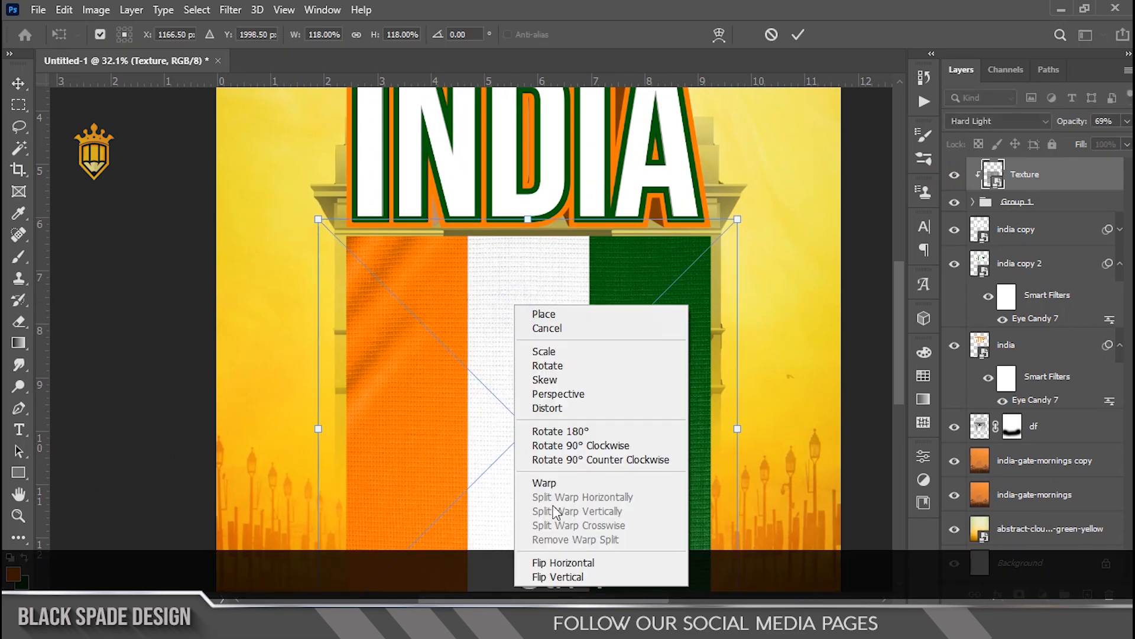
click(556, 563)
key(Return)
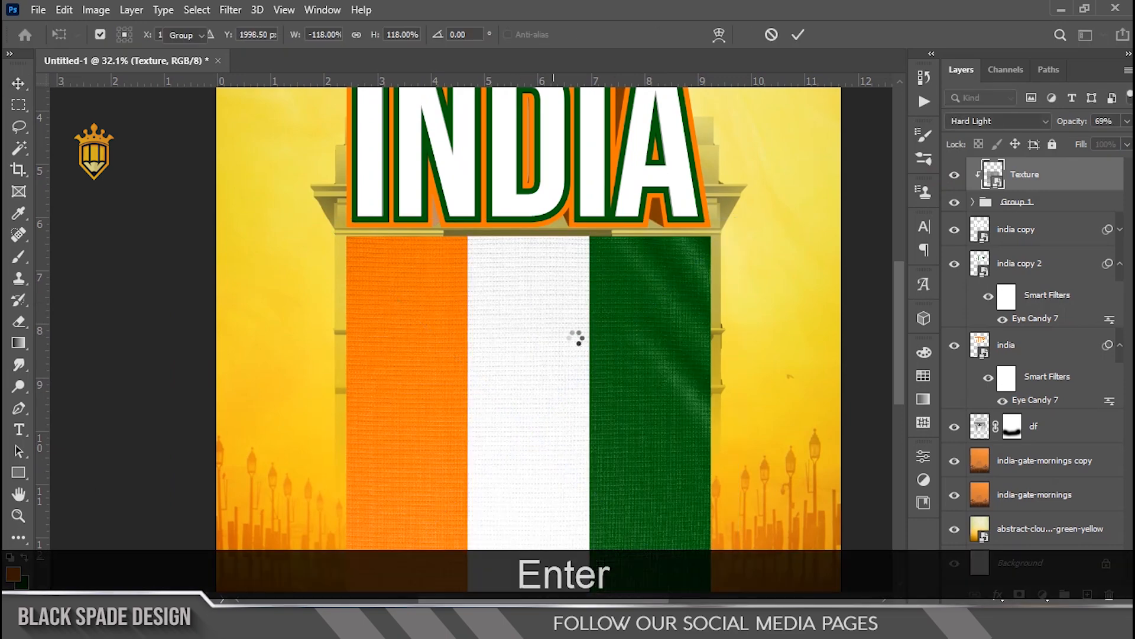
Step: Draw a circle about 1561 px across over the lower stripes with the Ellipse tool and fill it white
scroll(578, 338, down, 5)
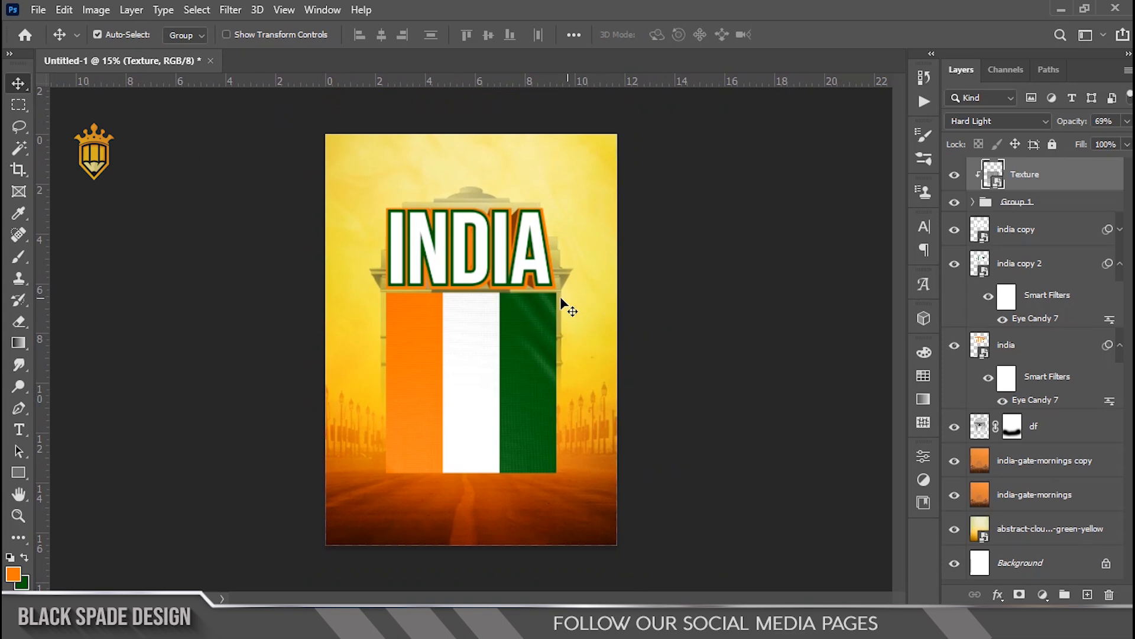
scroll(560, 299, down, 5)
scroll(500, 369, up, 4)
key(space)
drag(492, 369, 469, 318)
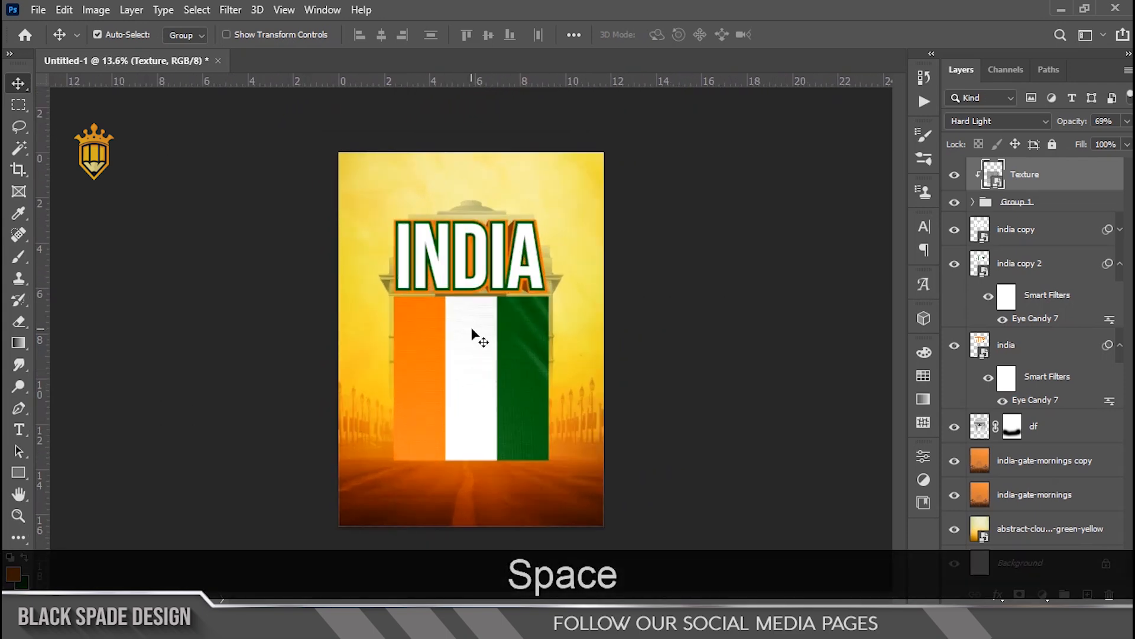
scroll(473, 334, up, 3)
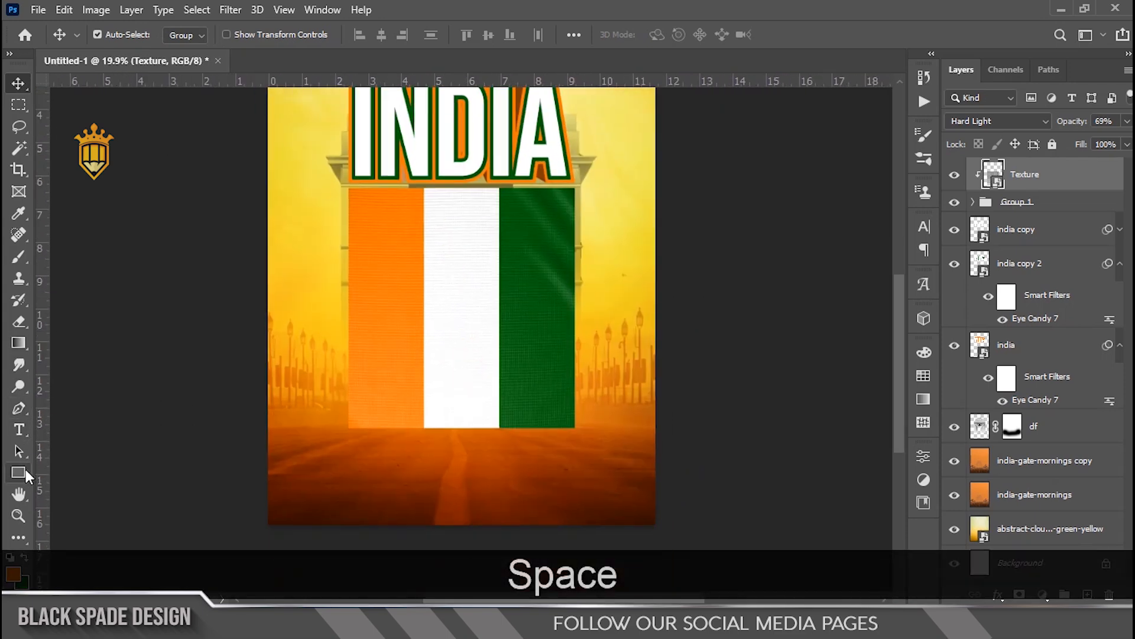
right_click(26, 476)
click(88, 505)
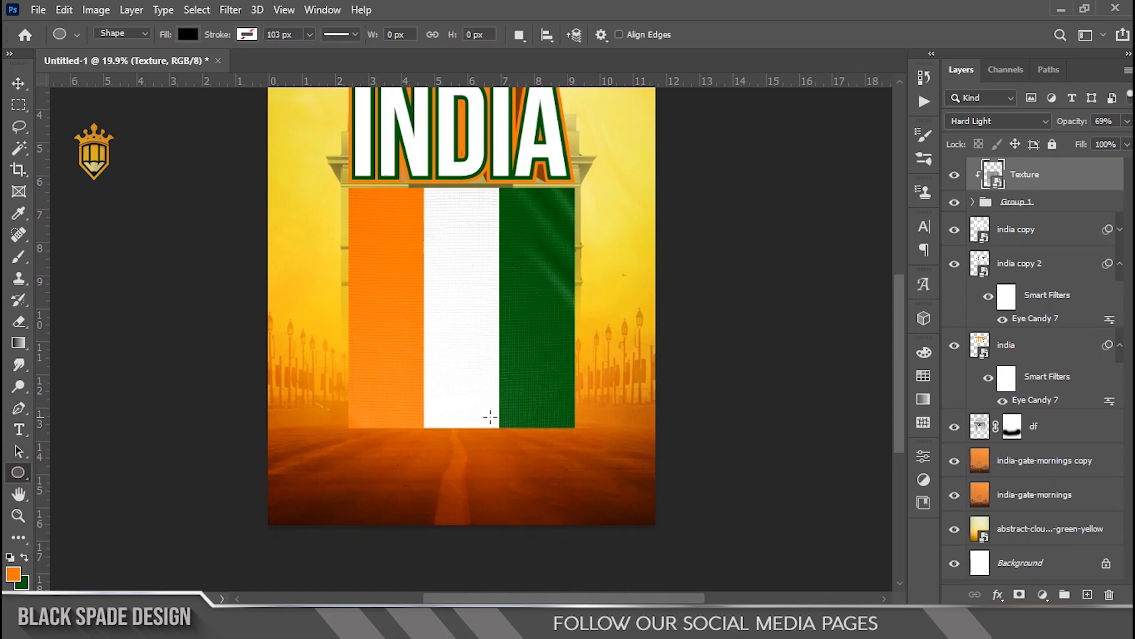
mouse_move(581, 454)
mouse_down()
mouse_move(535, 403)
mouse_move(253, 192)
mouse_move(325, 281)
mouse_up()
click(732, 474)
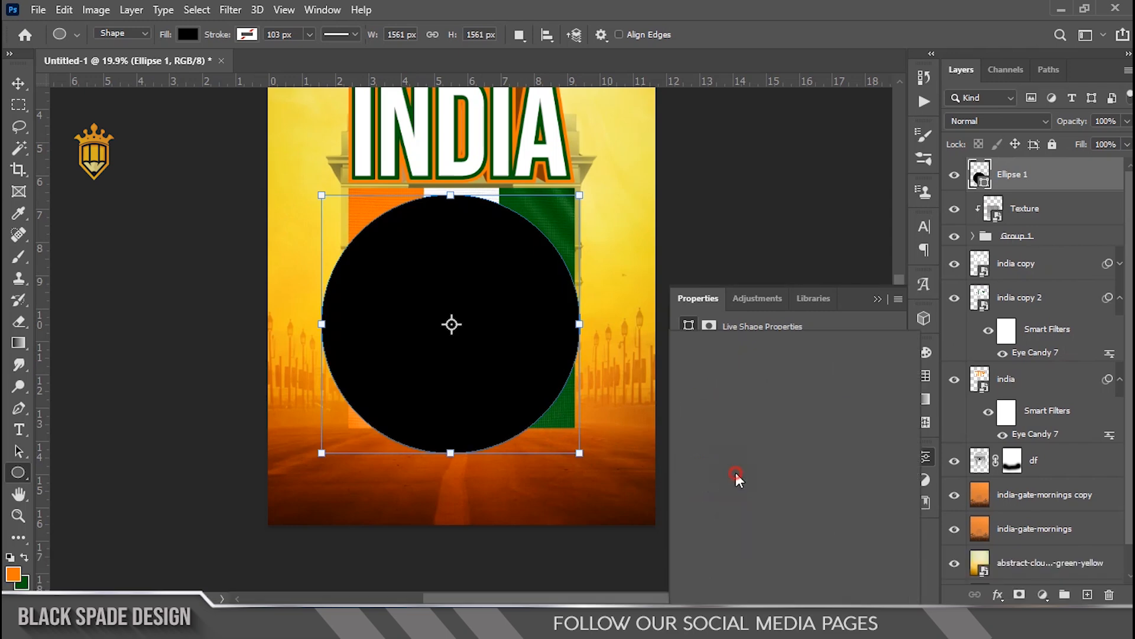
click(740, 411)
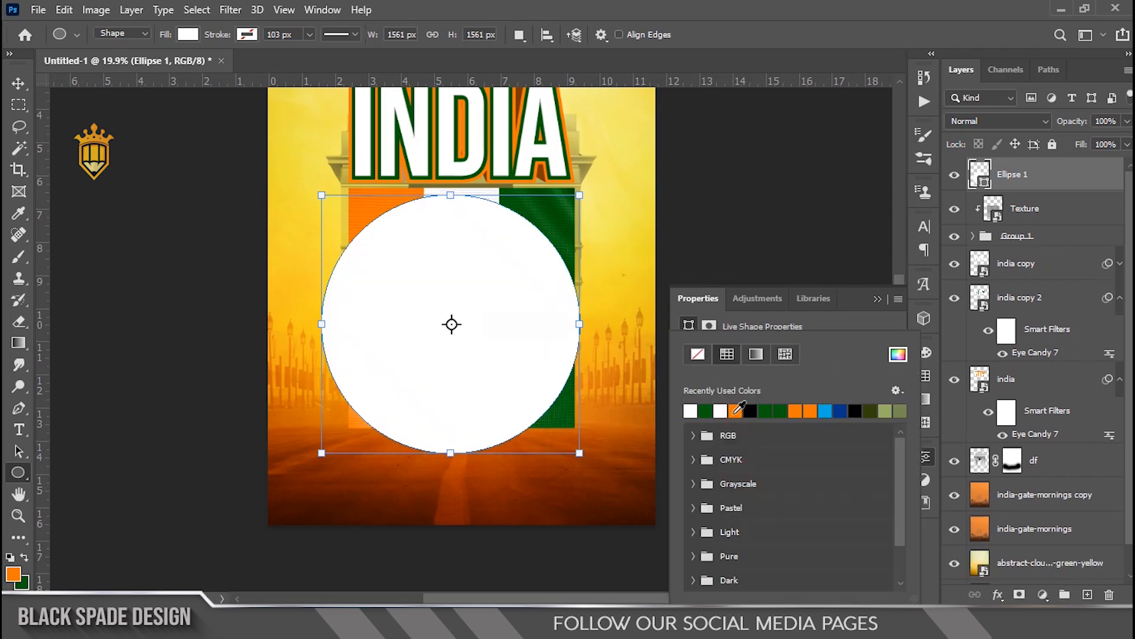
Step: Move the white circle down toward the bottom of the stripes
key(v)
scroll(480, 389, up, 2)
key(space)
drag(479, 387, 476, 371)
drag(467, 282, 479, 327)
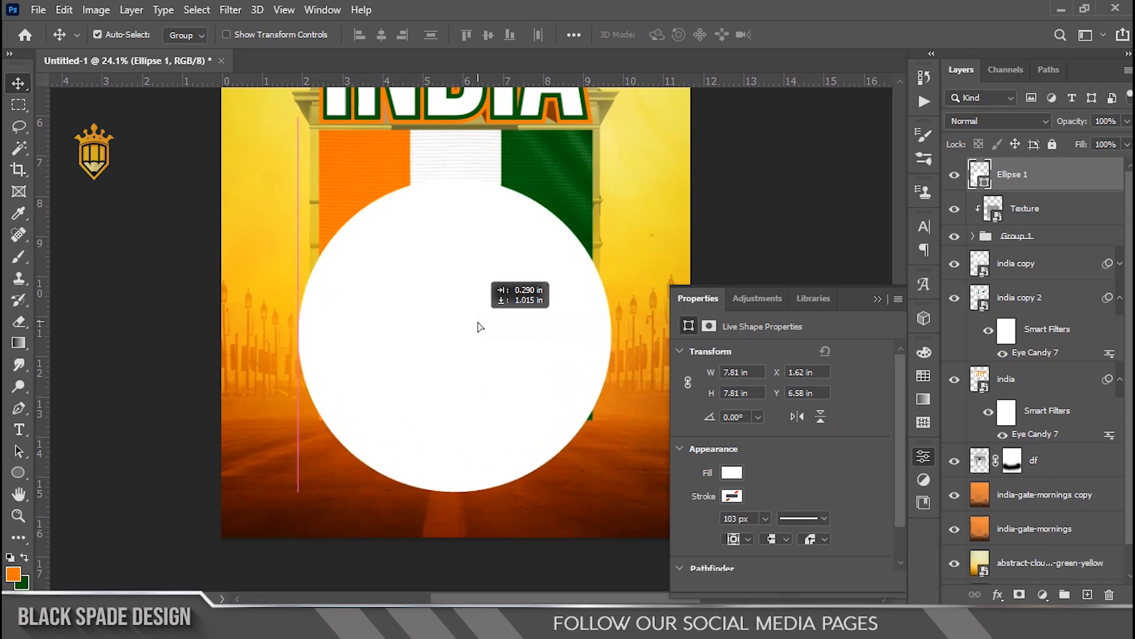
scroll(477, 325, down, 2)
drag(474, 393, 473, 402)
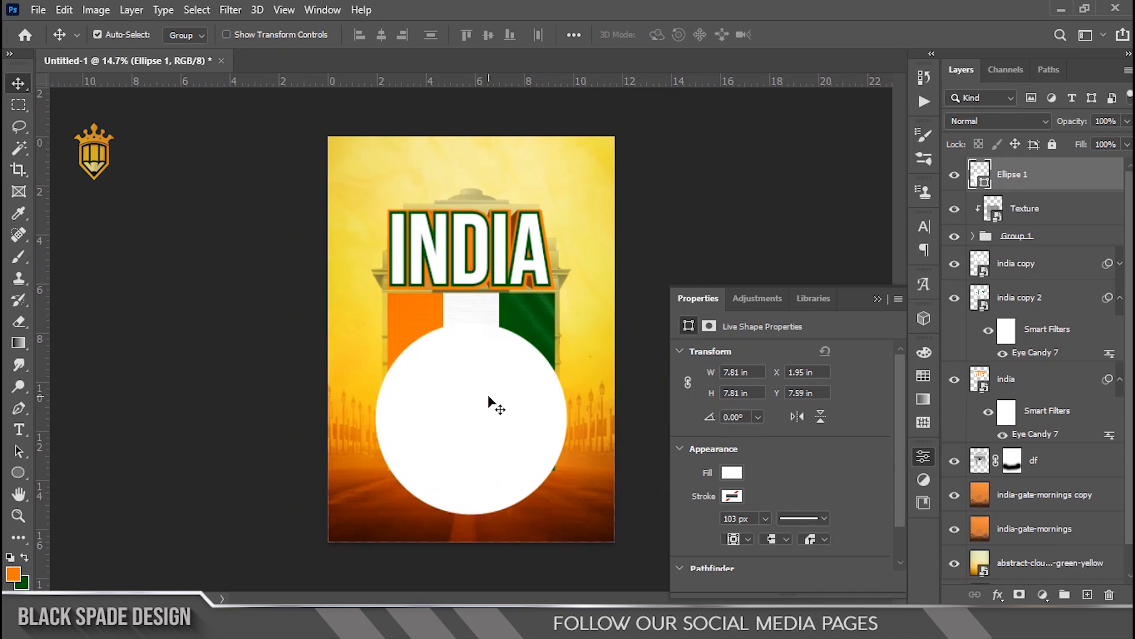
Step: Enlarge the circle to about 102% from its centre and nudge it up slightly
scroll(489, 403, up, 2)
key(ctrl+t)
drag(596, 314, 599, 313)
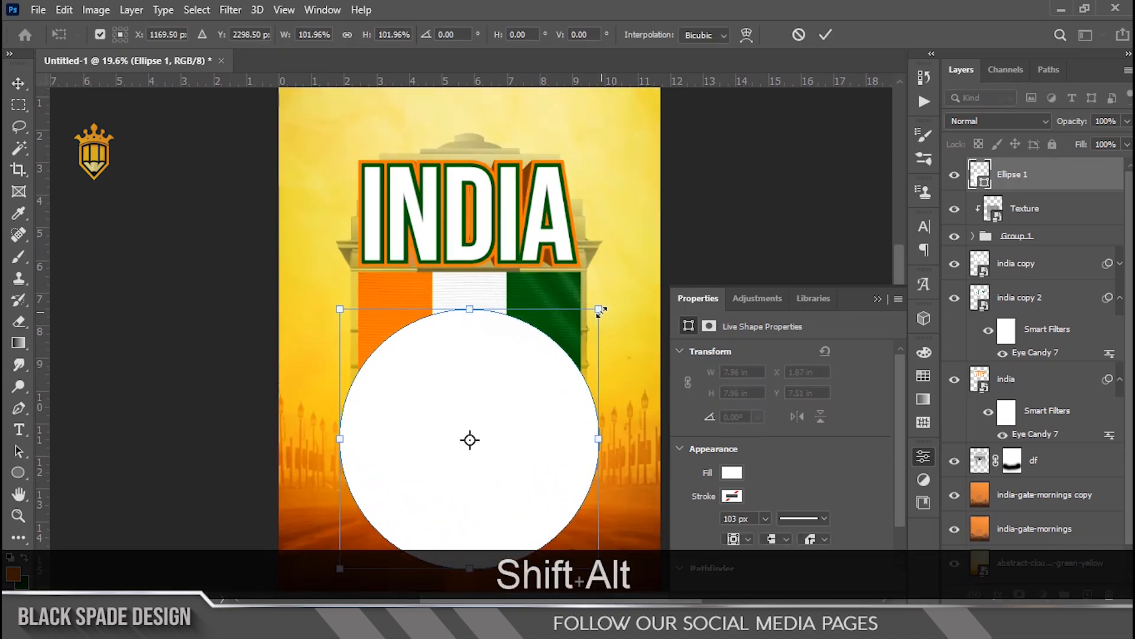
key(Return)
scroll(594, 307, down, 3)
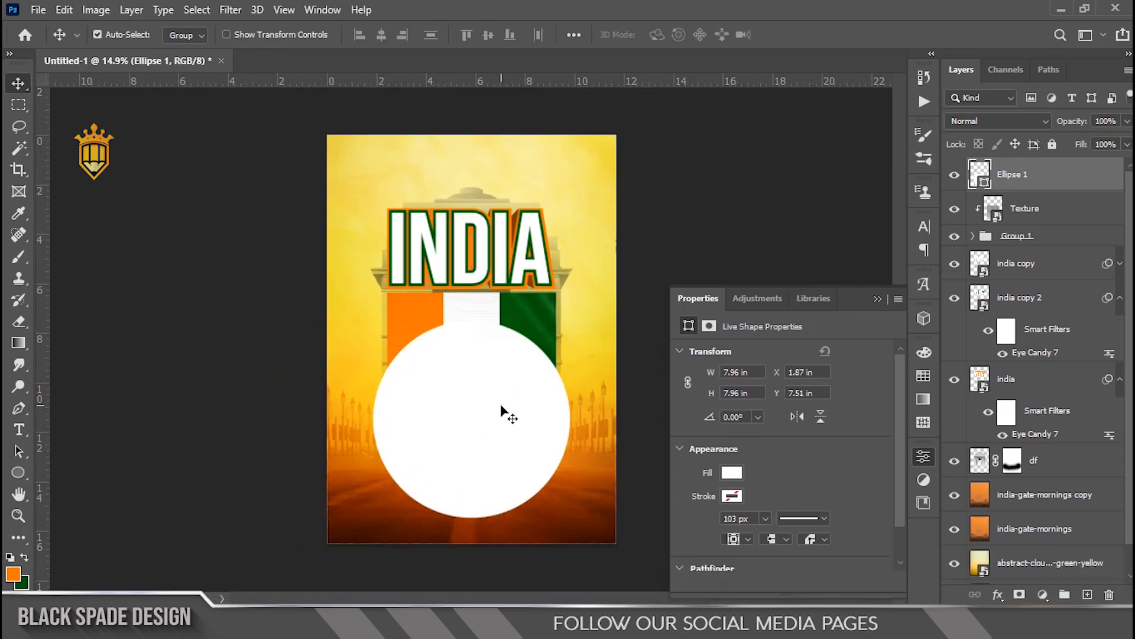
key(Up)
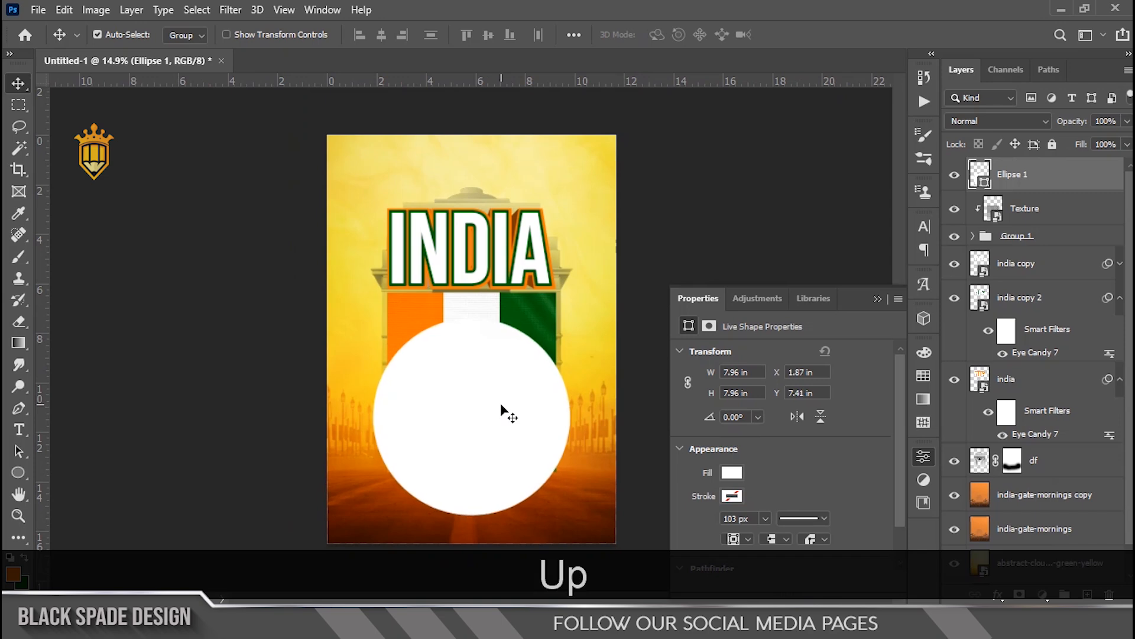
Step: Move the India Gate (df) layer up about 0.34 in with Free Transform
scroll(501, 411, down, 1)
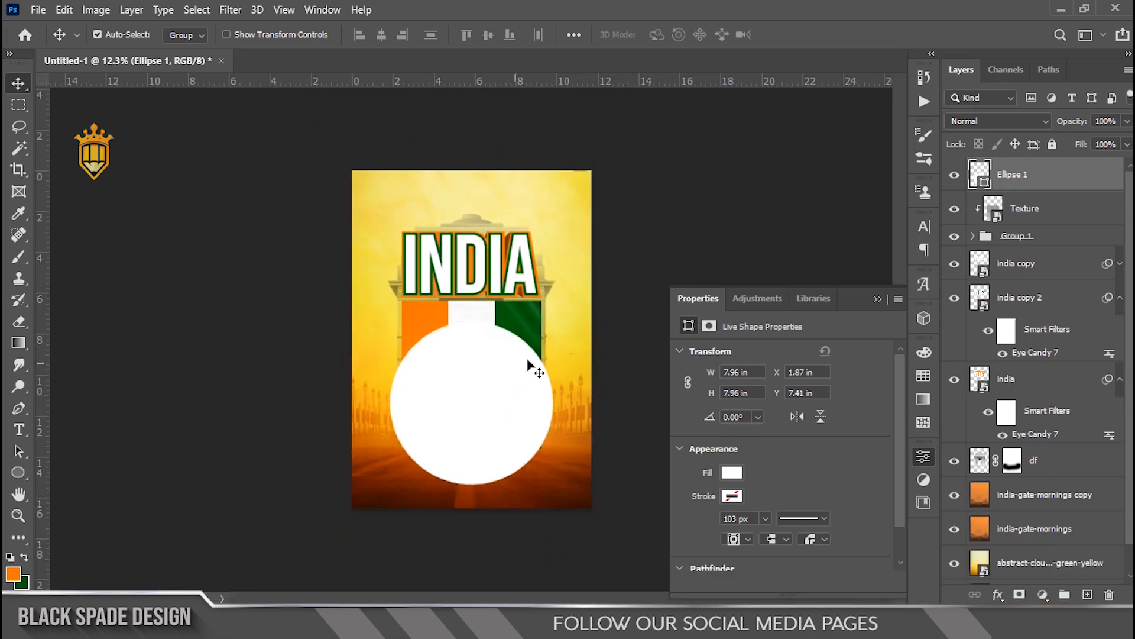
shift+click(1036, 467)
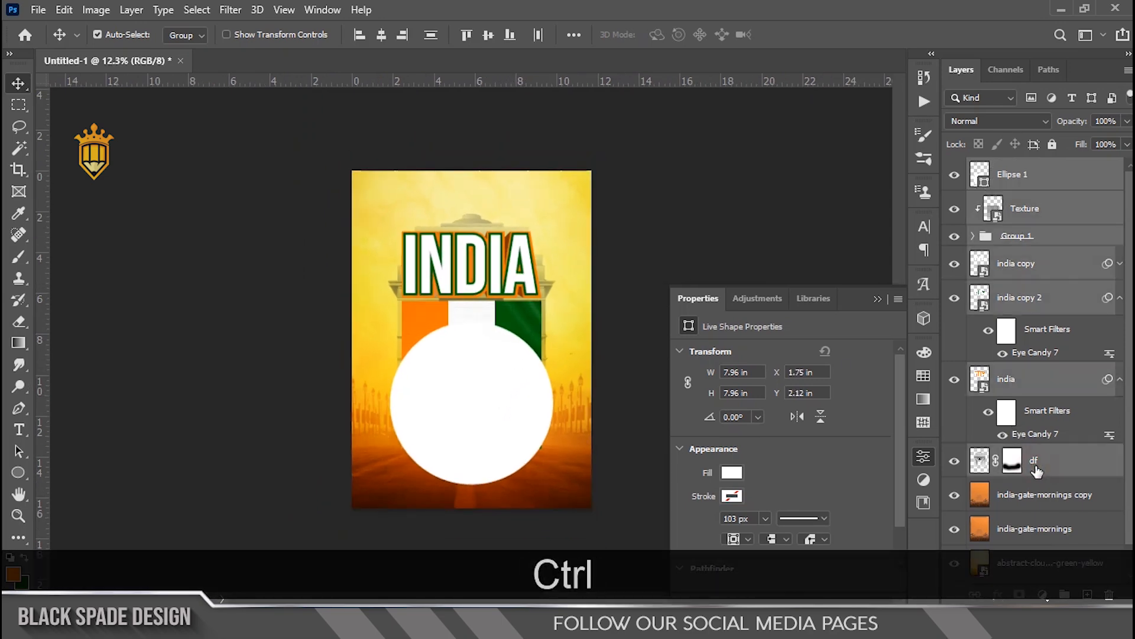
key(ctrl+t)
scroll(473, 295, up, 2)
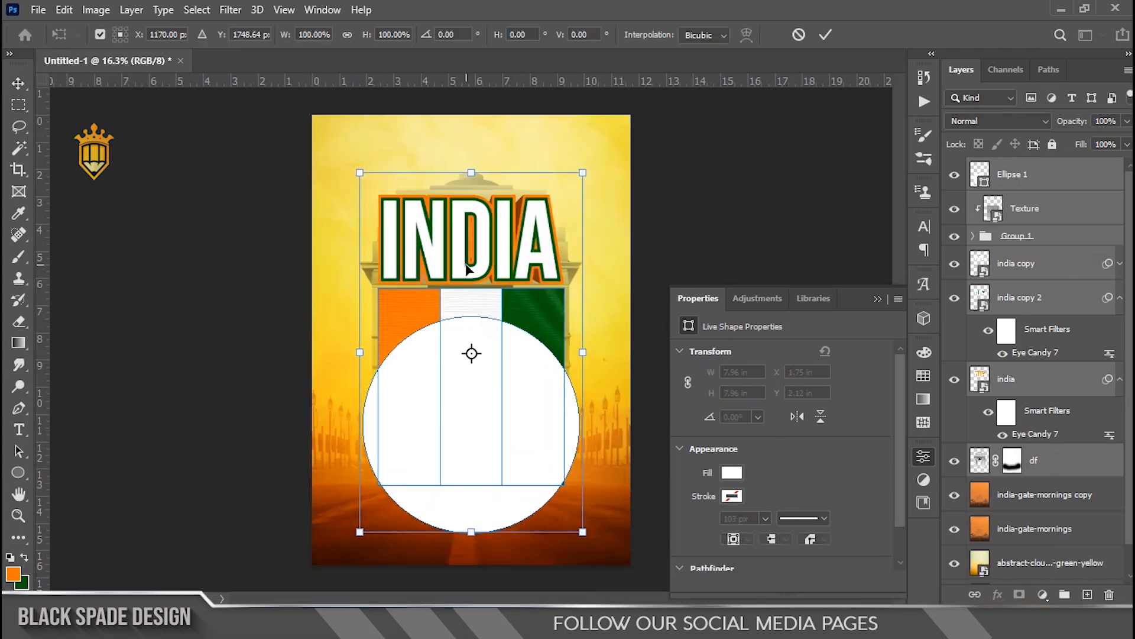
drag(471, 282, 472, 271)
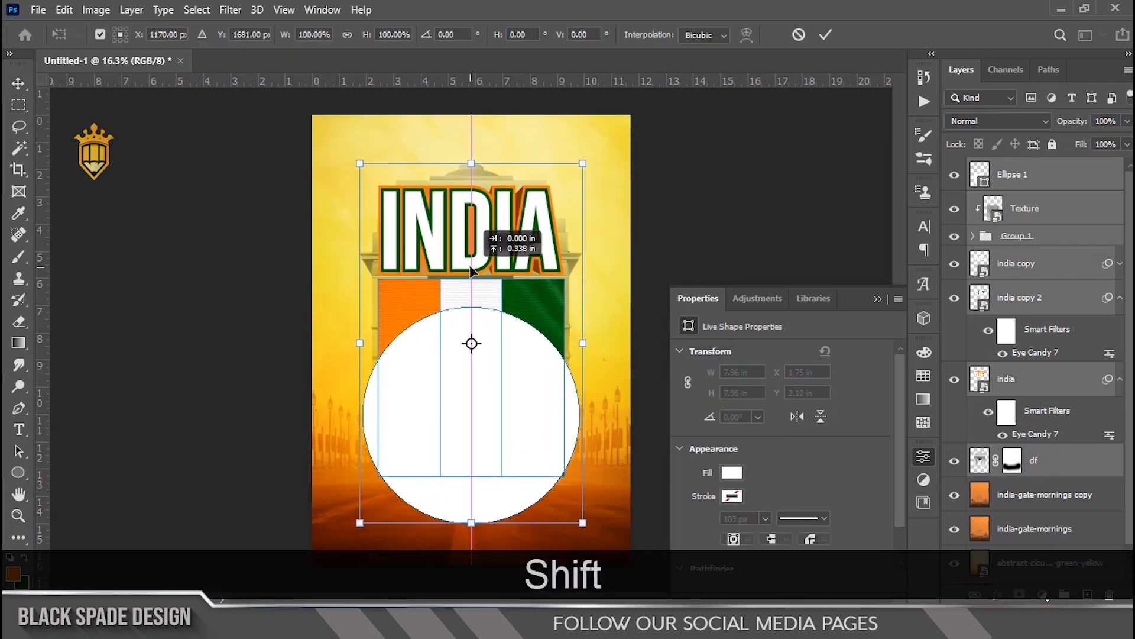
key(Return)
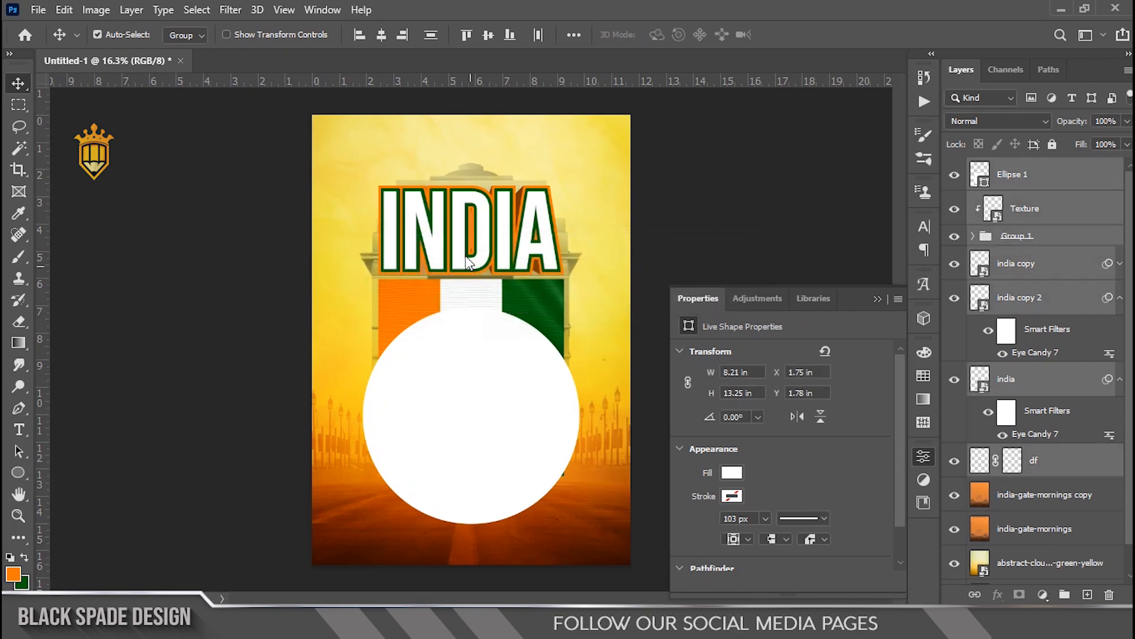
Step: Raise the India Gate layer a little further with Free Transform and nudge it down three steps to fine-tune
scroll(444, 222, up, 4)
key(space)
drag(446, 222, 457, 277)
click(1051, 472)
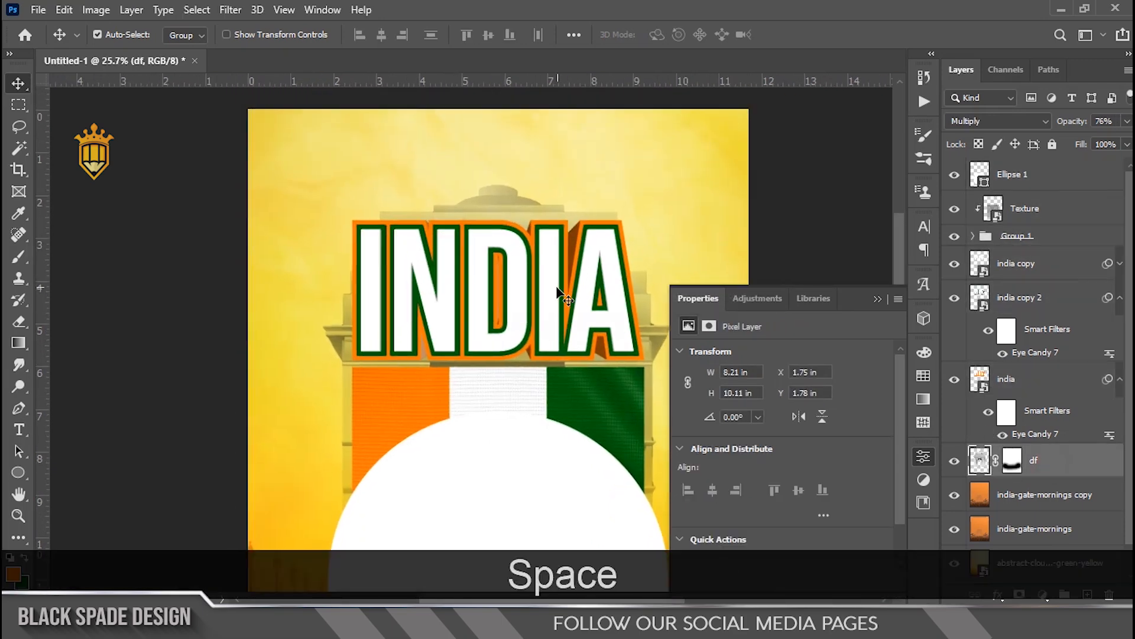
scroll(502, 268, up, 3)
key(ctrl+t)
drag(483, 237, 482, 218)
scroll(483, 219, up, 2)
key(Down)
key(Down)
key(Down)
key(Down)
key(Down)
key(Down)
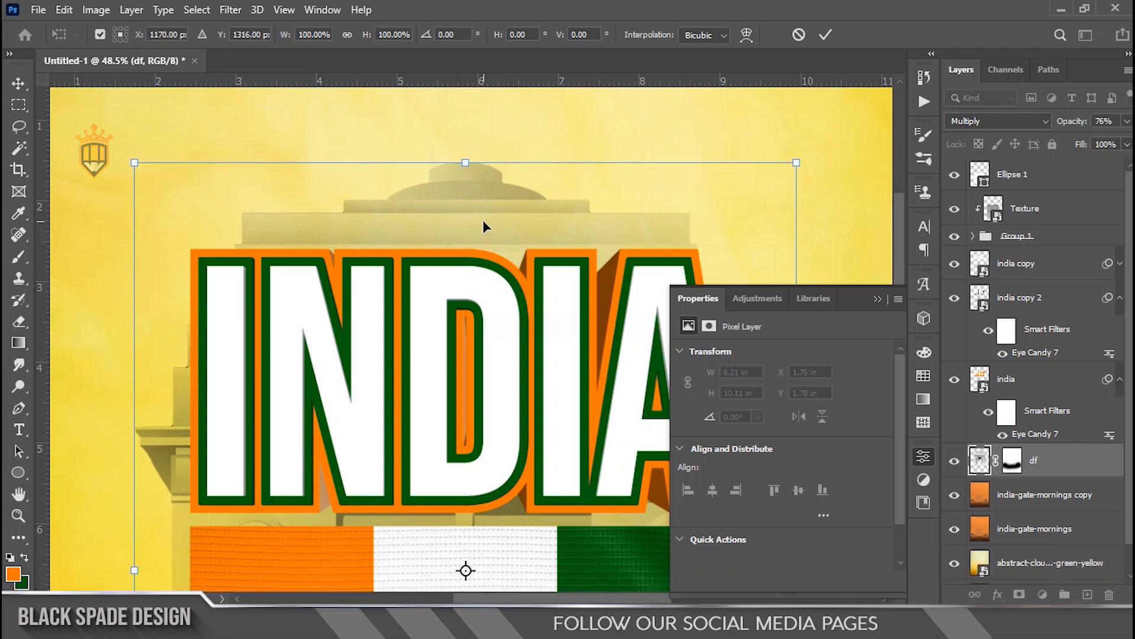
key(Return)
scroll(483, 219, down, 3)
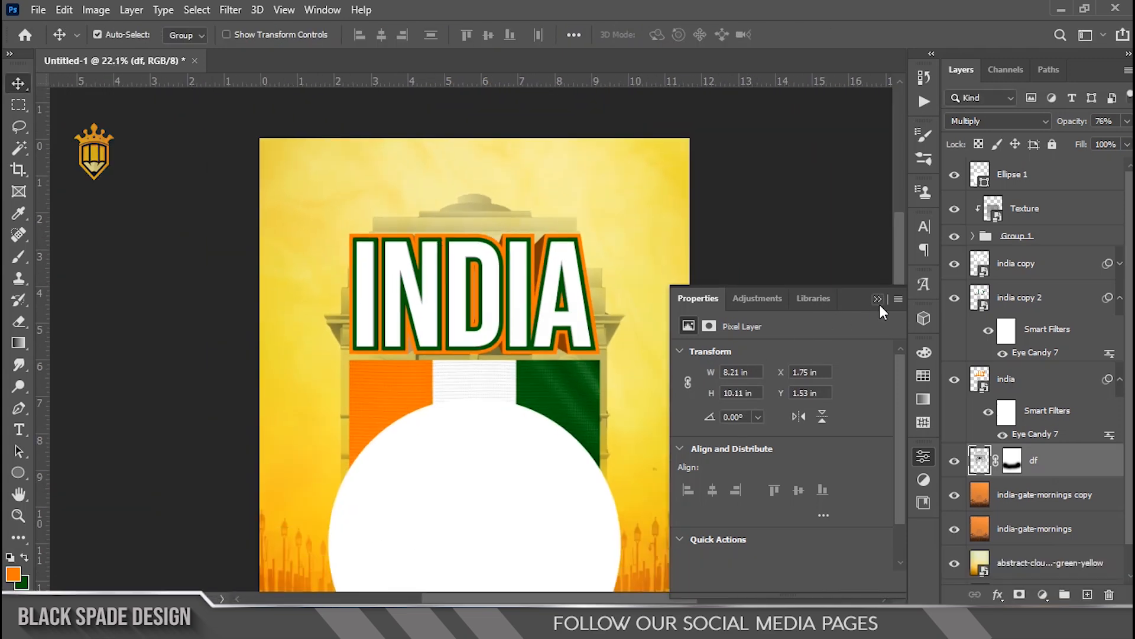
Step: Select the white circle, move it down toward the bottom and shrink it to about 98% from its centre
click(877, 299)
scroll(514, 405, down, 1)
key(space)
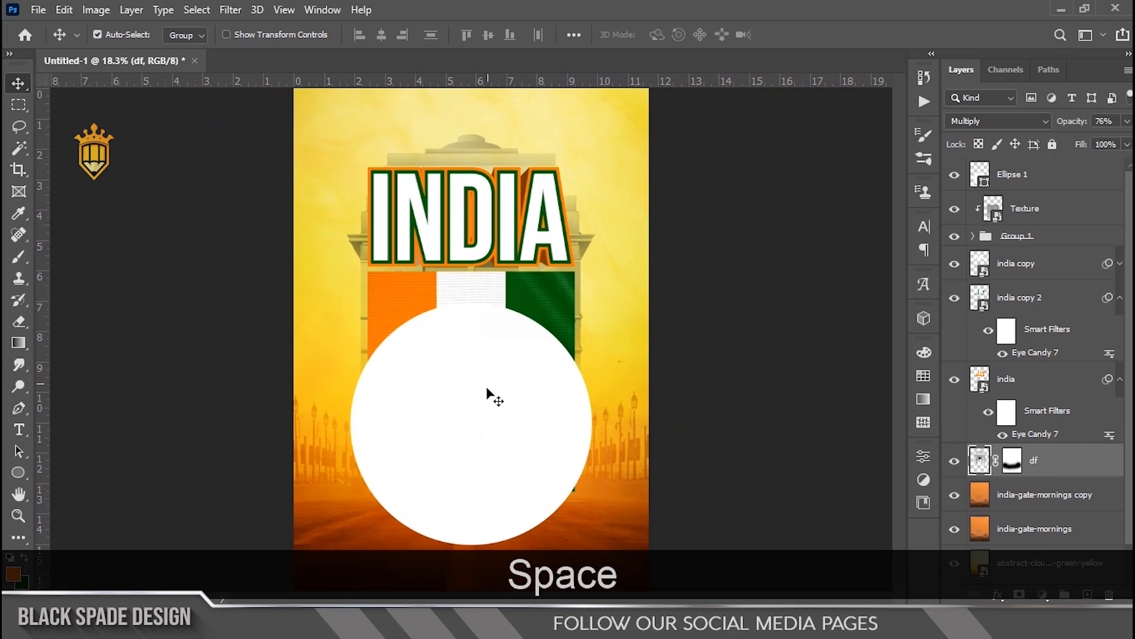
scroll(488, 389, up, 2)
right_click(461, 348)
click(482, 355)
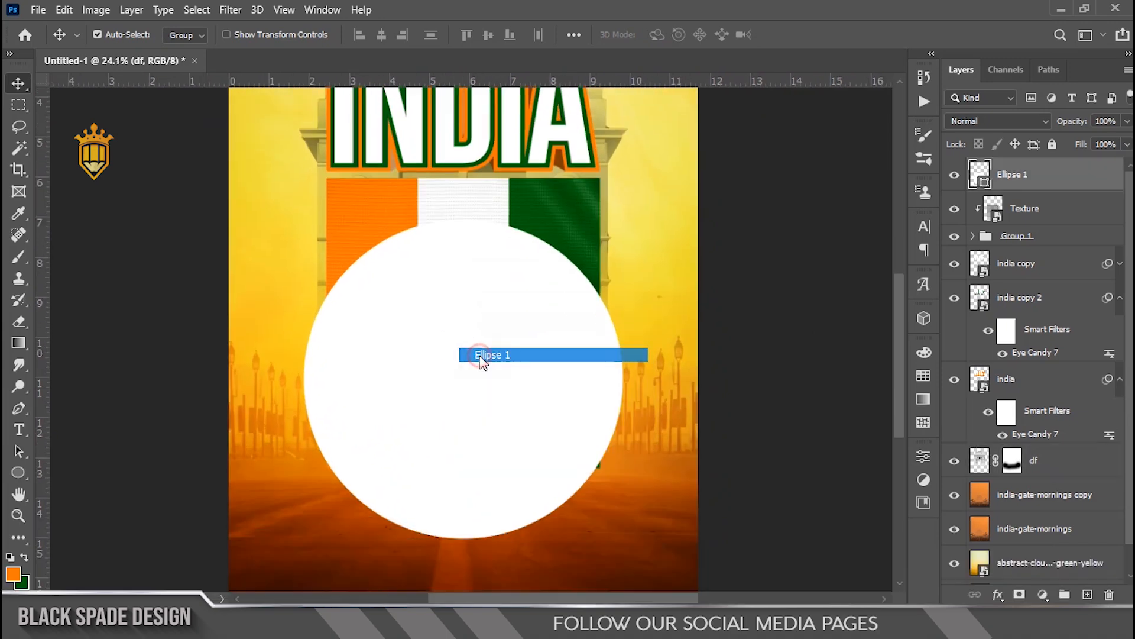
key(space)
scroll(431, 354, up, 1)
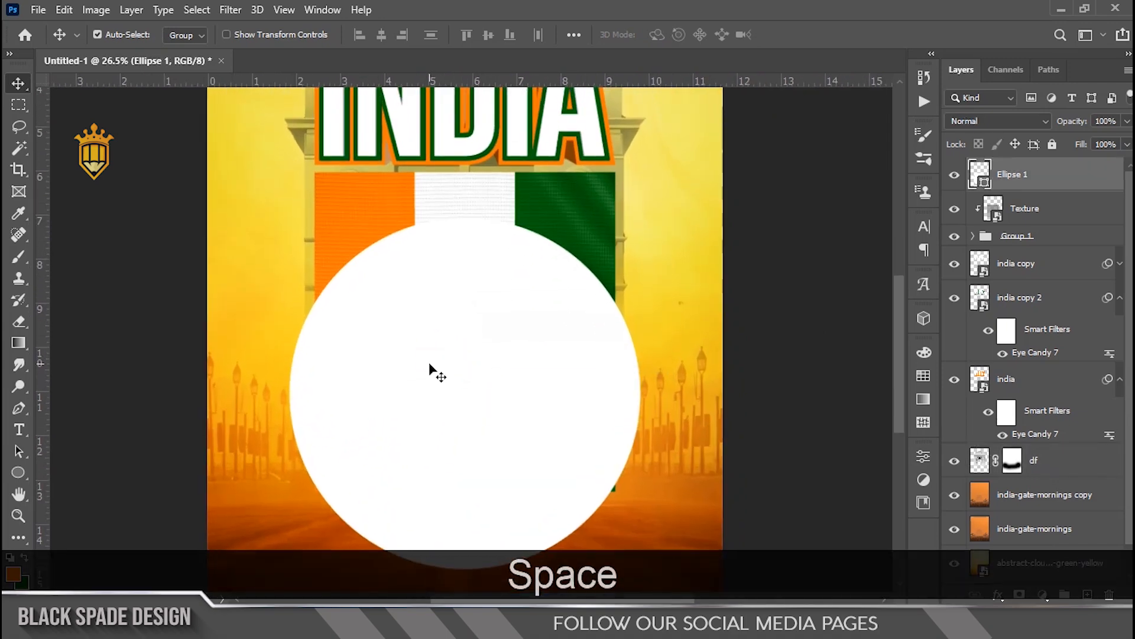
scroll(437, 373, up, 3)
drag(429, 352, 428, 399)
key(ctrl+t)
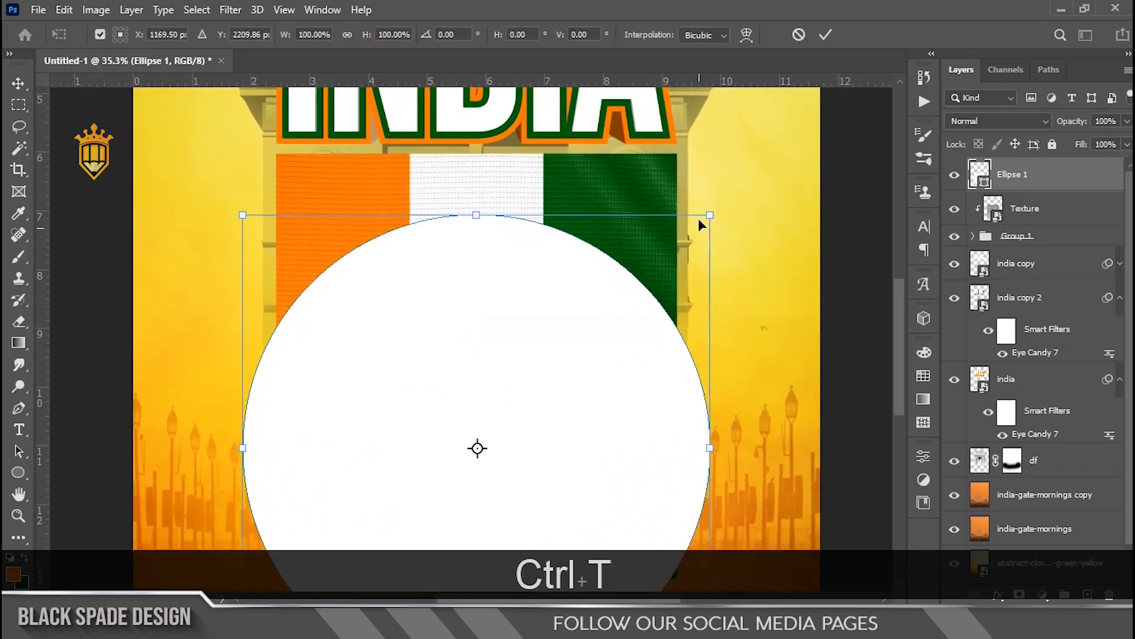
drag(709, 215, 705, 217)
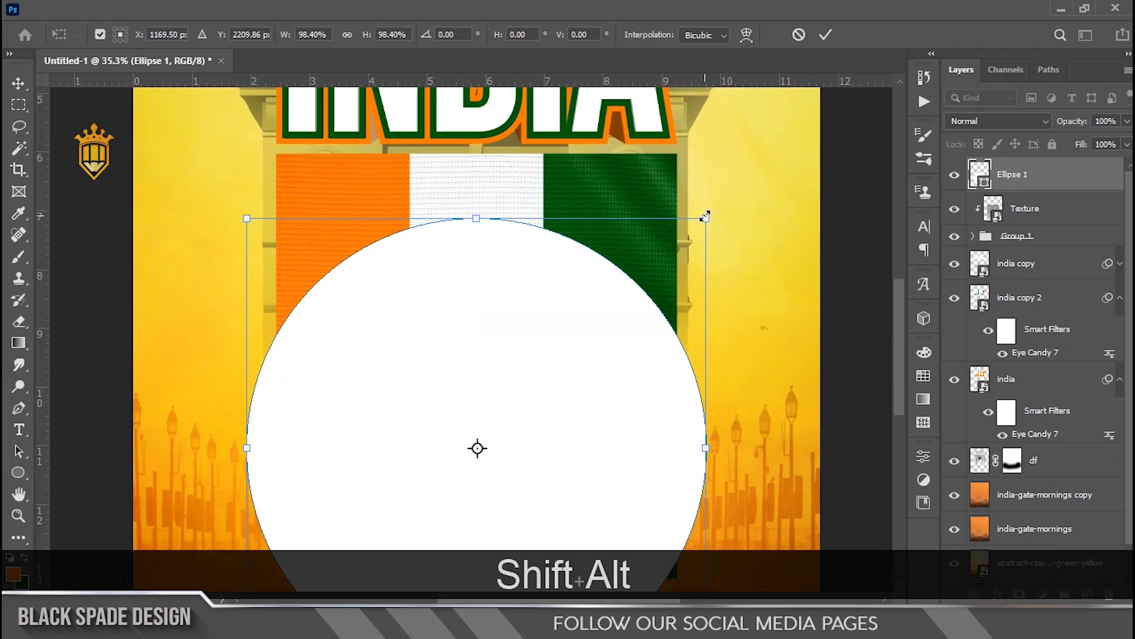
key(Return)
Step: Load the circle's selection, invert it and add it as a layer mask on Group 1 to hide the flag inside the circle
ctrl+click(982, 182)
click(999, 241)
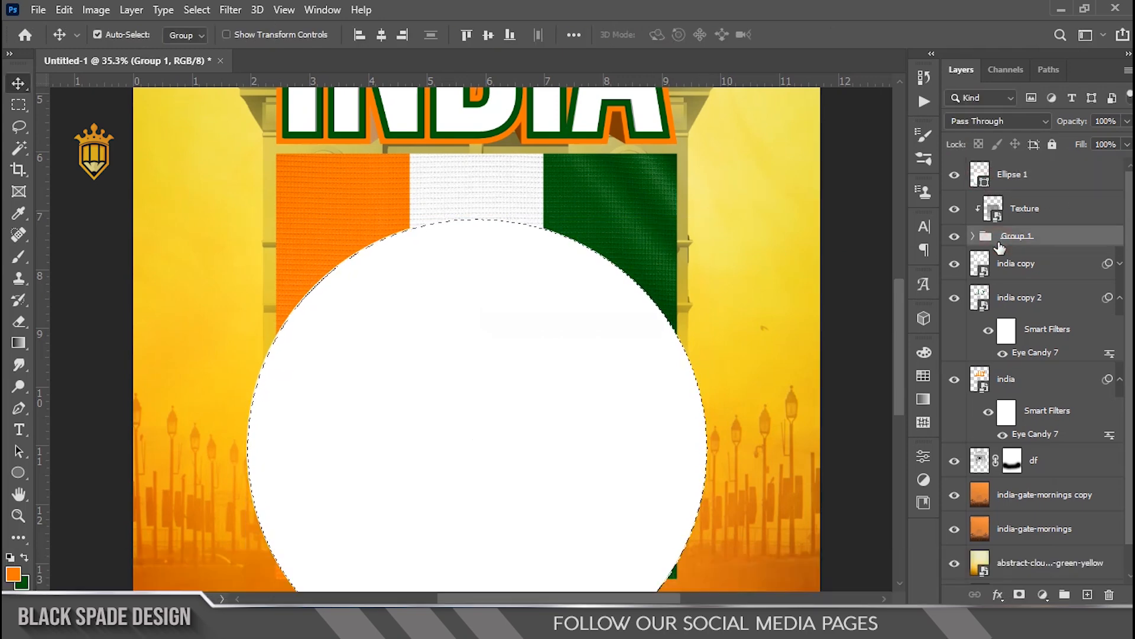
key(ctrl+shift+i)
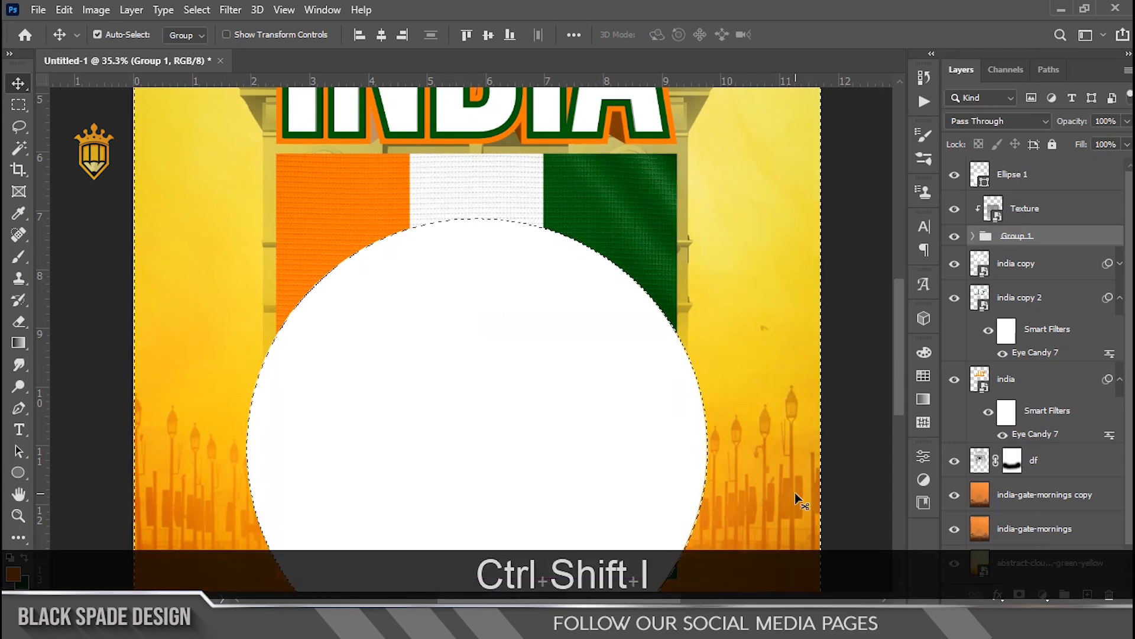
click(1018, 594)
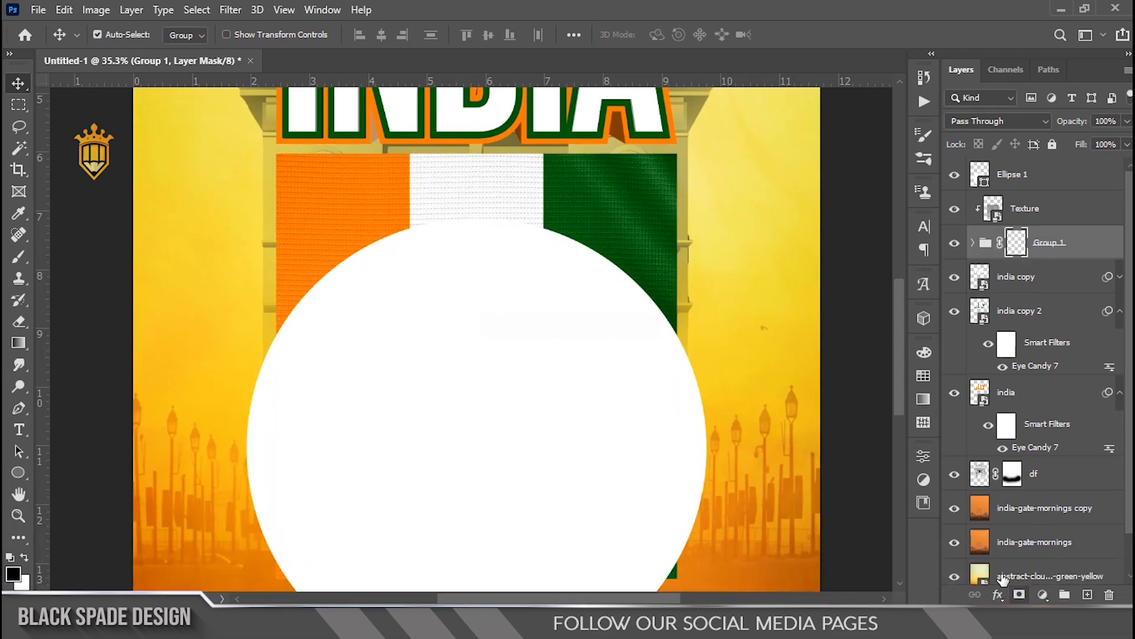
Step: Hide the circle and erase the stray flag fragments near the bottom from Group 1's mask using a Lasso selection
click(954, 174)
scroll(529, 323, down, 3)
scroll(480, 435, up, 4)
key(space)
drag(482, 436, 477, 330)
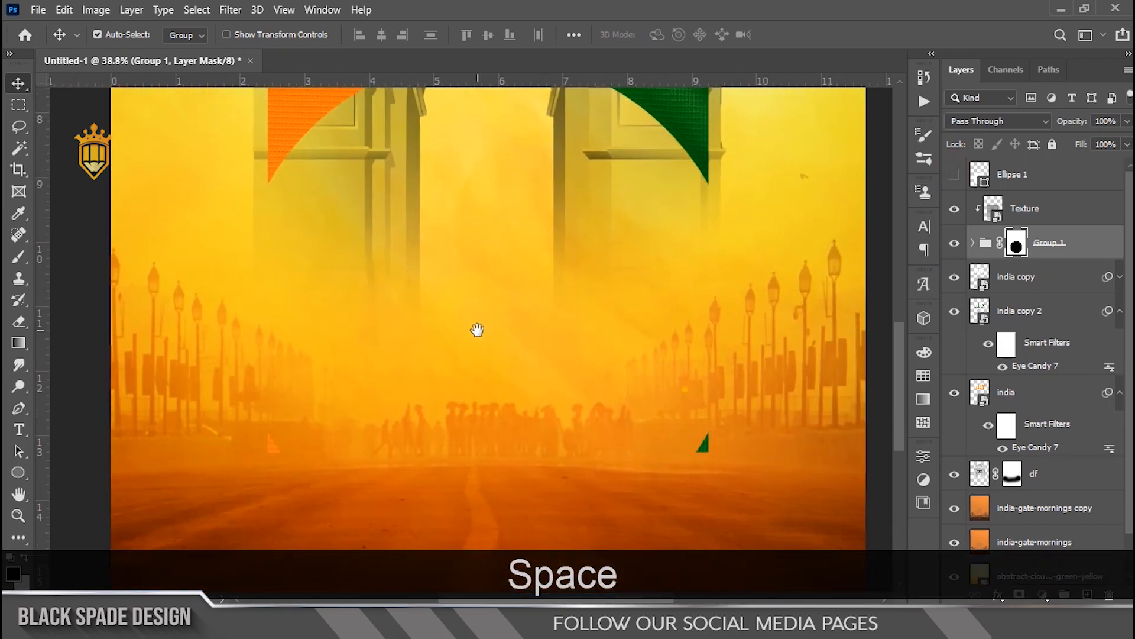
scroll(477, 330, down, 2)
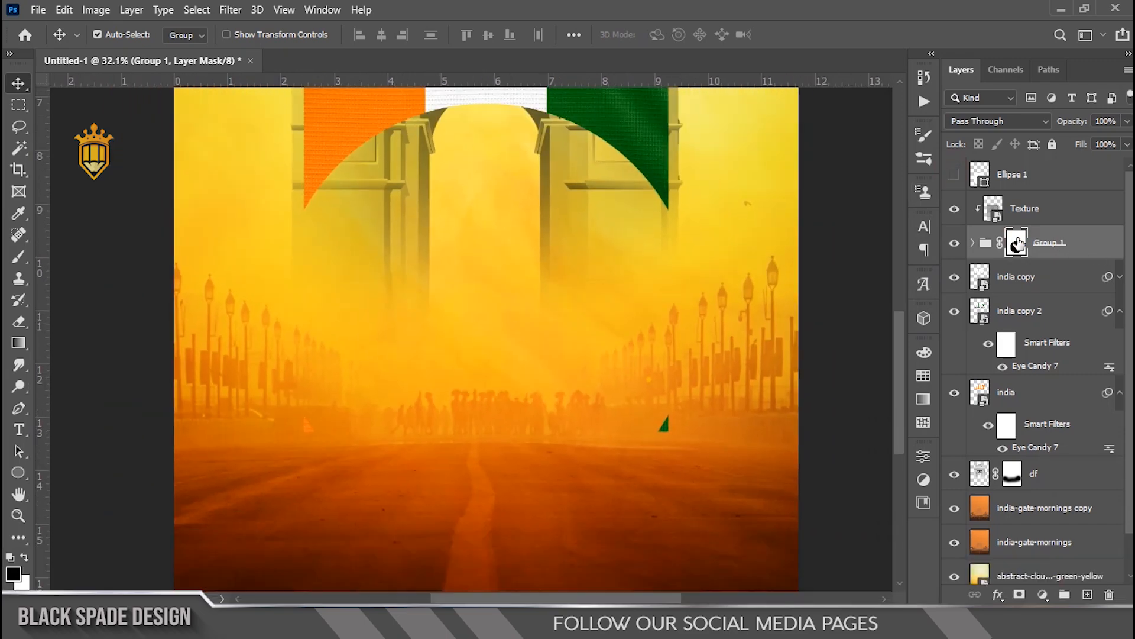
scroll(337, 388, up, 2)
key(space)
drag(337, 388, 367, 344)
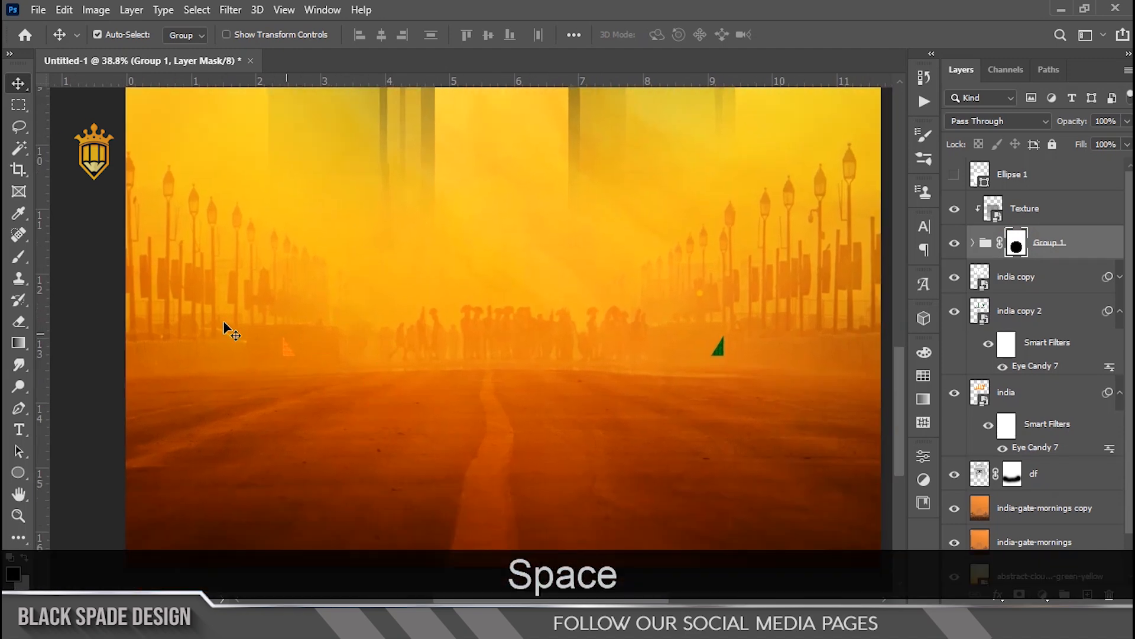
click(19, 126)
key(x)
drag(274, 408, 243, 328)
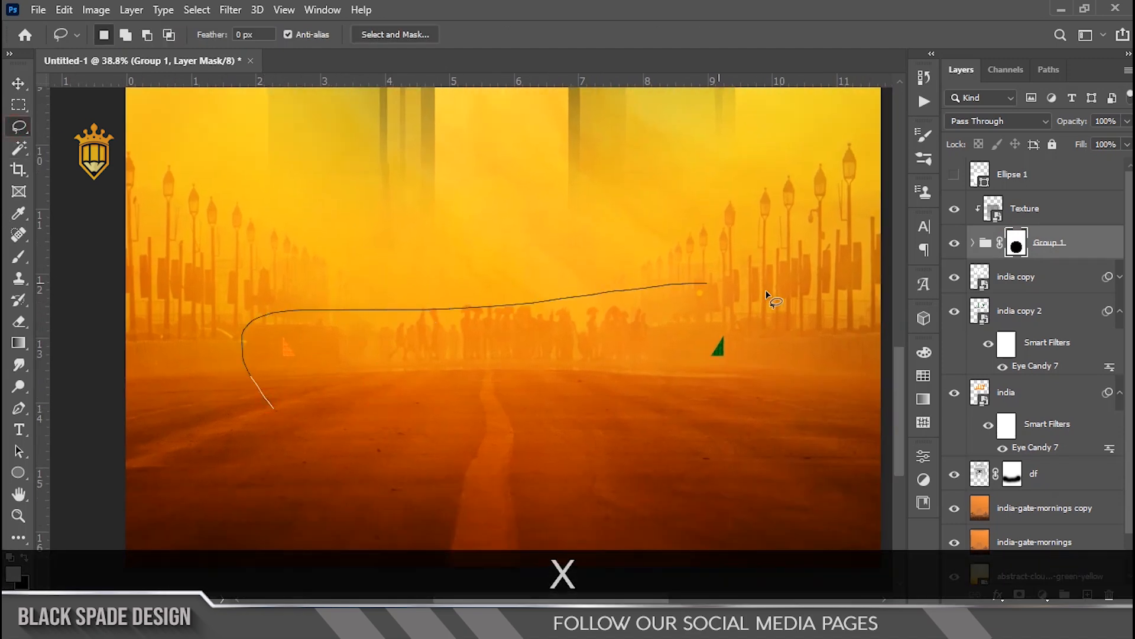
drag(756, 288, 739, 423)
key(Delete)
key(ctrl+d)
Step: Show the white circle again and set its blend mode to Overlay
scroll(490, 412, down, 2)
key(space)
drag(474, 333, 460, 431)
key(v)
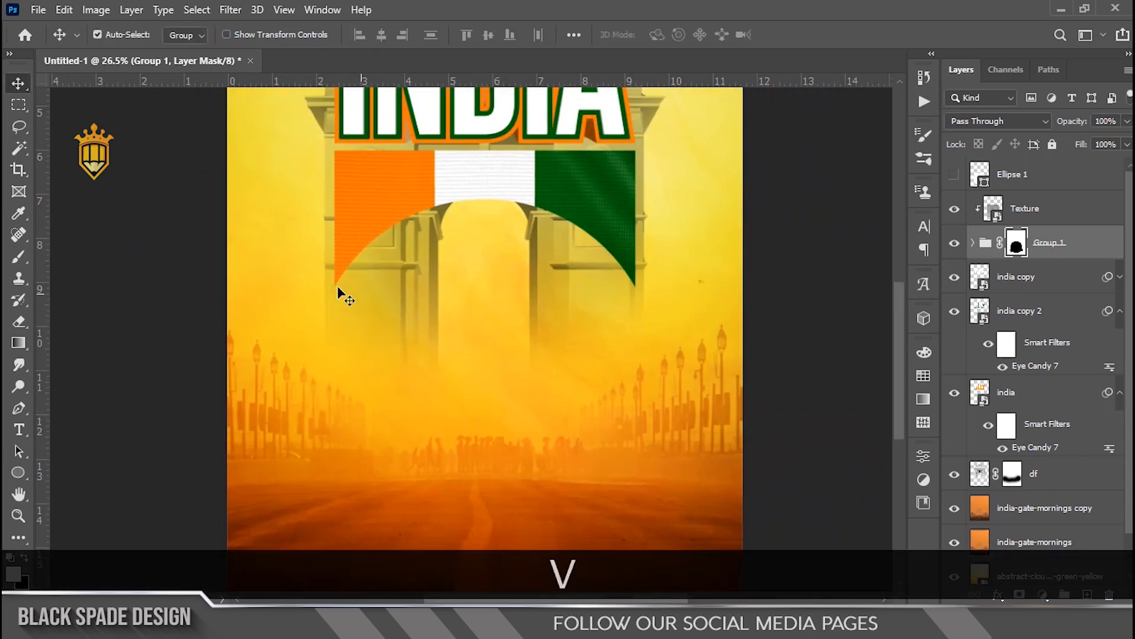
scroll(349, 299, up, 1)
click(953, 175)
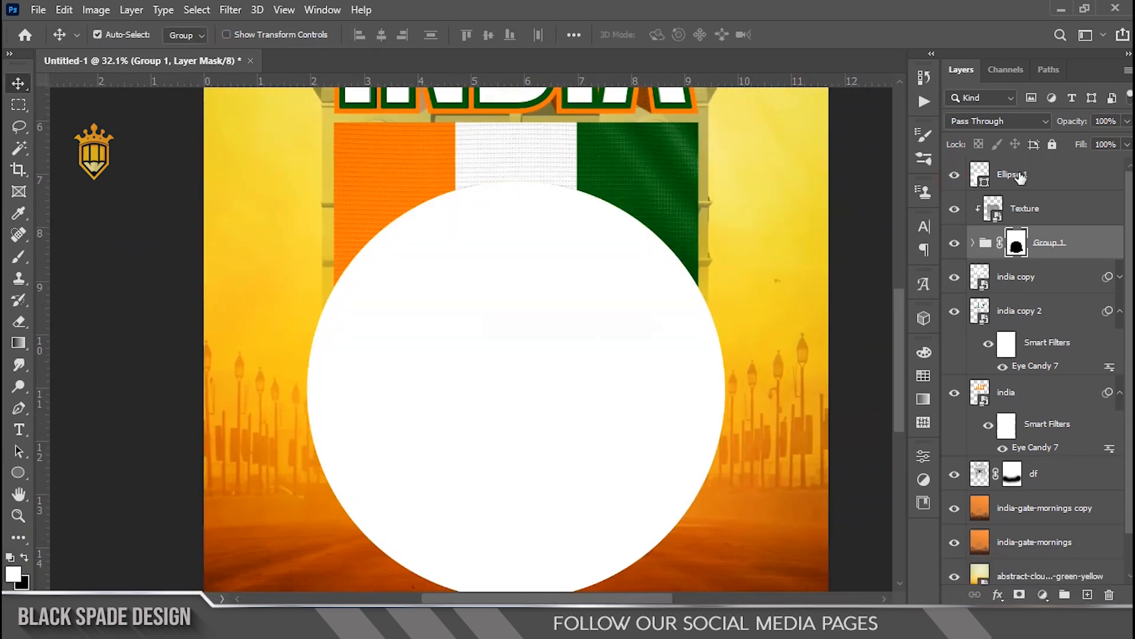
click(1020, 176)
click(962, 117)
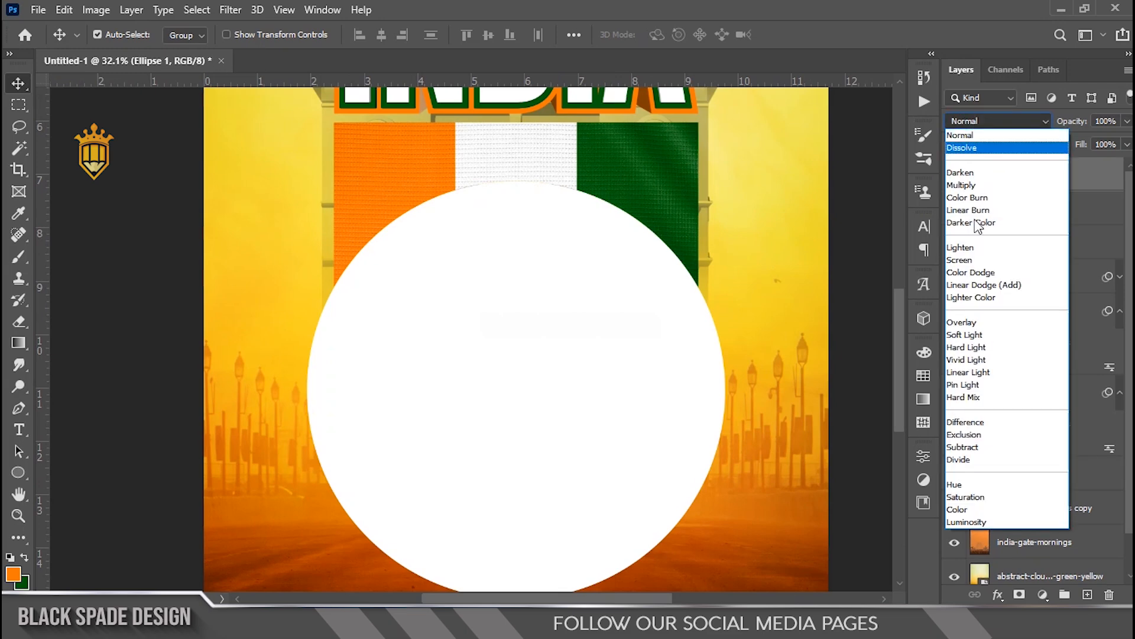
click(966, 324)
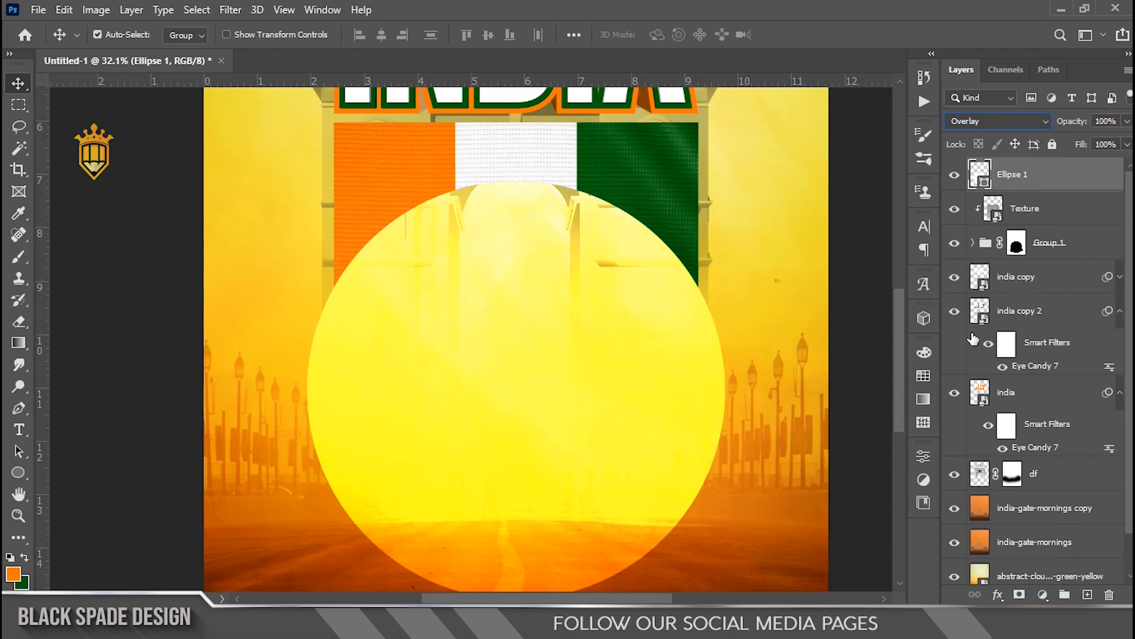
Step: Paint black on the India Gate layer's mask with a smaller brush to hide the gate inside the circle
click(1012, 475)
key(v)
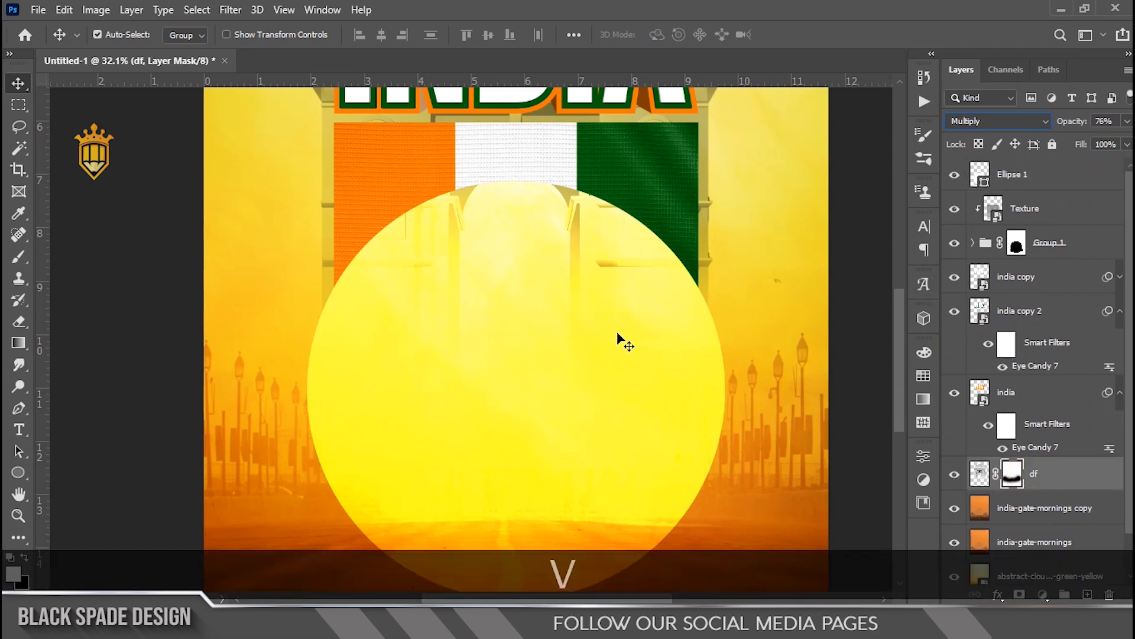
click(1063, 483)
key(b)
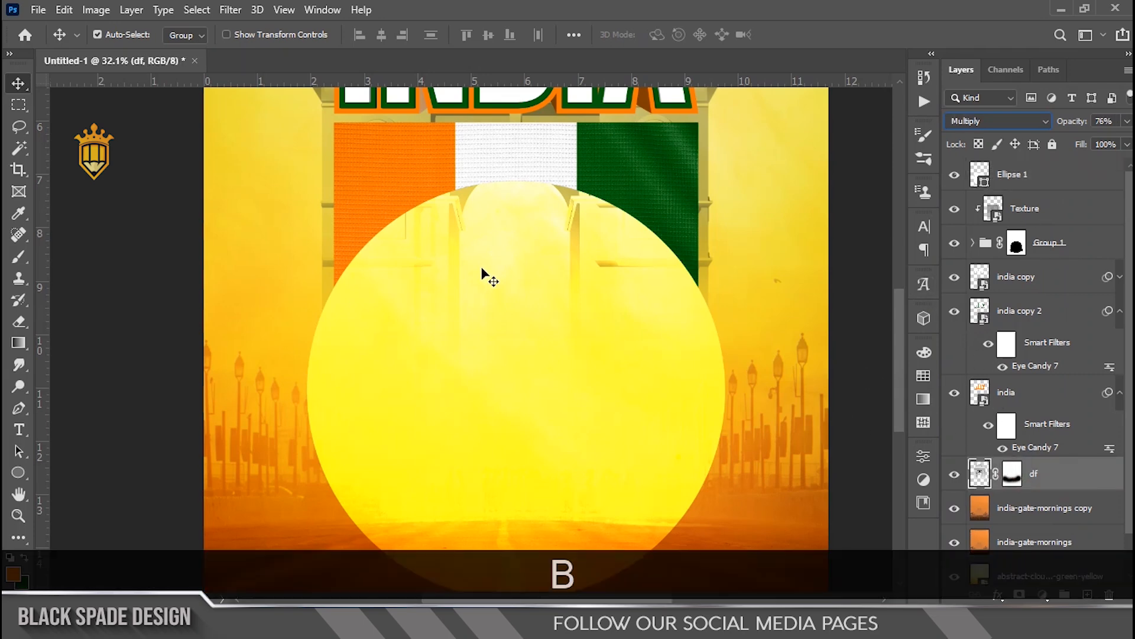
click(19, 257)
click(1007, 473)
scroll(571, 245, up, 4)
key(space)
drag(560, 256, 558, 304)
key([)
key([)
key(bracketleft)
key(bracketleft)
scroll(584, 316, up, 1)
key(x)
mouse_move(621, 312)
mouse_down()
mouse_move(453, 315)
mouse_move(340, 353)
mouse_up()
mouse_move(353, 306)
mouse_down()
mouse_move(422, 280)
mouse_move(504, 225)
mouse_move(547, 292)
mouse_move(545, 253)
mouse_up()
mouse_move(362, 343)
mouse_down()
mouse_move(379, 407)
mouse_move(453, 365)
mouse_up()
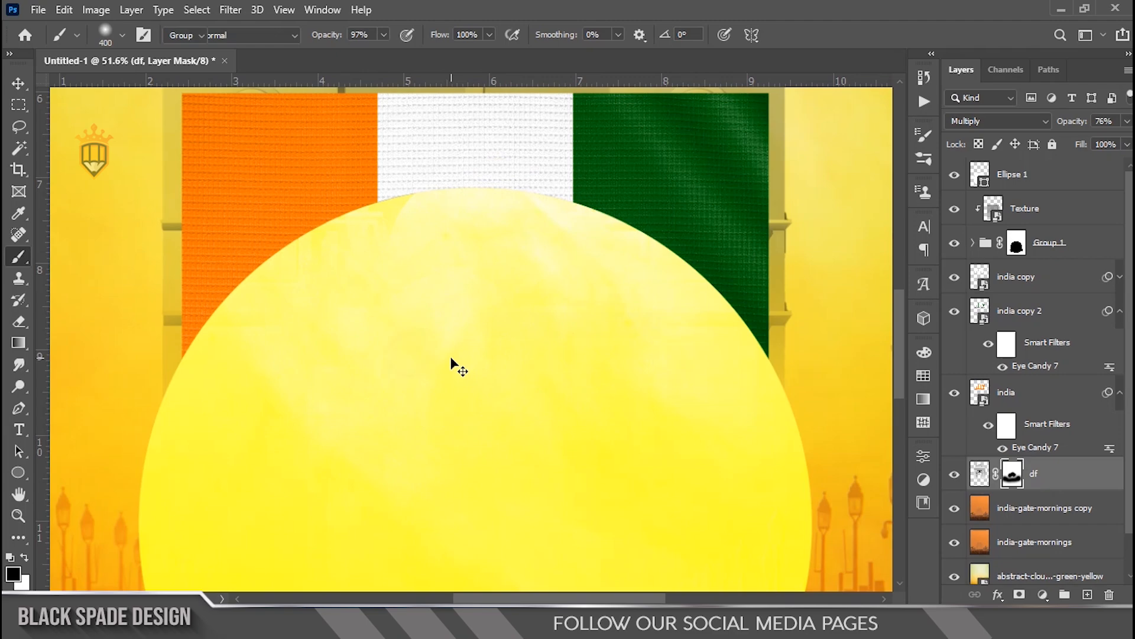
key(v)
scroll(454, 365, down, 3)
key(space)
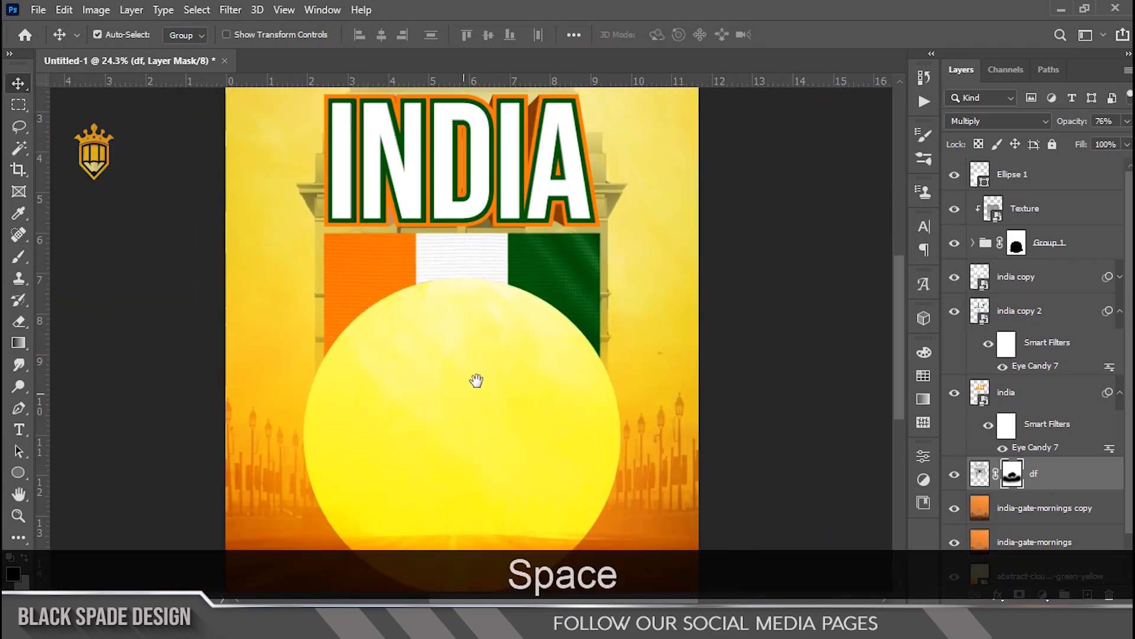
Step: Place the cha Ashoka Chakra image from the project folder above the circle, centre it and scale it to about 159%
click(1054, 188)
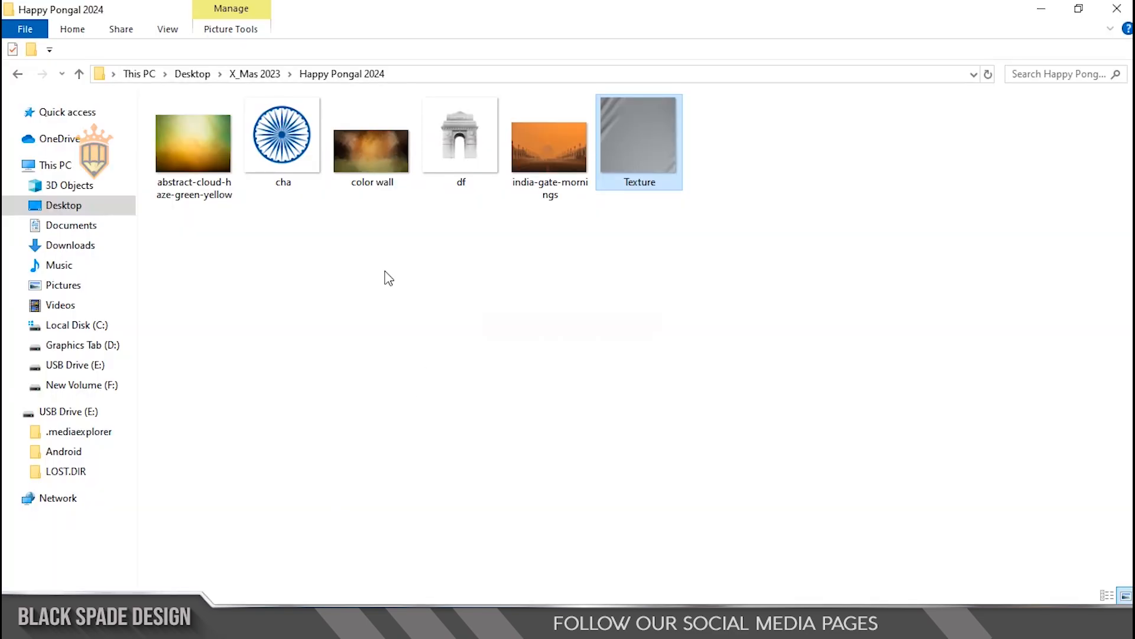
click(291, 143)
drag(290, 143, 464, 493)
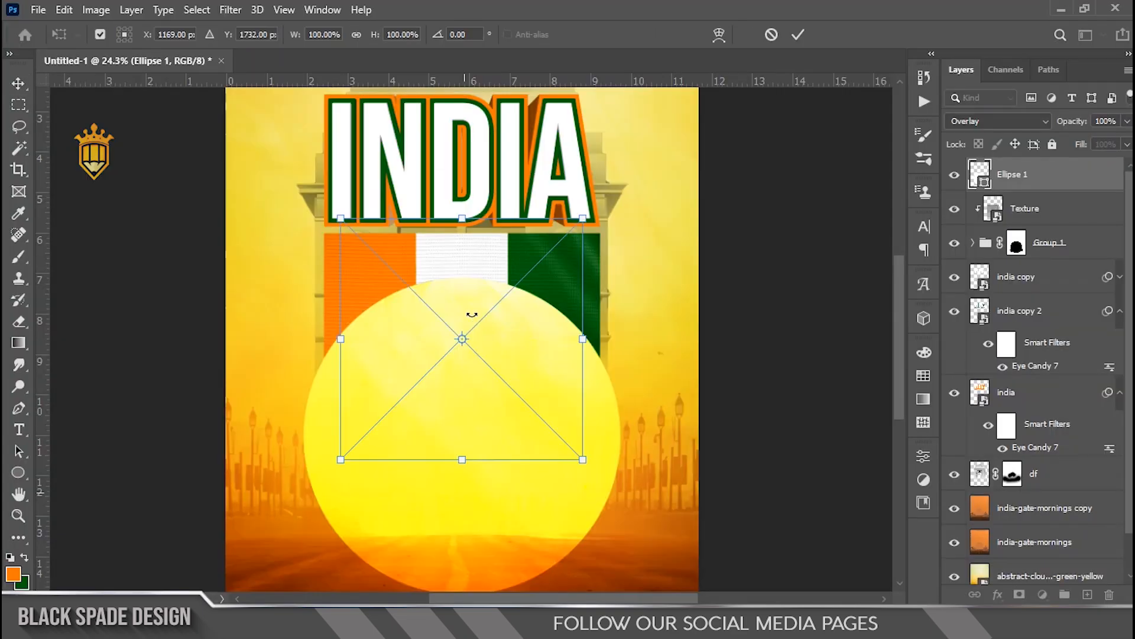
drag(471, 321, 468, 384)
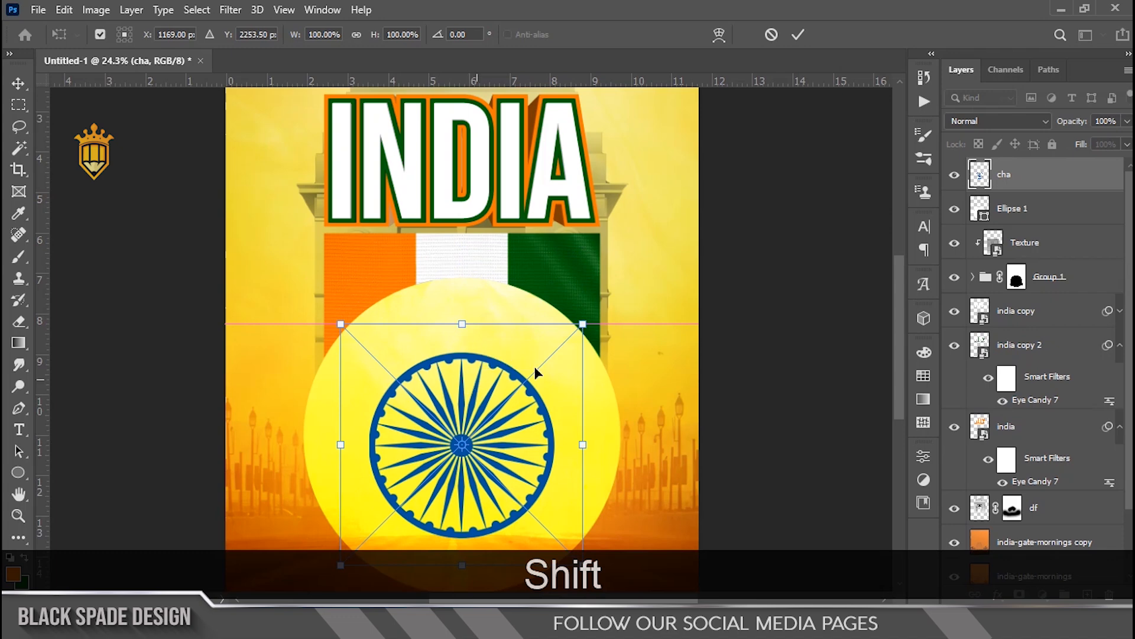
drag(584, 322, 638, 268)
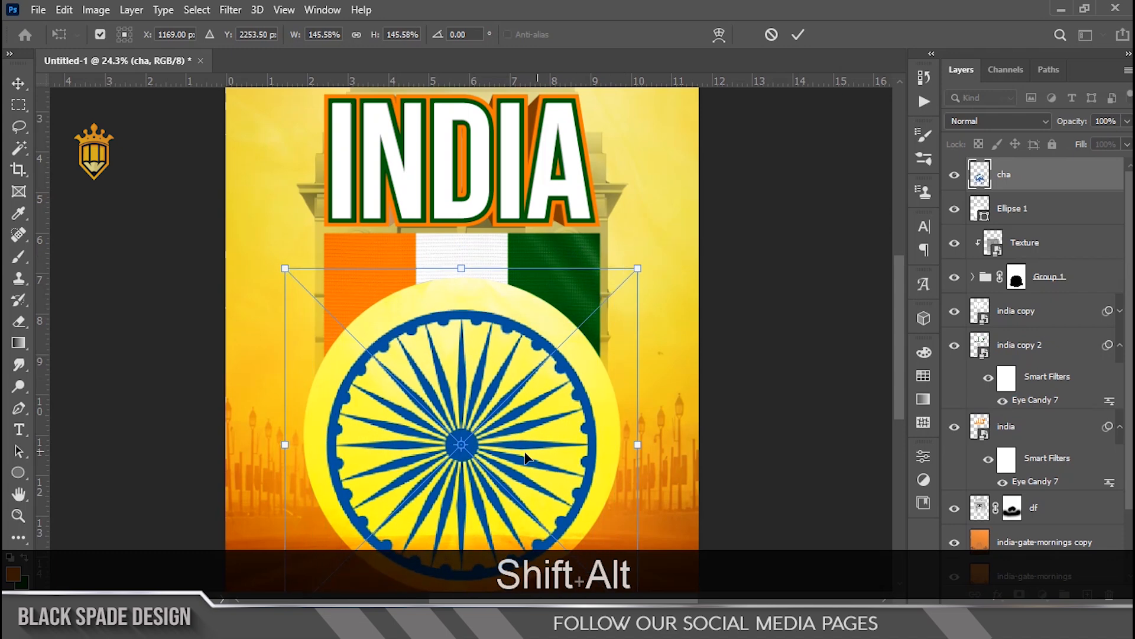
drag(526, 457, 526, 448)
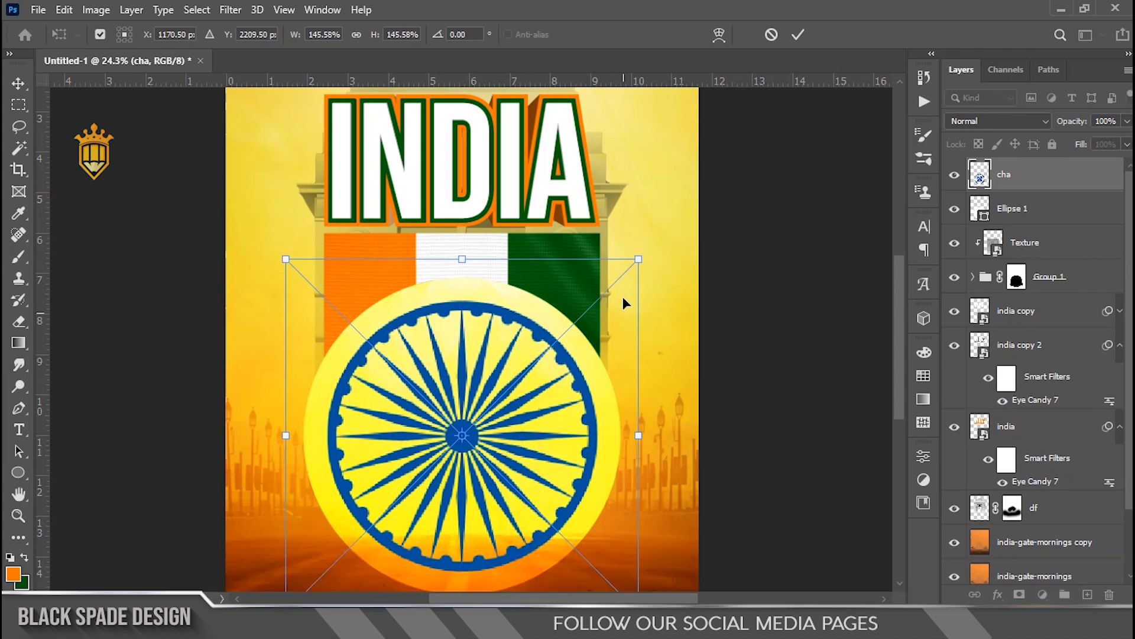
drag(636, 258, 668, 257)
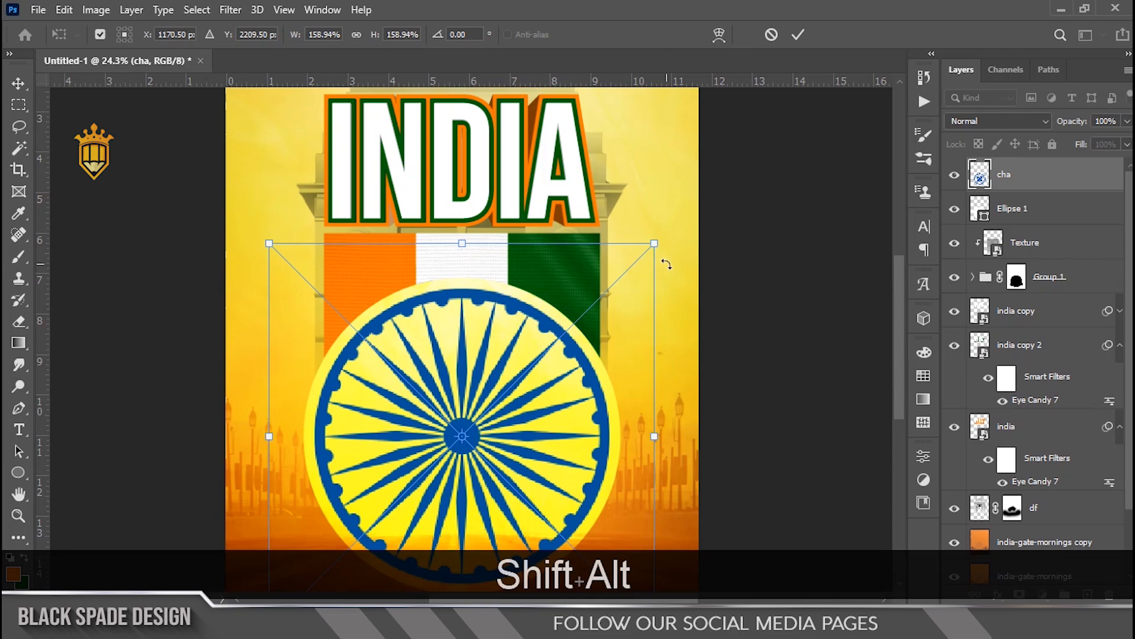
key(Return)
scroll(501, 350, down, 5)
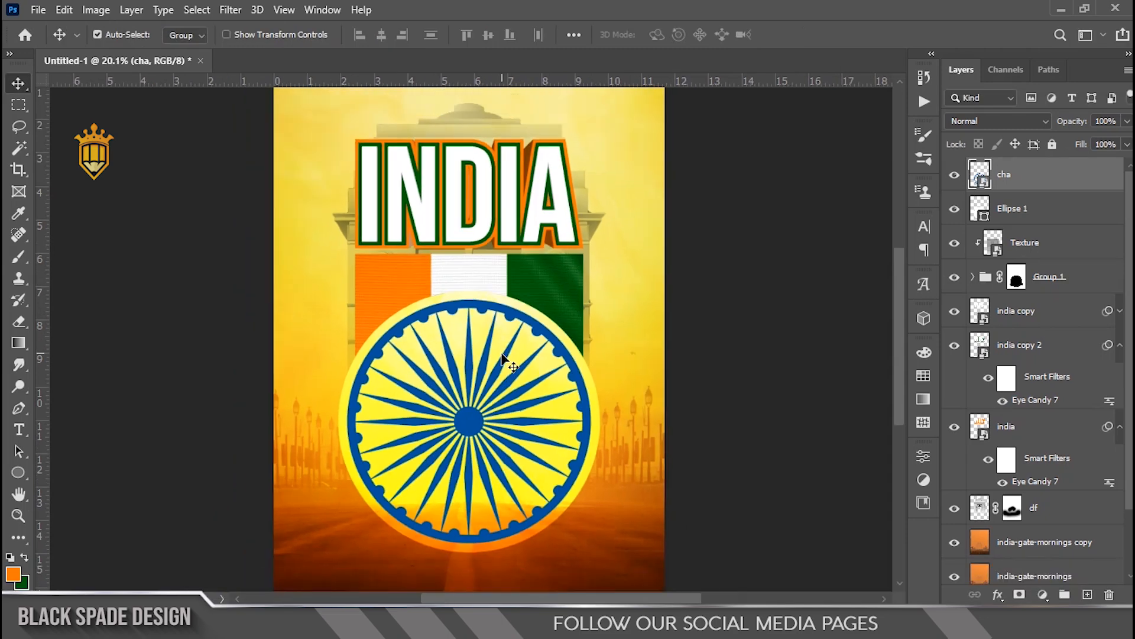
Step: Add a Gradient Overlay style to the cha Ashoka Chakra layer with a dark blue gradient at a 73° angle
scroll(459, 463, up, 9)
key(space)
drag(459, 452, 471, 388)
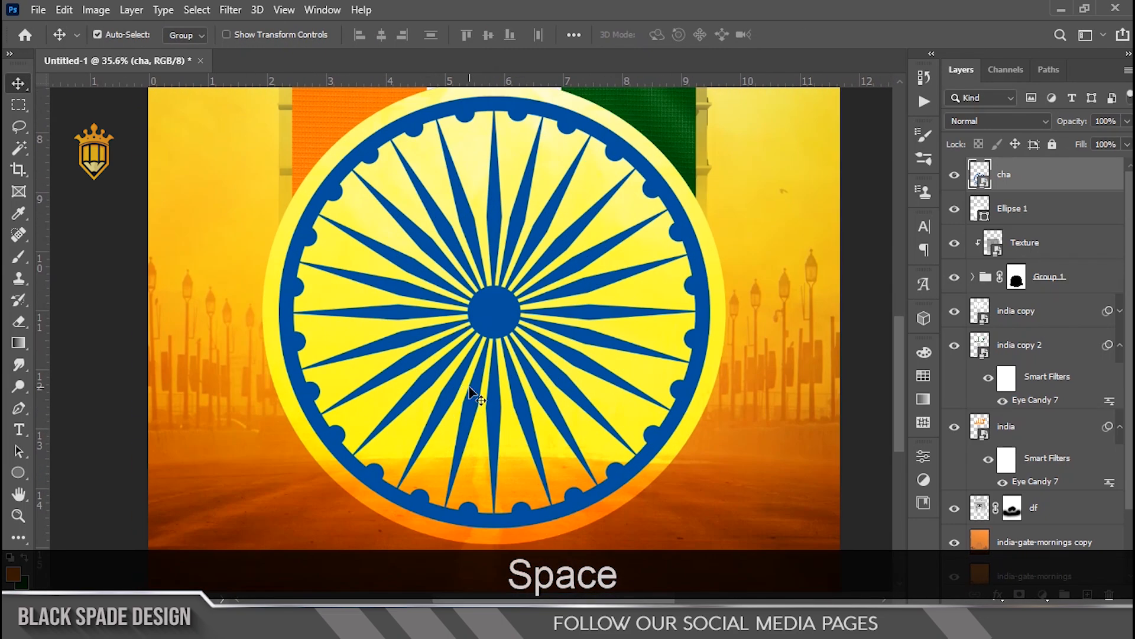
click(997, 595)
click(1032, 547)
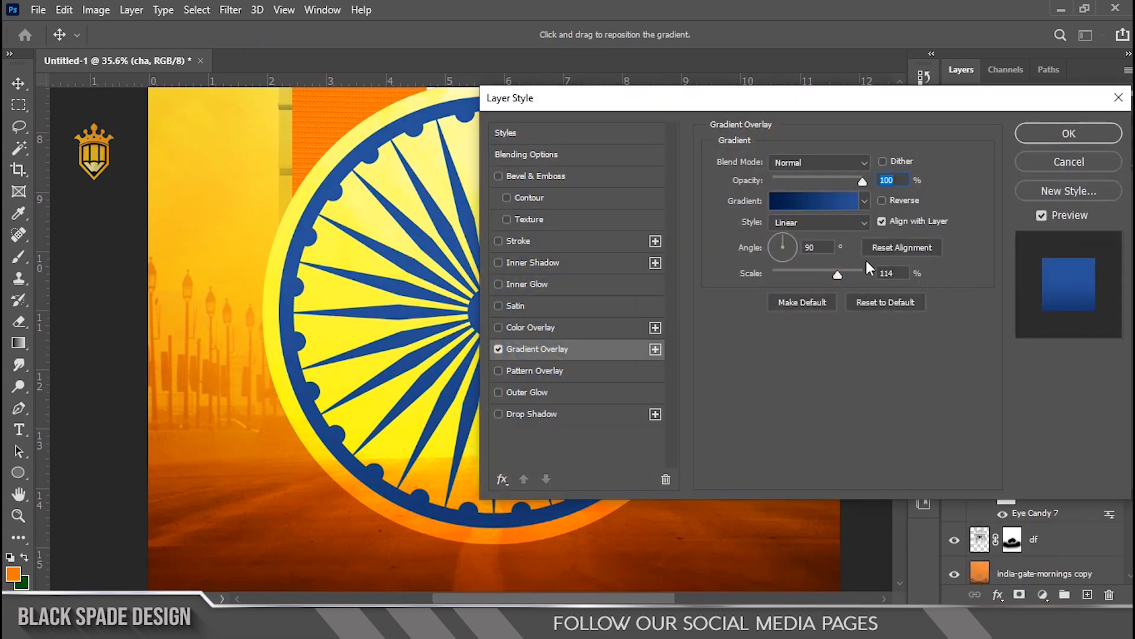
click(786, 235)
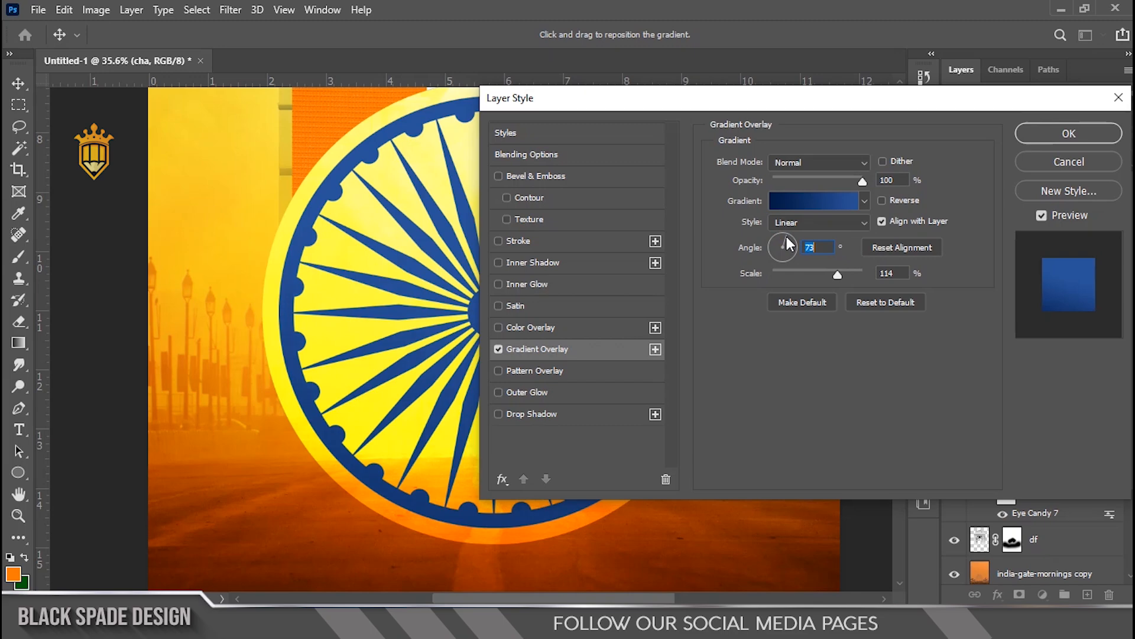
click(1055, 136)
Step: Duplicate the Texture layer and place the copy below Group 1, just above the india copy title layer
scroll(478, 317, down, 5)
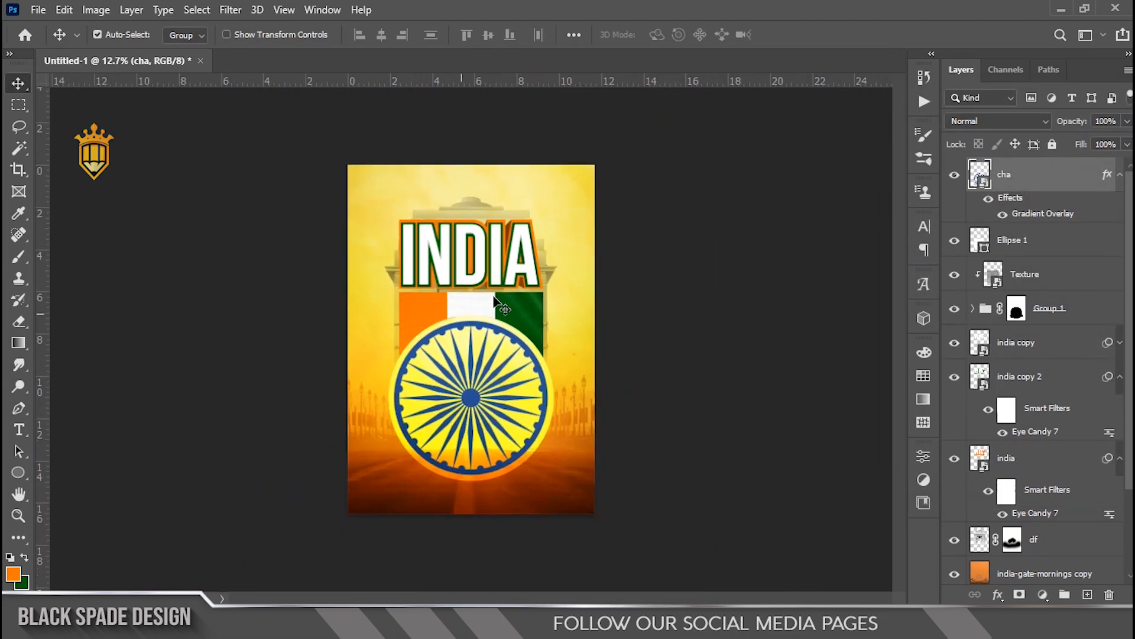
scroll(496, 312, down, 2)
scroll(470, 325, up, 8)
key(space)
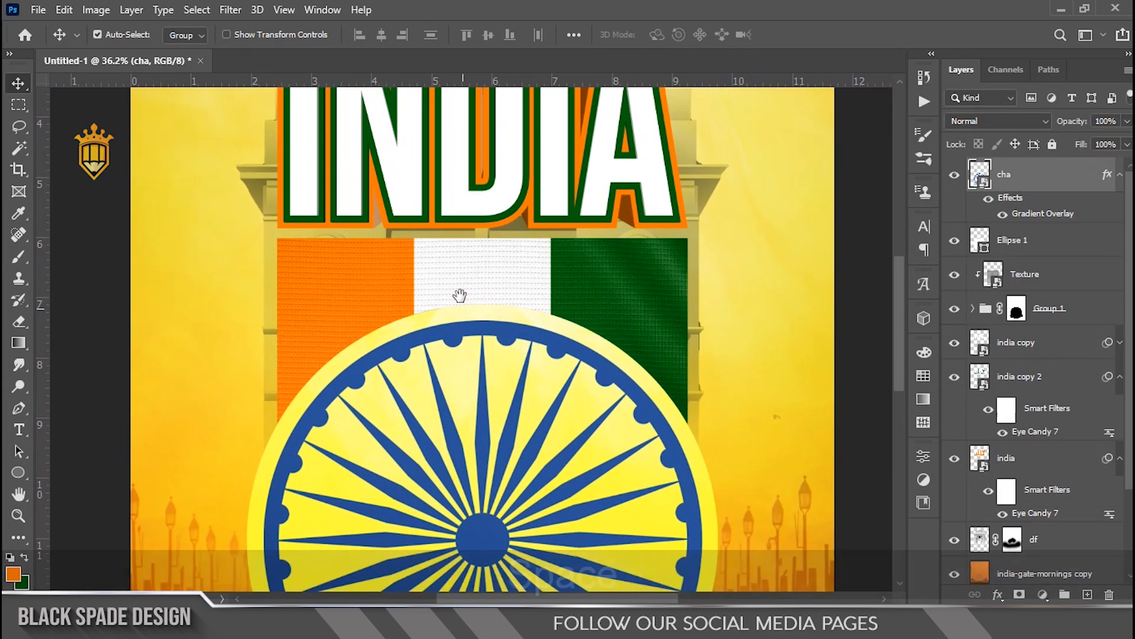
drag(461, 297, 450, 427)
right_click(578, 408)
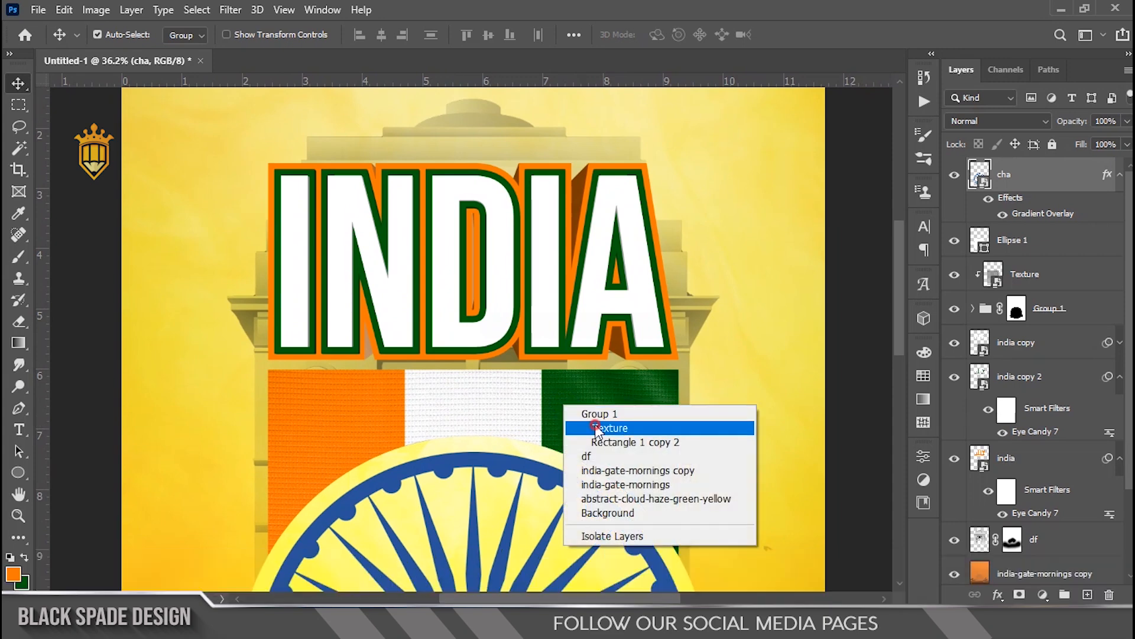
click(592, 430)
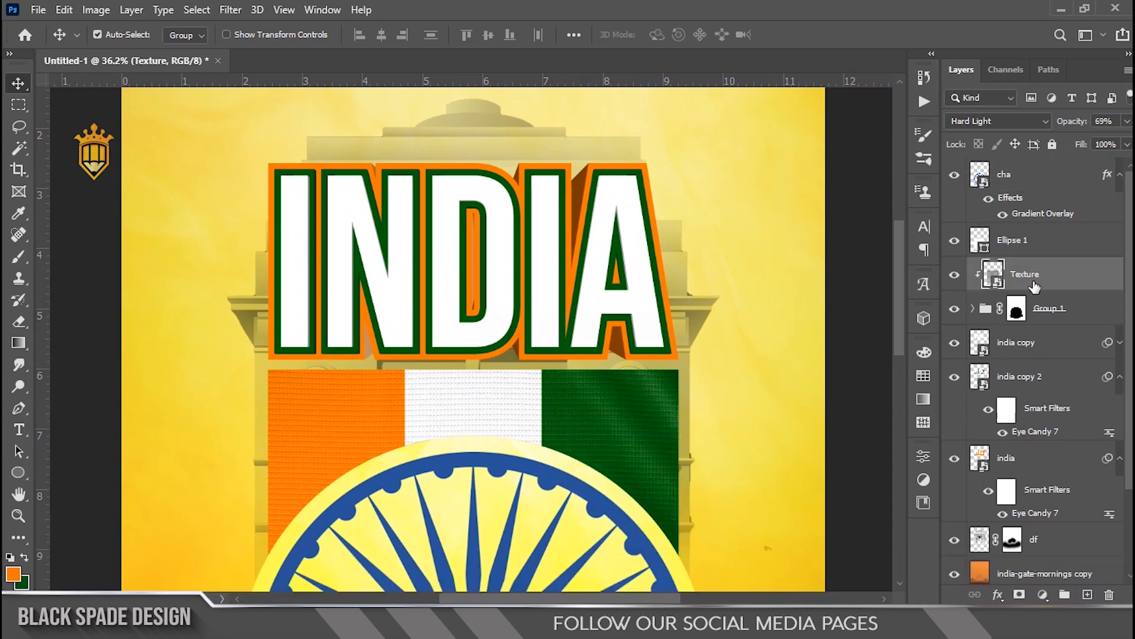
drag(1034, 281, 1036, 338)
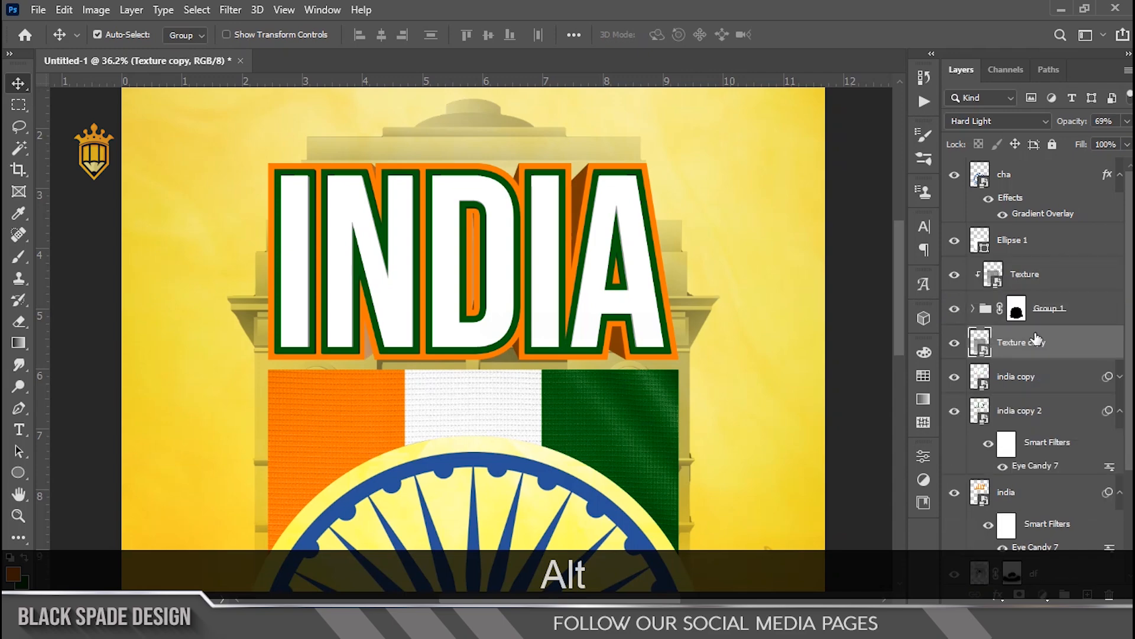
Step: Move the Texture copy layer up so it covers the INDIA title
scroll(508, 353, down, 4)
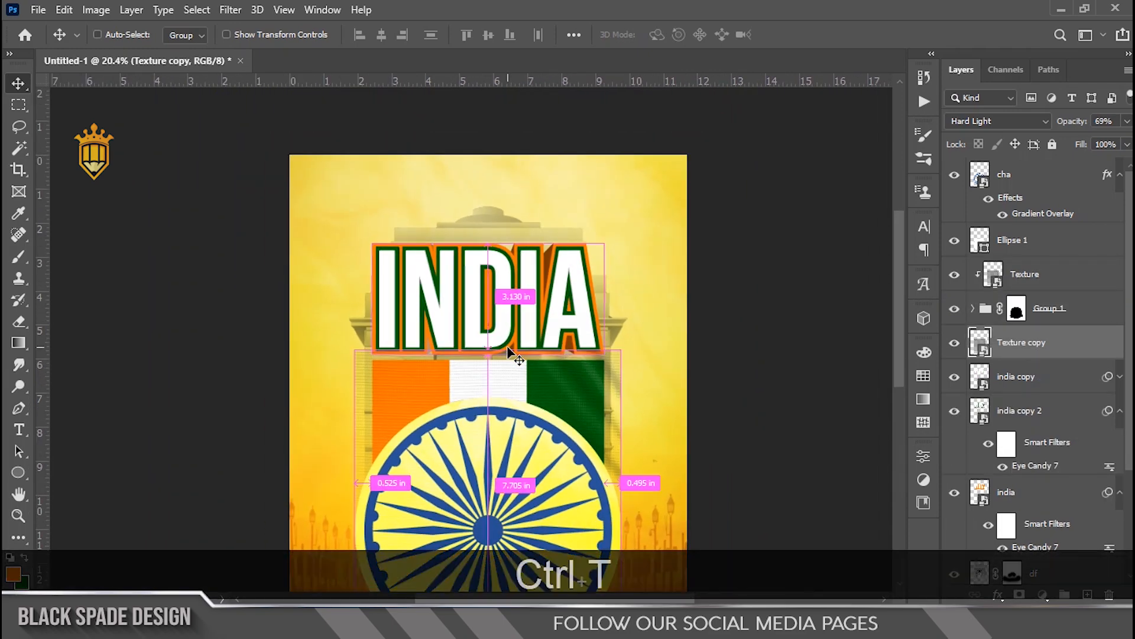
key(ctrl+t)
drag(485, 414, 477, 278)
key(Return)
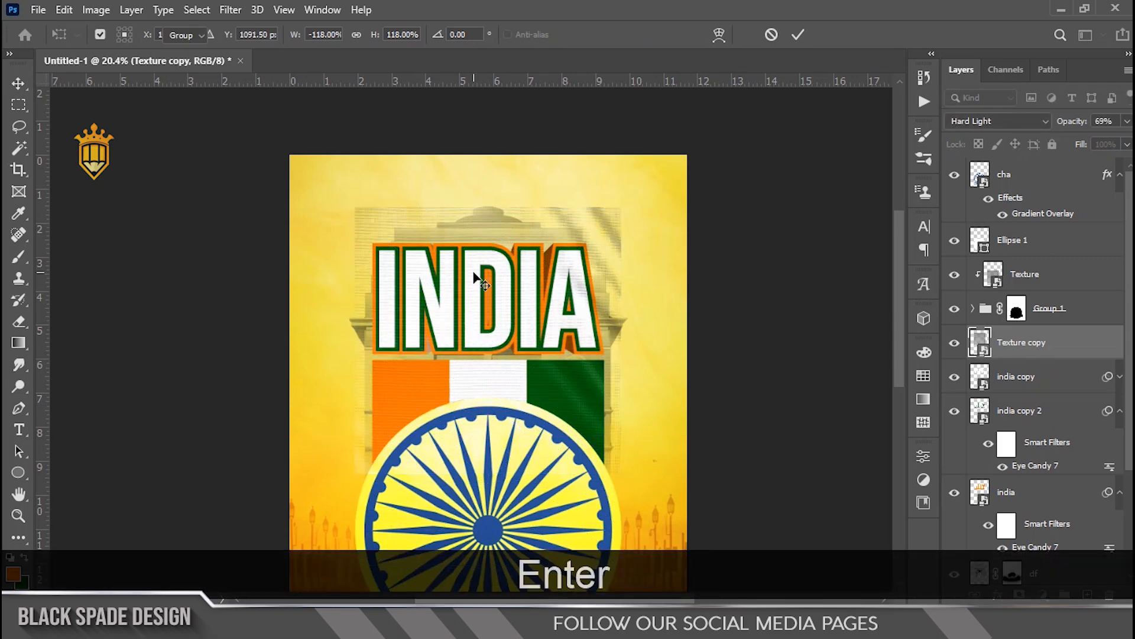
Step: Set the Texture copy layer's blend mode to Pin Light
scroll(464, 303, up, 2)
scroll(464, 303, up, 3)
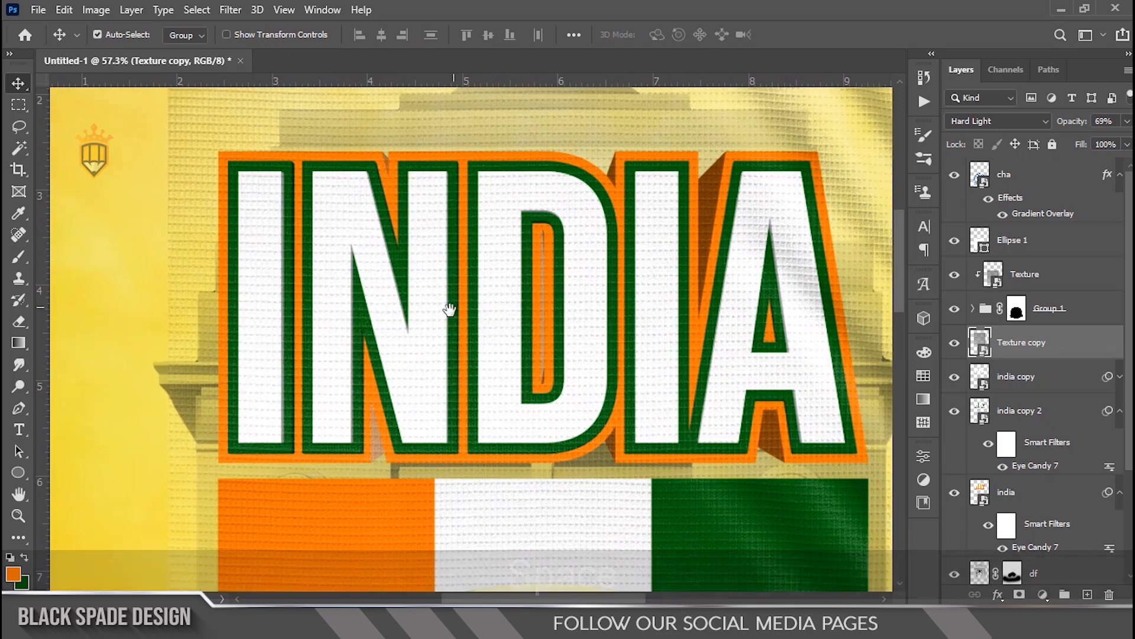
key(space)
drag(451, 309, 448, 337)
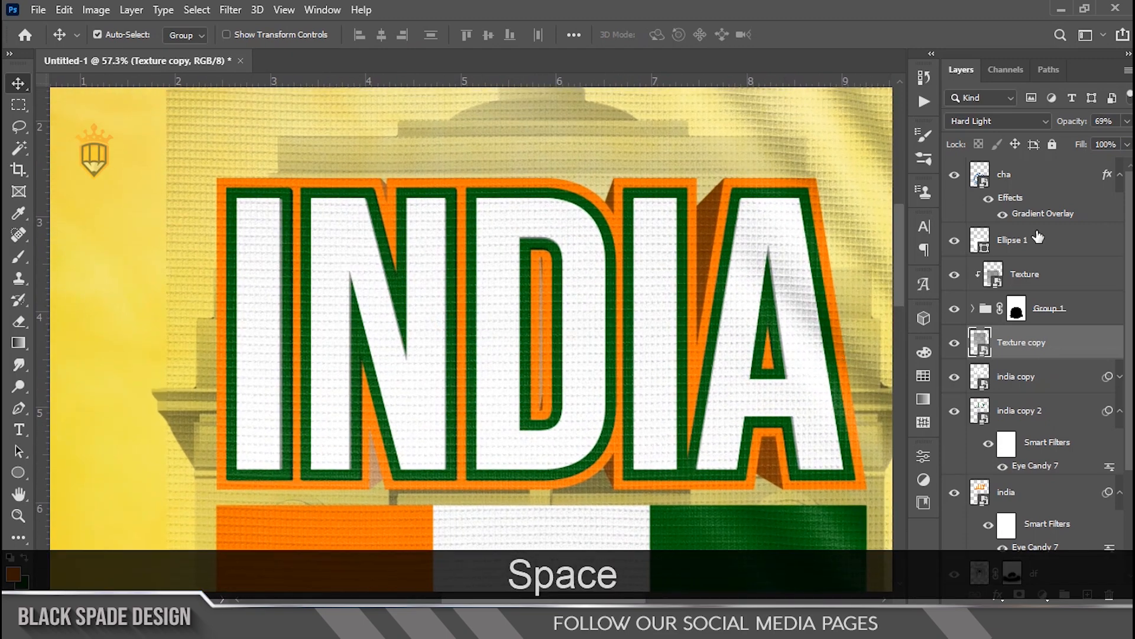
click(1013, 121)
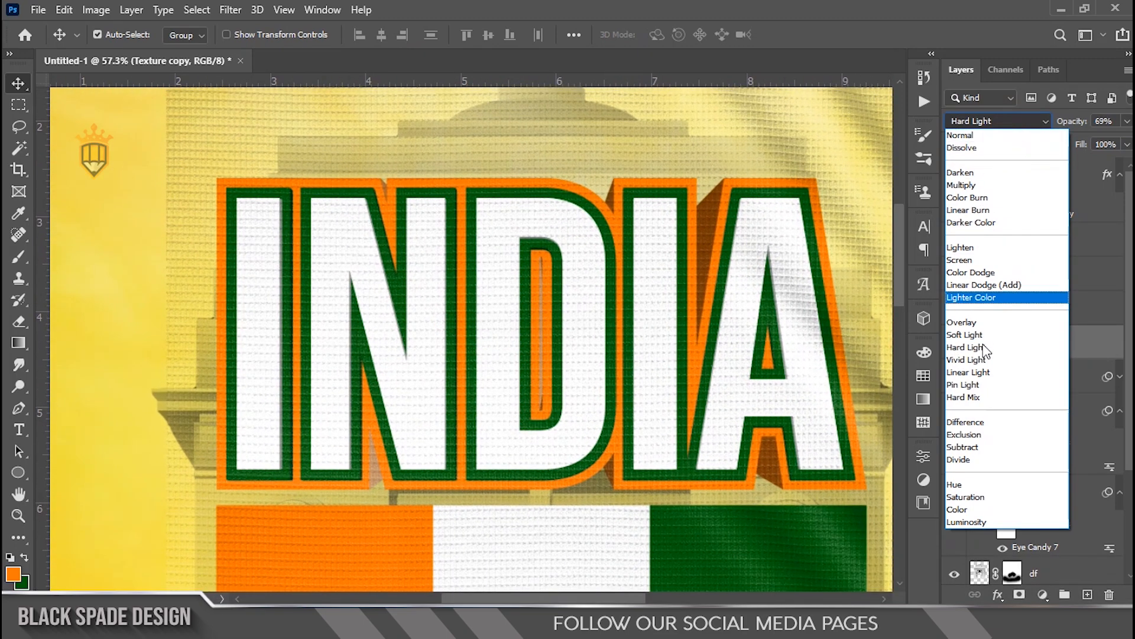
click(971, 385)
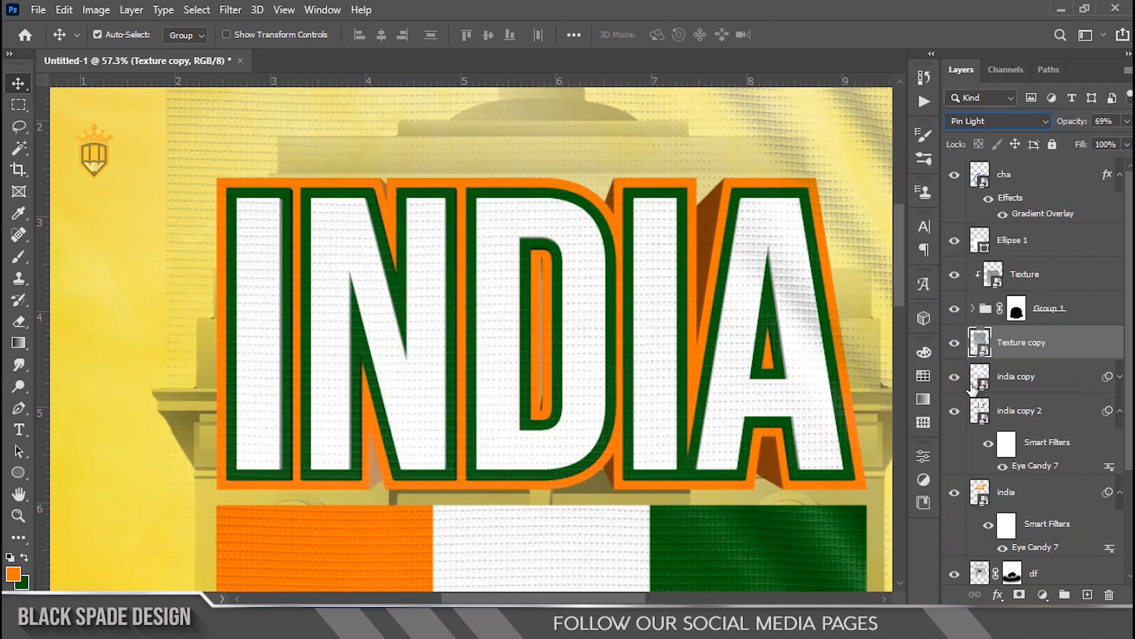
Step: Clip the Texture copy layer to the INDIA title and set its opacity to 82%
right_click(1077, 349)
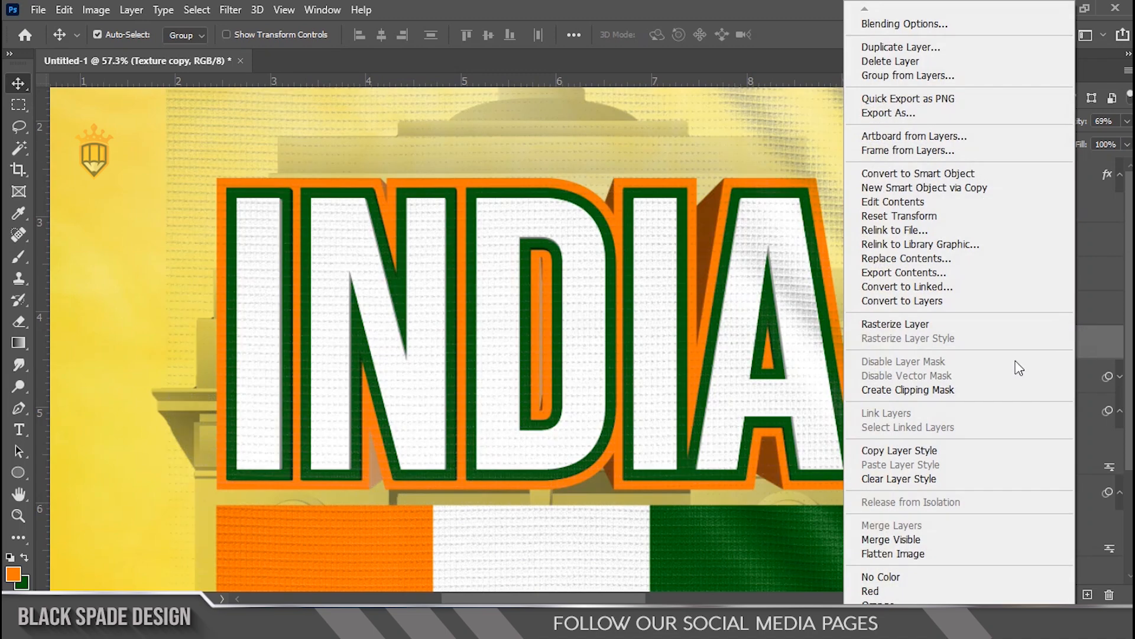
click(948, 389)
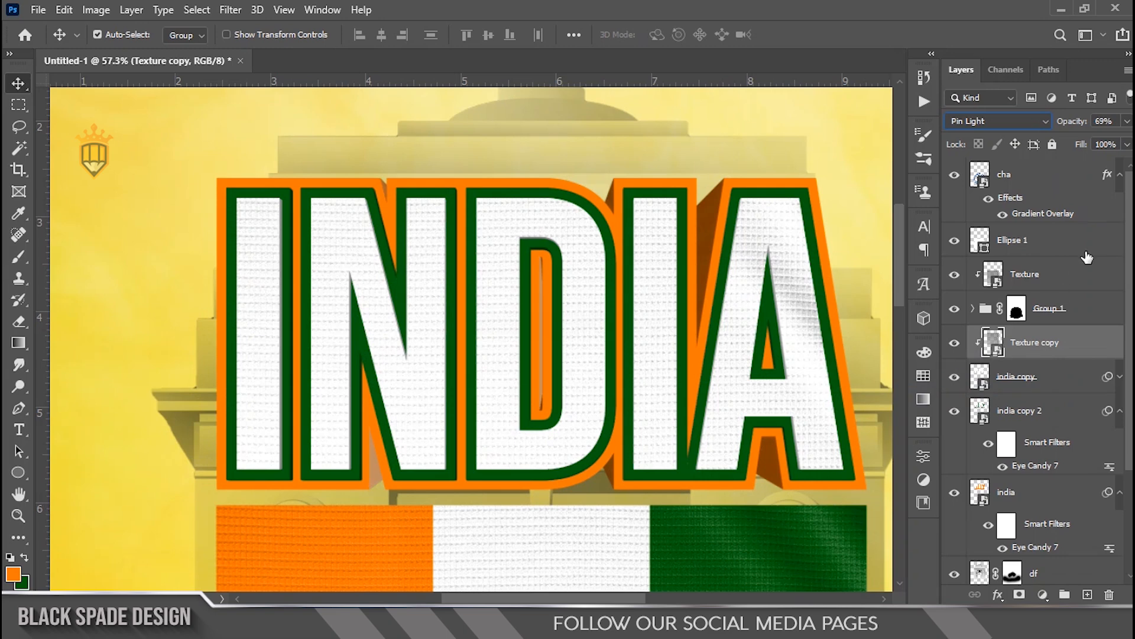
text(82)
key(Return)
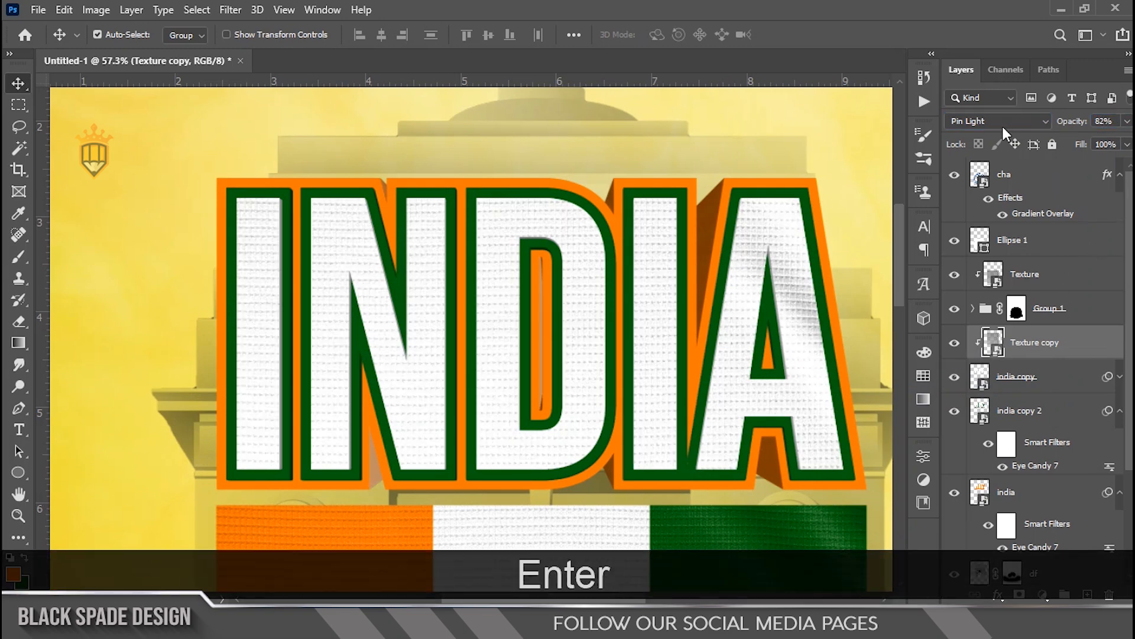
Step: Scale the clipped texture slightly smaller over the INDIA title
key(ctrl+t)
scroll(439, 244, down, 2)
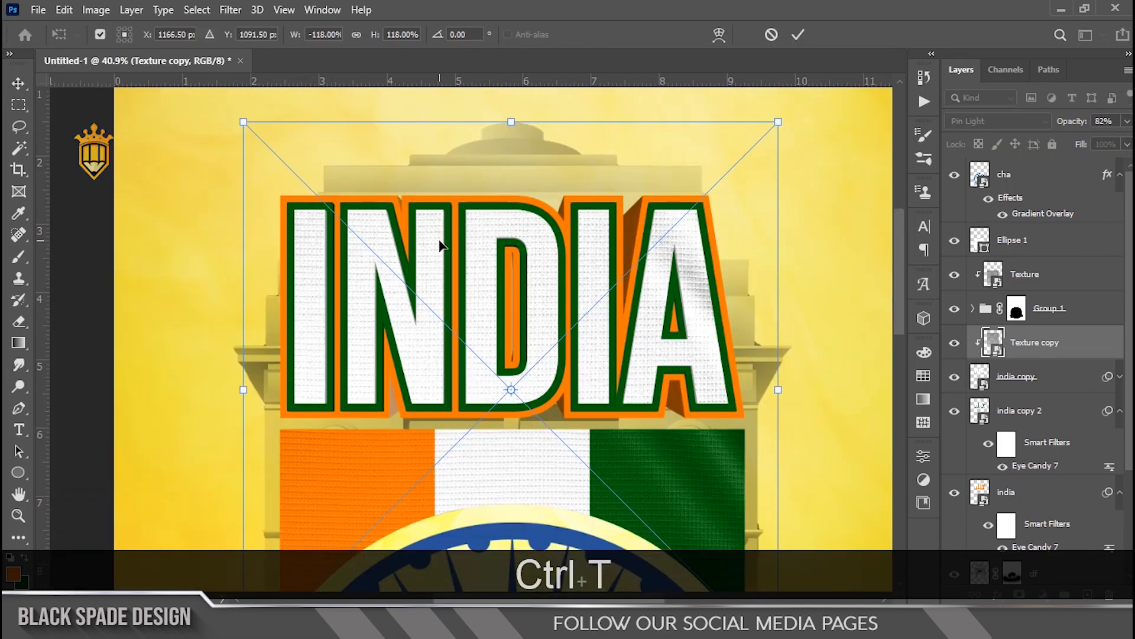
drag(778, 114, 750, 153)
key(Return)
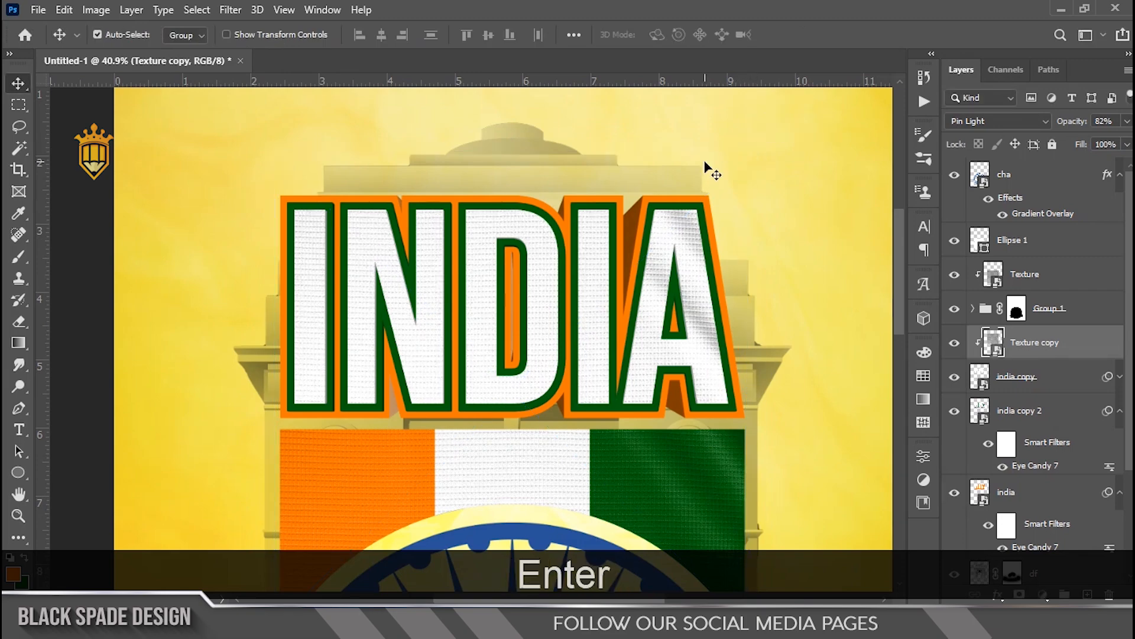
Step: Duplicate the abstract-cloud-haze-green-yellow background above Texture copy and clip it to the INDIA title
scroll(502, 295, down, 2)
scroll(469, 329, up, 2)
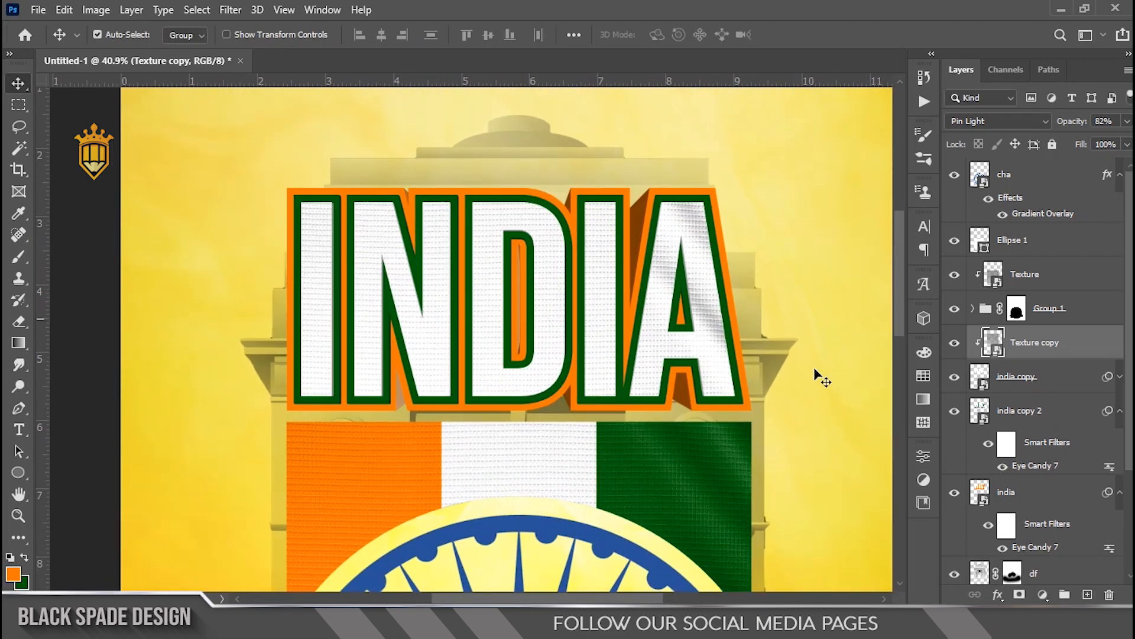
scroll(1094, 414, down, 5)
click(1118, 355)
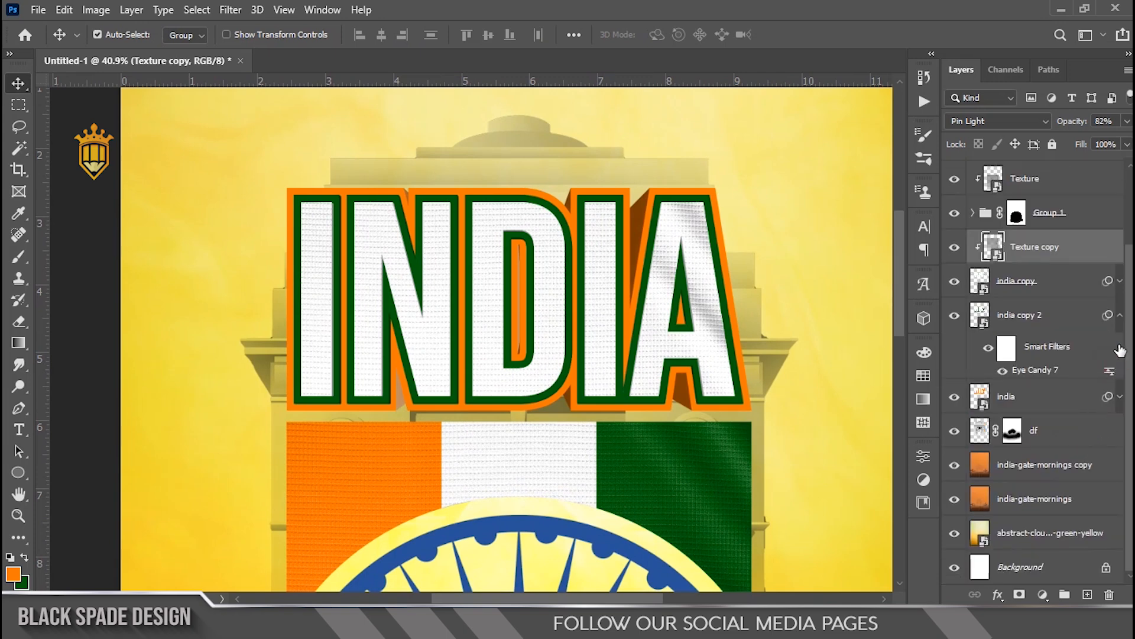
click(1120, 332)
click(1017, 537)
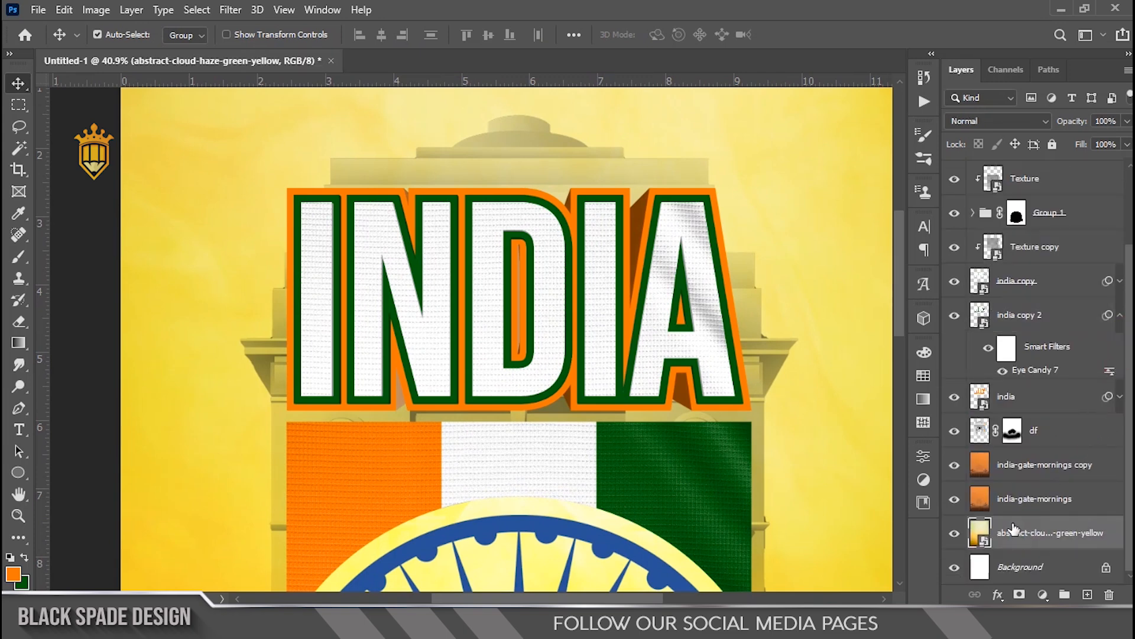
drag(1017, 529, 1053, 264)
right_click(1053, 265)
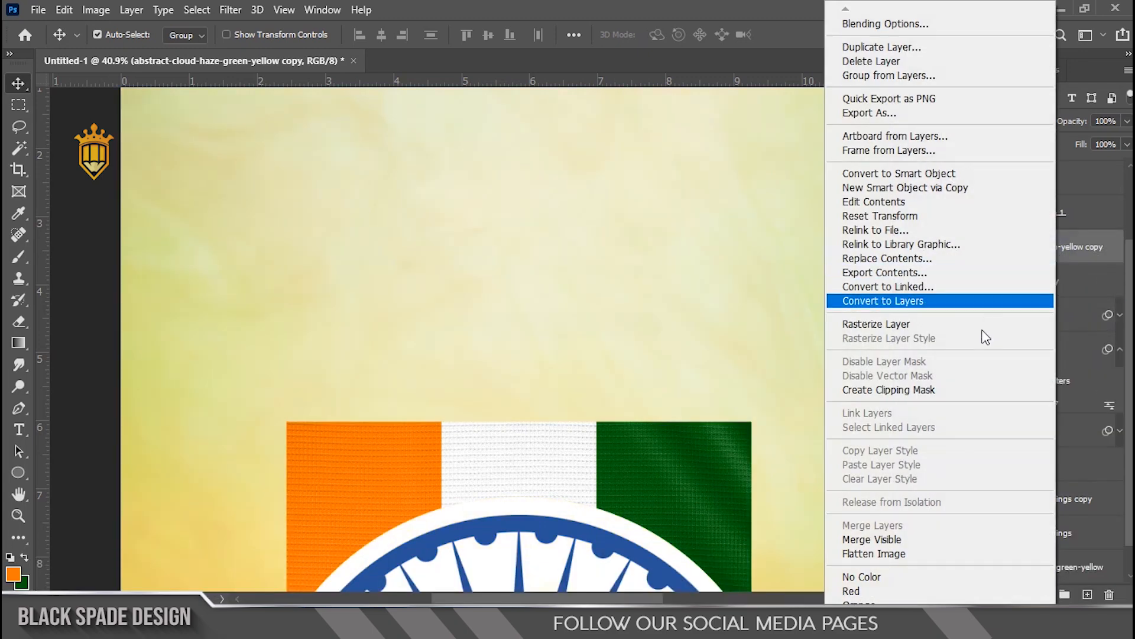
click(928, 389)
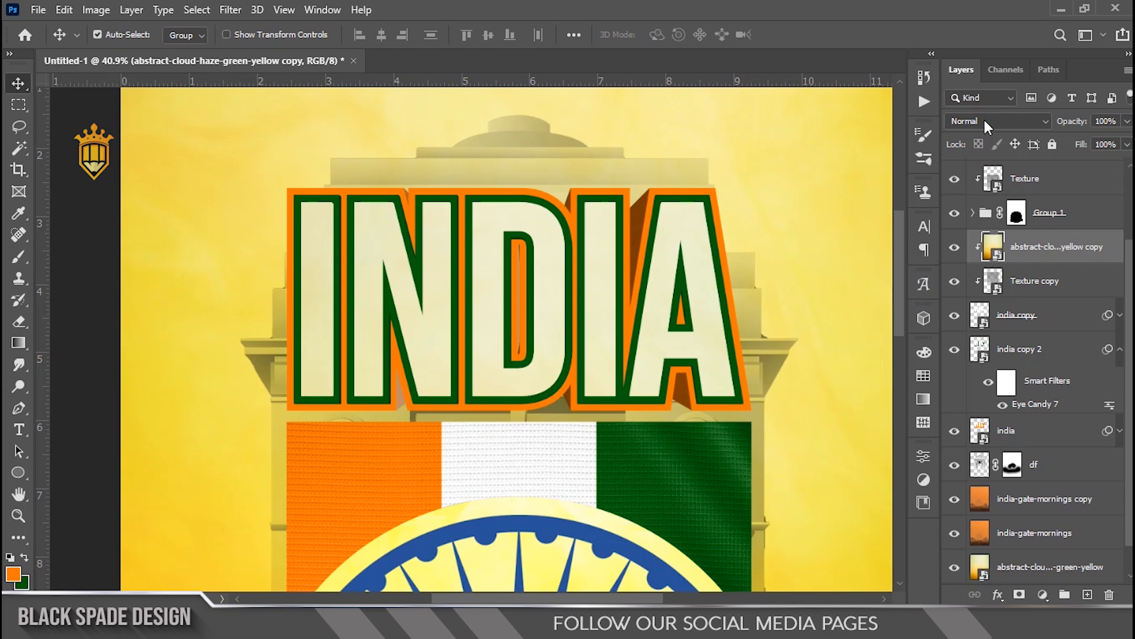
Step: Set the clipped cloud copy's blend mode to Multiply and its opacity to 20%
click(983, 118)
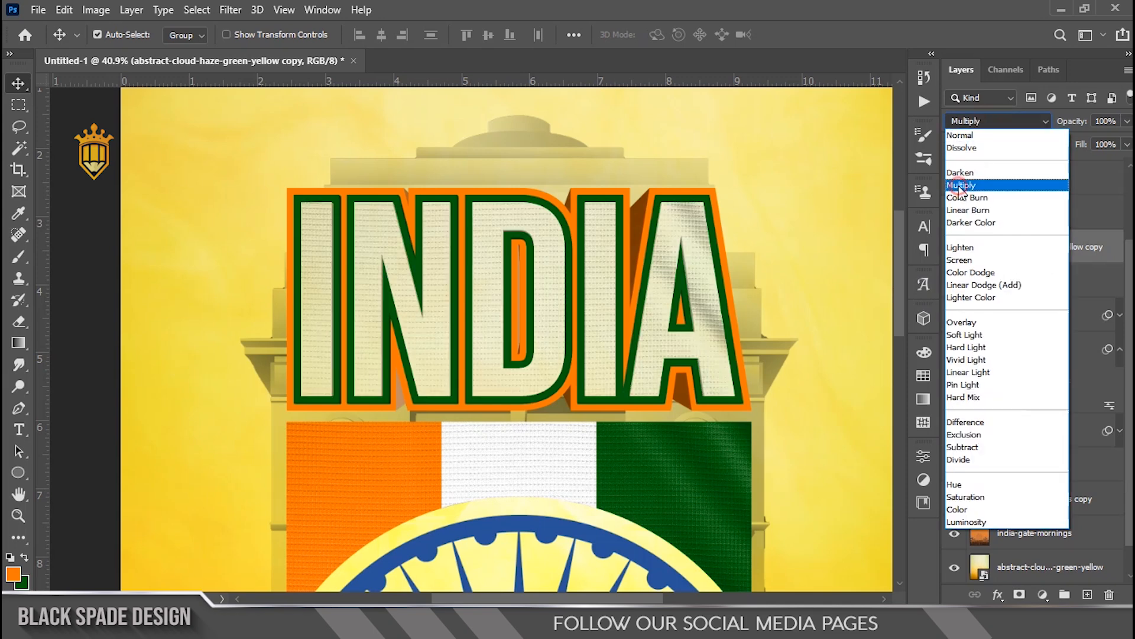
click(959, 185)
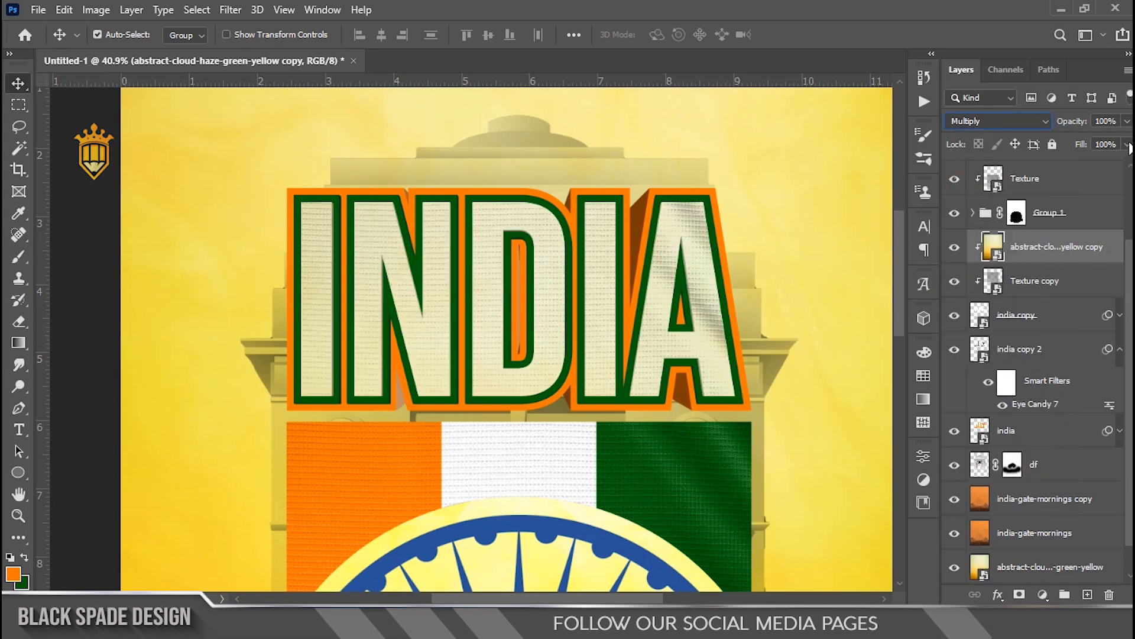
text(20)
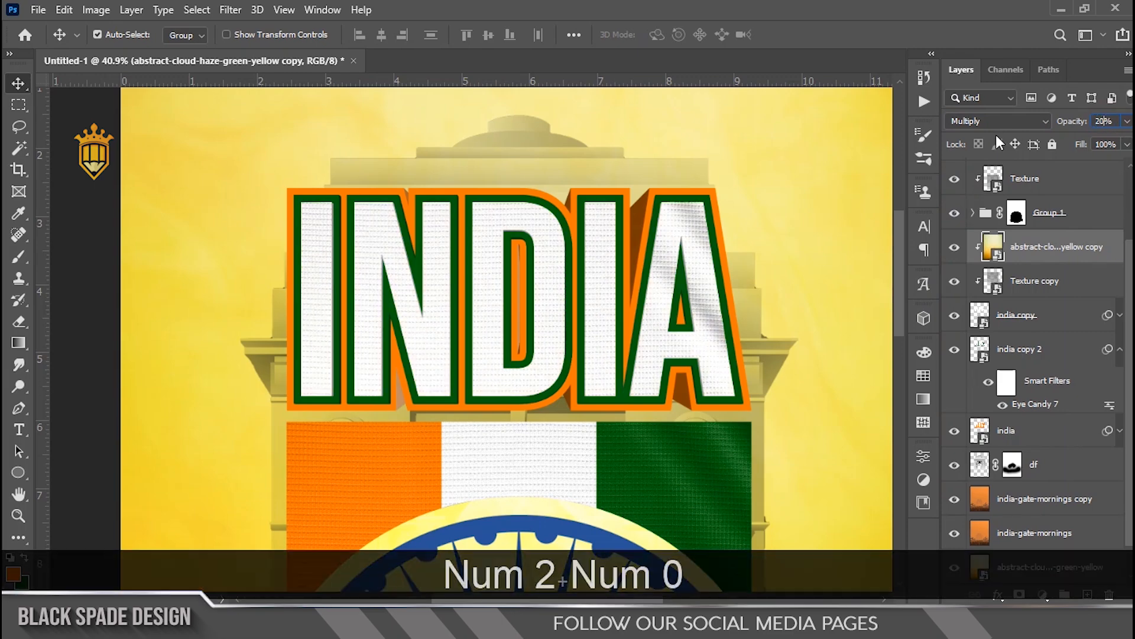
key(Return)
Step: Scale the cloud copy down to about 78% and move it up over the INDIA title
key(ctrl+t)
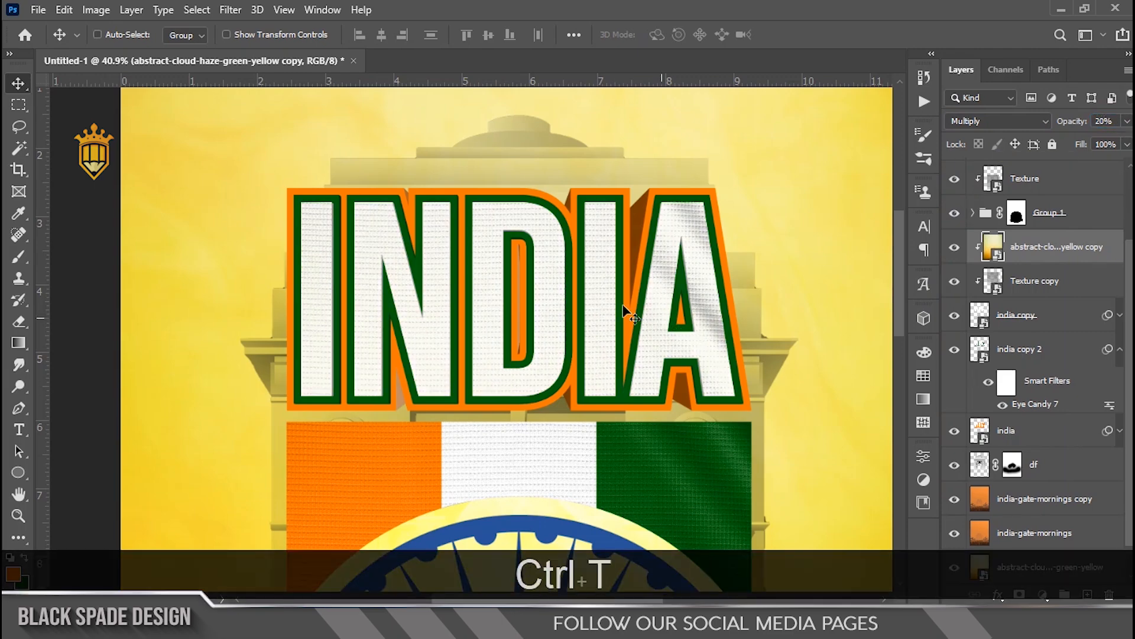
scroll(545, 286, down, 12)
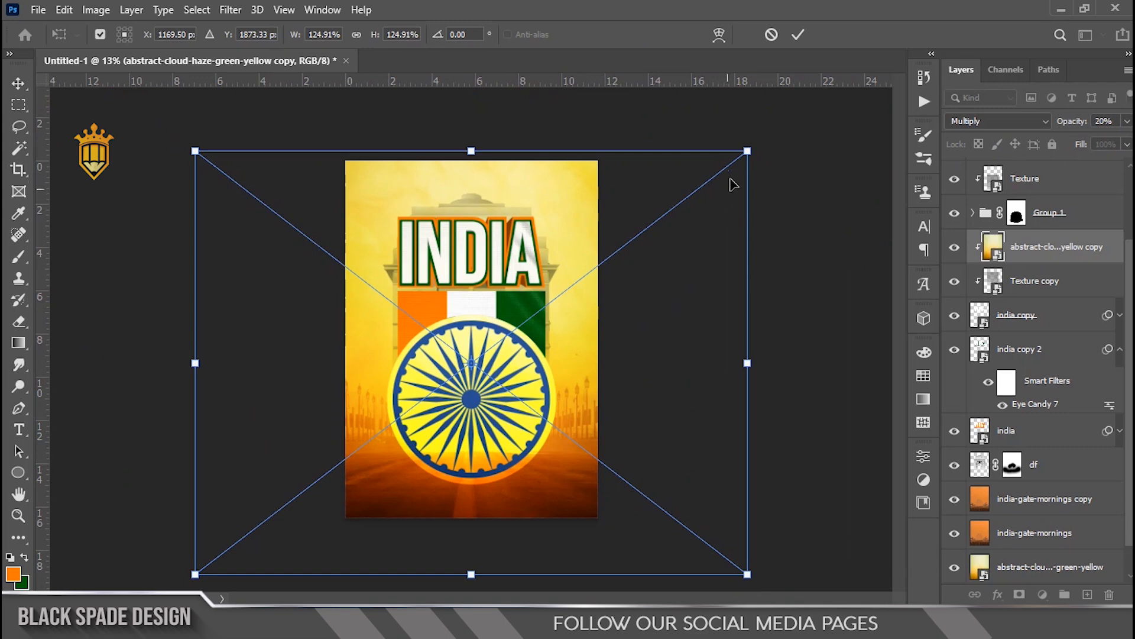
drag(747, 150, 644, 233)
drag(485, 293, 485, 222)
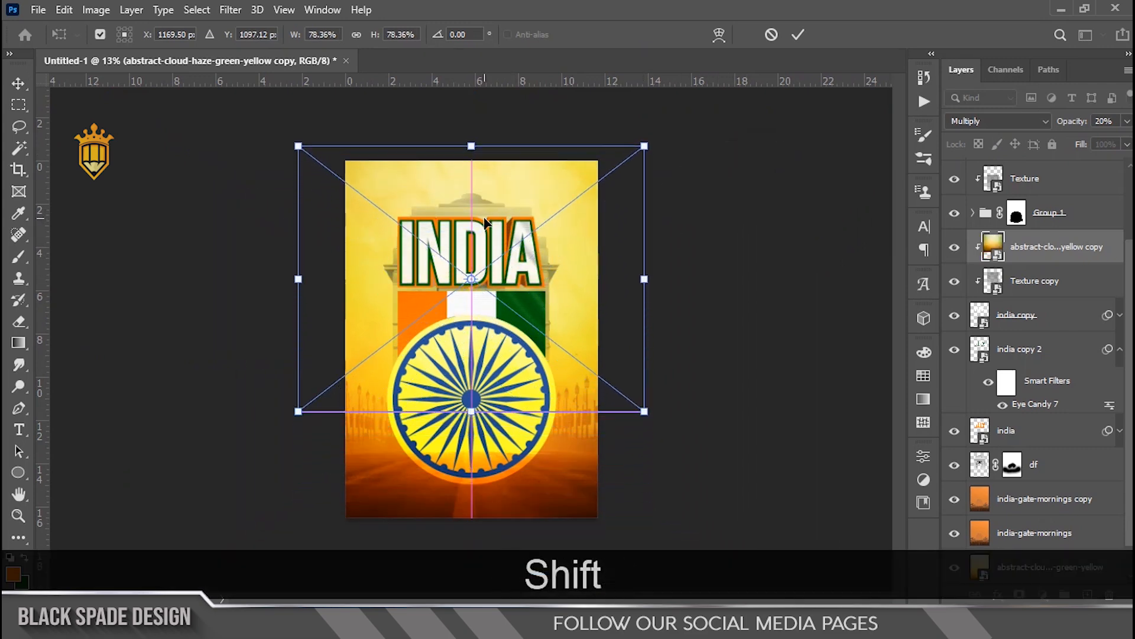
key(Return)
Step: Examine the textured INDIA title and the whole poster at different zoom levels
scroll(458, 245, up, 10)
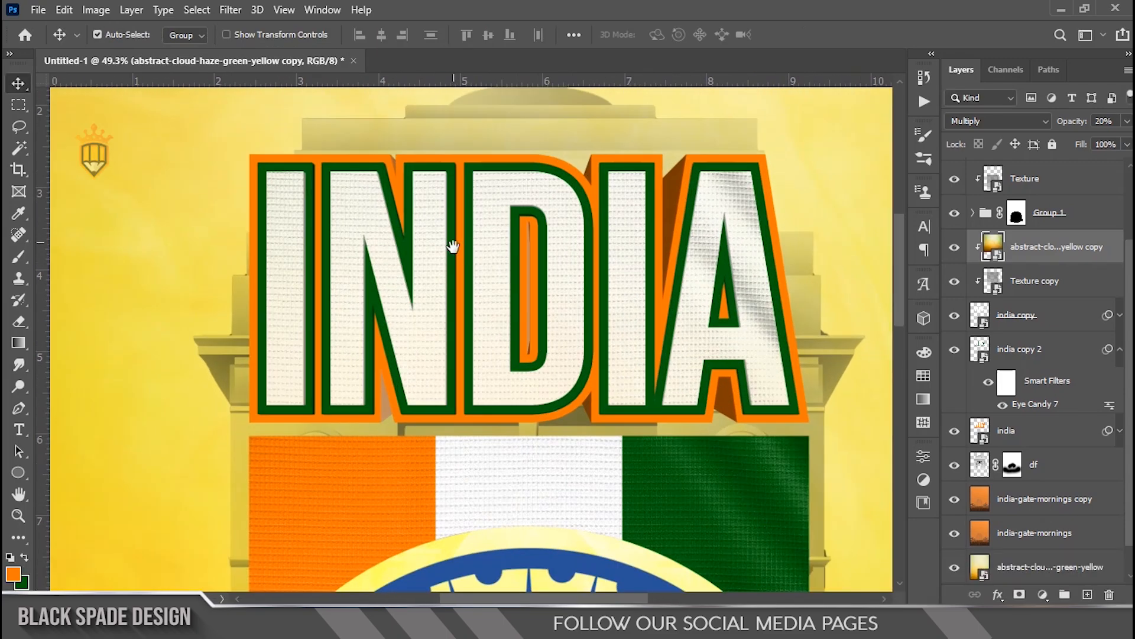
scroll(454, 244, up, 3)
key(space)
drag(487, 298, 473, 274)
scroll(474, 275, down, 8)
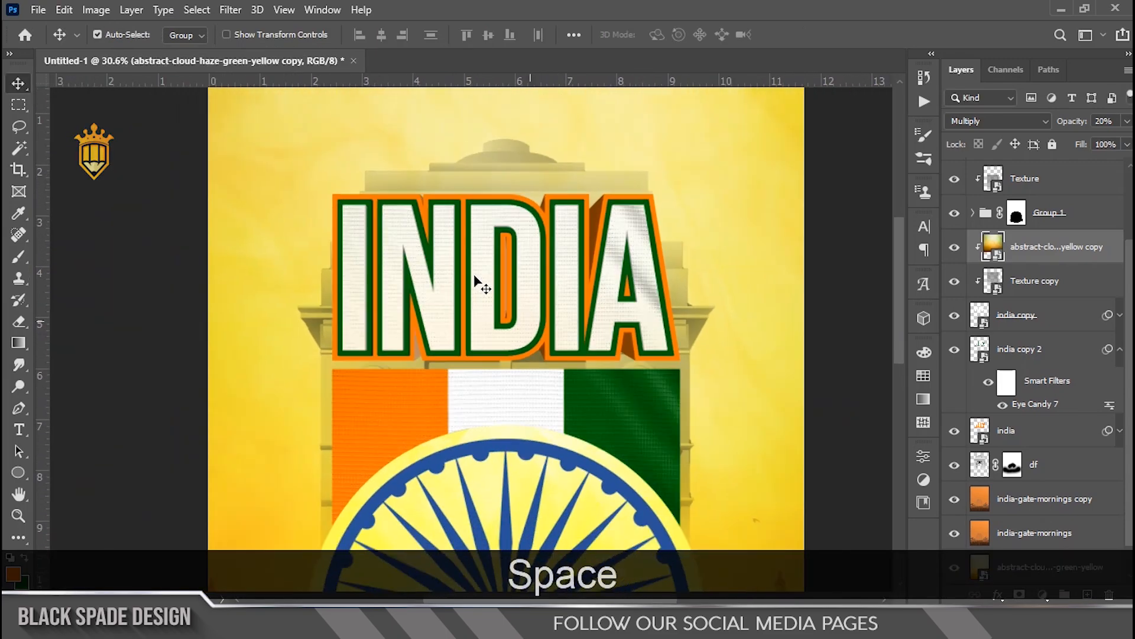
scroll(478, 283, down, 2)
key(space)
drag(470, 279, 470, 190)
scroll(470, 199, down, 3)
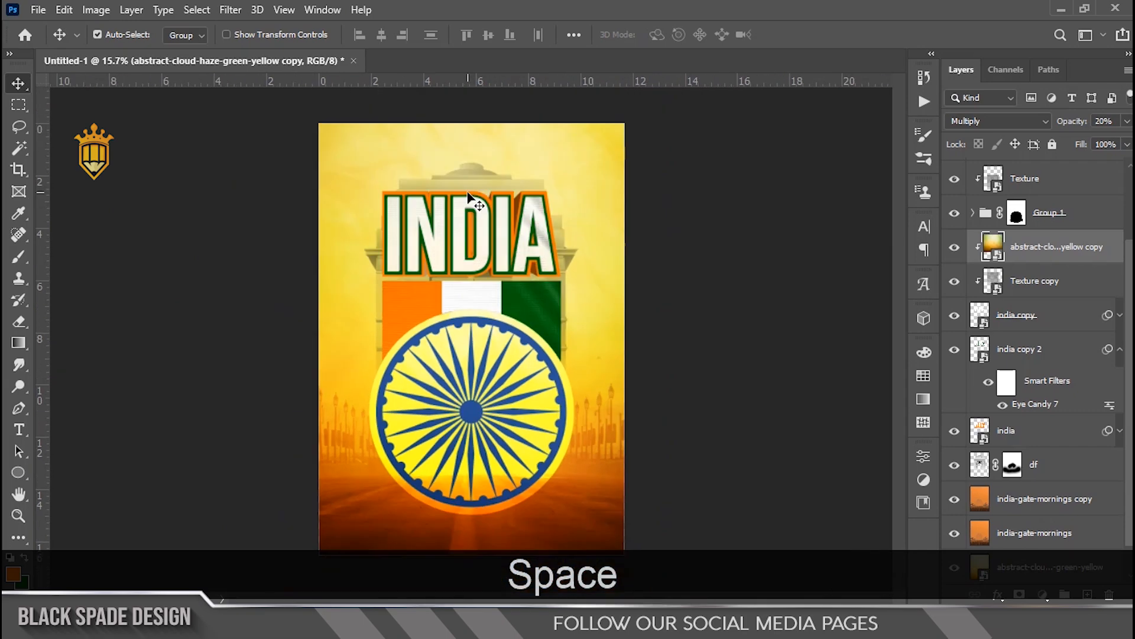
scroll(419, 309, up, 8)
key(space)
drag(489, 223, 486, 373)
Step: Start a new 50 pt Bebas Neue text layer above the INDIA title and set its colour to dark green 015e0a
click(1041, 185)
scroll(528, 264, up, 1)
key(space)
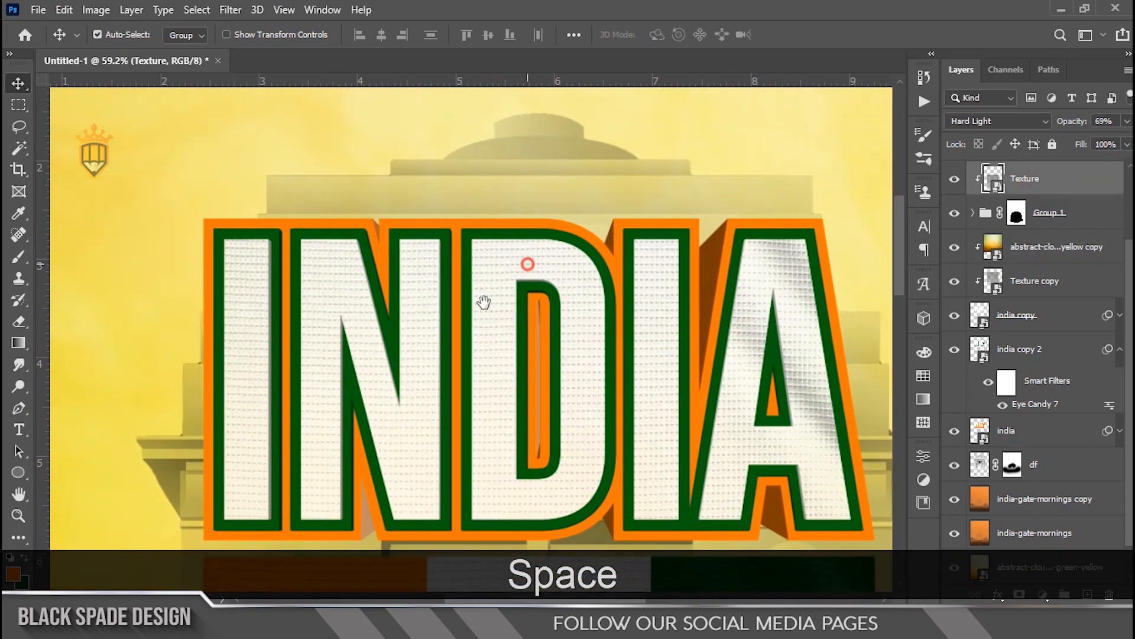
drag(484, 303, 477, 312)
key(t)
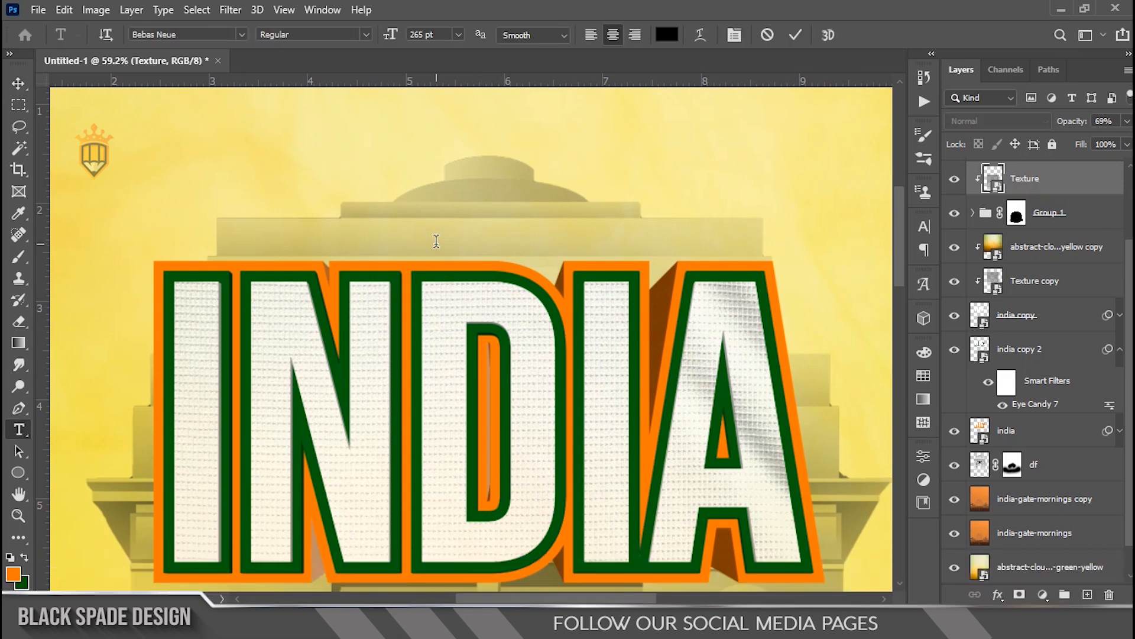
click(436, 241)
drag(392, 37, 211, 84)
click(667, 35)
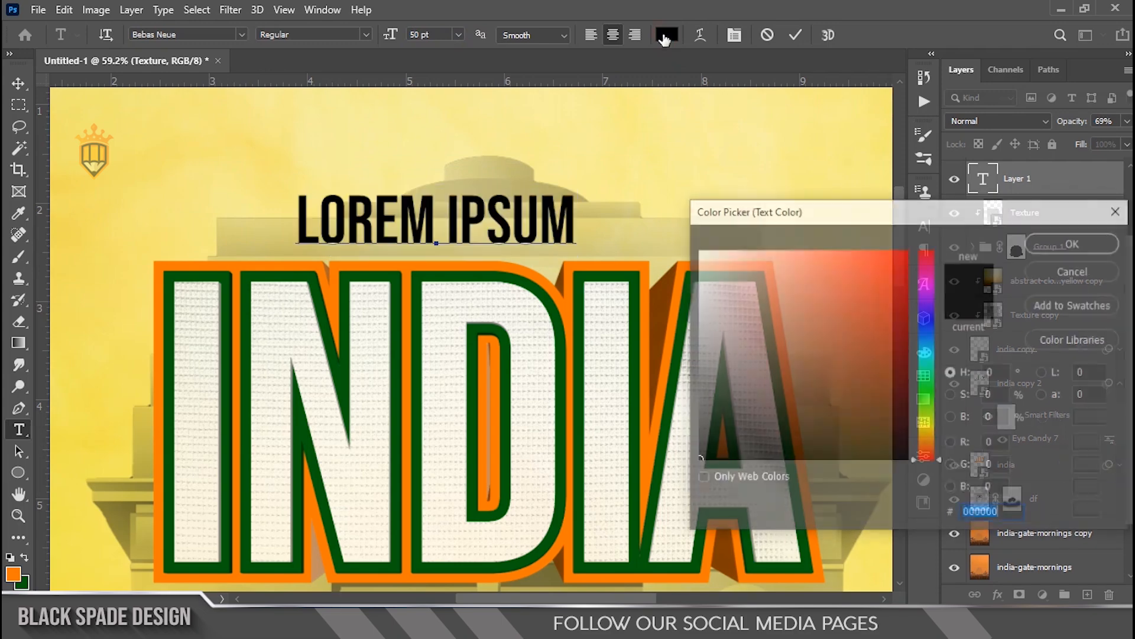
click(420, 327)
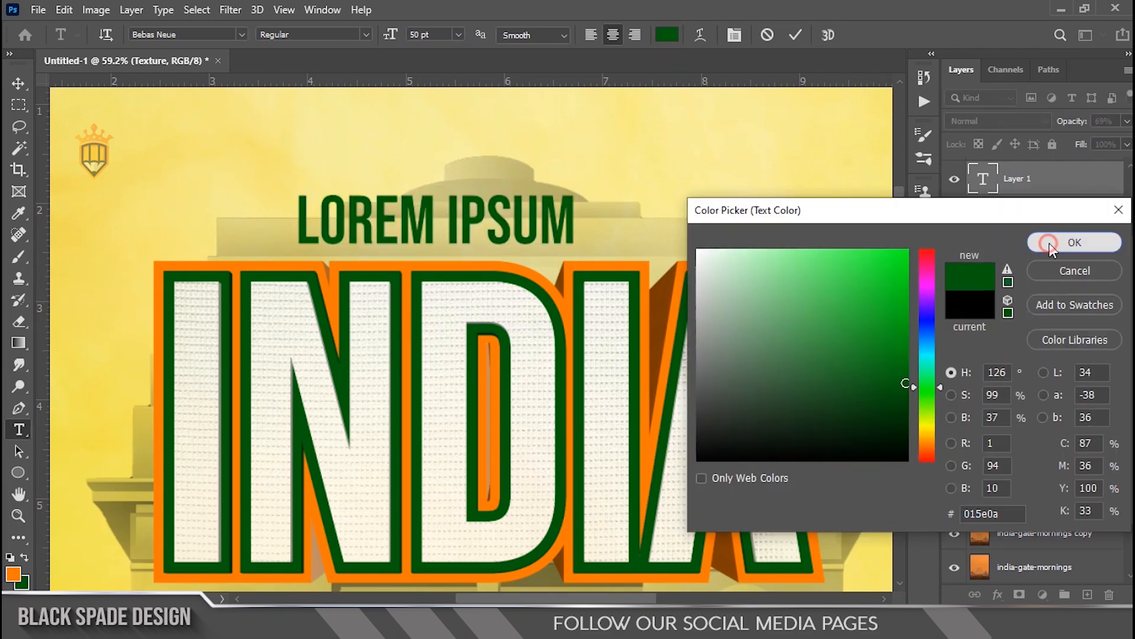
click(1040, 244)
Step: Type the text REPUBLIC DAY OF
text(RE)
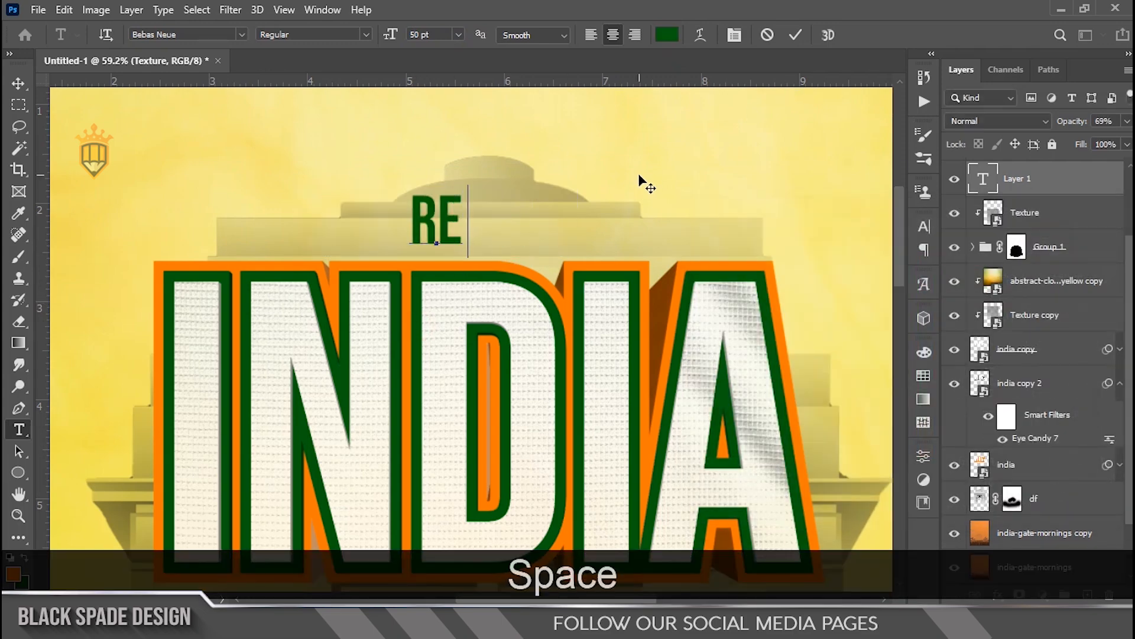
key(BackSpace)
text(PU)
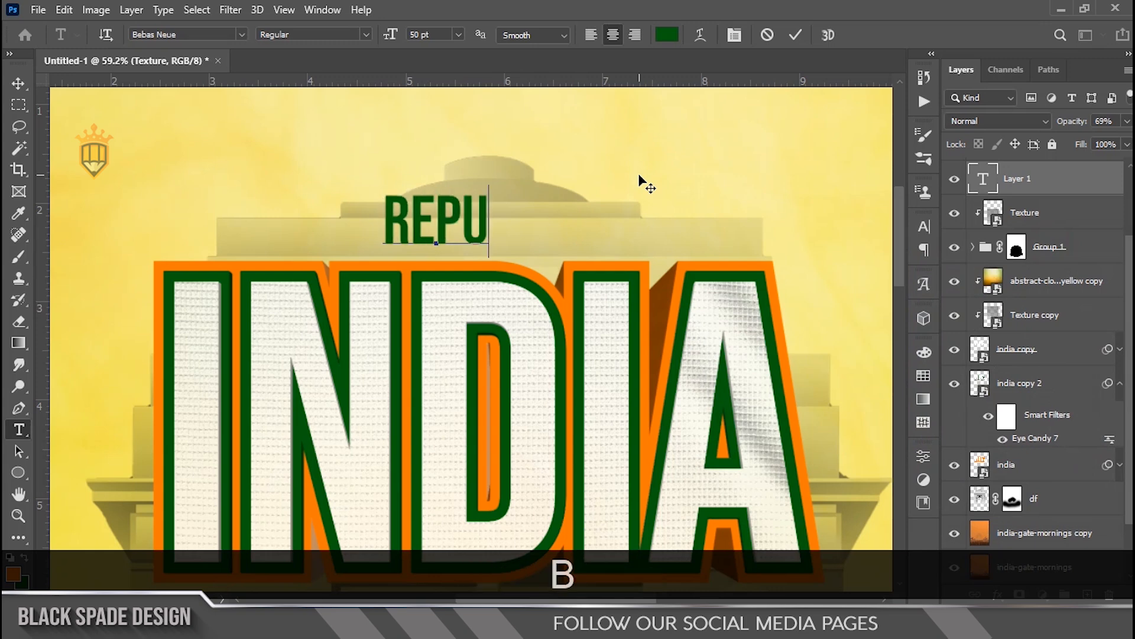
text(BLIC DAY OF)
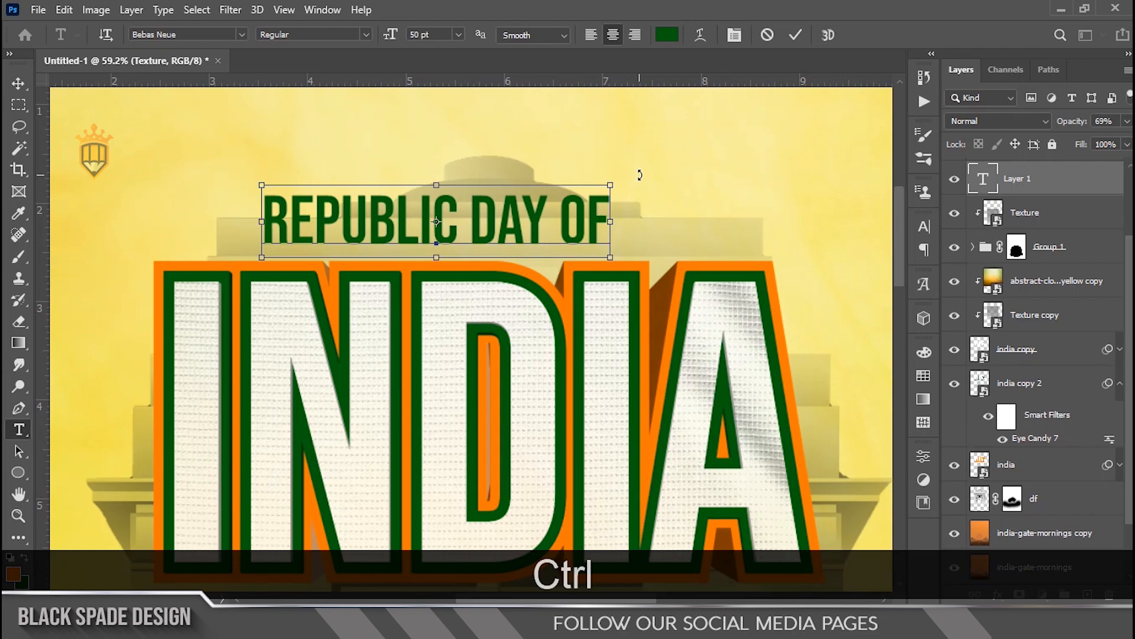
Step: Set the REPUBLIC DAY OF text to Bahnschrift Bold at 26 pt and commit it
key(ctrl+a)
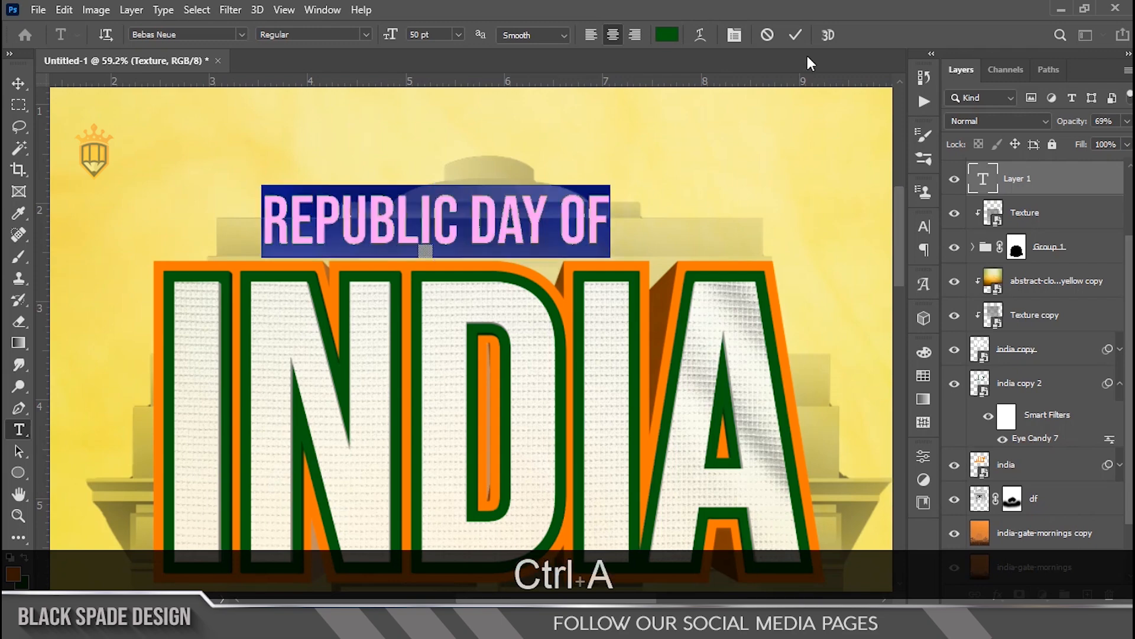
click(735, 36)
click(824, 252)
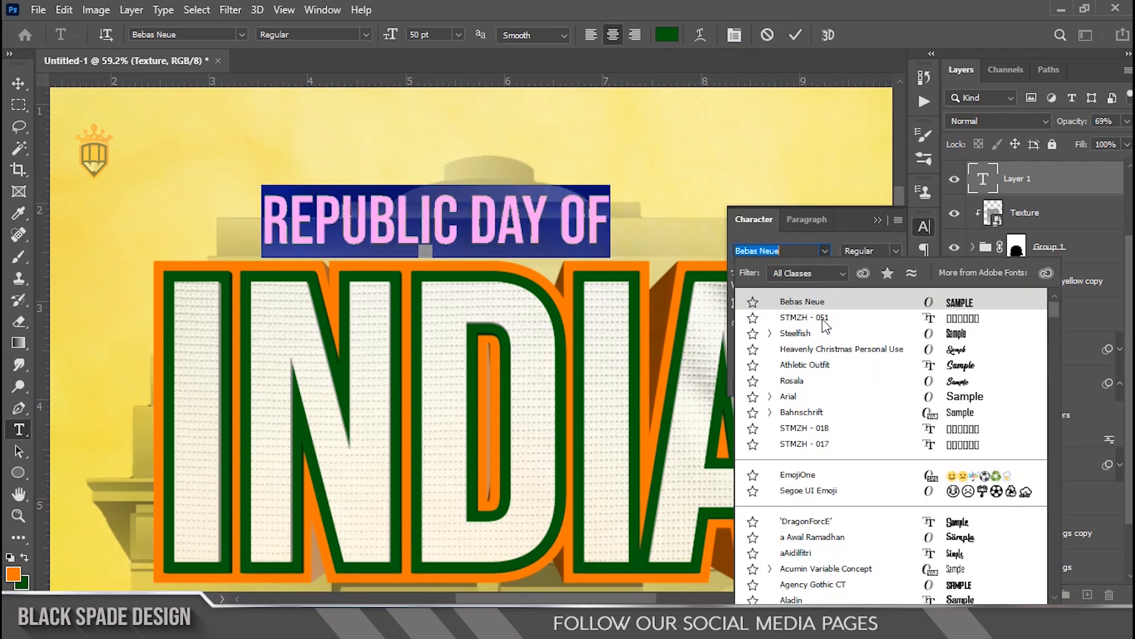
click(804, 413)
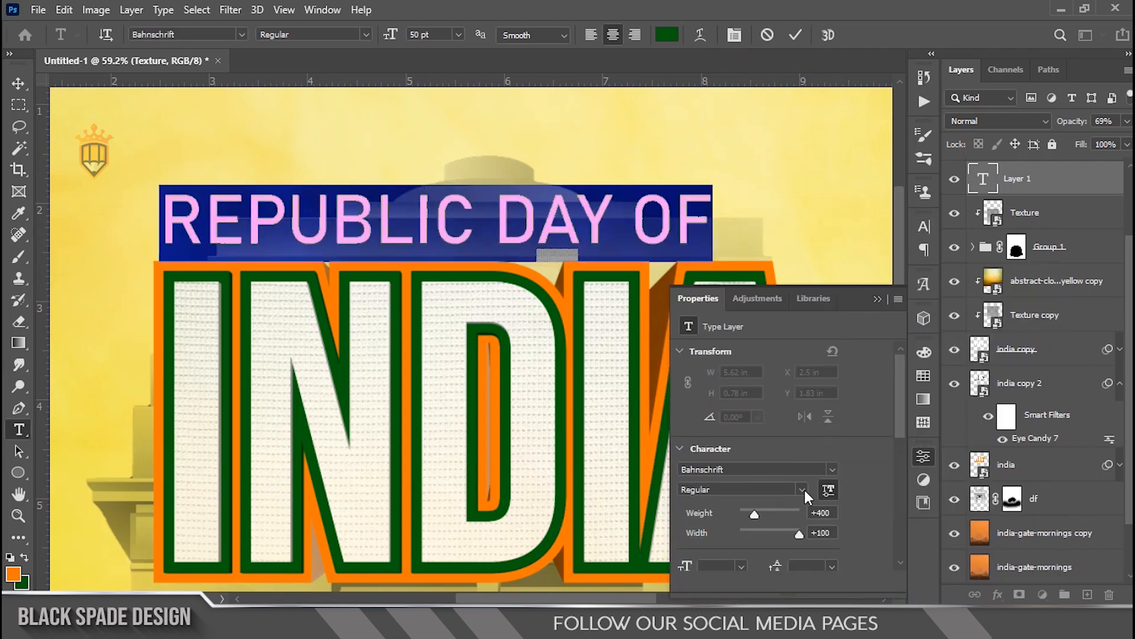
click(802, 490)
click(775, 484)
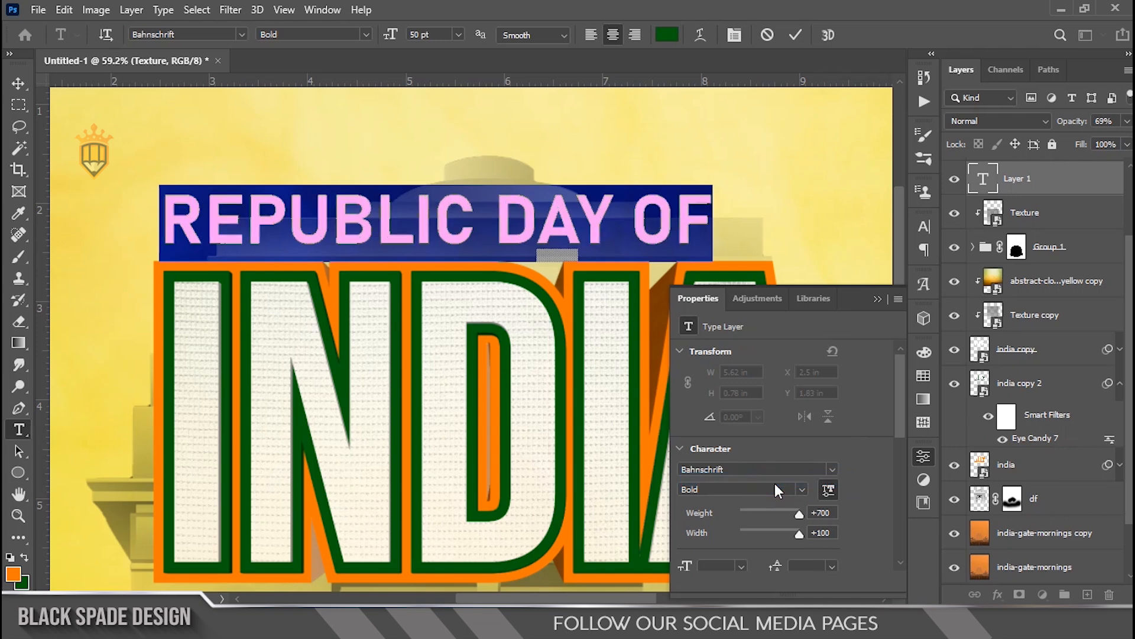
drag(388, 35, 366, 35)
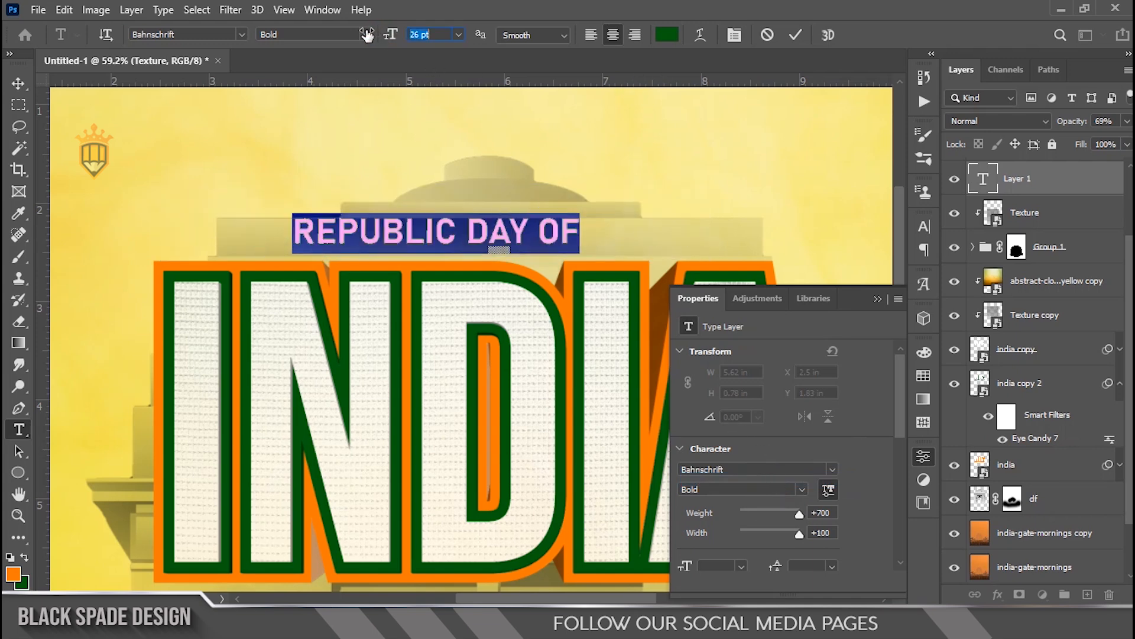
click(794, 35)
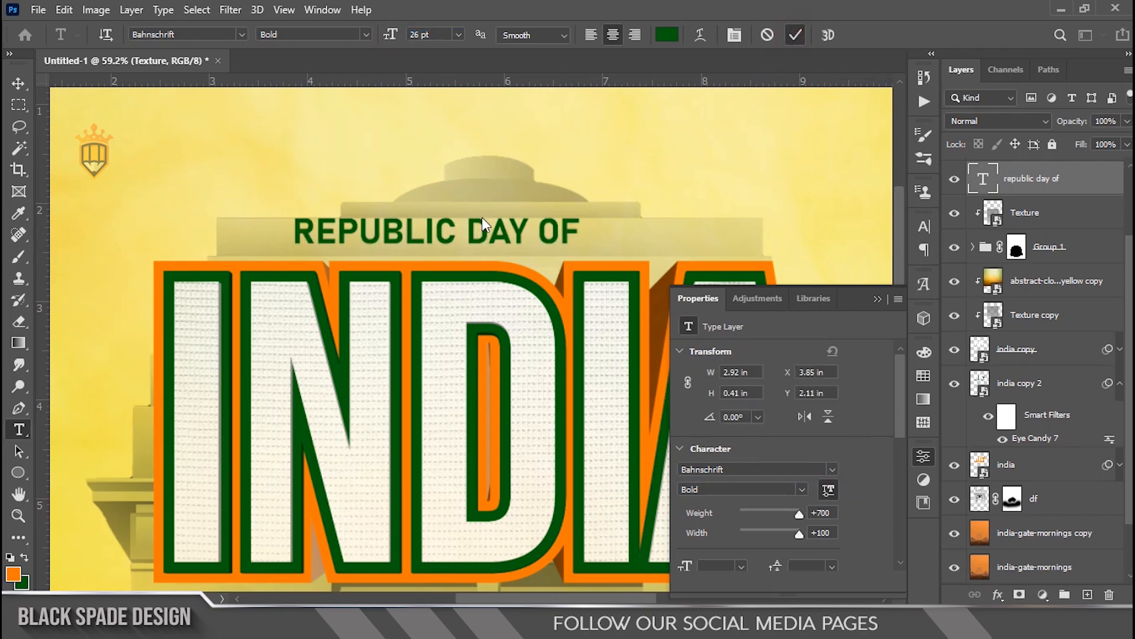
Step: Nudge the REPUBLIC DAY OF text up slightly above the INDIA title
scroll(481, 216, down, 3)
scroll(482, 220, up, 5)
key(v)
key(space)
drag(486, 229, 492, 202)
key(Up)
key(Up)
key(Up)
scroll(494, 204, down, 3)
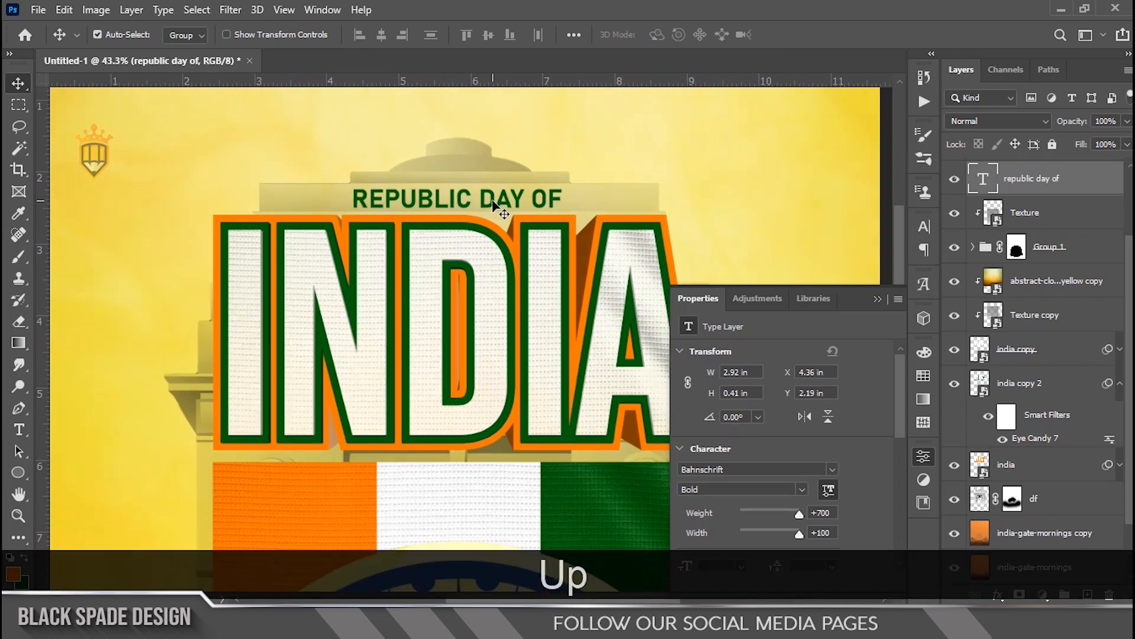
Step: Scale the REPUBLIC DAY OF text down to about 92%
scroll(494, 204, down, 3)
scroll(501, 182, up, 5)
key(ctrl+t)
scroll(586, 197, up, 1)
mouse_move(585, 196)
mouse_down()
mouse_move(548, 194)
mouse_move(568, 196)
mouse_up()
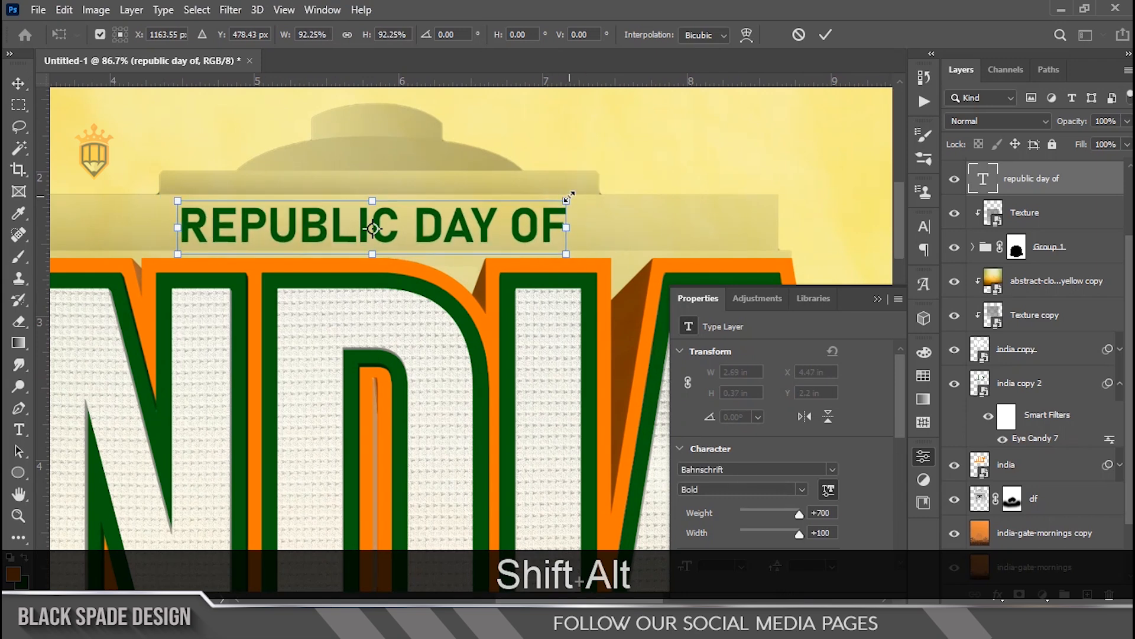
key(Return)
Step: Place the color wall image above the Texture layer, rotate it 90° and enlarge it to about 268% to cover the poster
scroll(569, 197, down, 18)
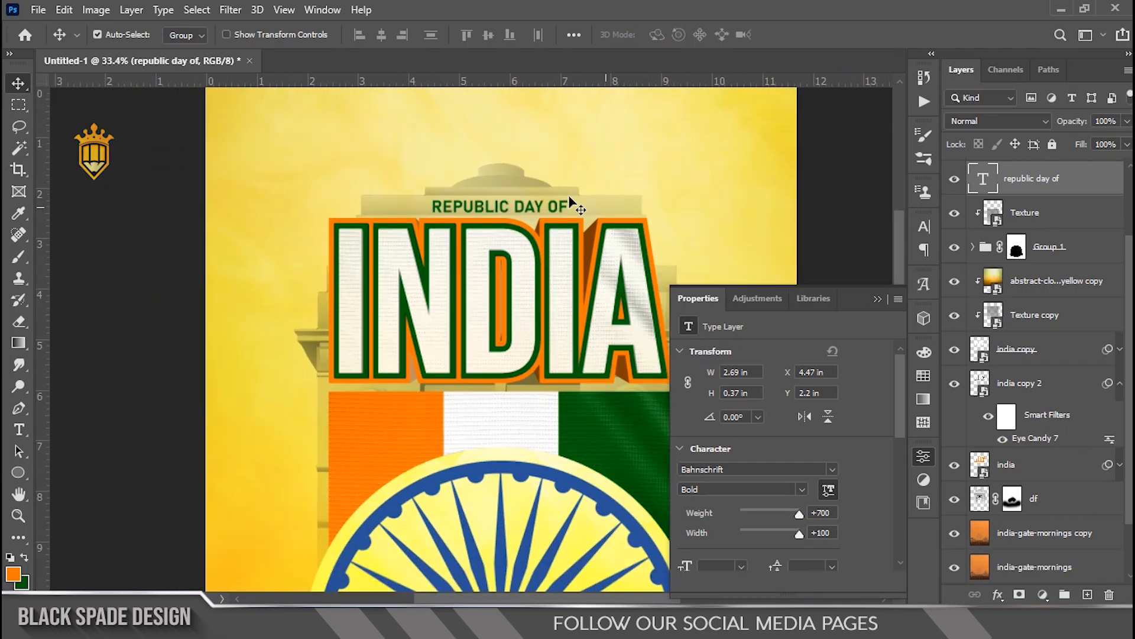
click(877, 299)
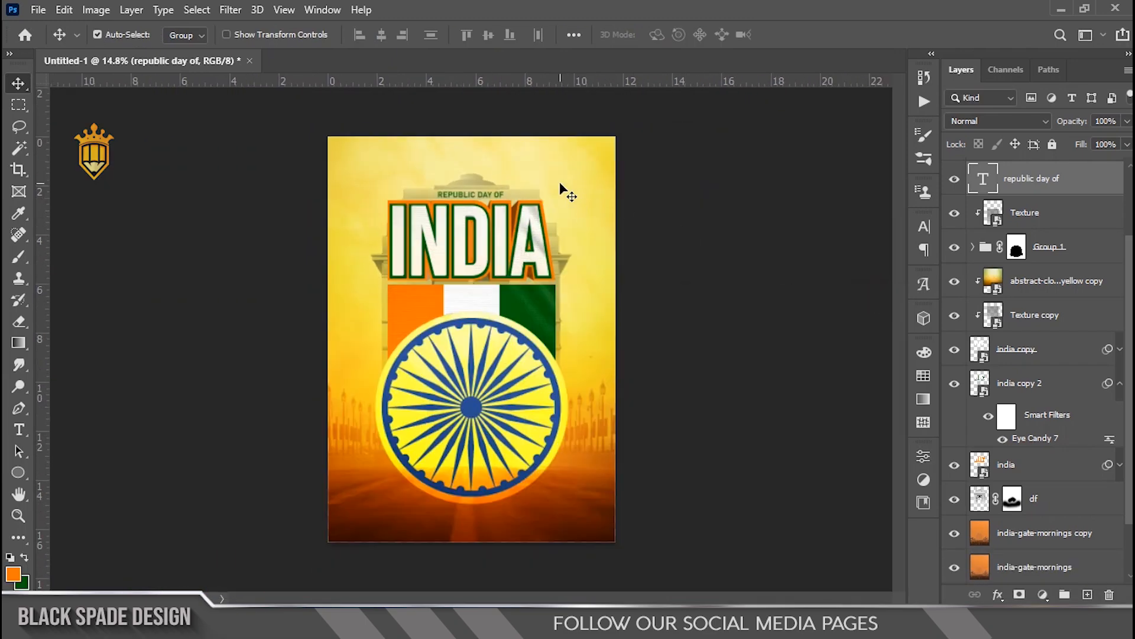
scroll(559, 183, down, 2)
scroll(493, 220, up, 4)
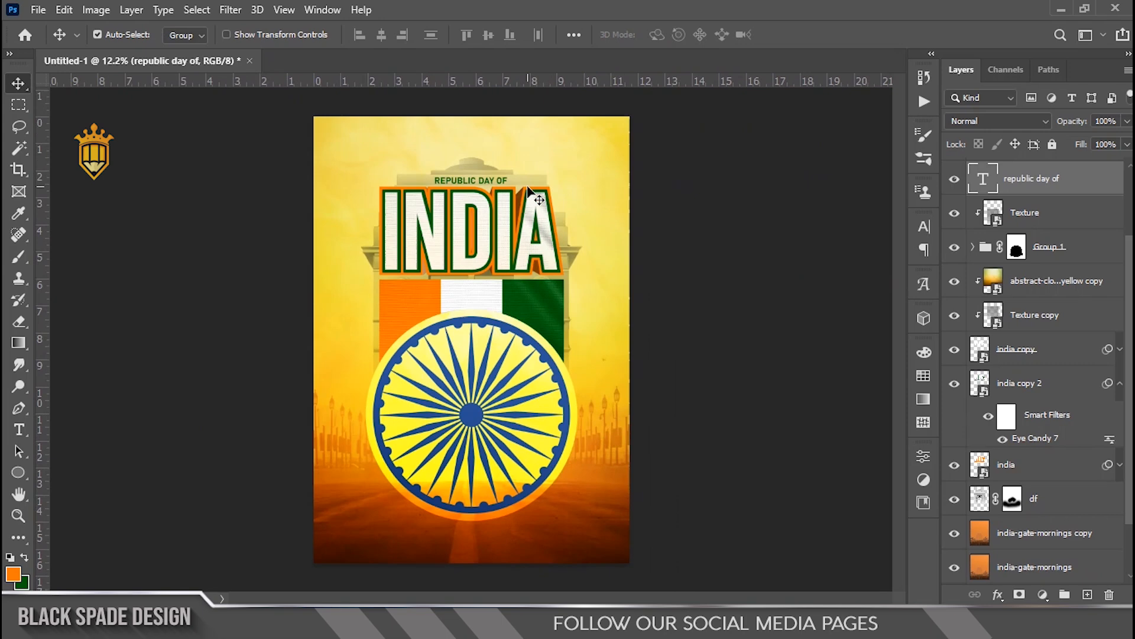
key(space)
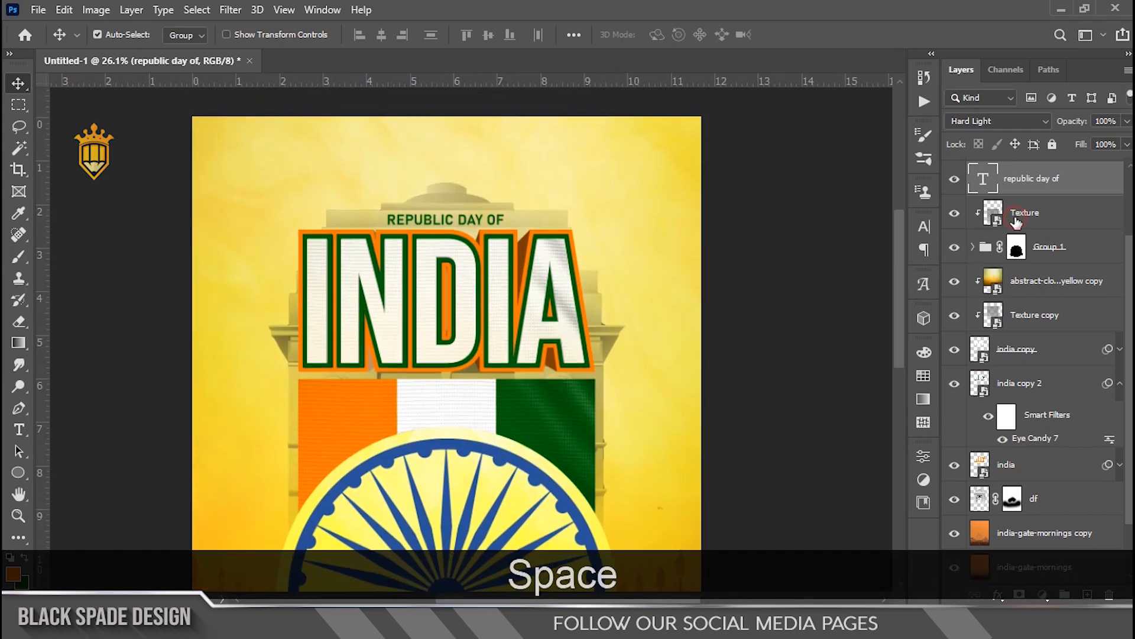
click(1016, 219)
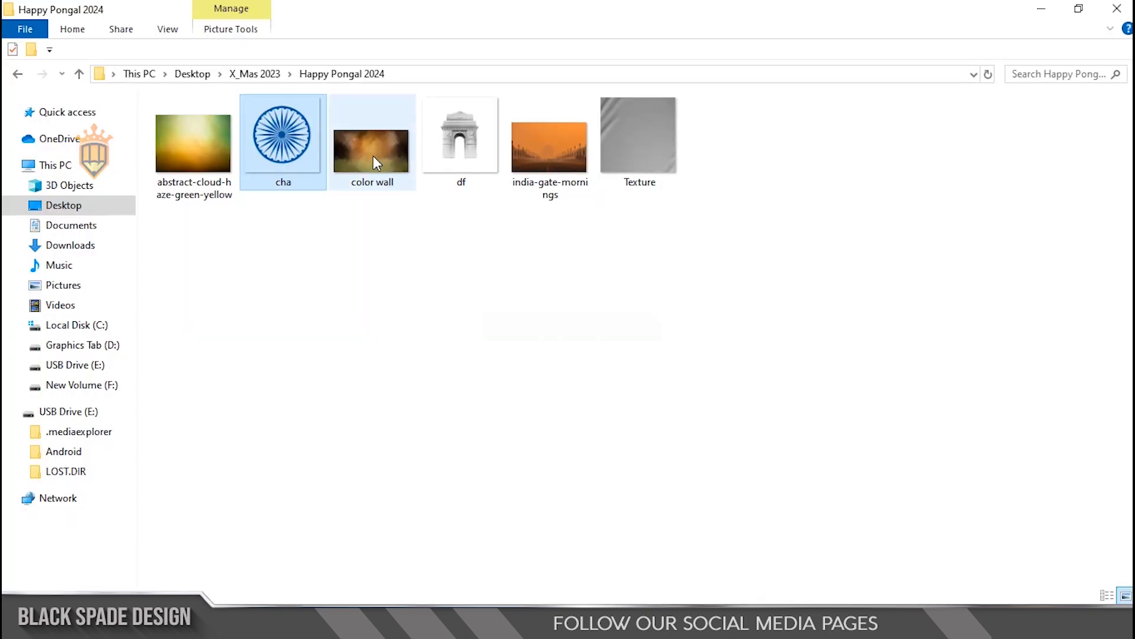
drag(374, 154, 466, 429)
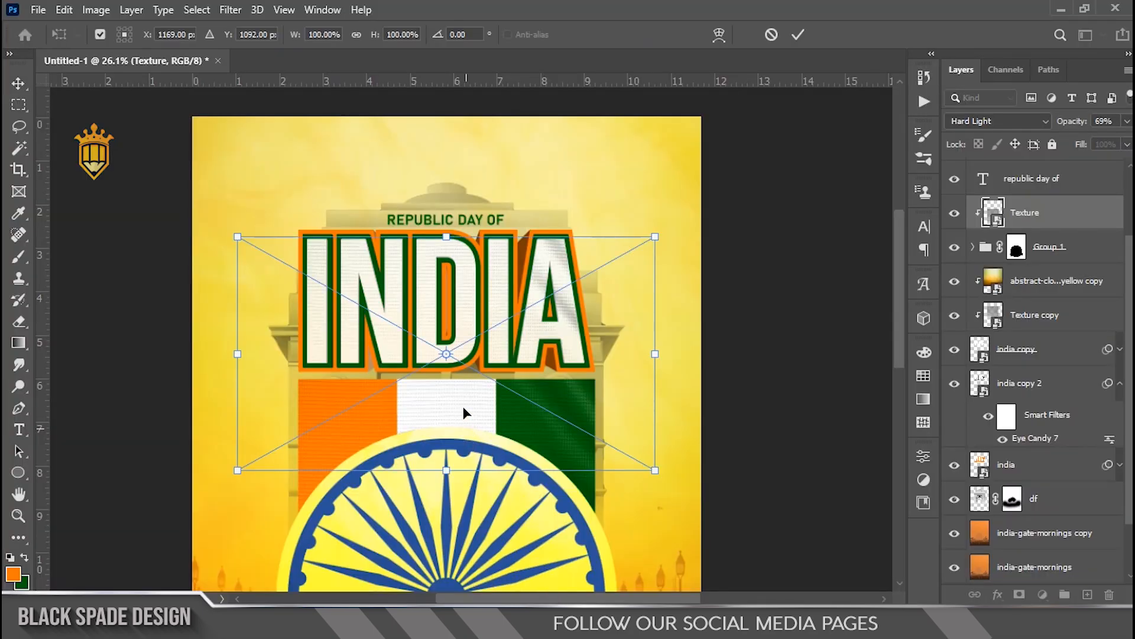
scroll(463, 406, down, 6)
drag(579, 355, 379, 441)
drag(530, 398, 694, 511)
key(Return)
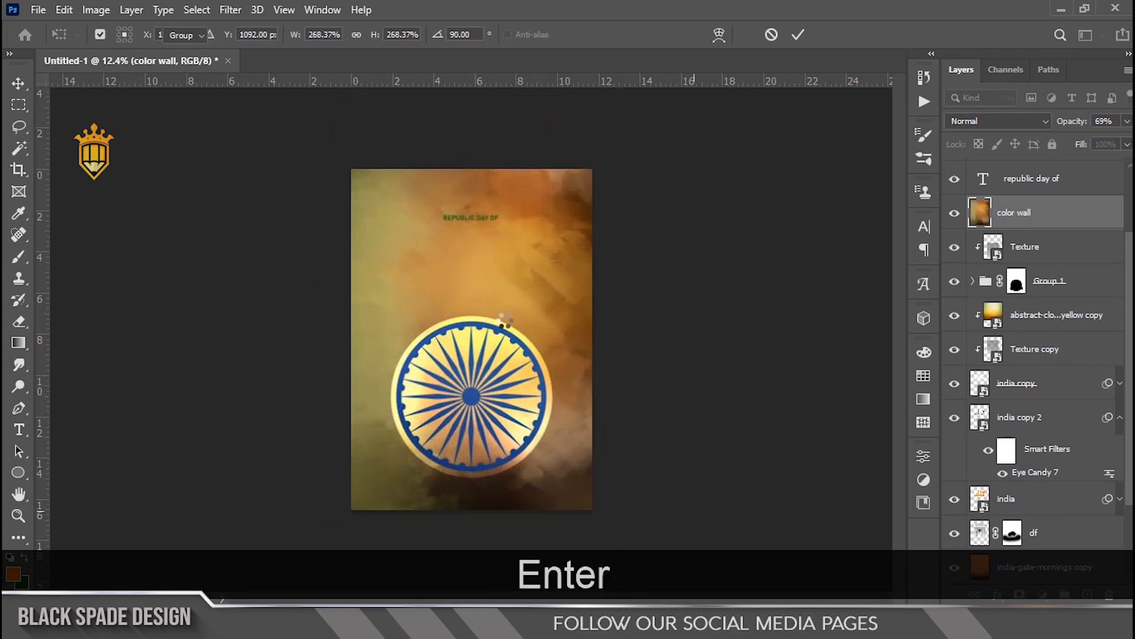
Step: Set the color wall layer's blend mode to Soft Light
scroll(479, 245, up, 1)
click(977, 119)
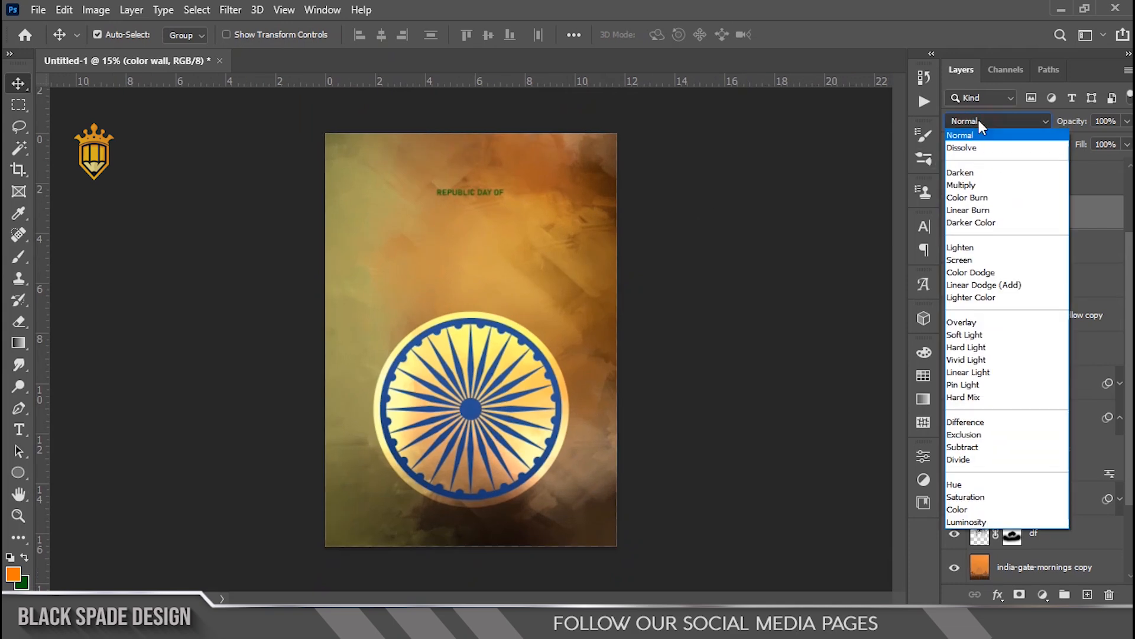
click(964, 335)
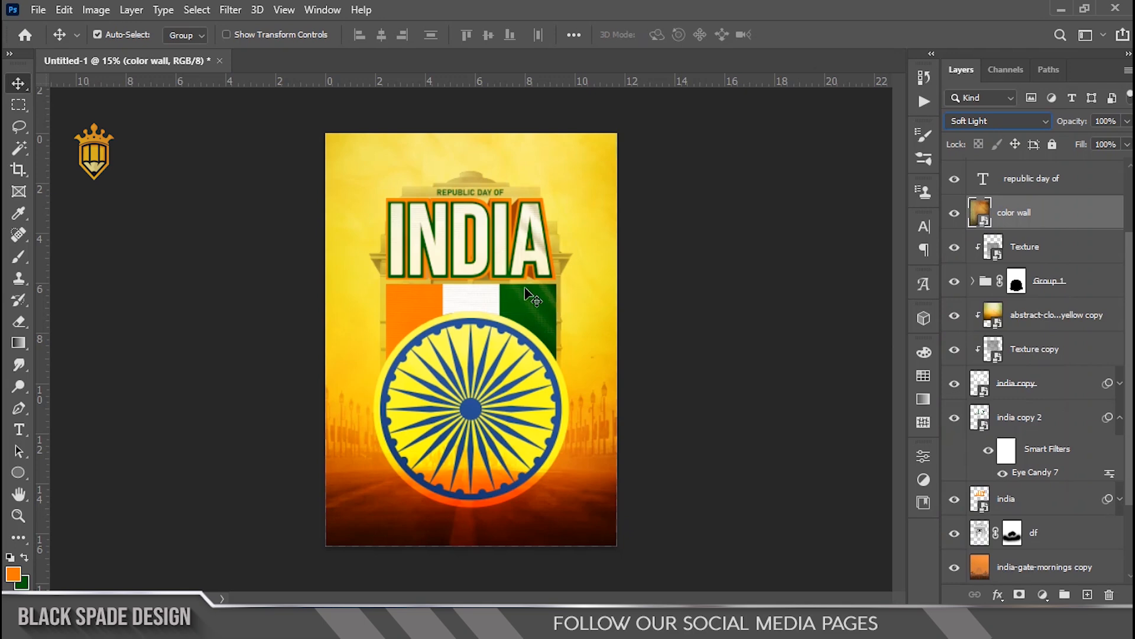
Step: Toggle the color wall layer's visibility to compare the poster with and without it
scroll(479, 263, up, 3)
key(space)
drag(468, 291, 466, 335)
scroll(468, 339, down, 2)
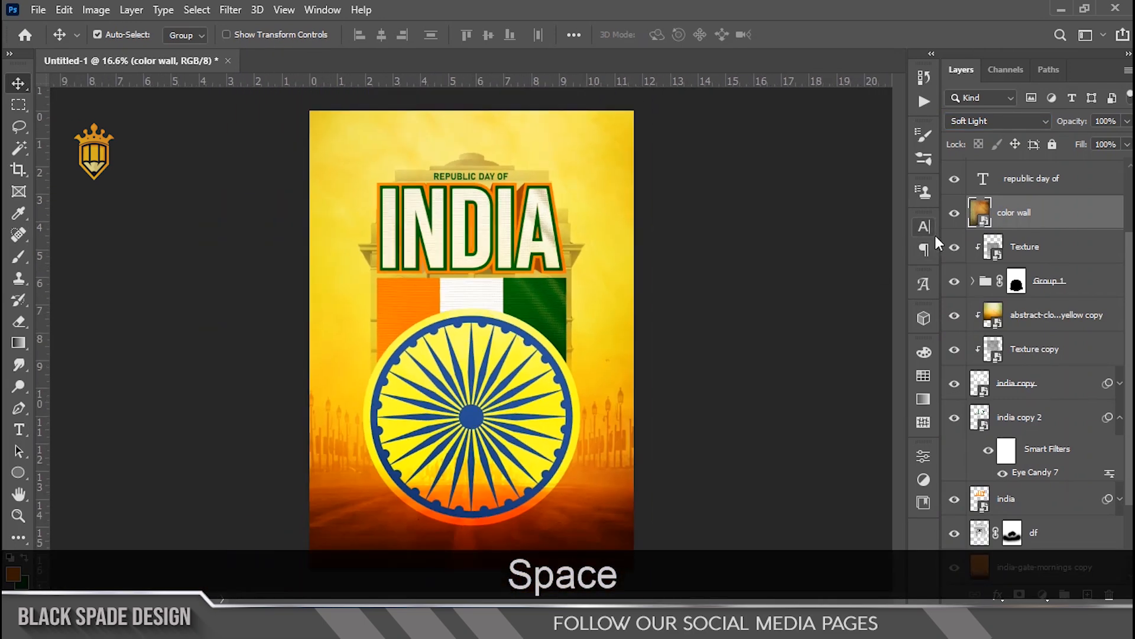
click(956, 214)
click(956, 214)
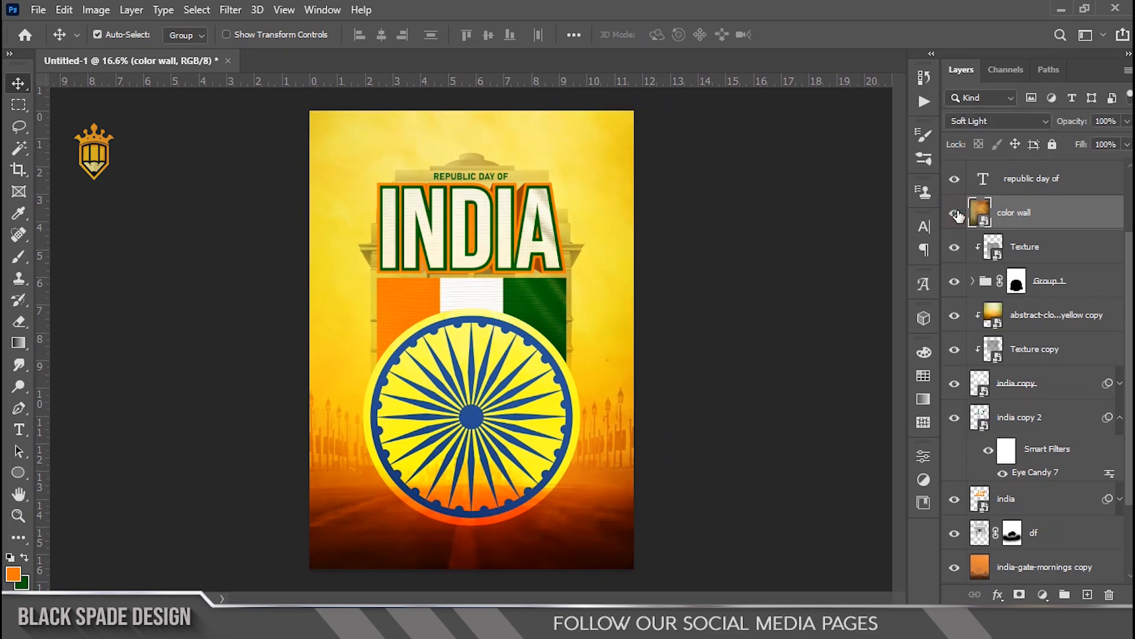
scroll(485, 352, down, 3)
scroll(480, 363, up, 7)
key(space)
drag(487, 420, 480, 271)
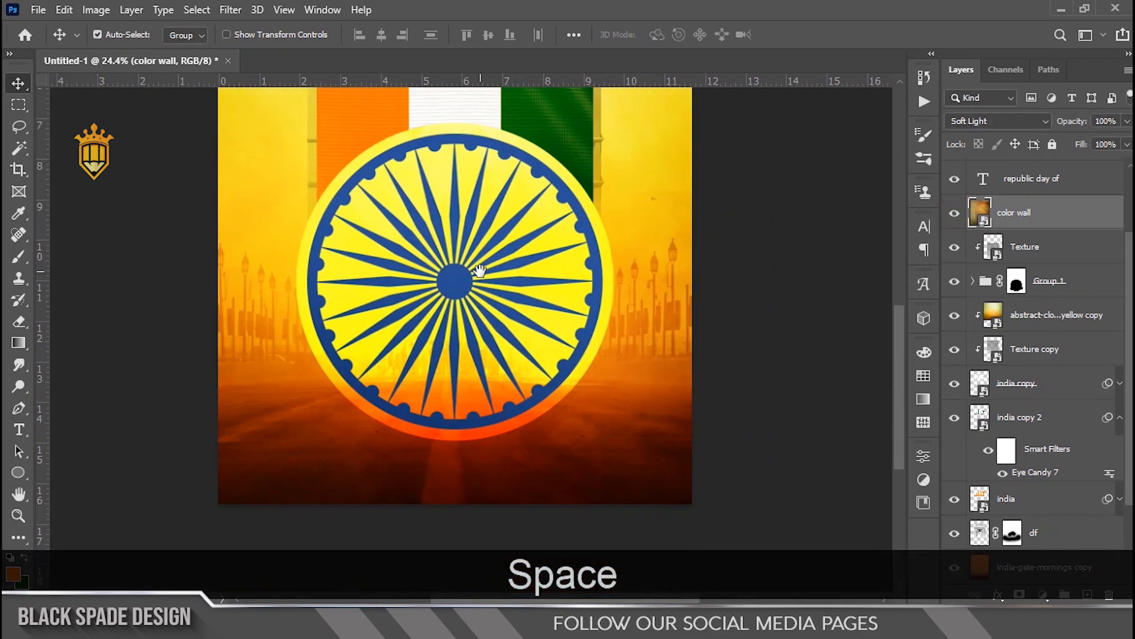
scroll(455, 355, up, 3)
drag(454, 365, 455, 323)
scroll(1009, 480, down, 3)
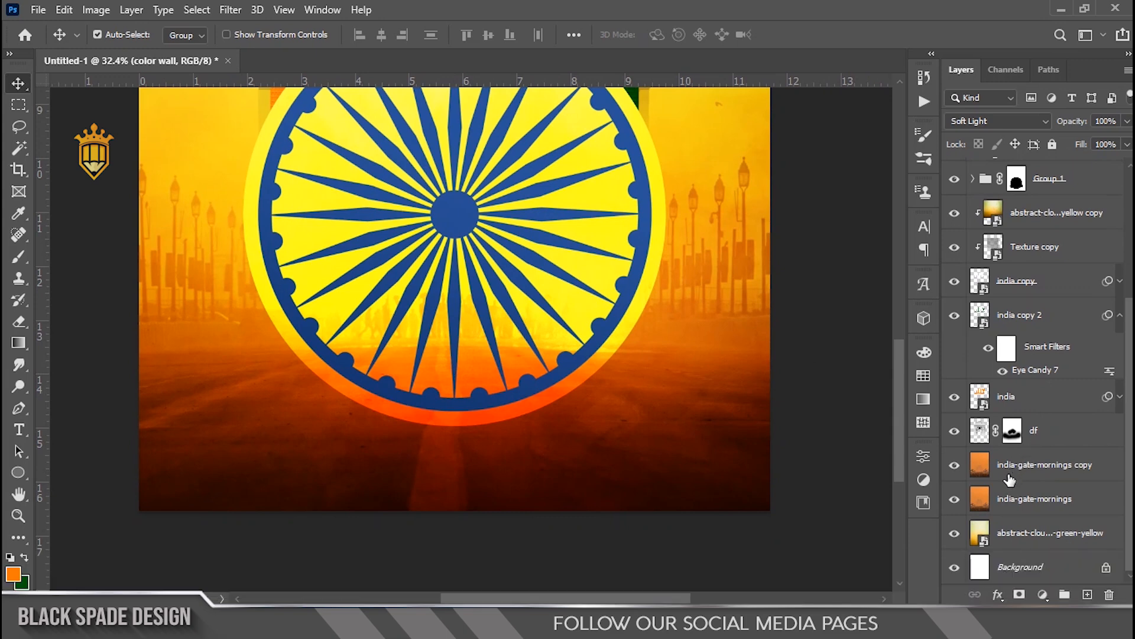
Step: Add layer masks to both india-gate-mornings layers and brush black on the copy's mask behind the Ashoka Chakra
click(1003, 503)
click(1019, 594)
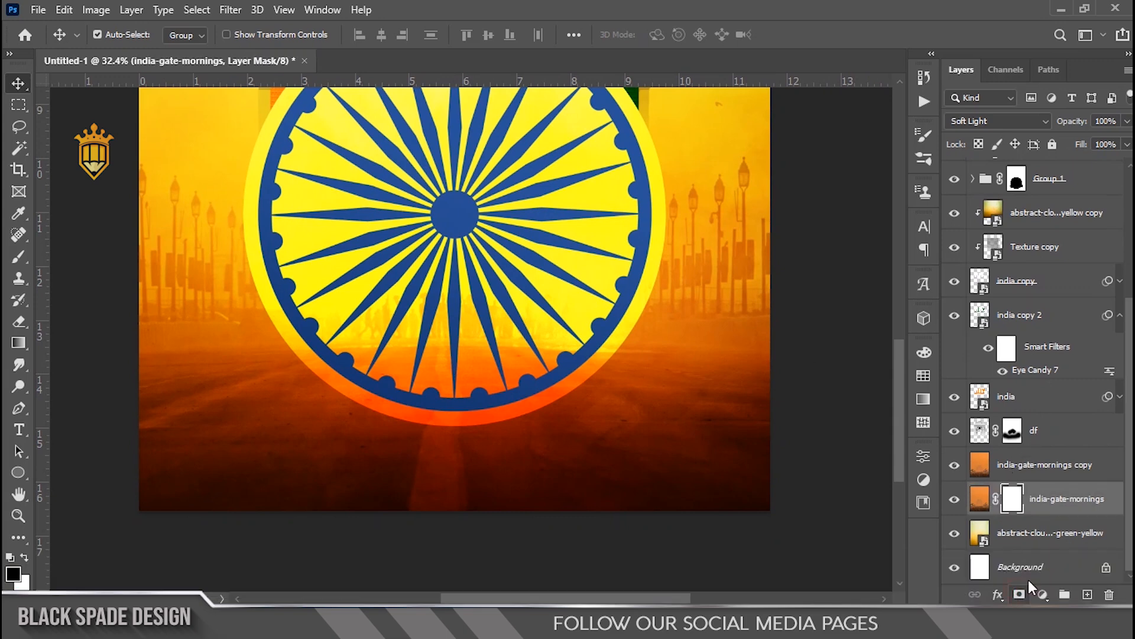
key(alt+bracketright)
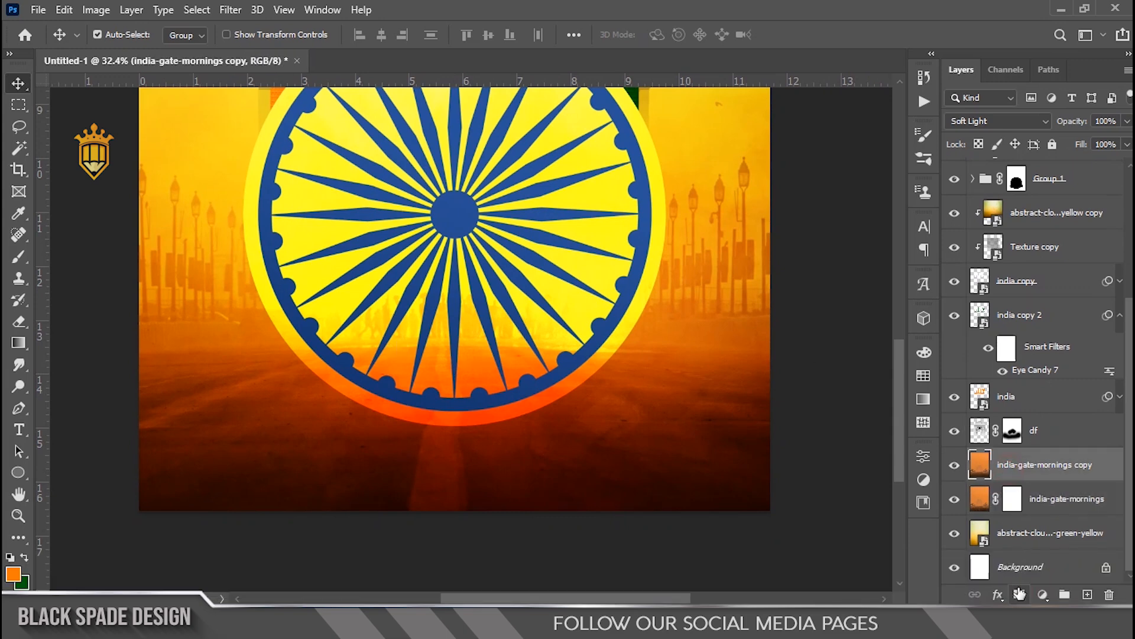
click(1019, 594)
key(b)
key(bracketright)
scroll(475, 270, up, 1)
key(bracketright)
key(bracketright)
key(bracketright)
key(bracketright)
scroll(449, 303, down, 1)
scroll(447, 304, up, 6)
key(bracketleft)
key(bracketleft)
key(bracketleft)
drag(462, 326, 397, 349)
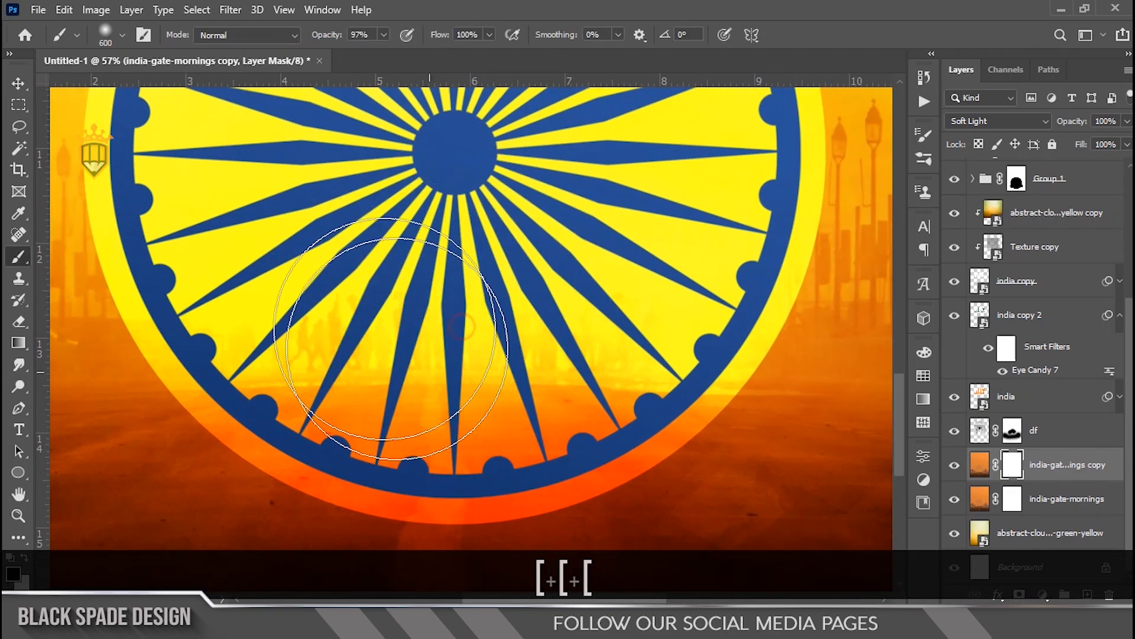
Step: Brush black on the india-gate-mornings layer mask behind the lower part of the chakra
key(bracketleft)
scroll(319, 325, up, 1)
key(bracketleft)
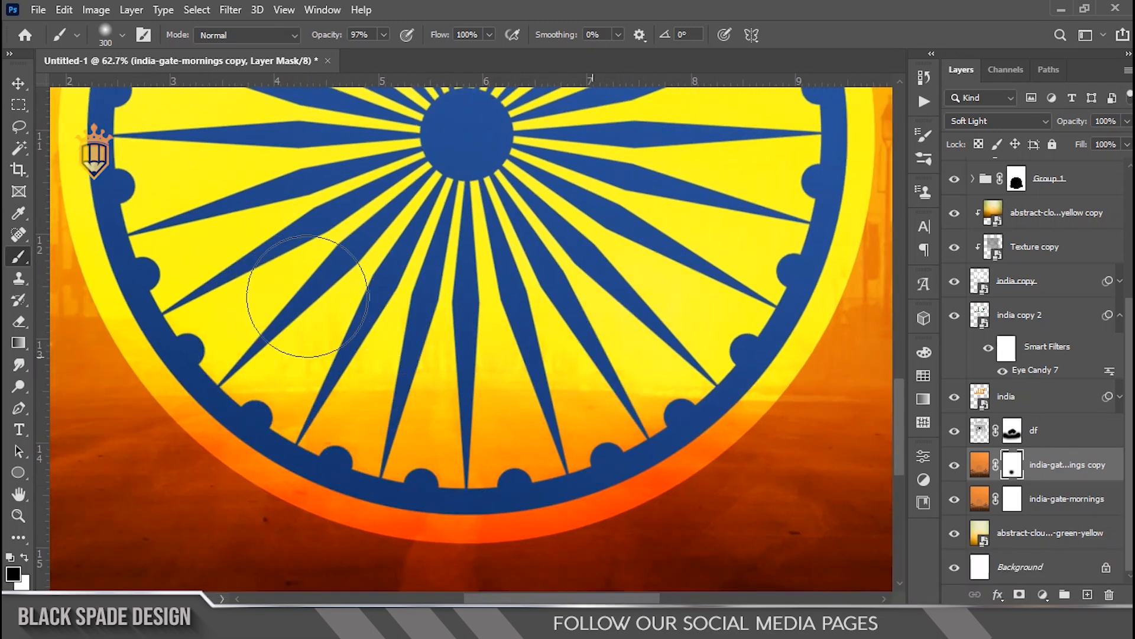
click(1011, 497)
key(bracketright)
key(bracketright)
key(bracketright)
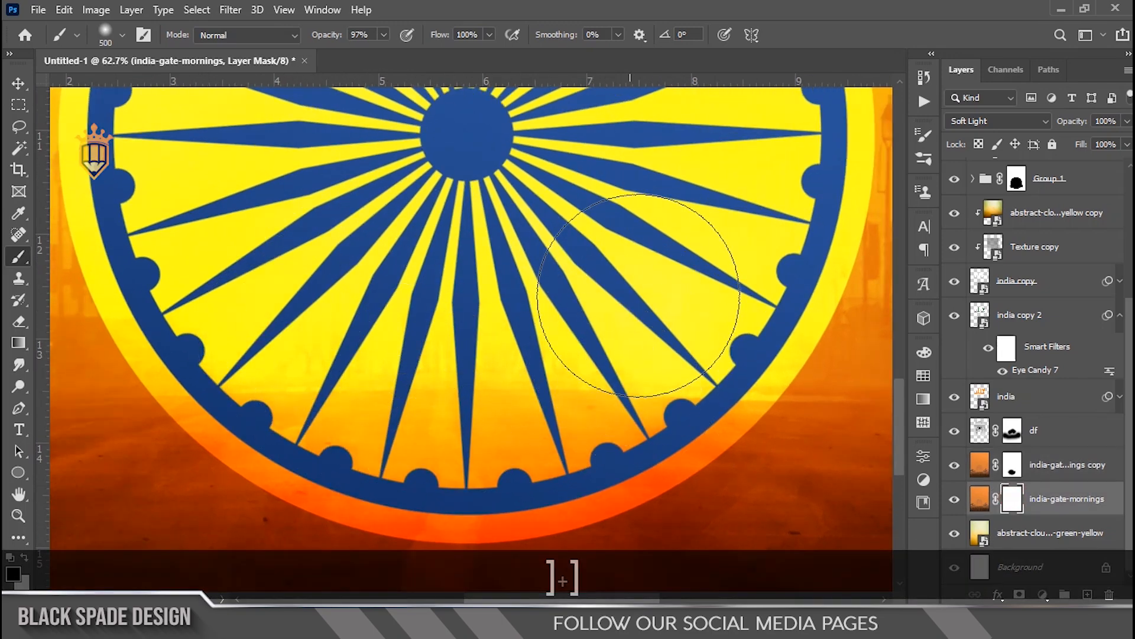
mouse_move(441, 375)
mouse_down()
mouse_move(380, 370)
mouse_move(389, 349)
mouse_move(515, 355)
mouse_up()
scroll(603, 301, down, 2)
scroll(503, 278, down, 2)
drag(504, 261, 493, 420)
scroll(492, 420, down, 2)
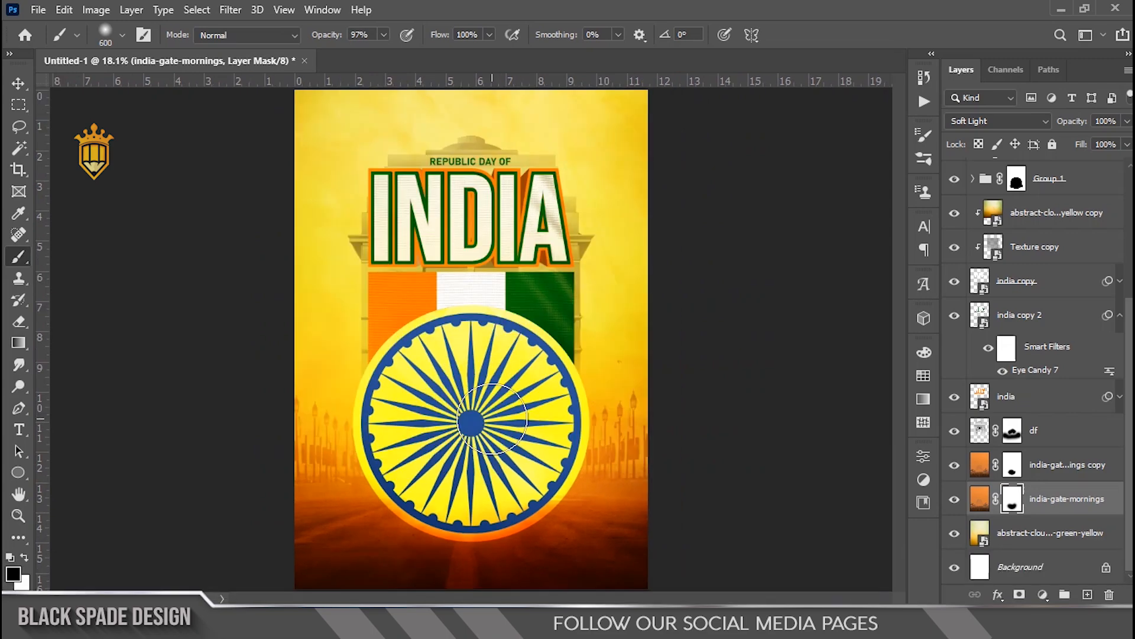
Step: Review the whole poster at different zoom levels
key(v)
scroll(491, 416, down, 1)
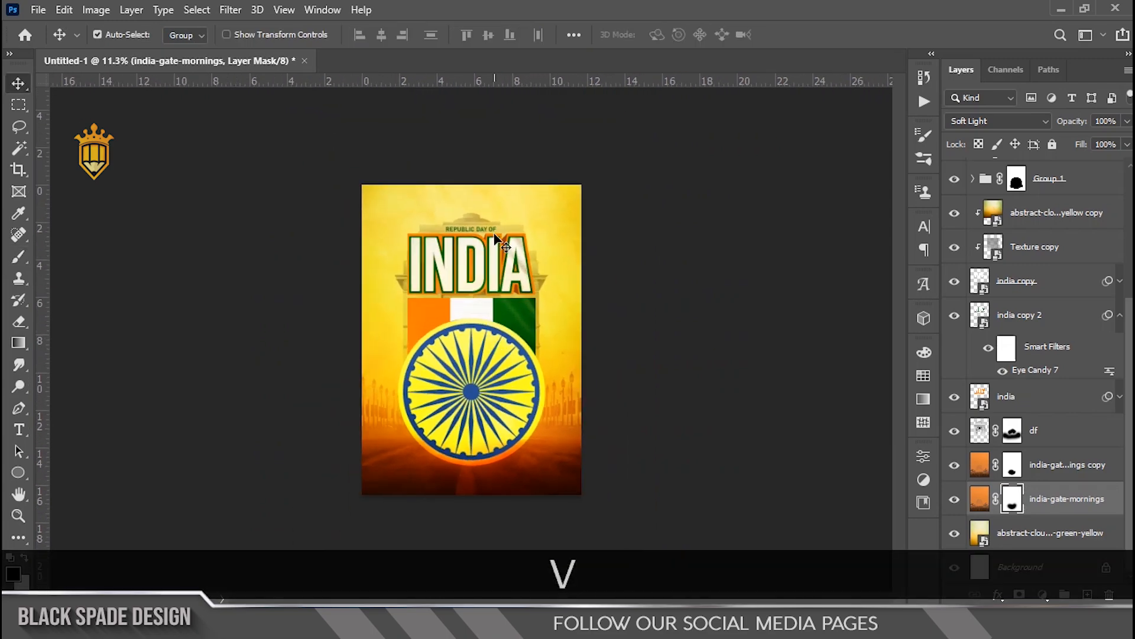
scroll(444, 201, up, 4)
drag(450, 155, 421, 362)
scroll(422, 363, down, 2)
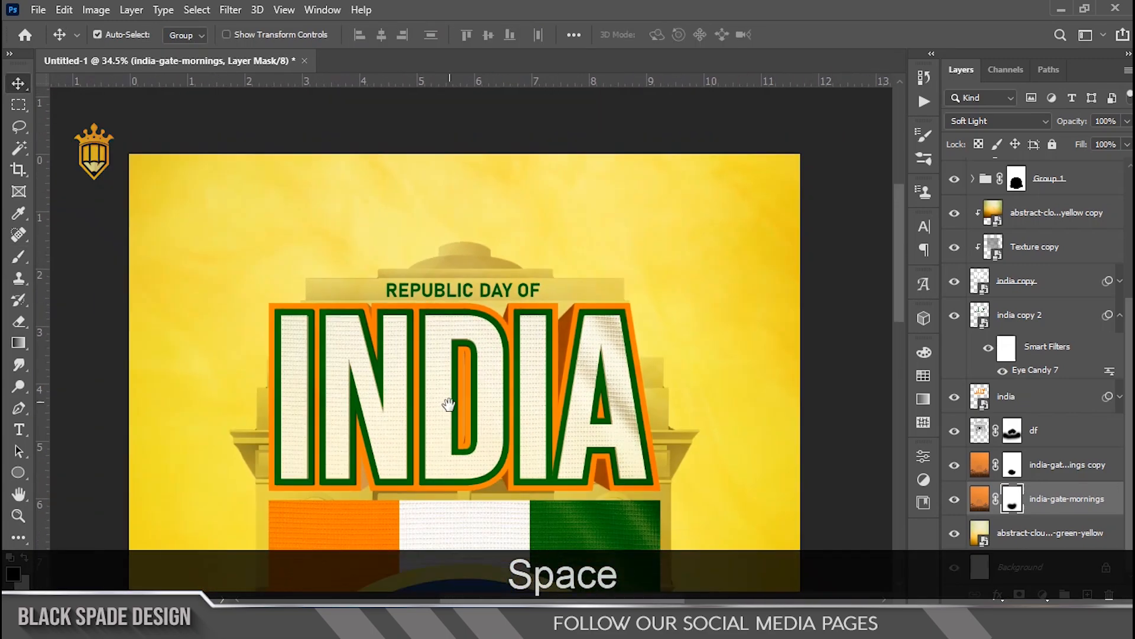
drag(451, 406, 439, 280)
scroll(445, 325, down, 2)
drag(456, 410, 444, 296)
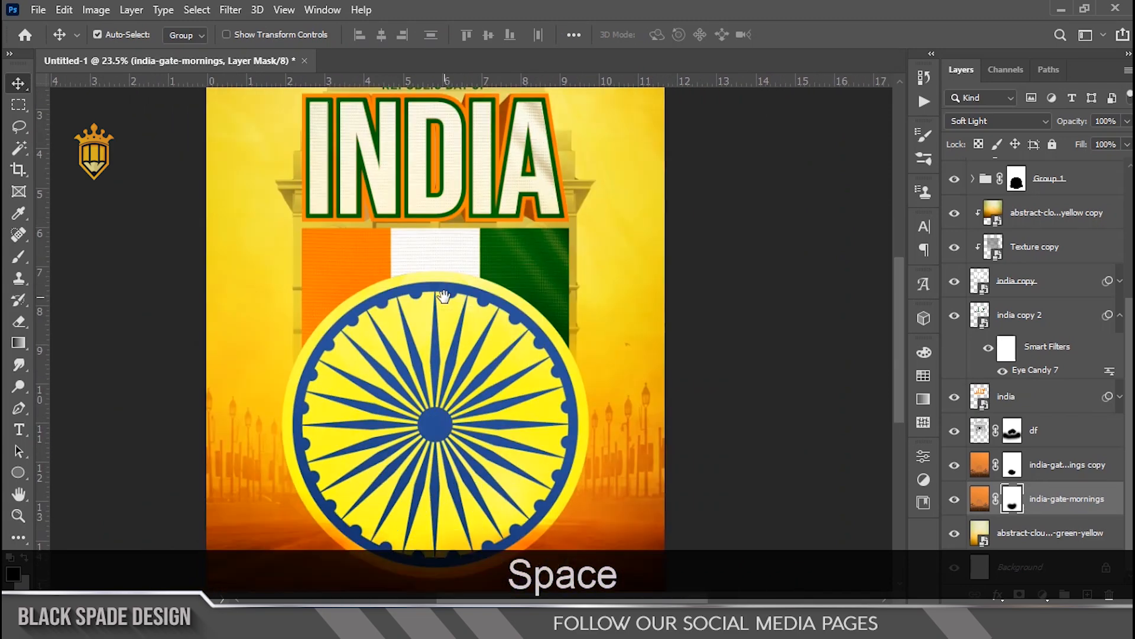
scroll(445, 297, down, 2)
scroll(445, 297, up, 1)
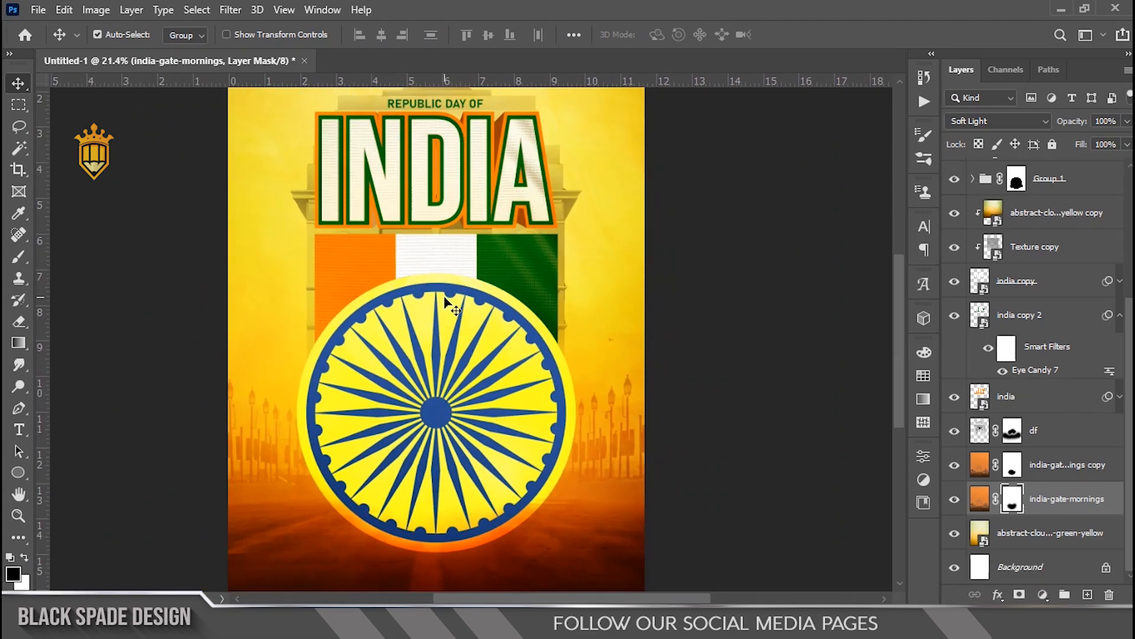
key(v)
scroll(467, 296, down, 1)
key(z)
right_click(483, 278)
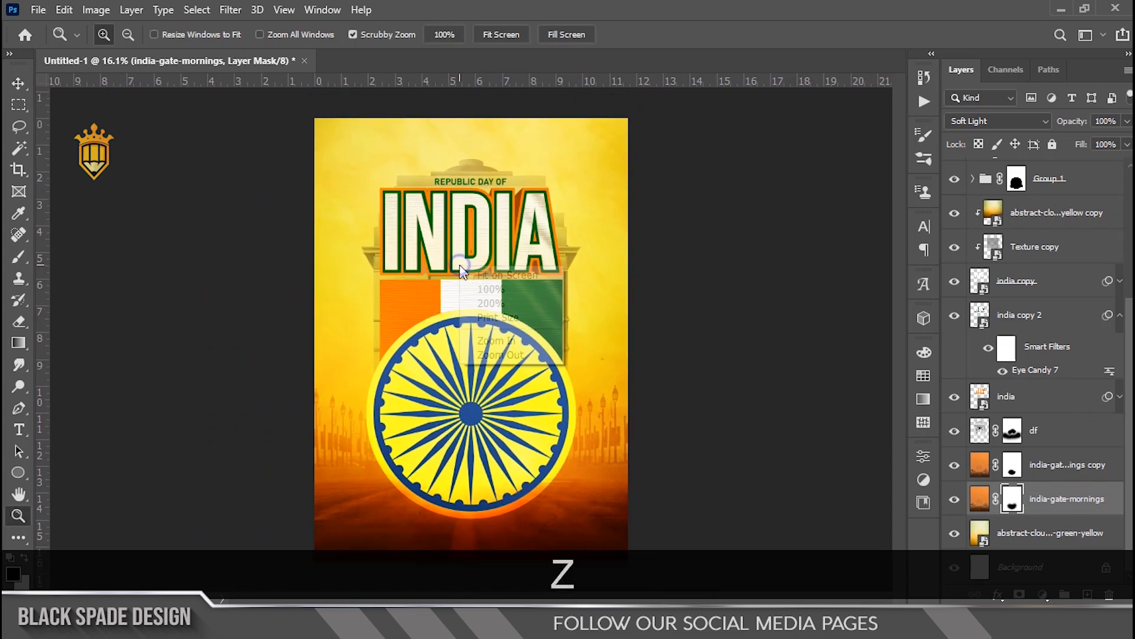
click(483, 277)
key(v)
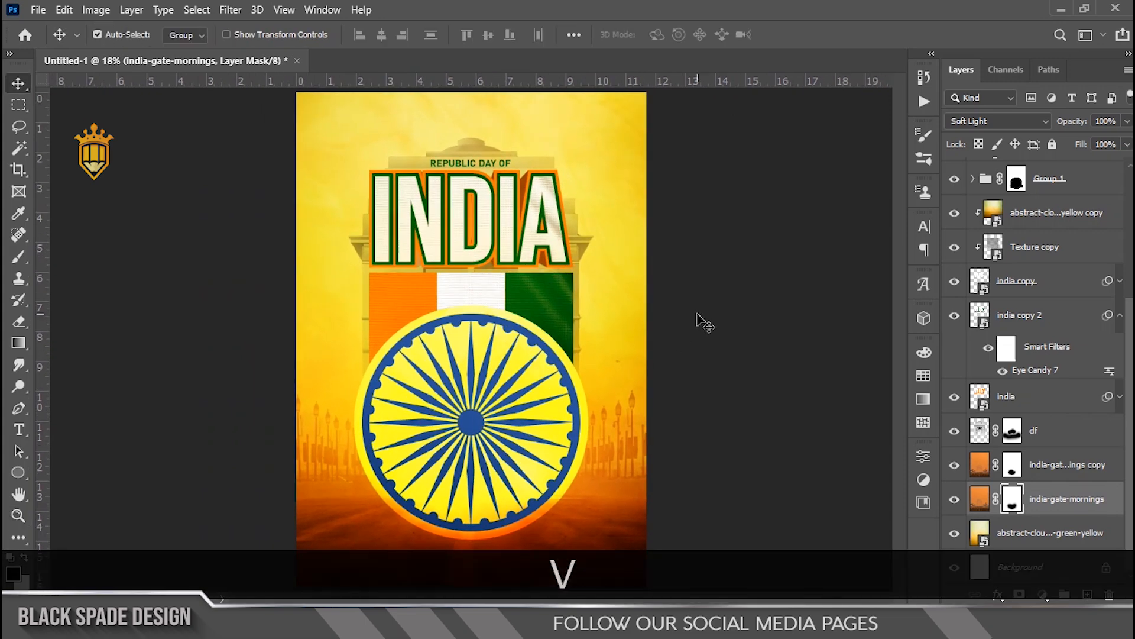